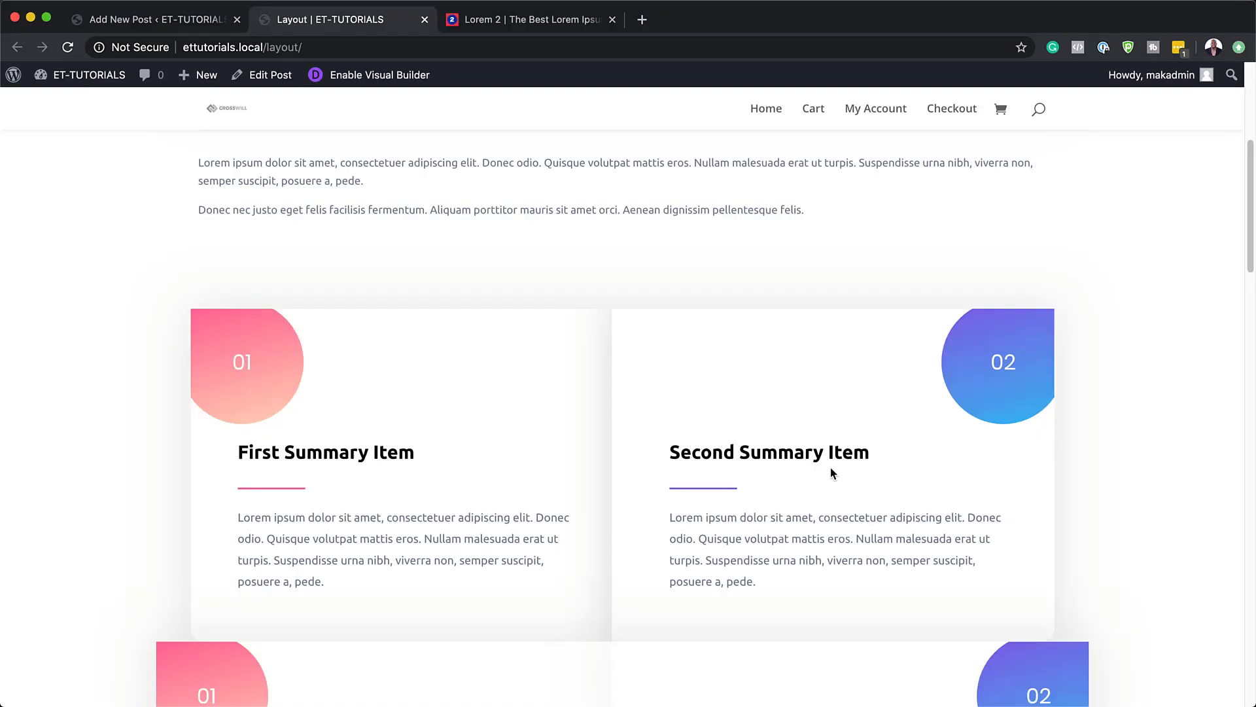
{"action": "scroll", "coordinate": [831, 466], "scroll_direction": "down", "scroll_amount": 2}
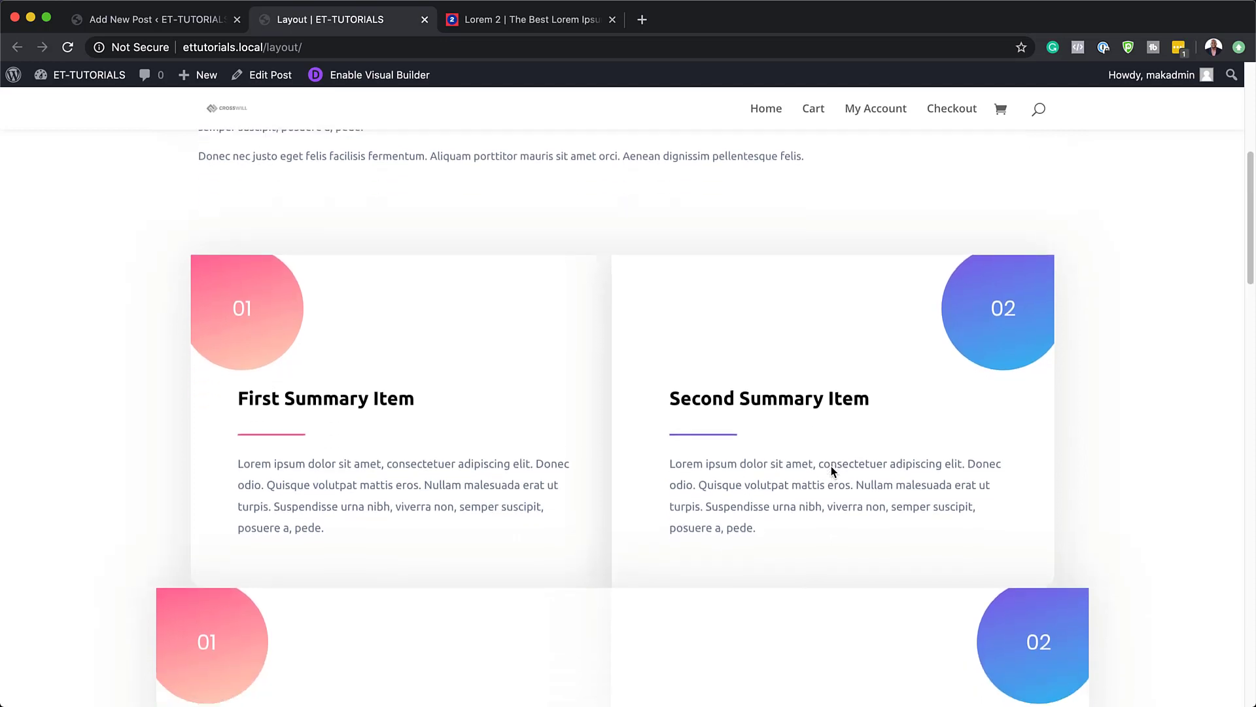
{"action": "scroll", "coordinate": [831, 466], "scroll_direction": "down", "scroll_amount": 4}
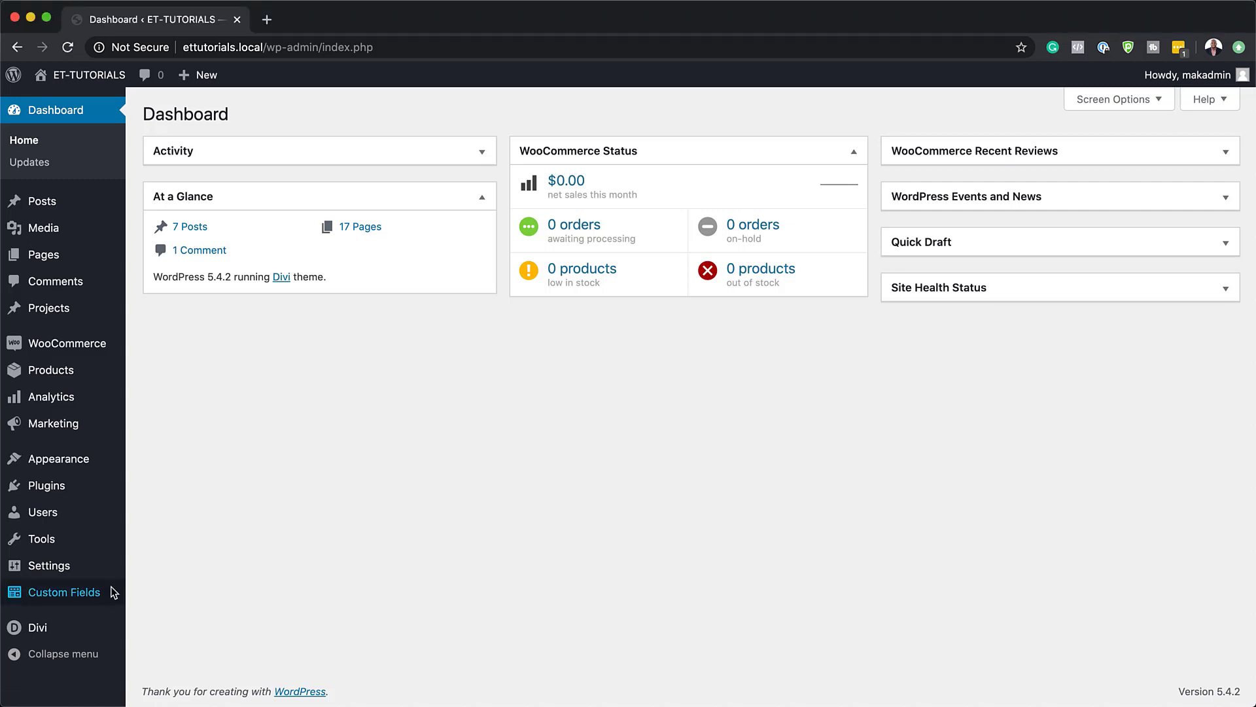
Import divi-theme-builder-pack-6-post-template.json into the Divi Theme Builder, relinking references to this website's global header, body and footer, and save the changes
{"action": "mouse_move", "coordinate": [72, 634]}
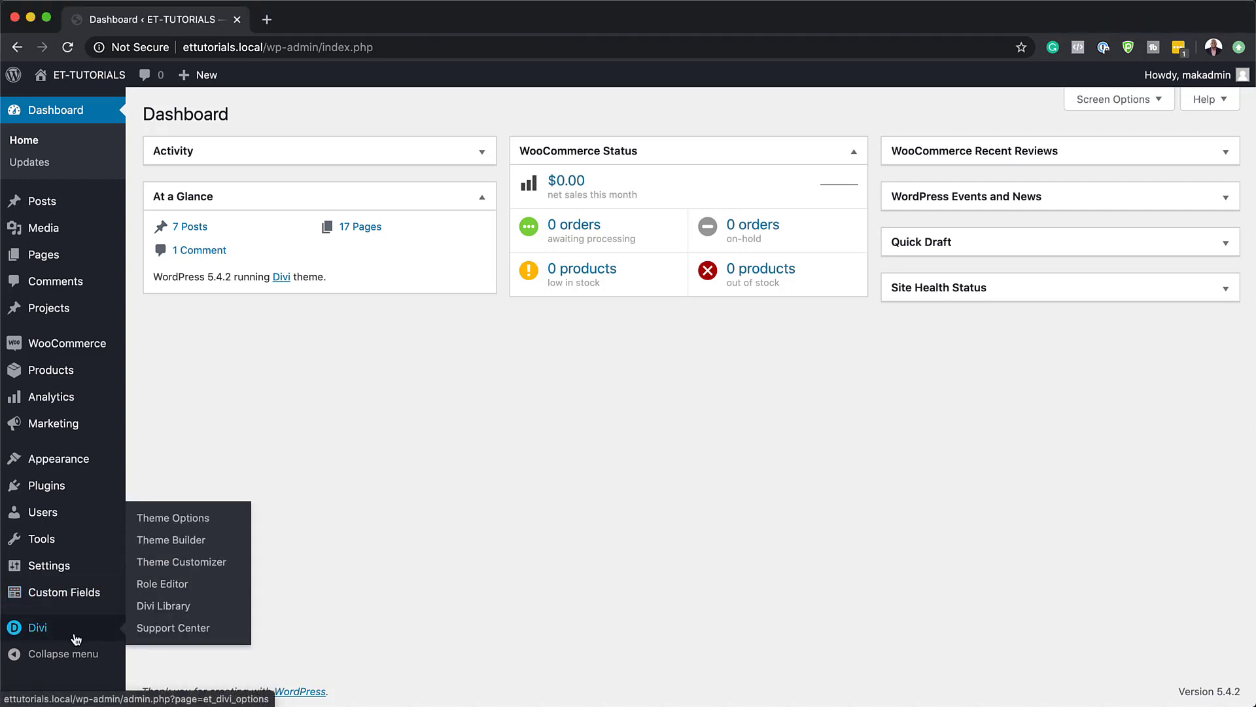
{"action": "left_click", "coordinate": [159, 533]}
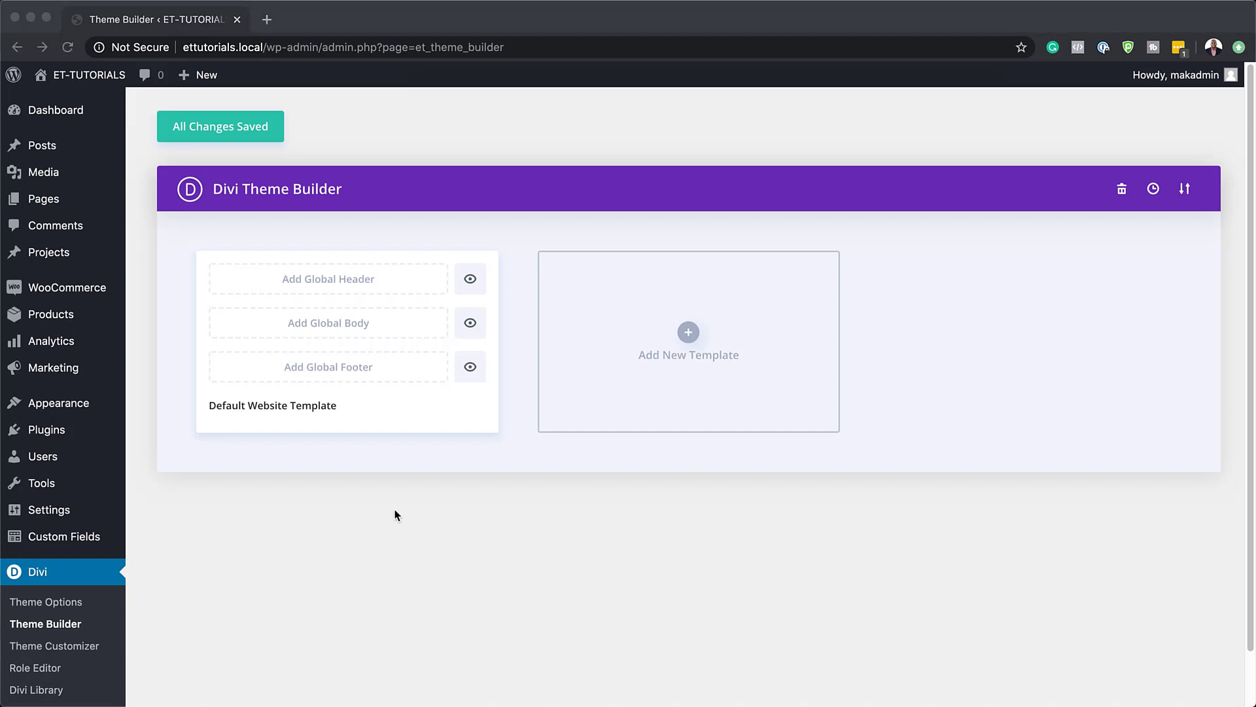
{"action": "left_click", "coordinate": [1185, 191]}
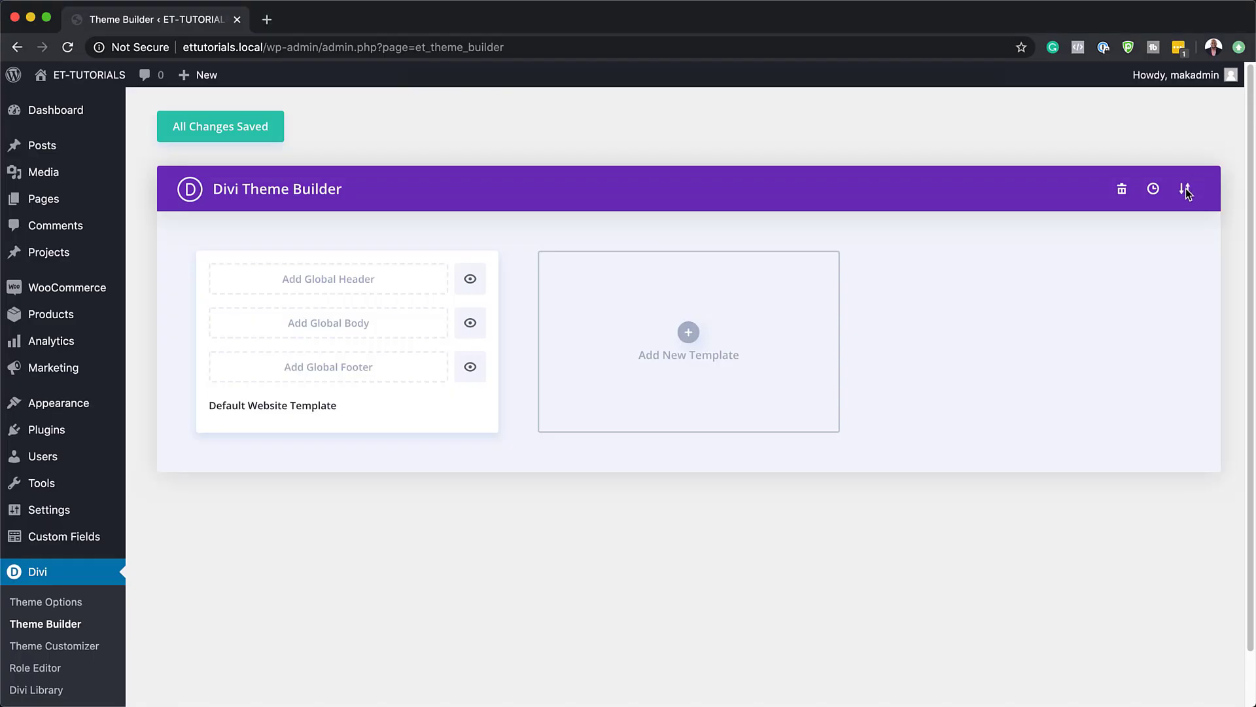
{"action": "left_click", "coordinate": [1185, 191]}
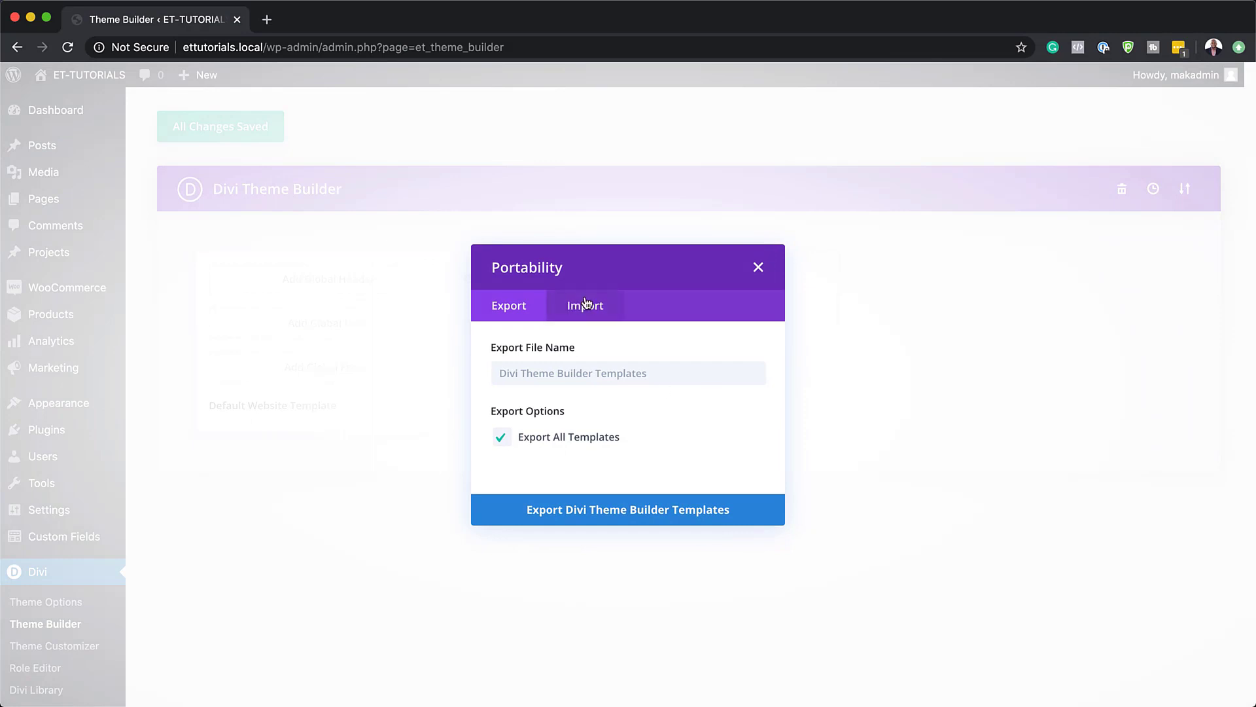
{"action": "left_click", "coordinate": [588, 307]}
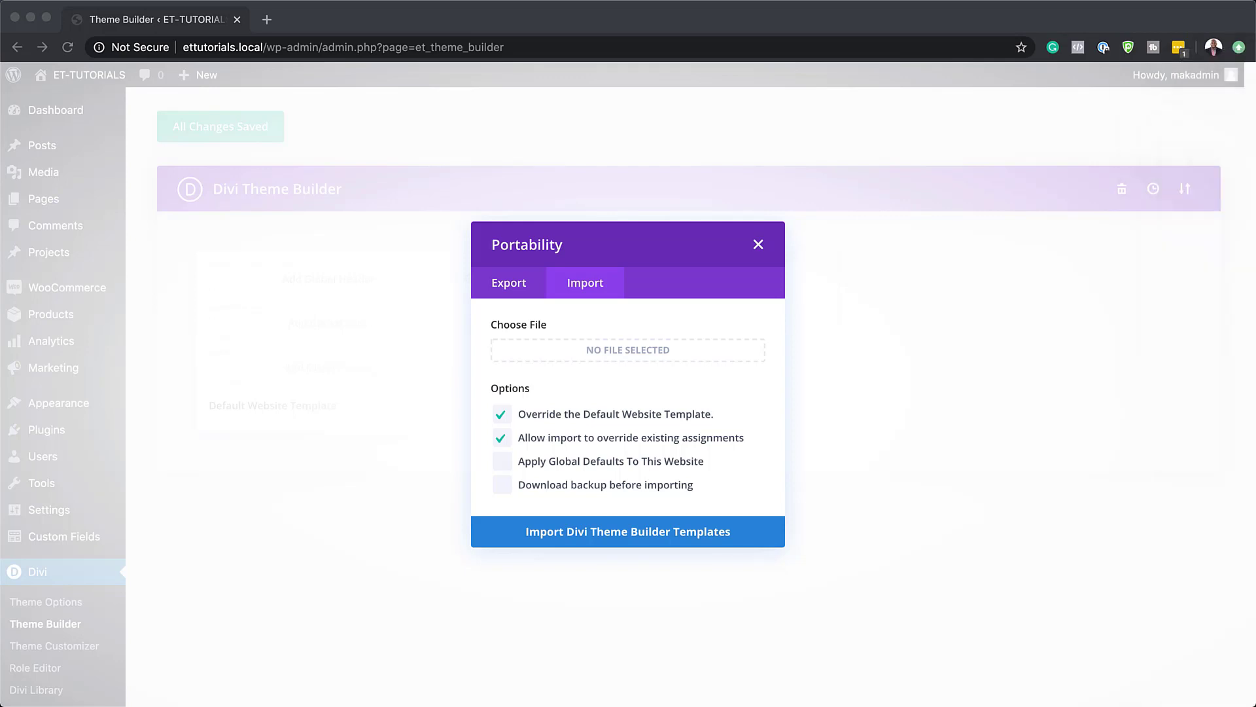
{"action": "left_click_drag", "start_coordinate": [393, 373], "coordinate": [541, 356]}
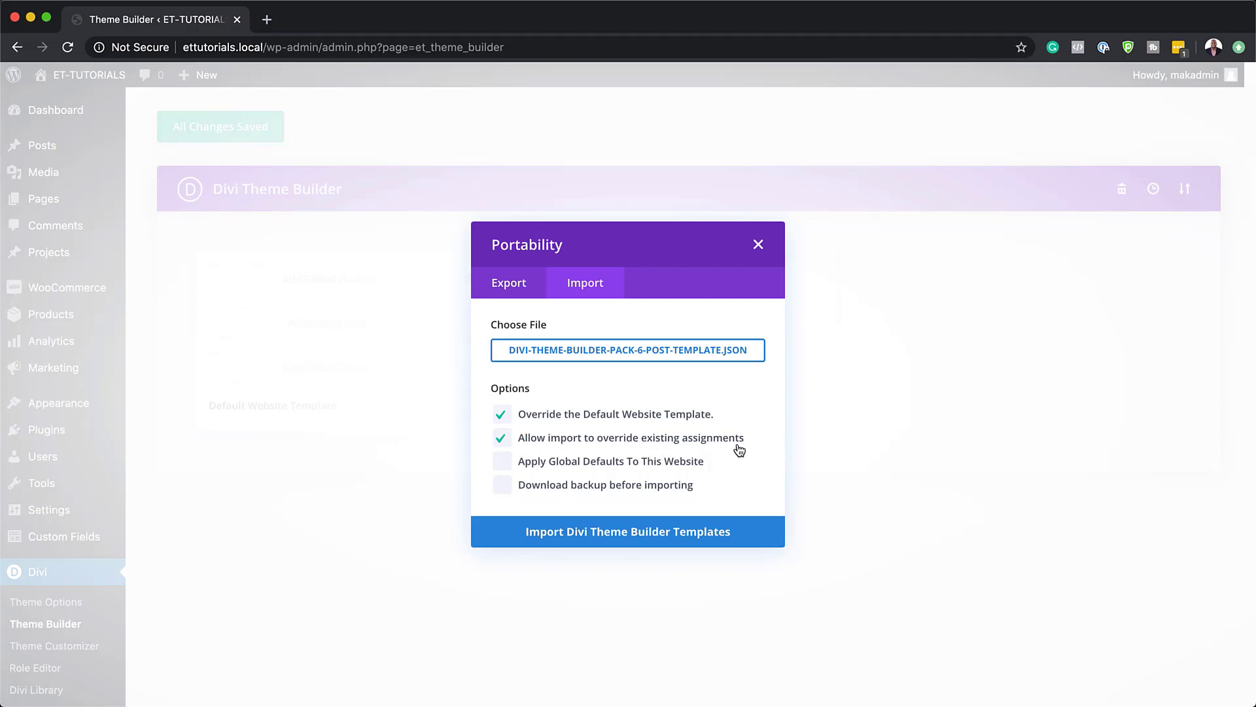
{"action": "left_click", "coordinate": [658, 533]}
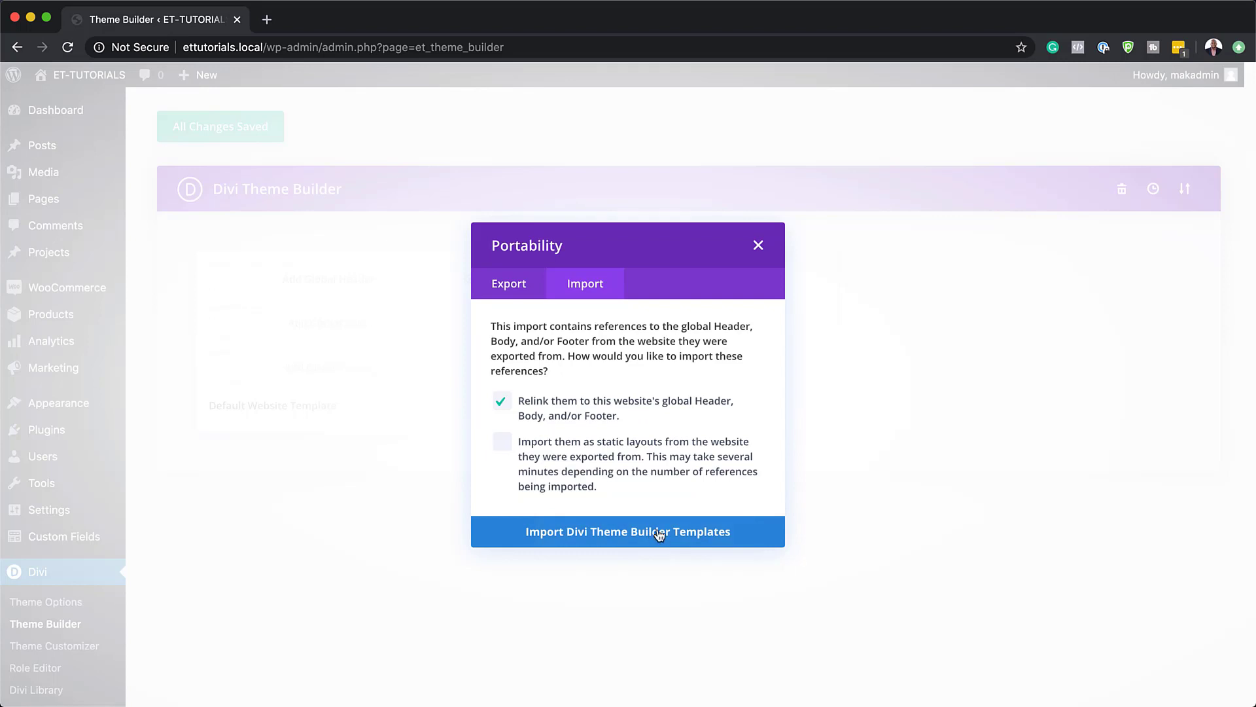
{"action": "left_click", "coordinate": [658, 533]}
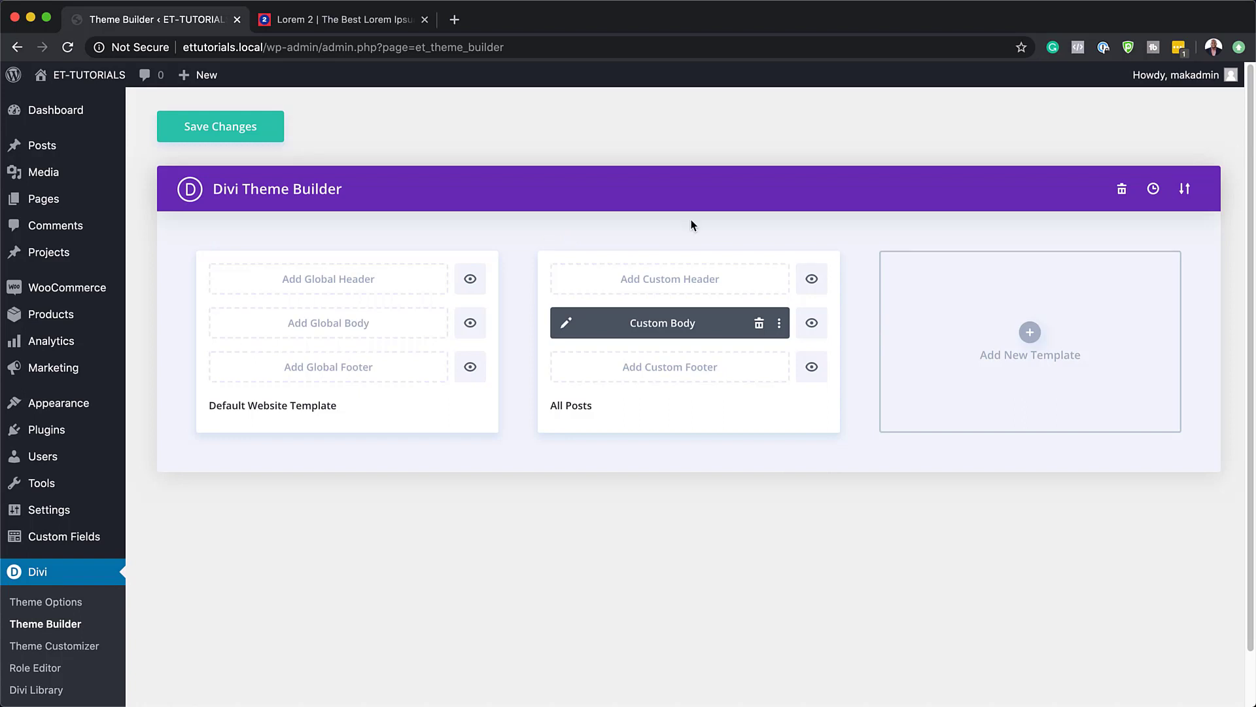
{"action": "left_click", "coordinate": [229, 129]}
Create a new post titled "Layout" in the default editor and fill it with lorem ipsum paragraphs
{"action": "mouse_move", "coordinate": [73, 155]}
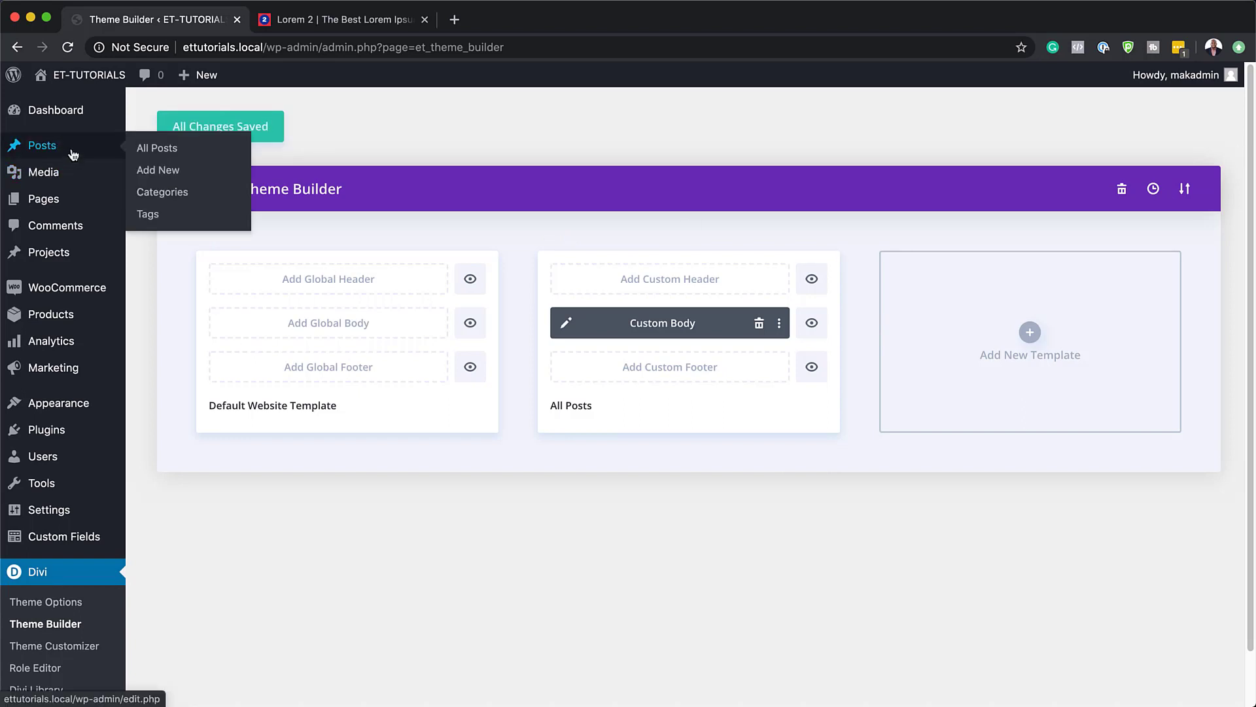
{"action": "left_click", "coordinate": [167, 172]}
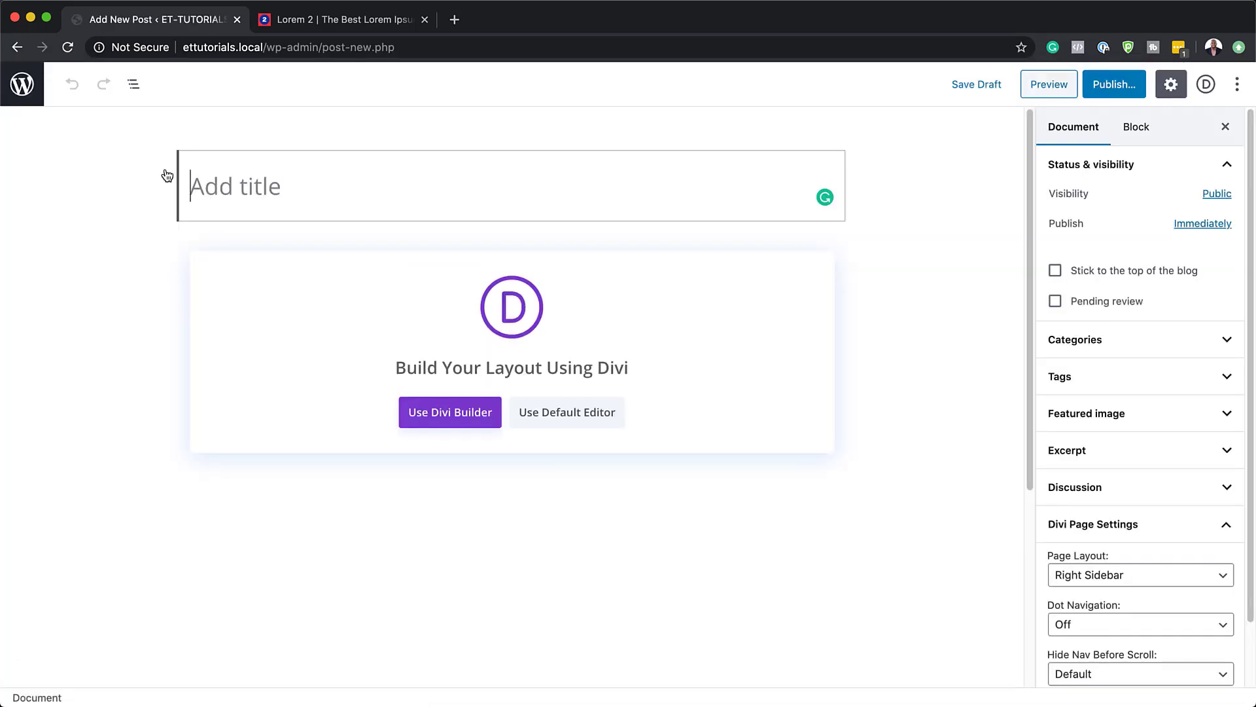
{"action": "type", "text": "Layout"}
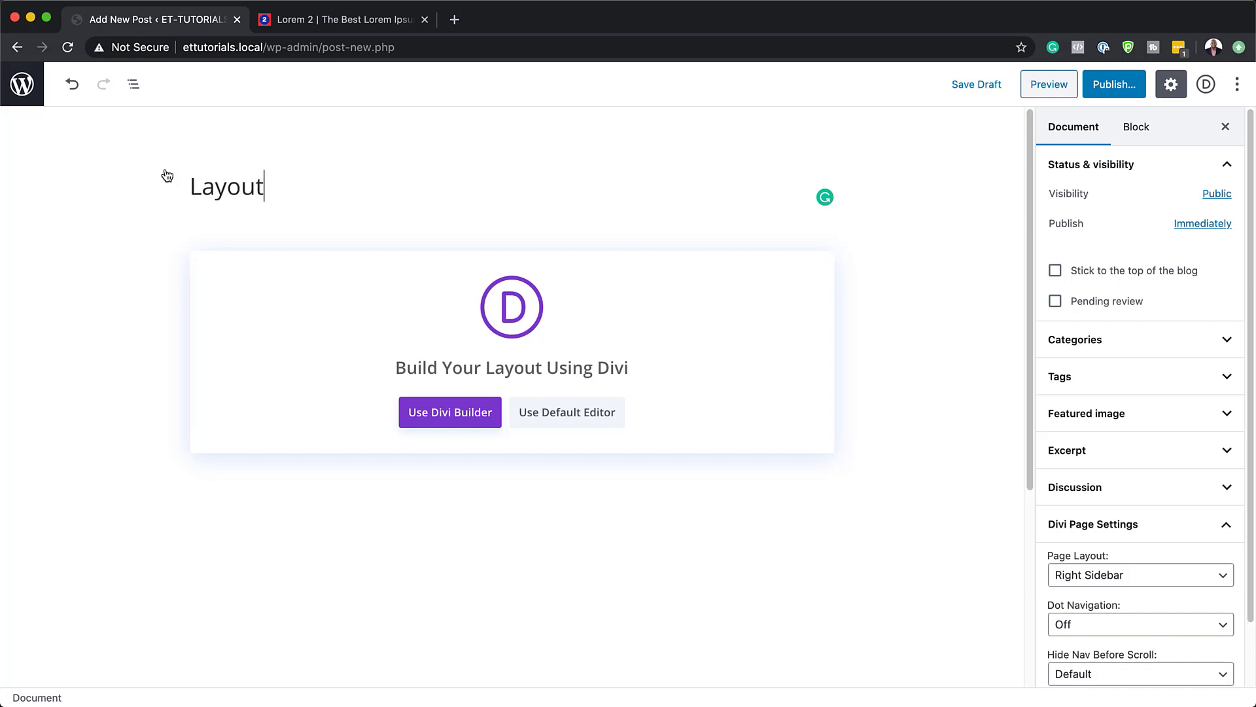
{"action": "left_click", "coordinate": [586, 417]}
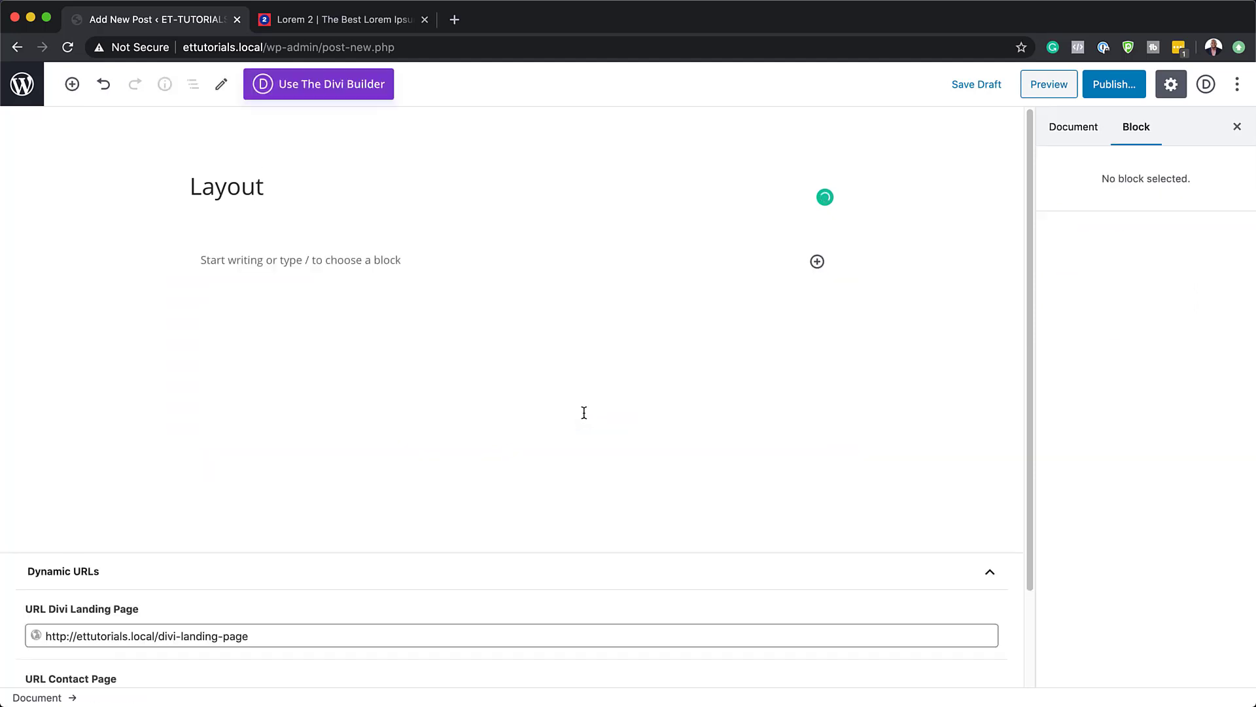
{"action": "left_click", "coordinate": [301, 263]}
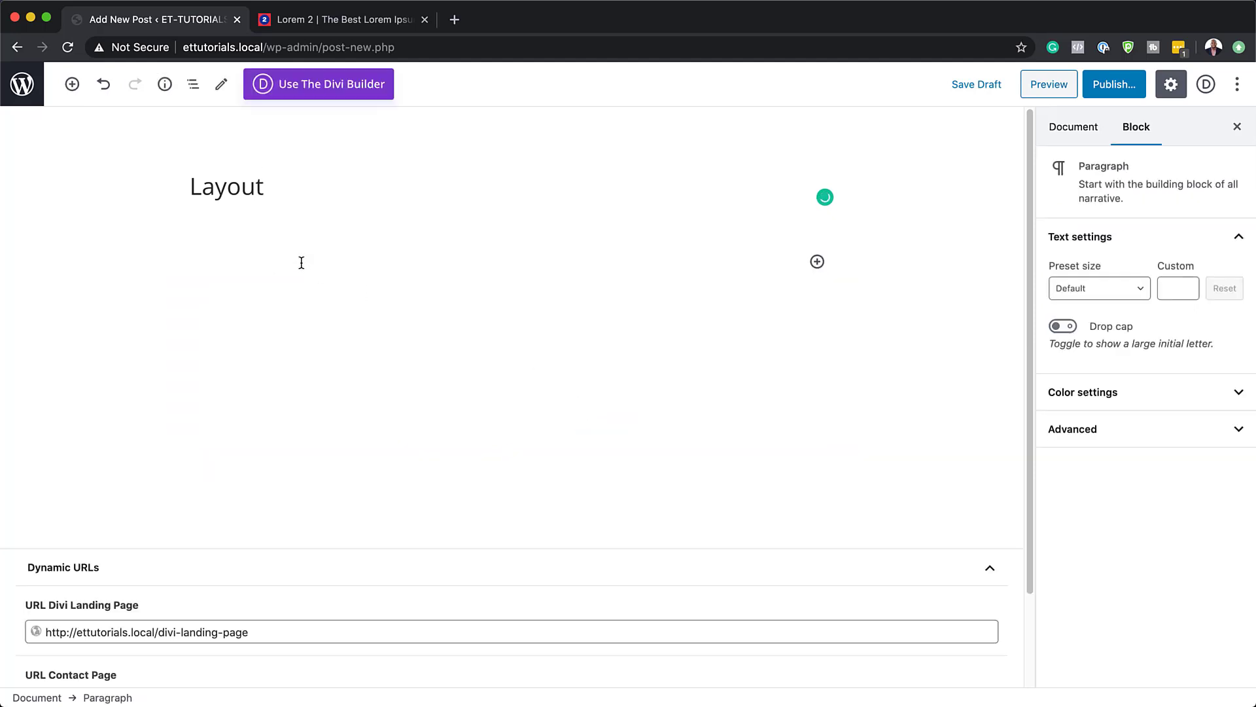
{"action": "type", "text": "Lorem ipsum dolor sit amet, consectetuer adipiscing elit. Donec odio. Quisque volutpat mattis eros. Nullam malesuada erat ut turpis. Suspendisse urna nibh, viverra non, semper suscipit, posuere a, pede. Donec nec justo eget felis facilisis fermentum. Aliquam porttitor mauris sit amet orci. Aenean dignissim pellentesque felis. Morbi in sem quis dui placerat ornare. Pellentesque odio nisi, euismod in, pharetra a, ultricies in, diam. Sed arcu. Cras consequat. Praesent dapibus, neque id cursus faucibus, tortor neque egestas auguae, eu vulputate magna eros eu erat. Aliquam erat volutpat. Nam dui mi, tincidunt quis, accumsan porttitor, facilisis luctus, metus. Phasellus ultrices nulla quis nibh. Quisque a lectus. Donec consectetuer ligula vulputate sem tristique cursus. Nam nulla quam, gravida non, commodo a, sodales sit amet, nisi."}
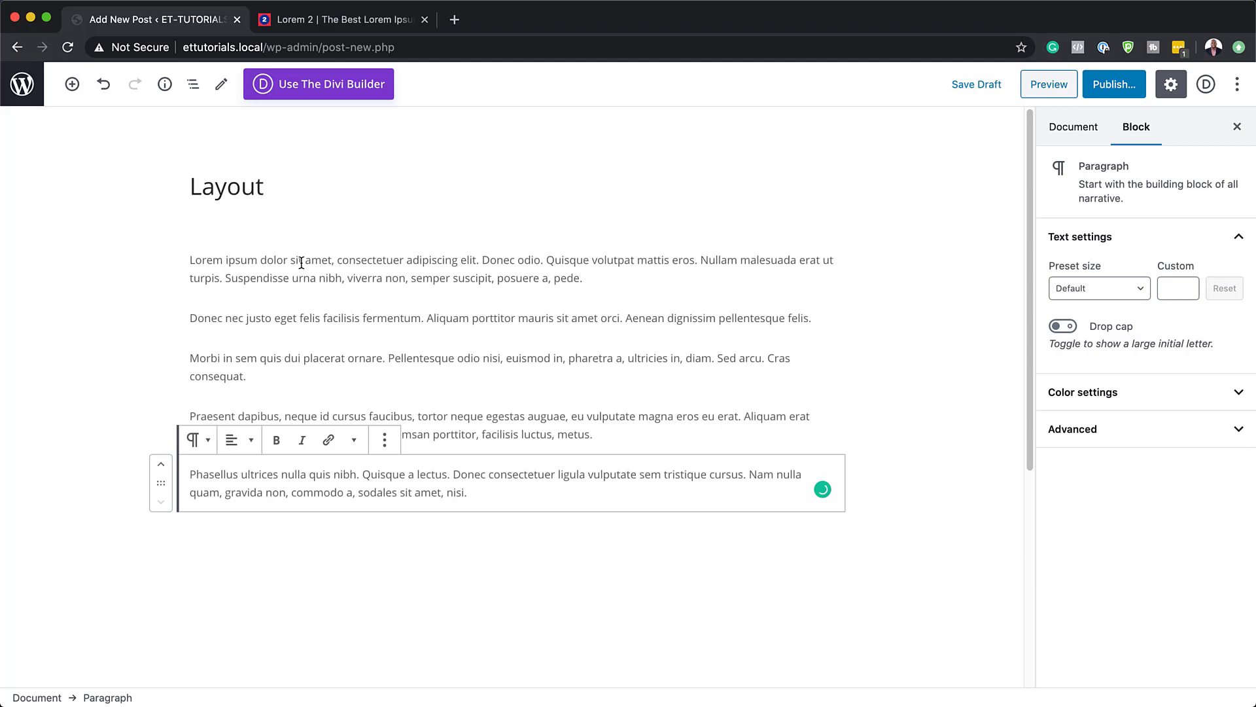
Insert a Divi Layout block after the post's second paragraph
{"action": "left_click", "coordinate": [816, 319]}
{"action": "key", "text": "Return"}
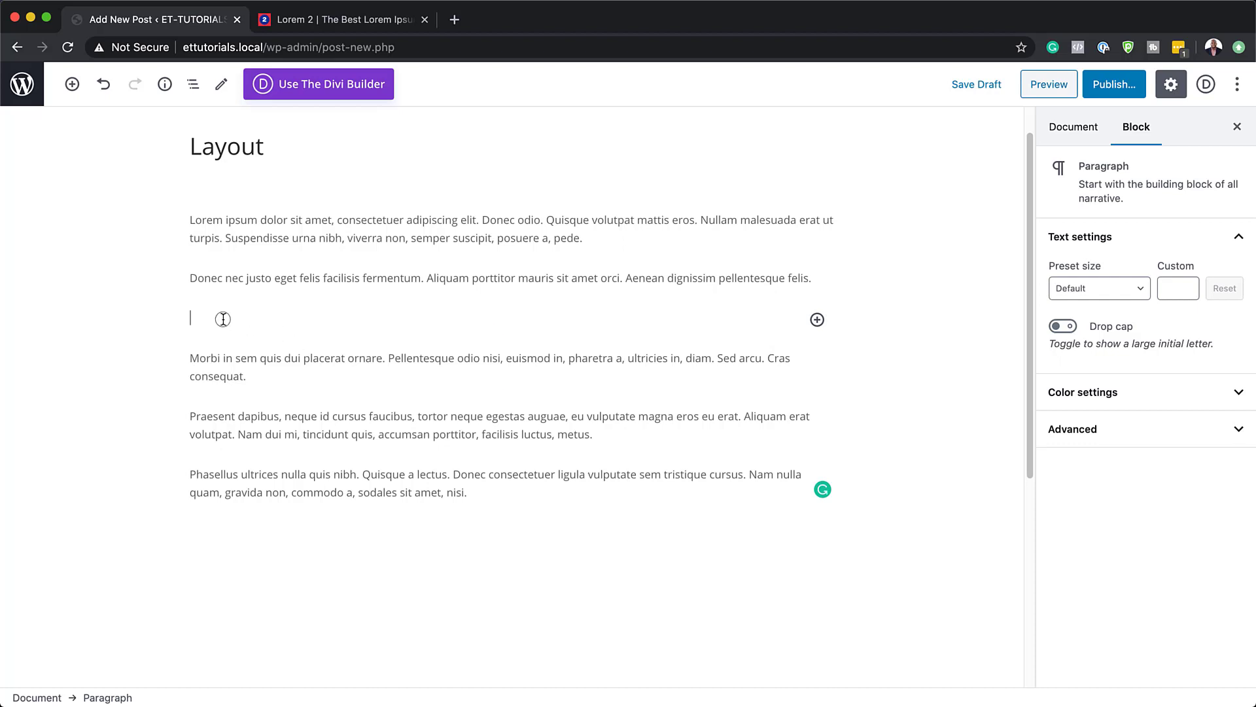
{"action": "type", "text": "/"}
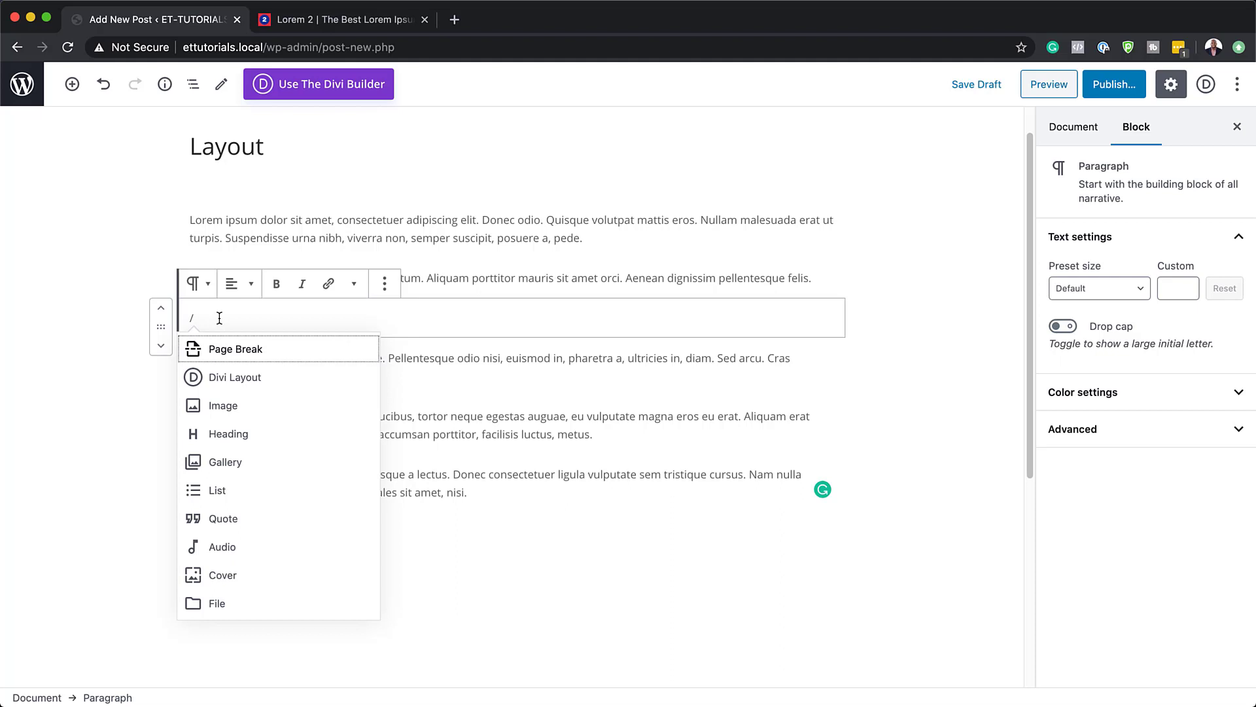
{"action": "left_click", "coordinate": [229, 382]}
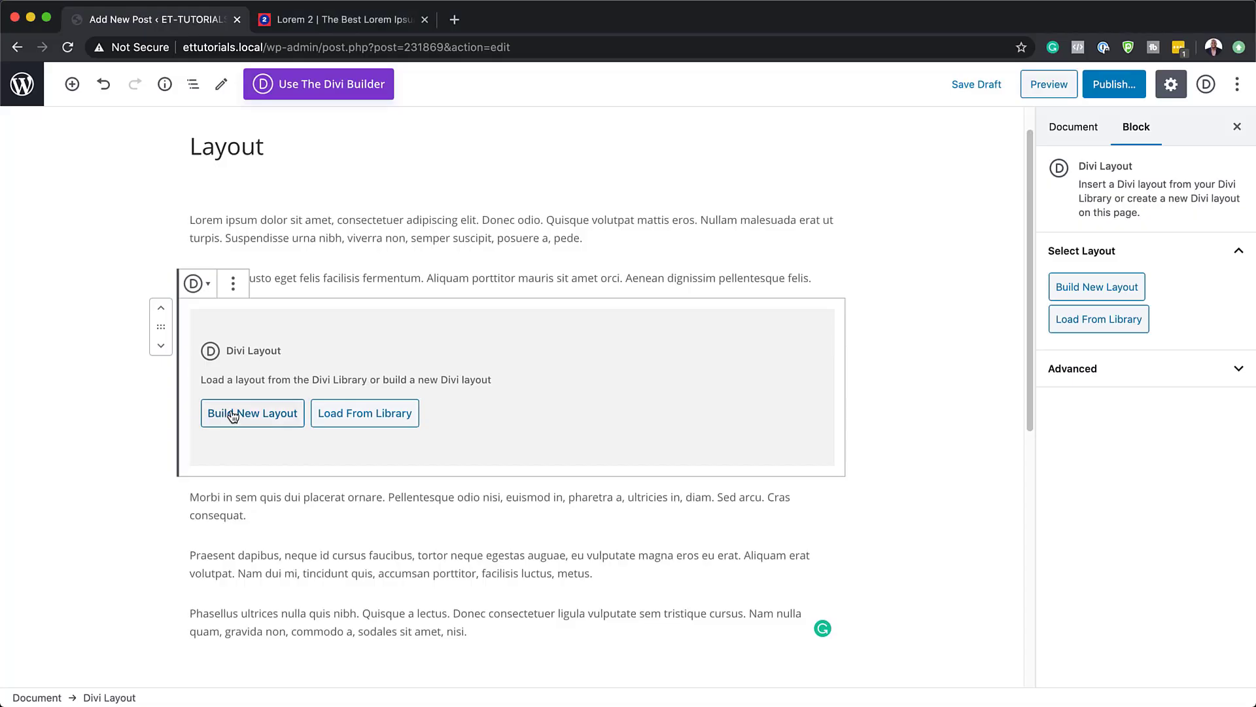
Start building a new layout from scratch in the Divi Layout block, dismissing the row insertion
{"action": "left_click", "coordinate": [228, 416]}
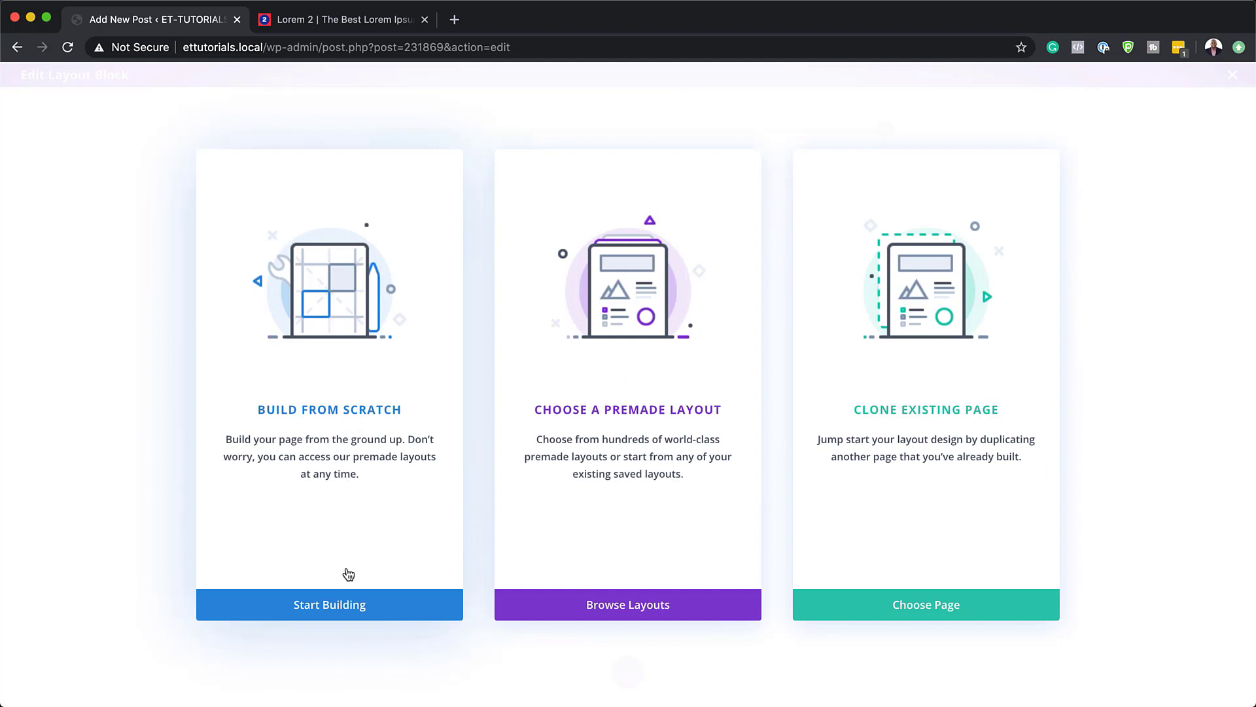
{"action": "left_click", "coordinate": [348, 615]}
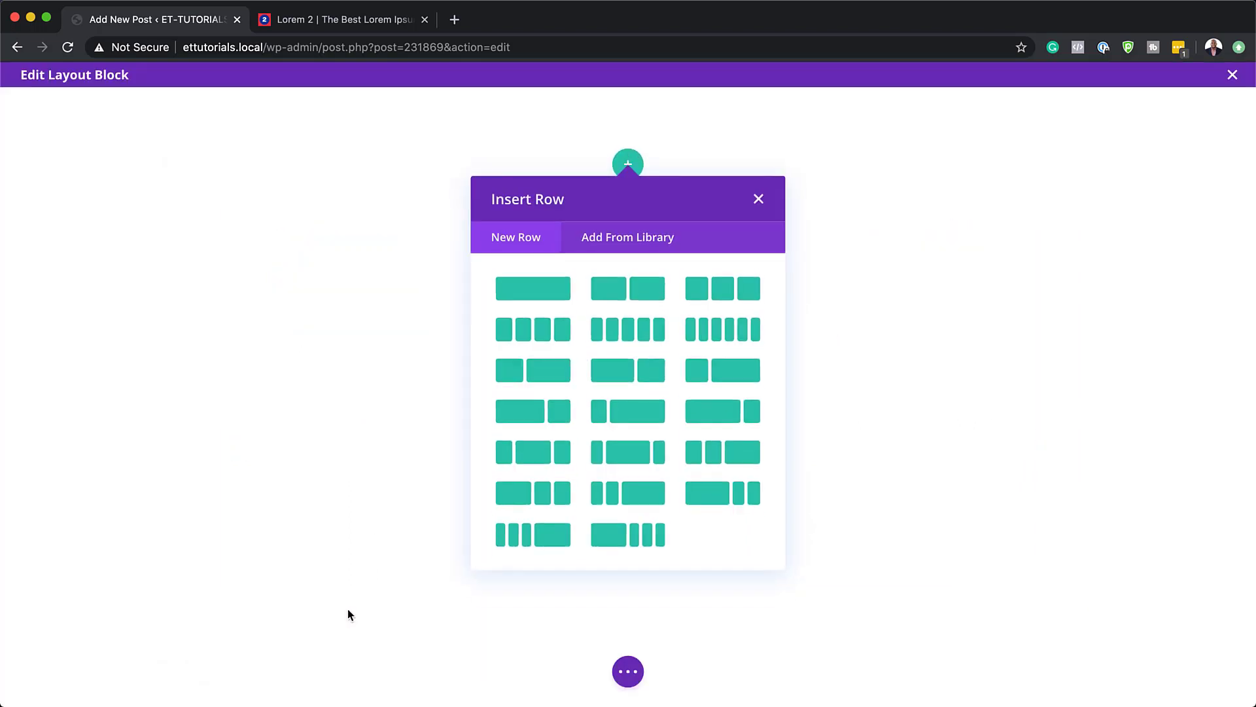
{"action": "left_click", "coordinate": [759, 198]}
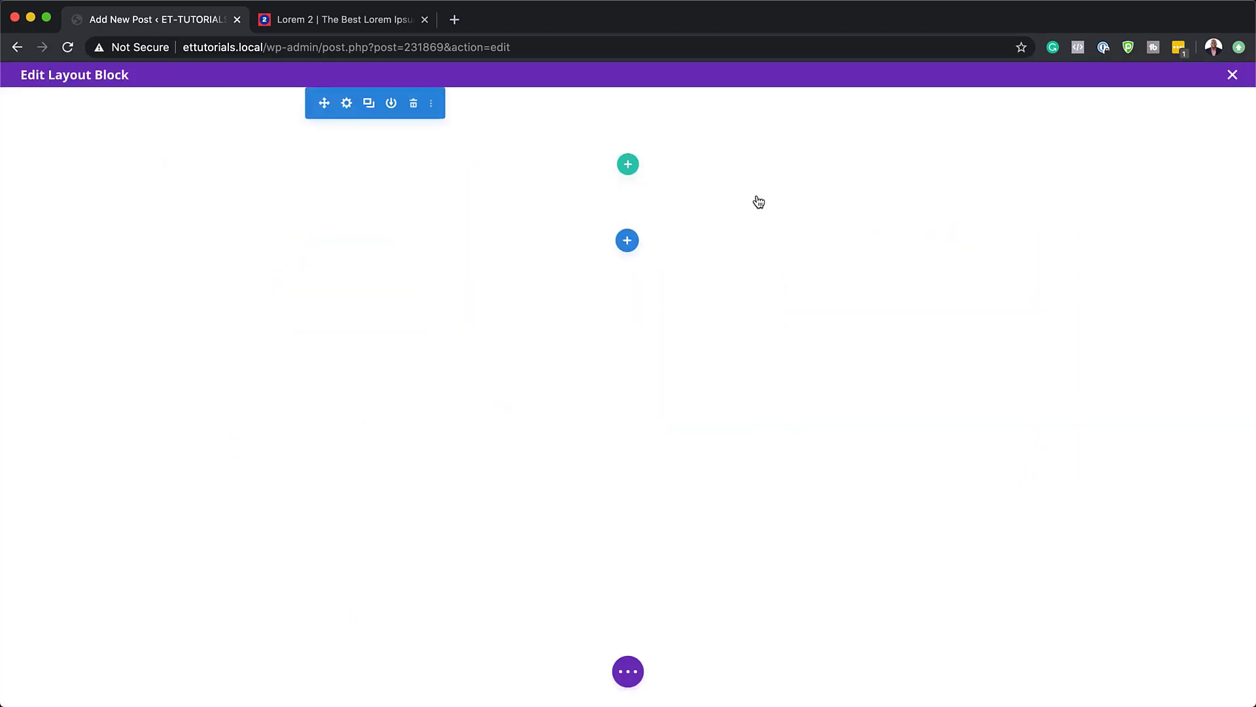
Set the section's background color to #ffffff
{"action": "left_click", "coordinate": [347, 104]}
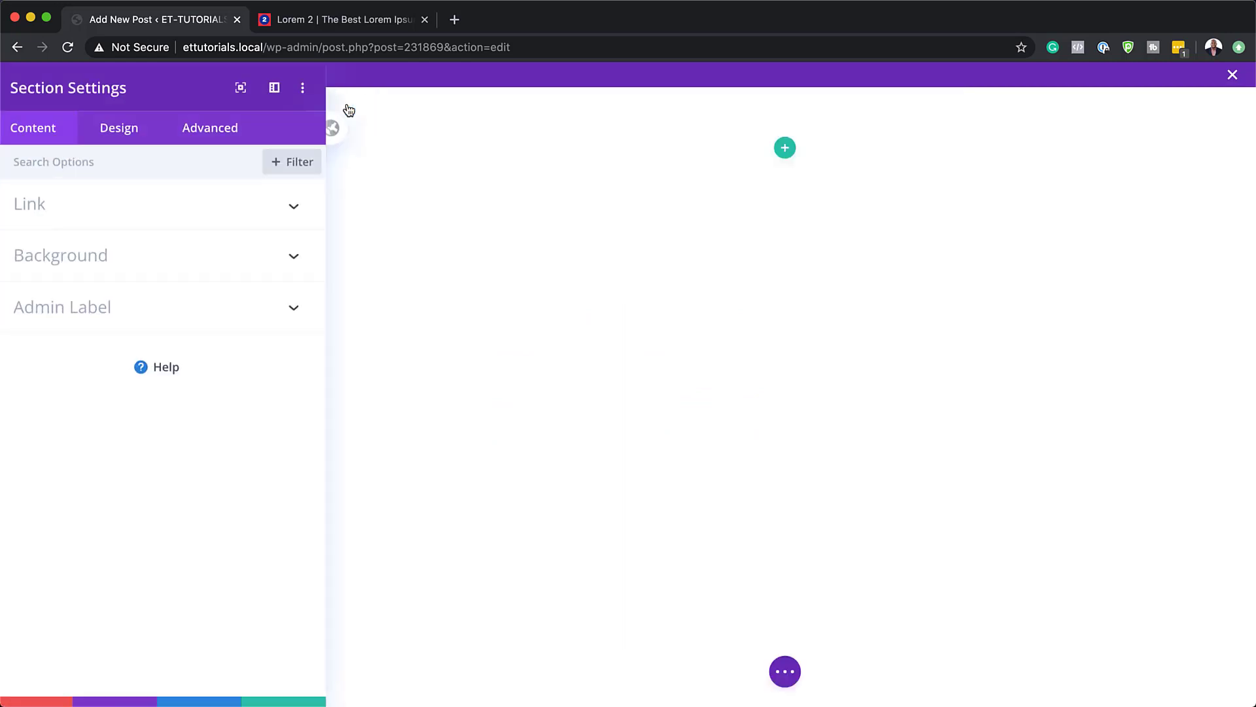
{"action": "left_click", "coordinate": [146, 268]}
{"action": "left_click", "coordinate": [142, 388]}
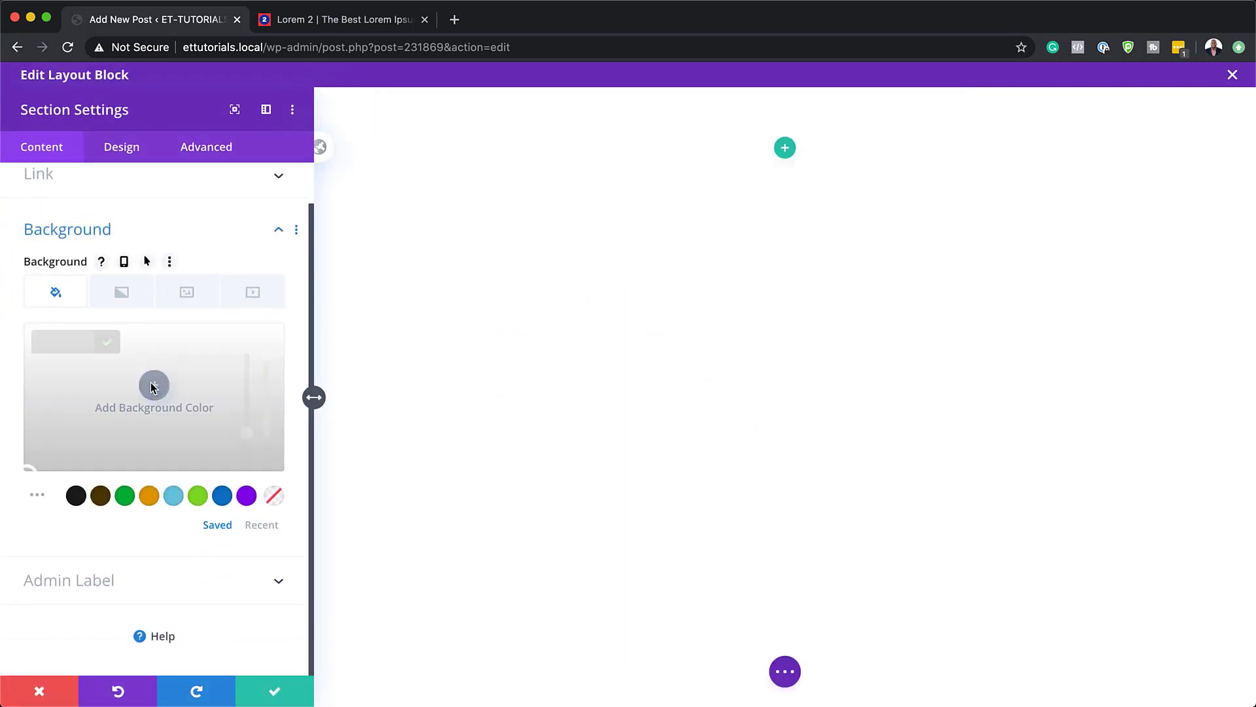
{"action": "type", "text": "#ffffff"}
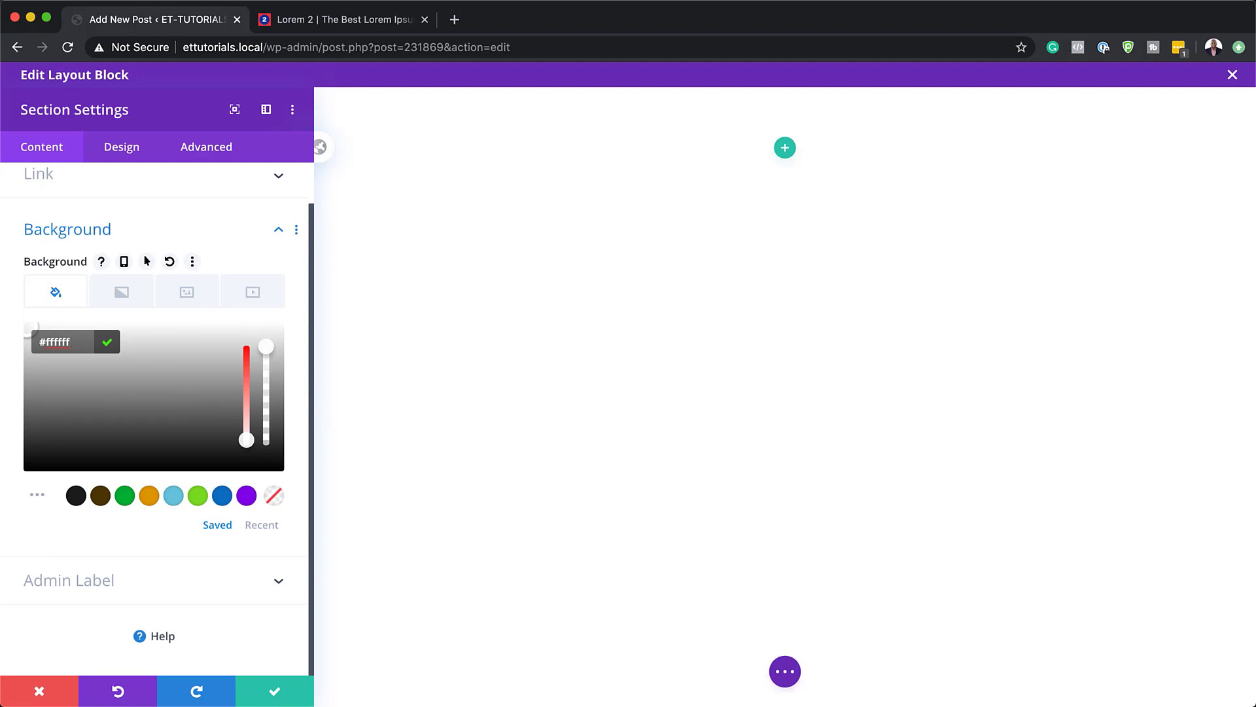
Set the section's top margin to 100px and its left and right margins to -10px
{"action": "key", "text": "super+Tab"}
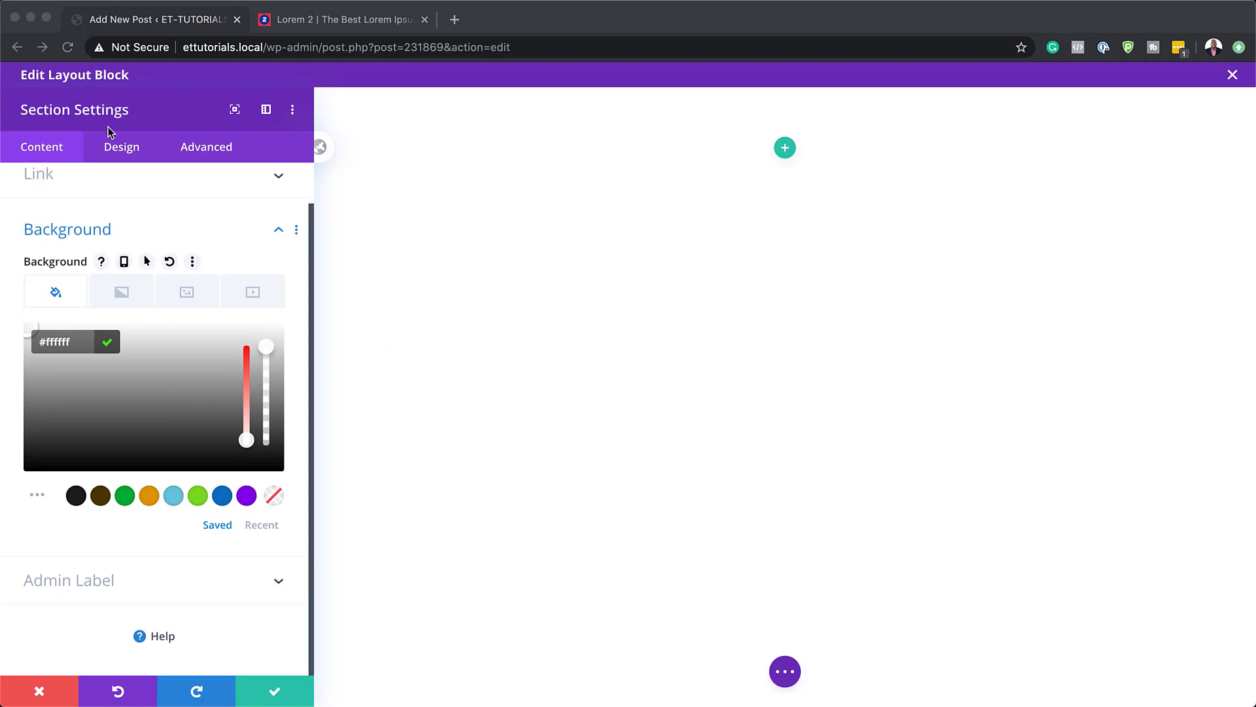
{"action": "left_click", "coordinate": [129, 146]}
{"action": "left_click", "coordinate": [129, 146]}
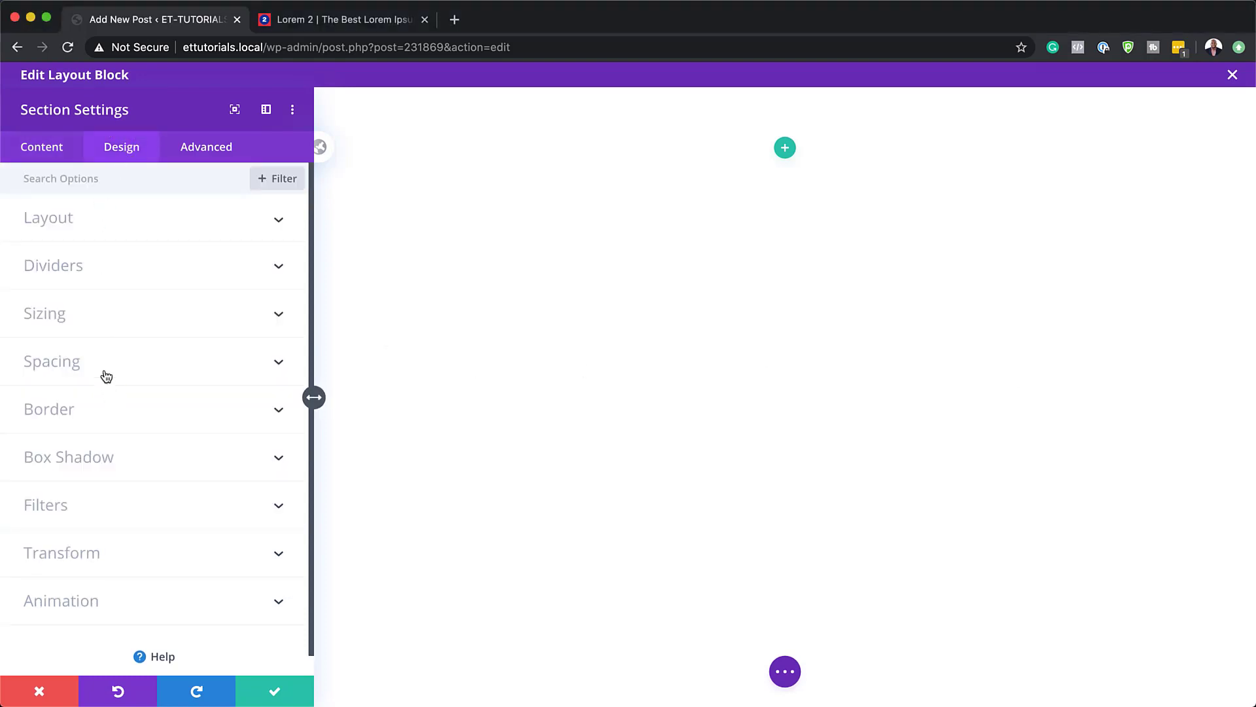
{"action": "left_click", "coordinate": [106, 376]}
{"action": "left_click", "coordinate": [48, 245]}
{"action": "type", "text": "100px"}
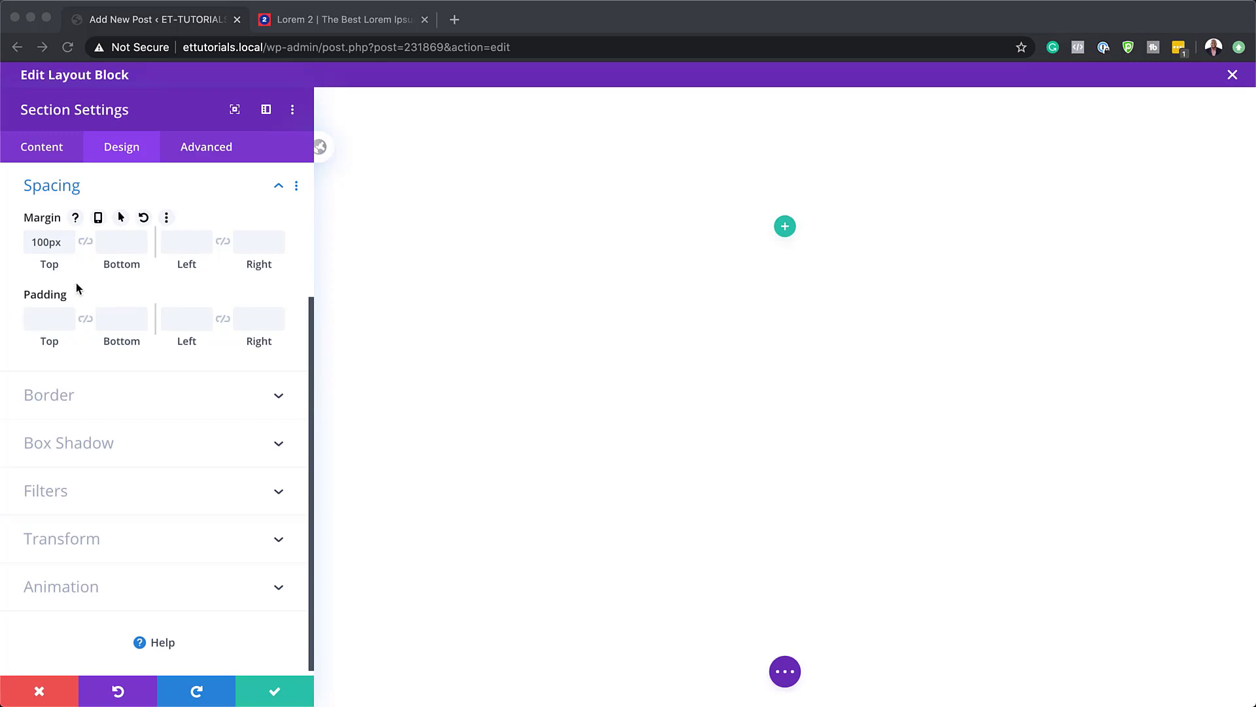
{"action": "left_click", "coordinate": [182, 242]}
{"action": "type", "text": "-10px"}
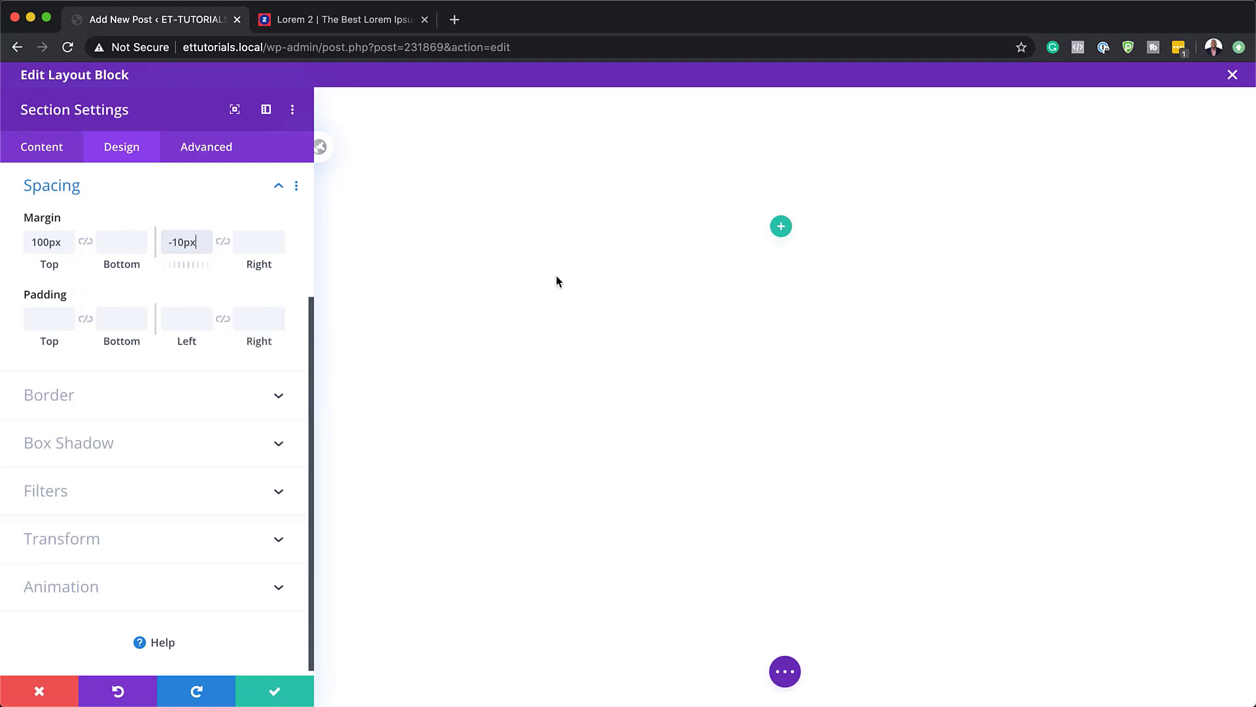
{"action": "left_click", "coordinate": [251, 243]}
{"action": "type", "text": "-10px"}
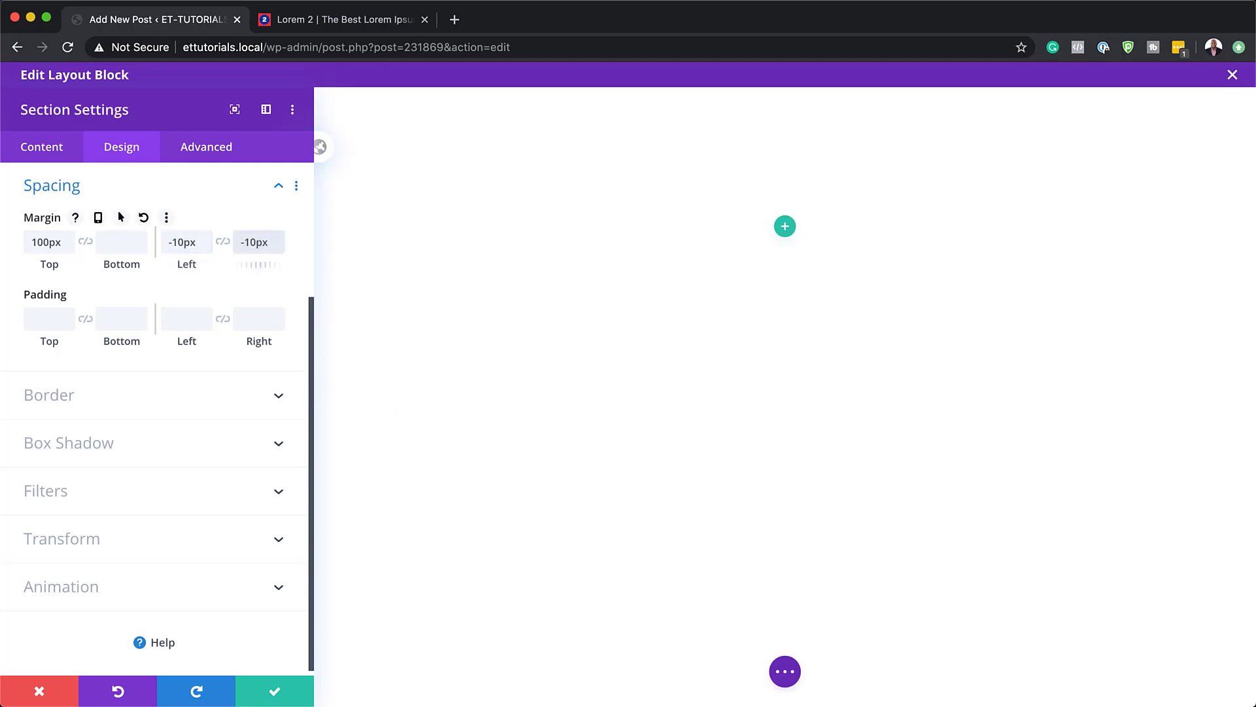
Set the section's top padding to 0px and link the bottom padding to the same value
{"action": "key", "text": "super+Tab"}
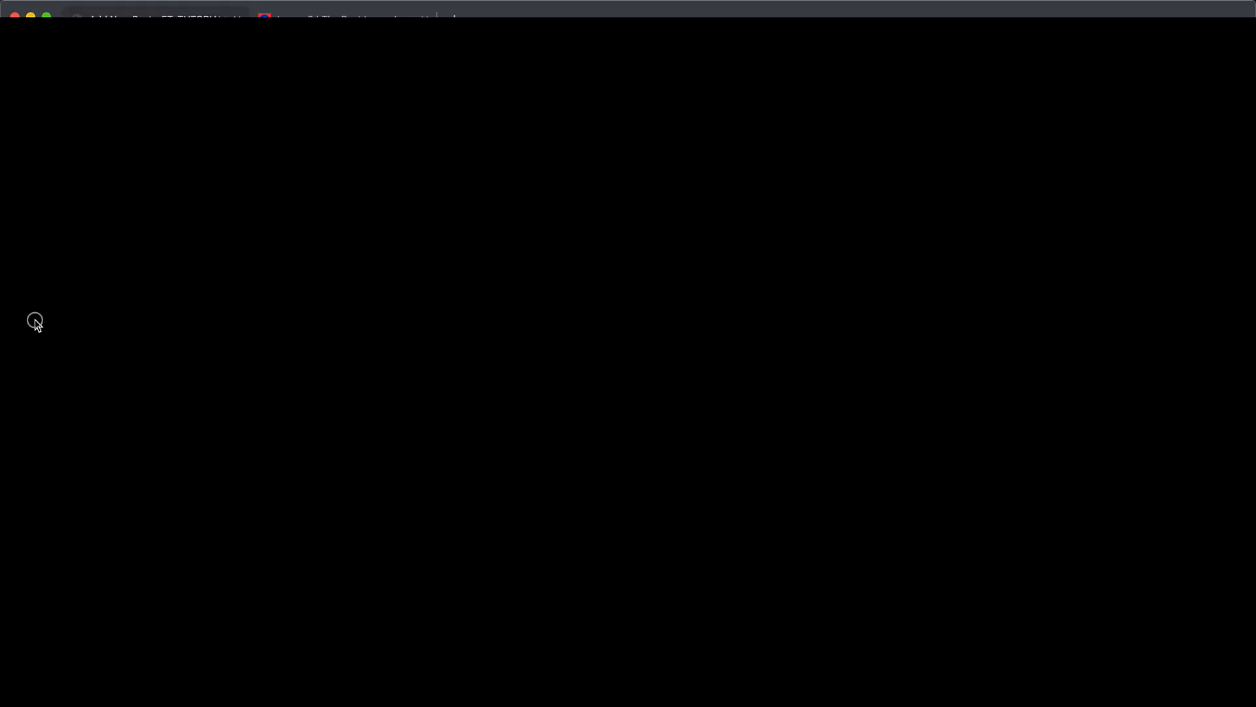
{"action": "left_click", "coordinate": [41, 318]}
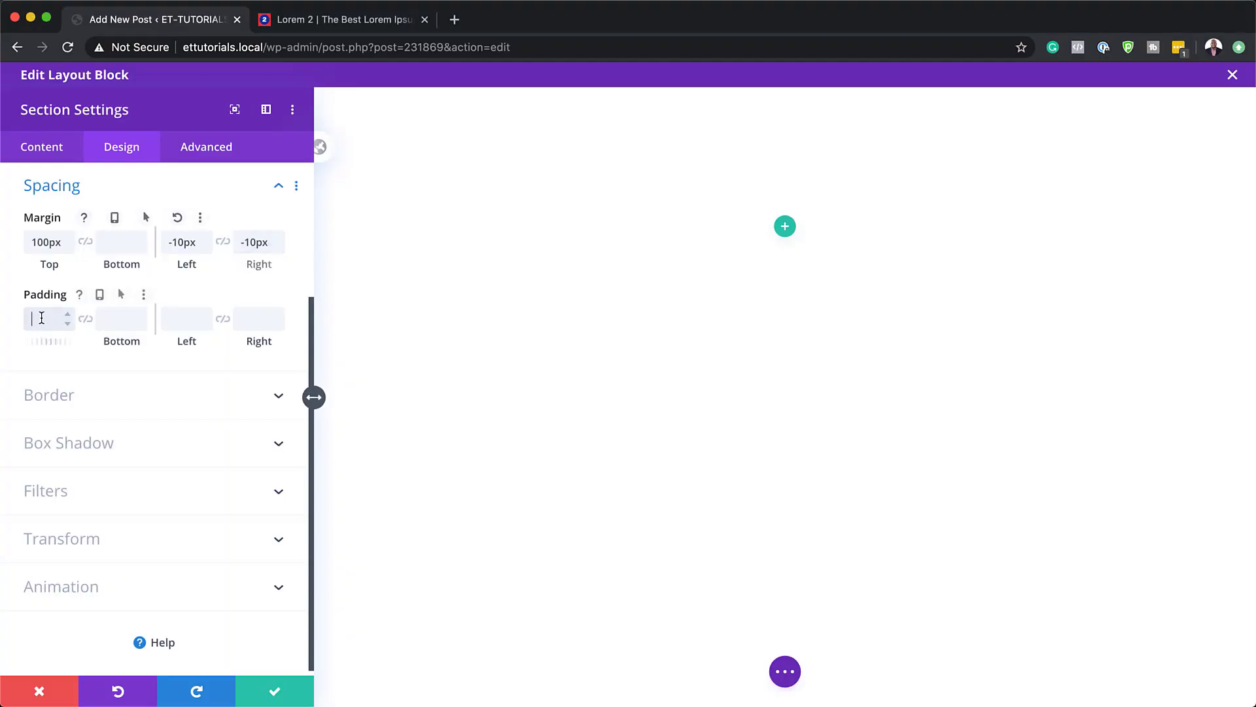
{"action": "type", "text": "0px"}
{"action": "left_click", "coordinate": [85, 319]}
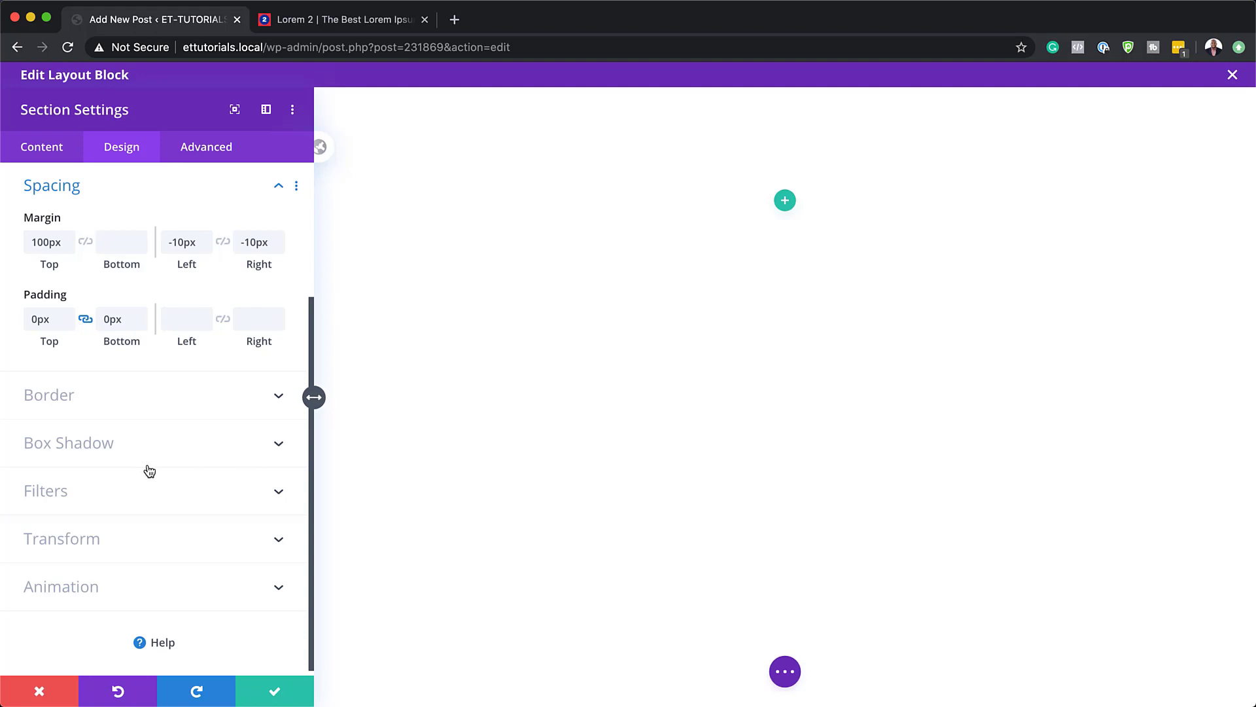
Unlink the section's rounded corners and set the bottom-left and bottom-right radii to 16px
{"action": "left_click", "coordinate": [73, 405]}
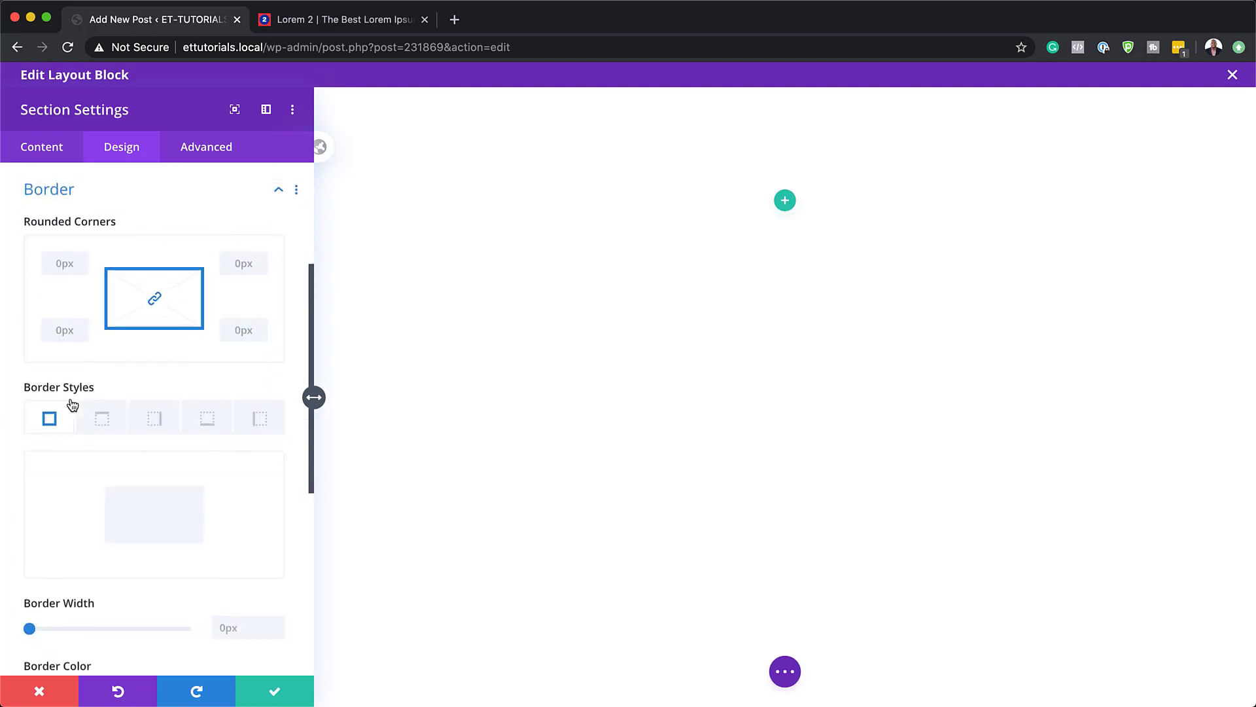
{"action": "left_click", "coordinate": [157, 298]}
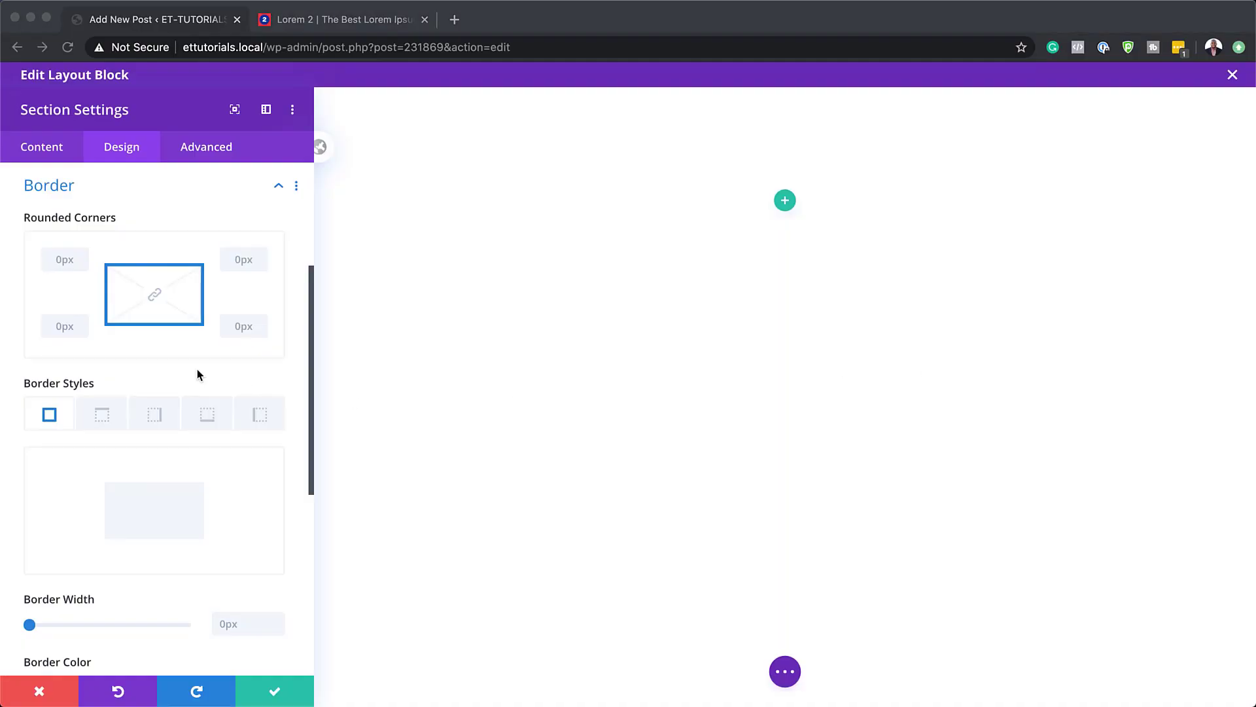
{"action": "left_click", "coordinate": [64, 325]}
{"action": "type", "text": "16px"}
{"action": "left_click", "coordinate": [237, 323]}
{"action": "type", "text": "16px"}
Apply the first box shadow preset to the section with 60px blur strength and 10px spread strength
{"action": "scroll", "coordinate": [238, 530], "scroll_direction": "down", "scroll_amount": 6}
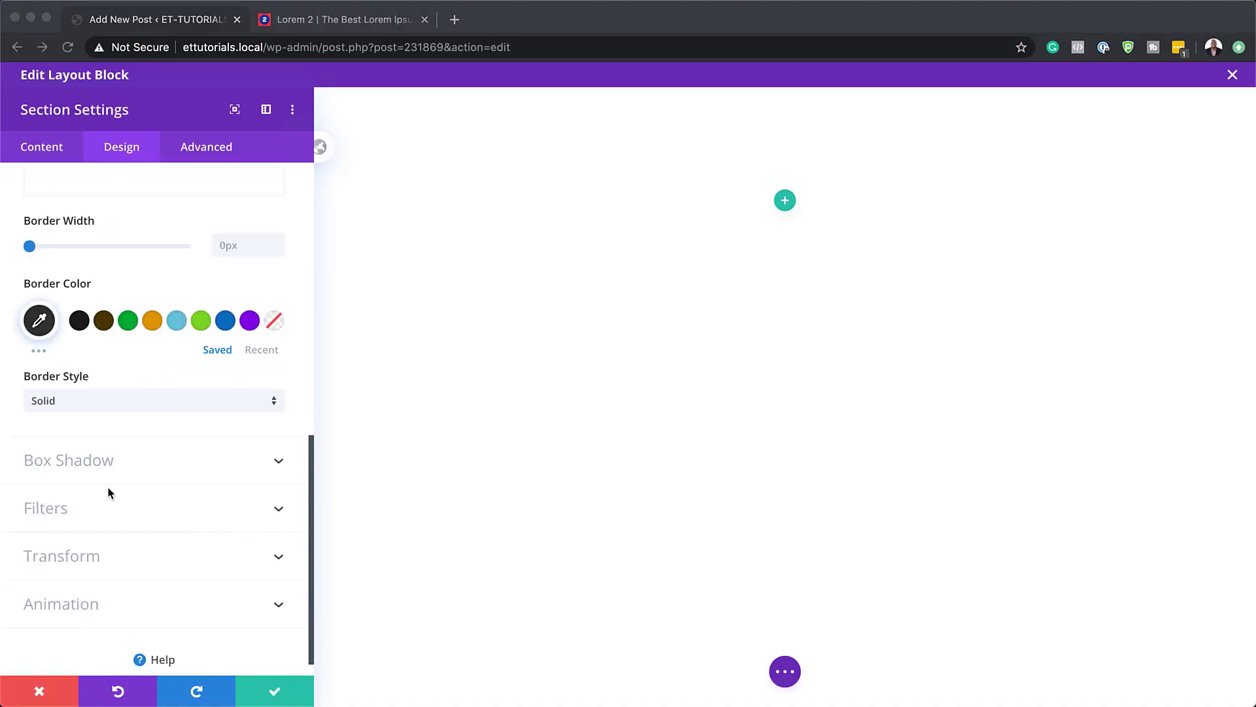
{"action": "left_click", "coordinate": [101, 462]}
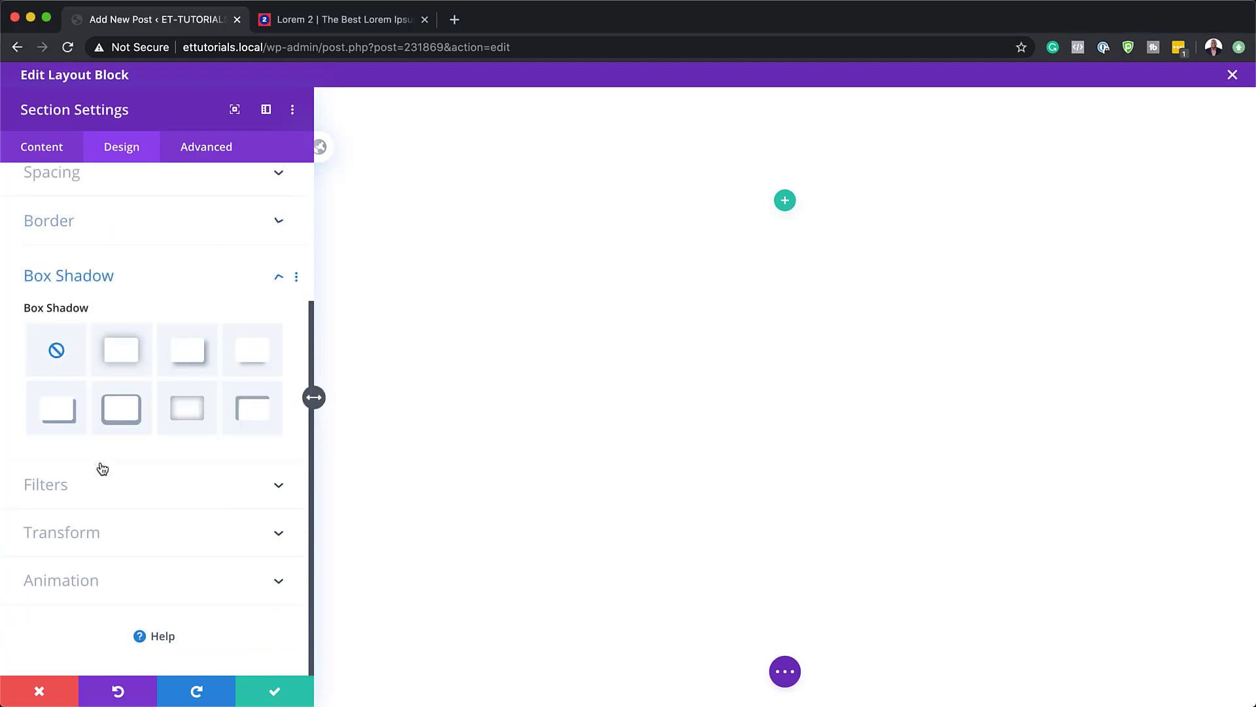
{"action": "left_click", "coordinate": [124, 355]}
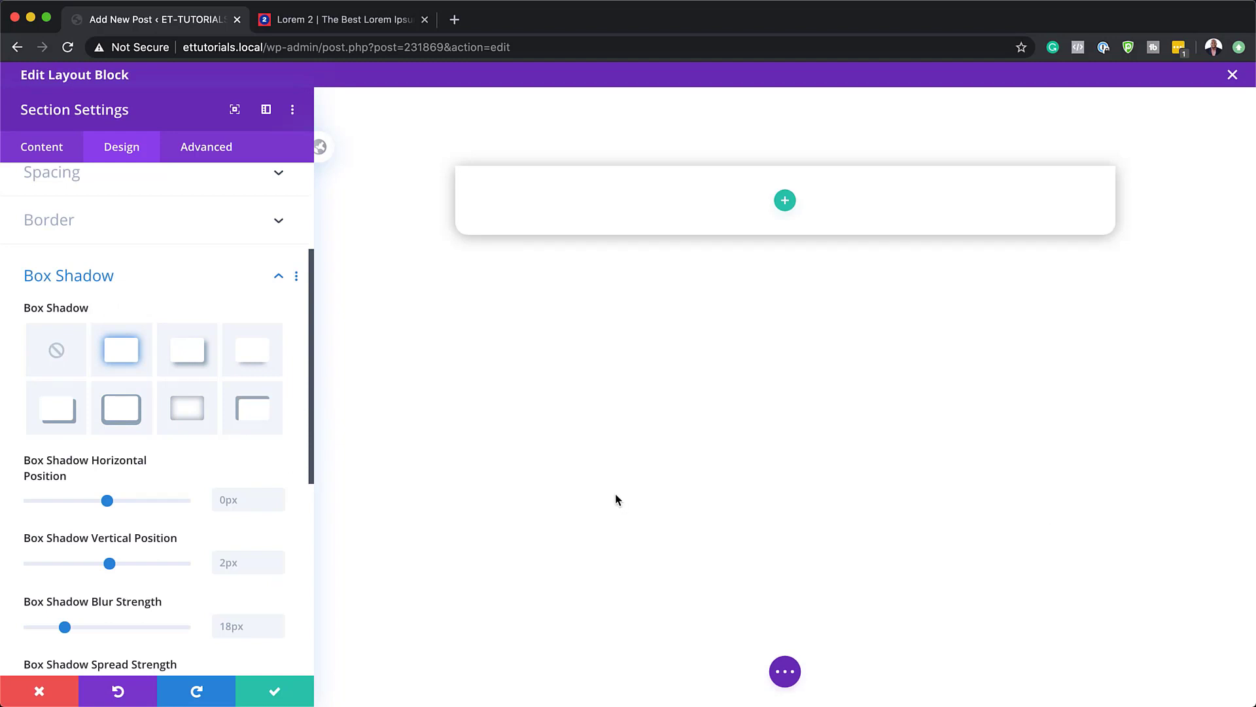
{"action": "scroll", "coordinate": [146, 585], "scroll_direction": "down", "scroll_amount": 1}
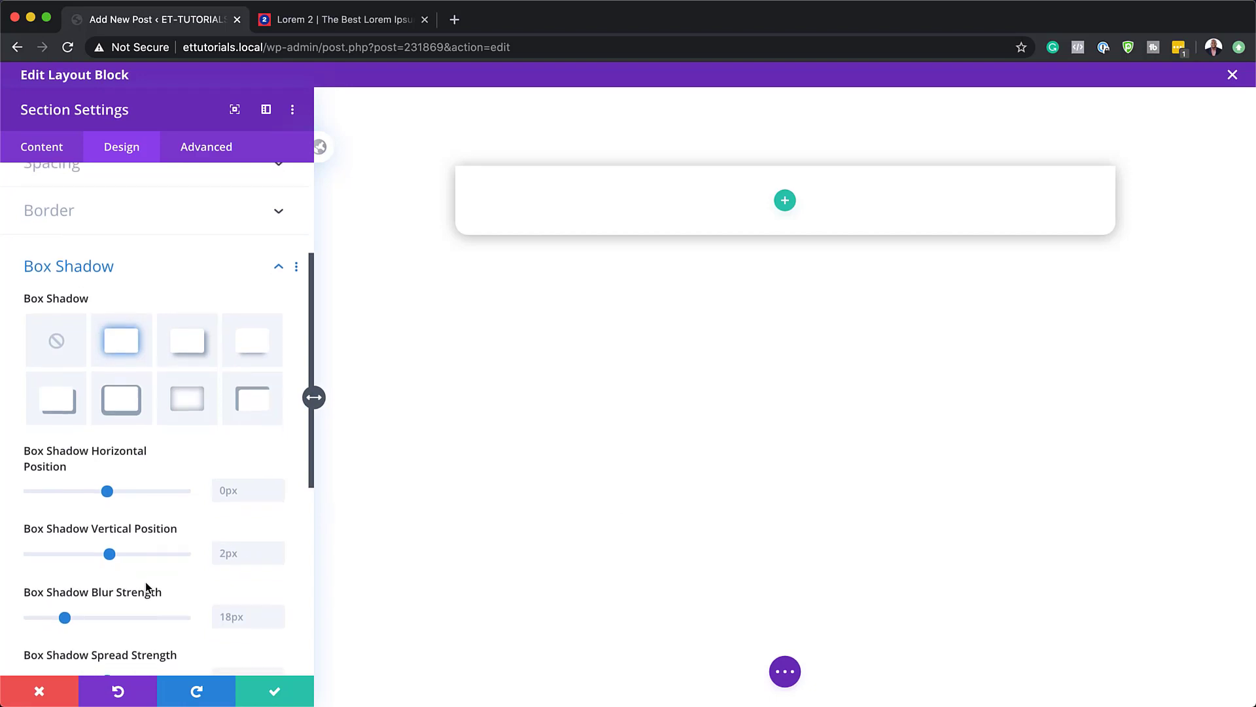
{"action": "scroll", "coordinate": [146, 582], "scroll_direction": "down", "scroll_amount": 1}
{"action": "left_click", "coordinate": [240, 608]}
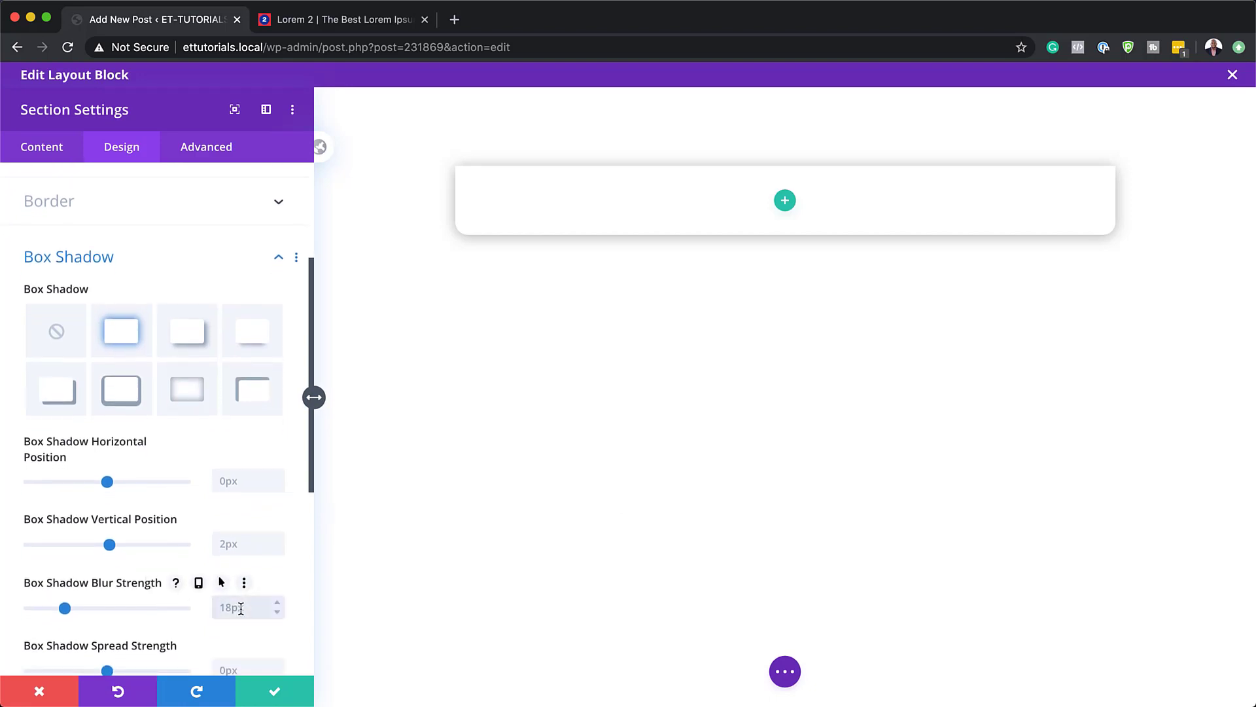
{"action": "type", "text": "60px"}
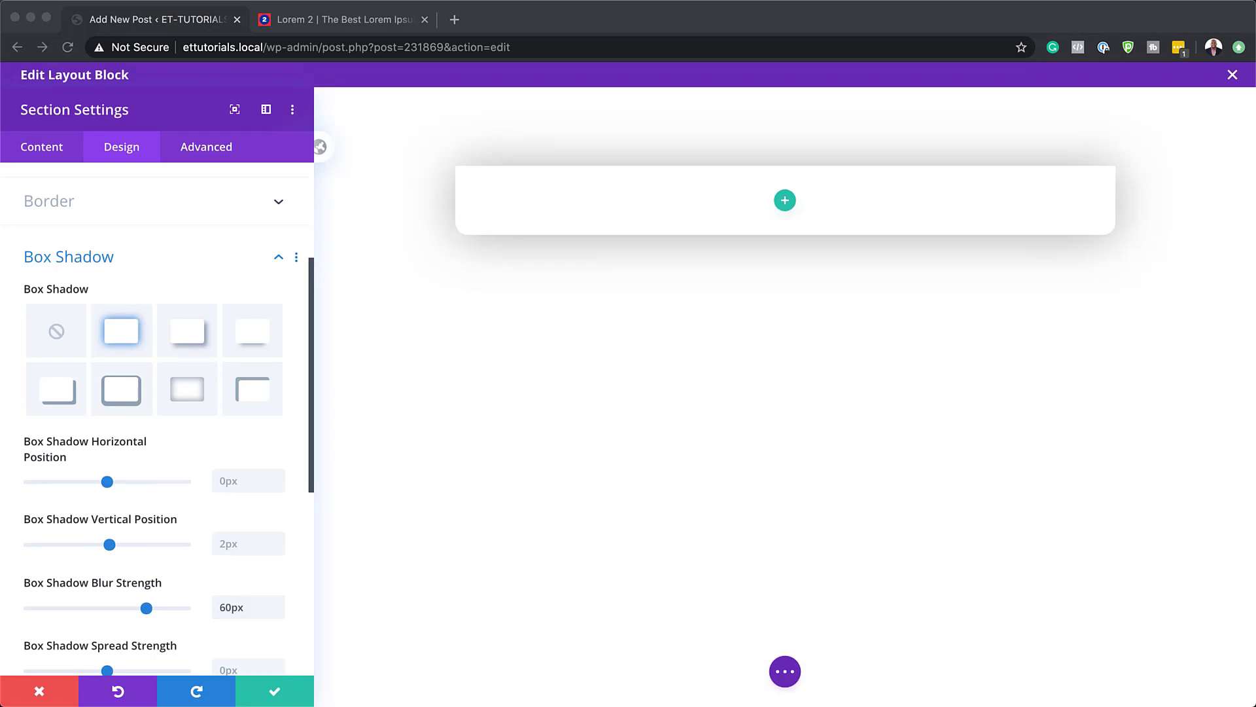
{"action": "scroll", "coordinate": [245, 618], "scroll_direction": "down", "scroll_amount": 1}
{"action": "left_click", "coordinate": [232, 638]}
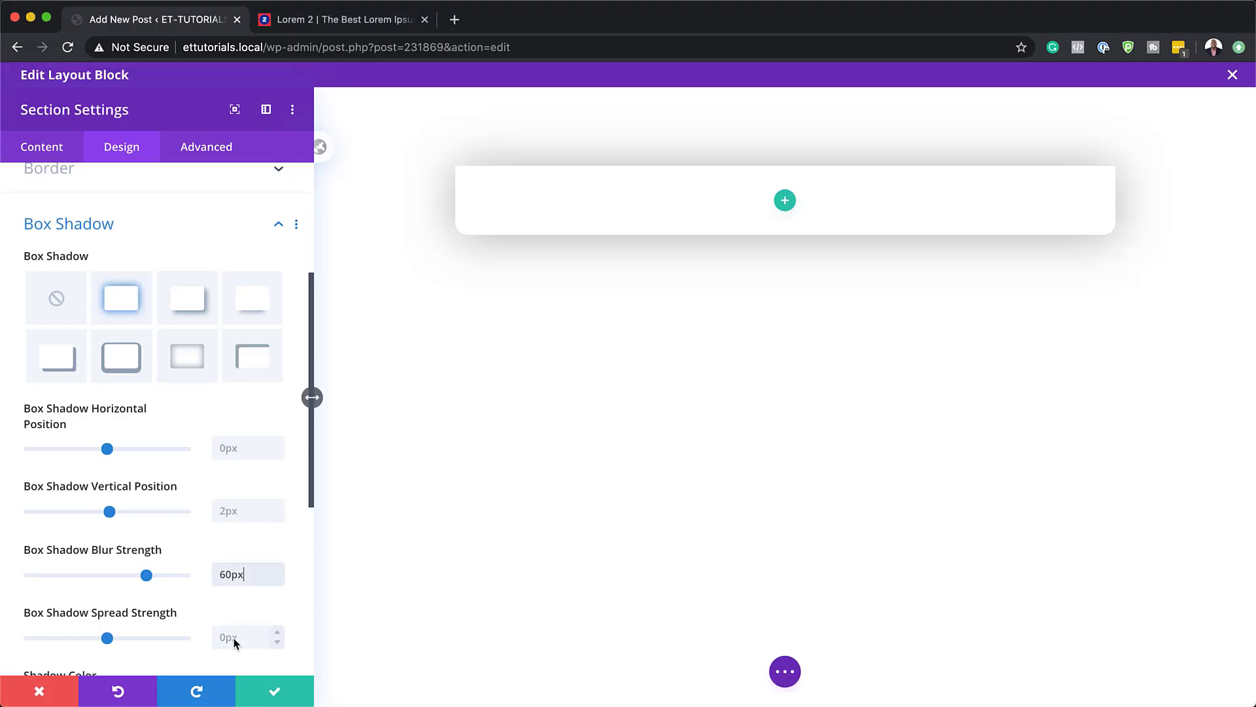
{"action": "type", "text": "10"}
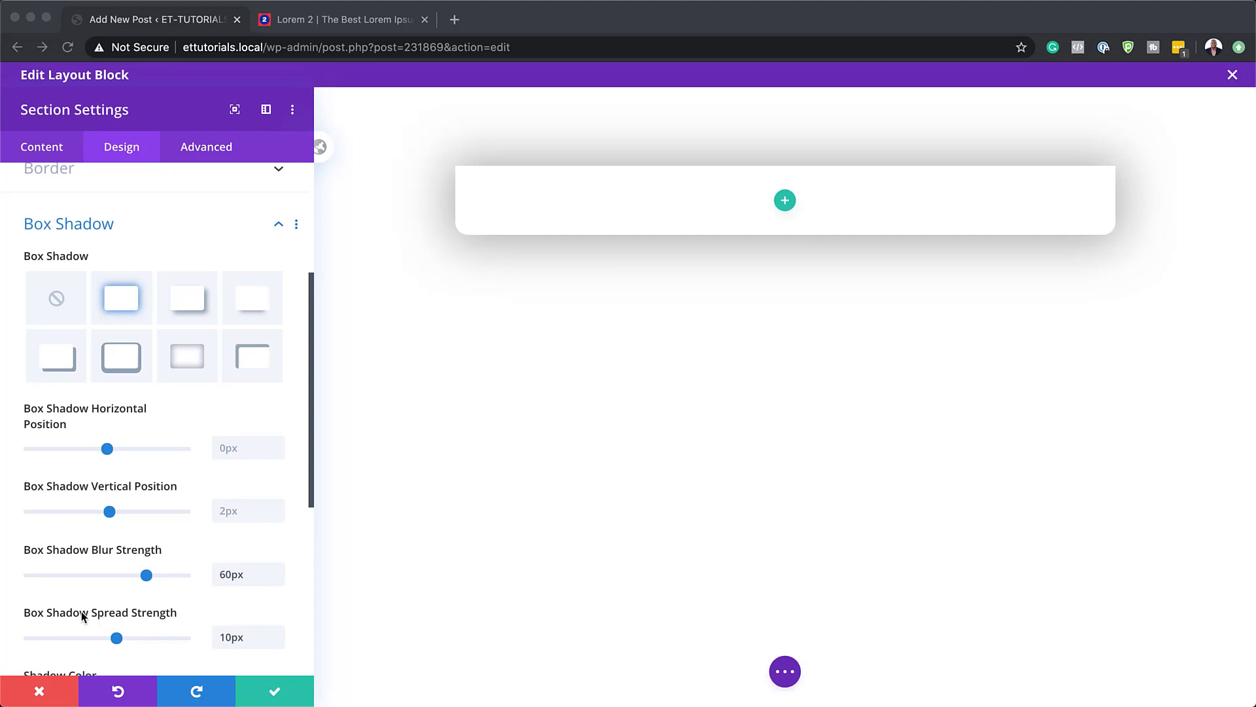
Set the section's shadow color to rgba(0,0,0,0.08) and save the section settings
{"action": "scroll", "coordinate": [257, 609], "scroll_direction": "down", "scroll_amount": 6}
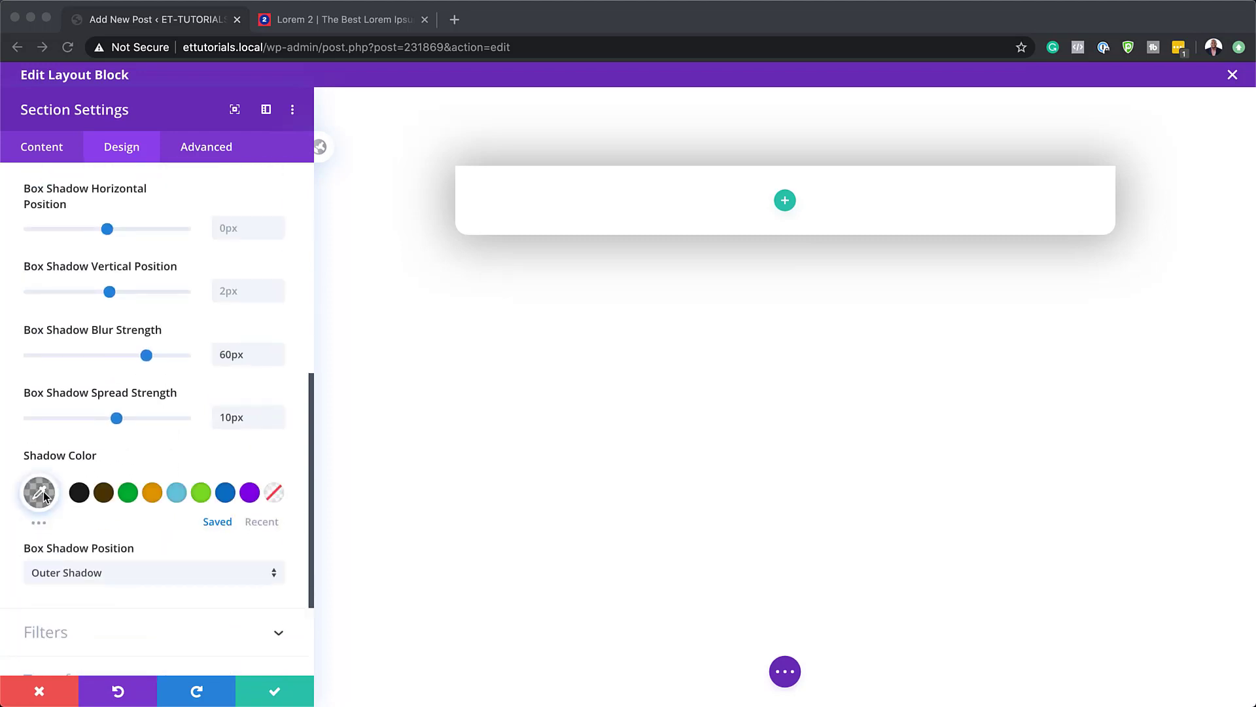
{"action": "left_click", "coordinate": [41, 493]}
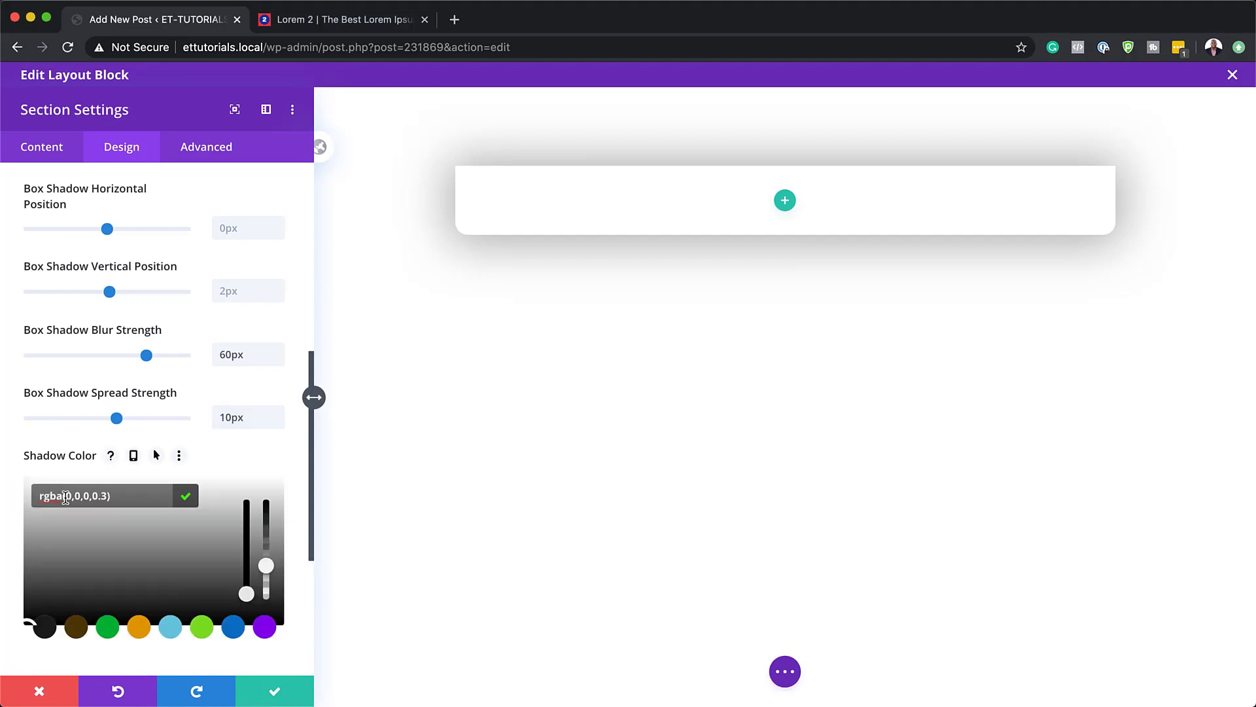
{"action": "left_click_drag", "start_coordinate": [64, 496], "coordinate": [108, 496]}
{"action": "type", "text": "0,0,0,0.08"}
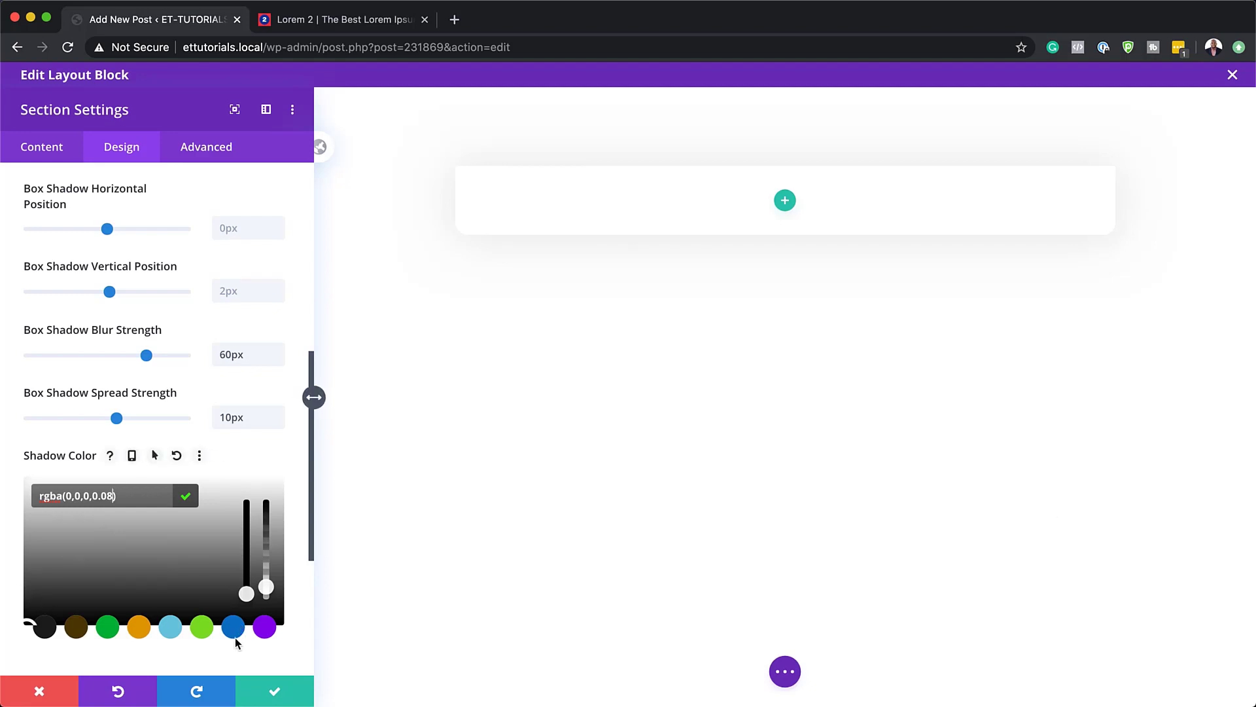
{"action": "left_click", "coordinate": [275, 691]}
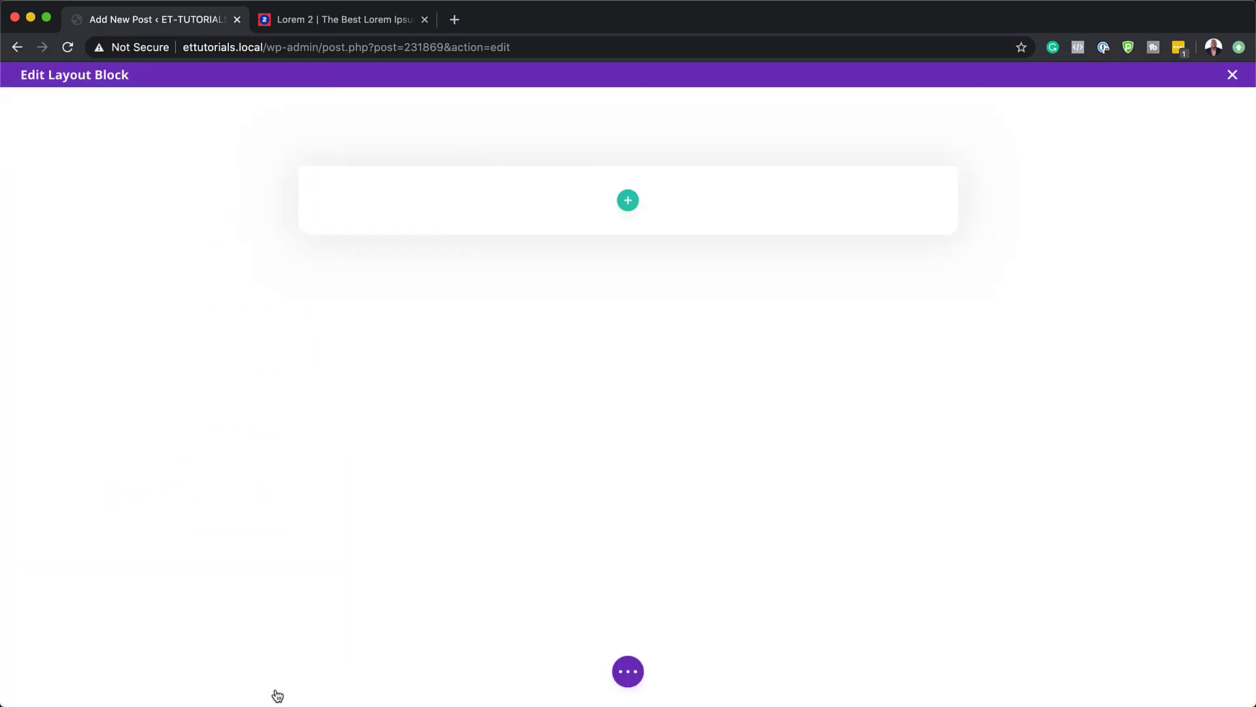
Insert a single-column row into the section, dismissing the module insertion
{"action": "left_click", "coordinate": [631, 204]}
{"action": "left_click", "coordinate": [536, 336]}
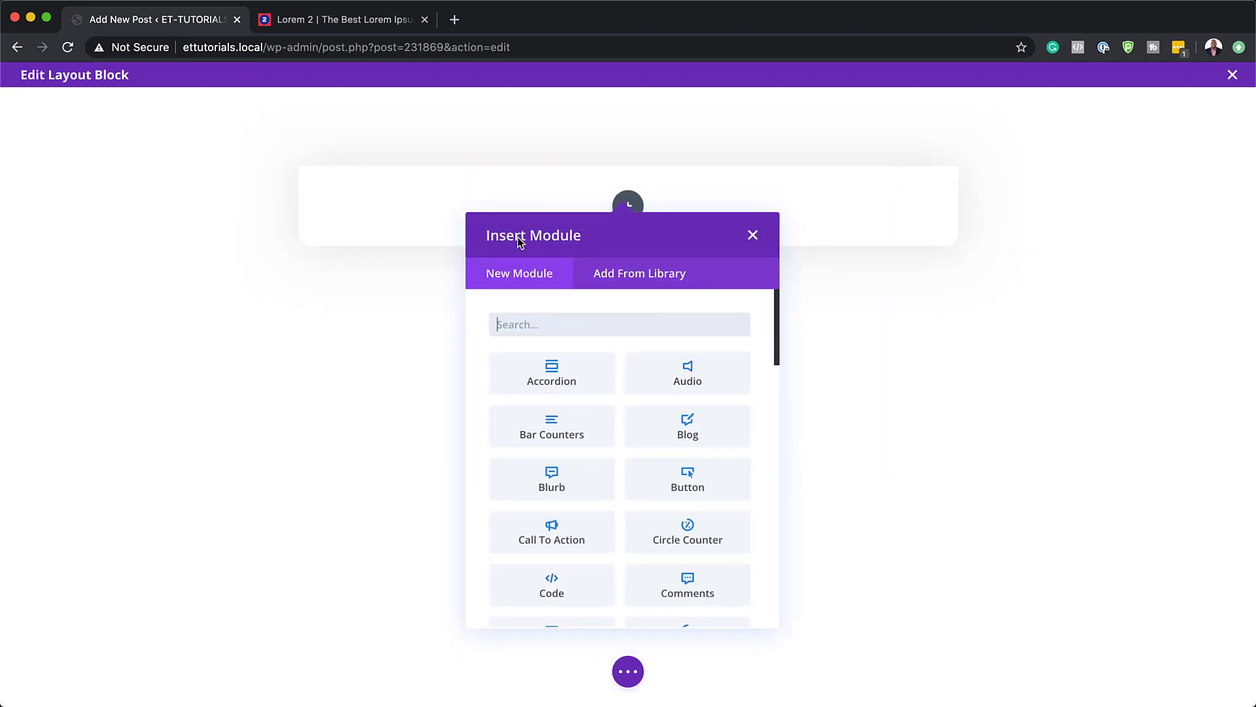
{"action": "left_click", "coordinate": [753, 235]}
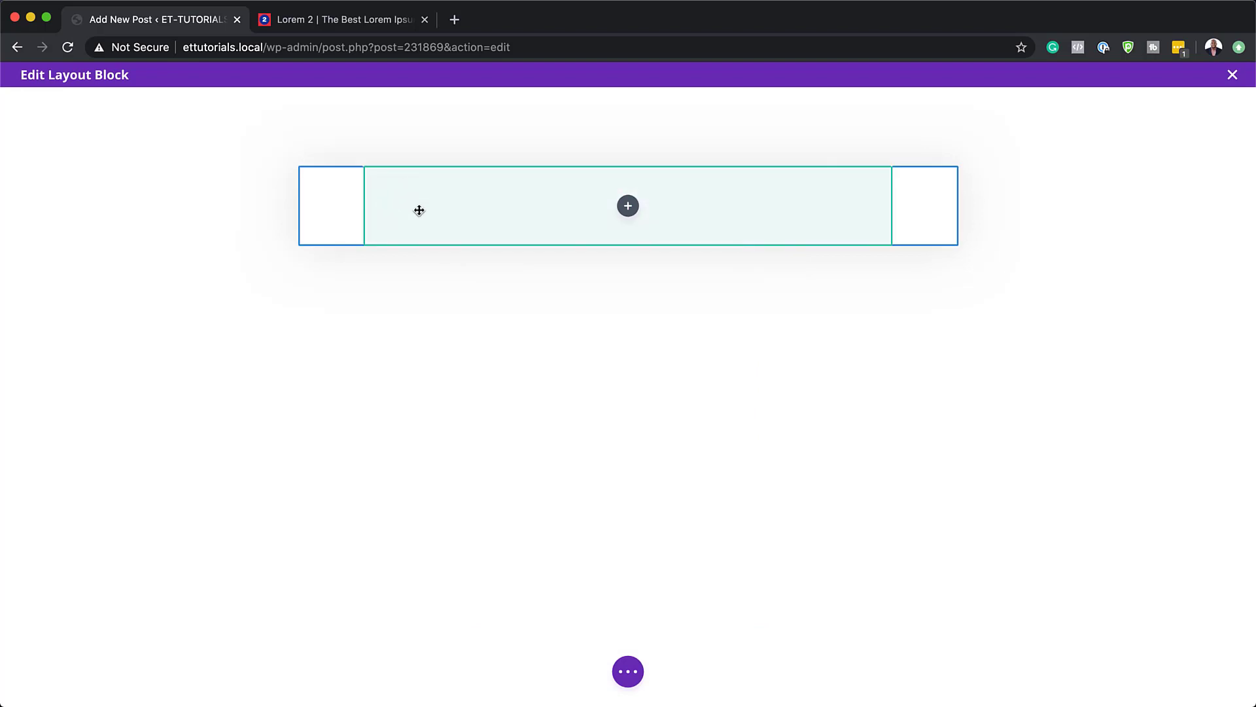
Enable a custom gutter width of 1 for the row and equalize its column heights
{"action": "mouse_move", "coordinate": [618, 212]}
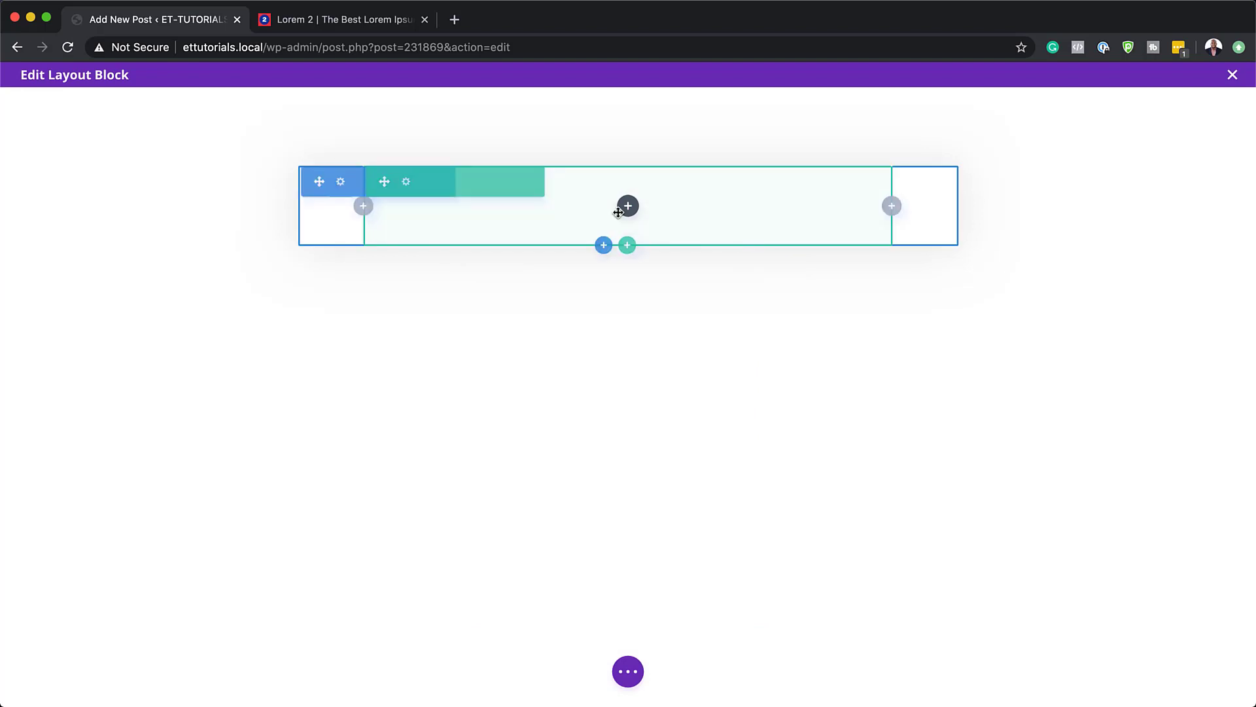
{"action": "left_click", "coordinate": [405, 182]}
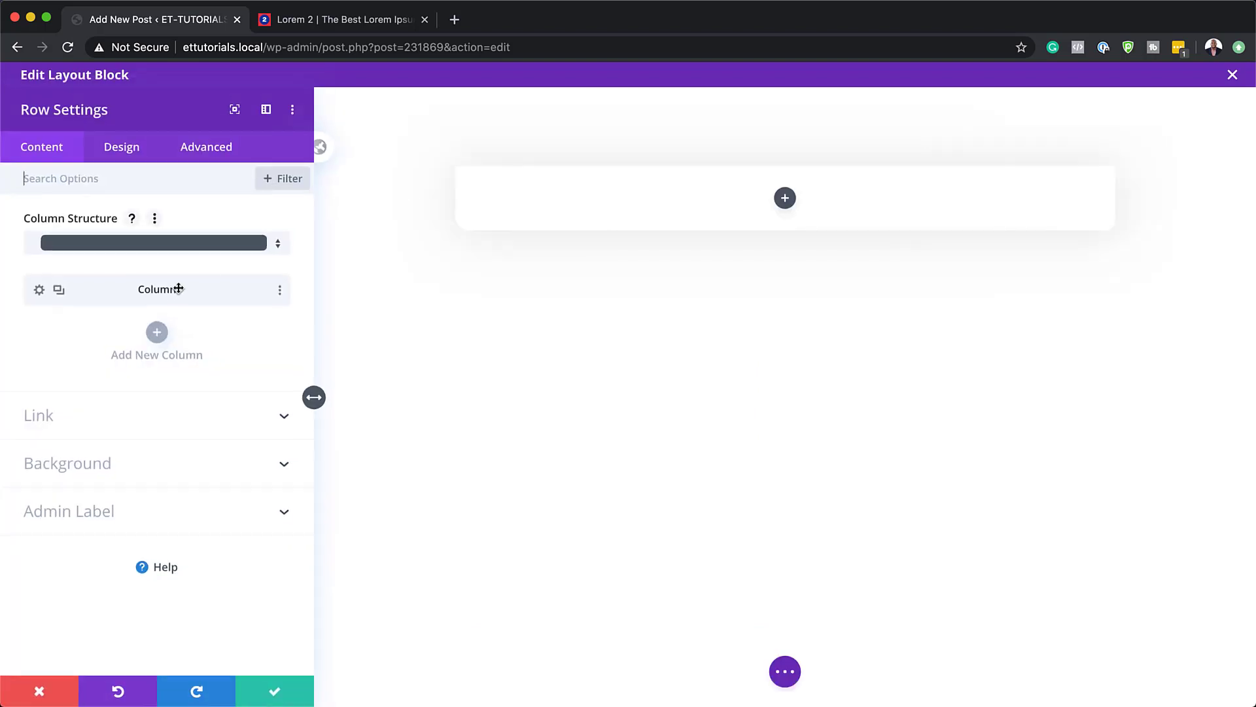
{"action": "left_click", "coordinate": [123, 152]}
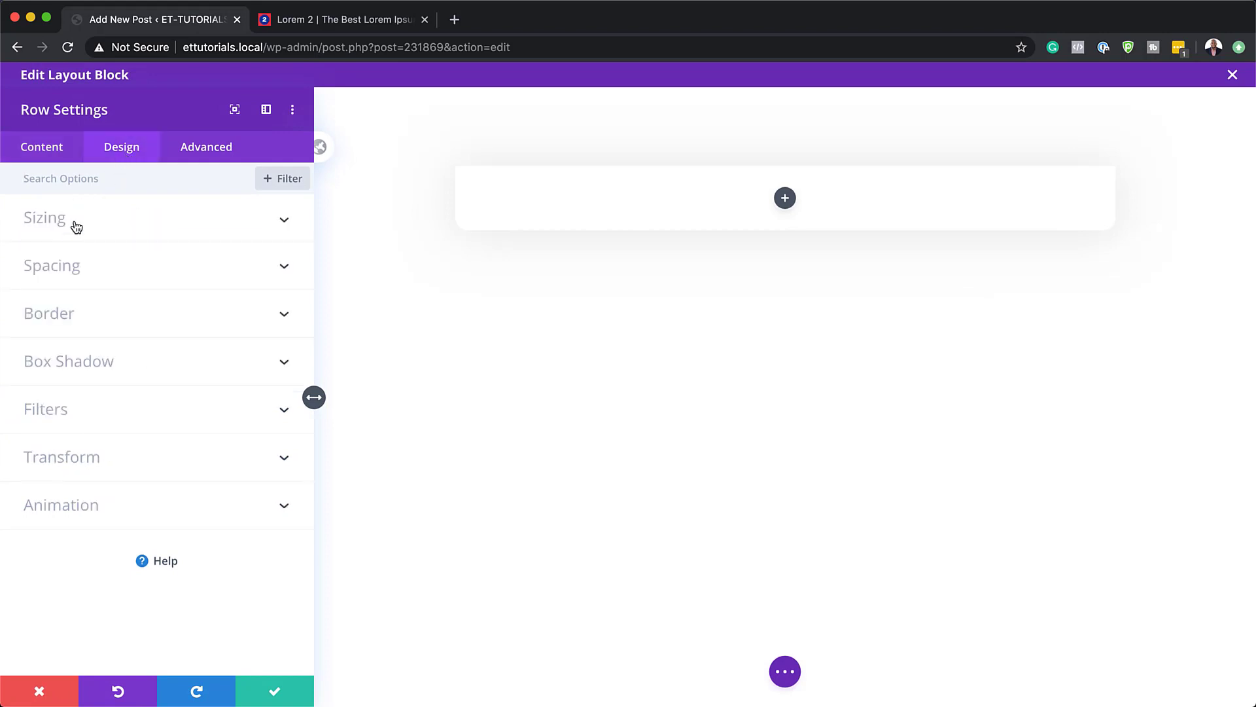
{"action": "left_click", "coordinate": [74, 224]}
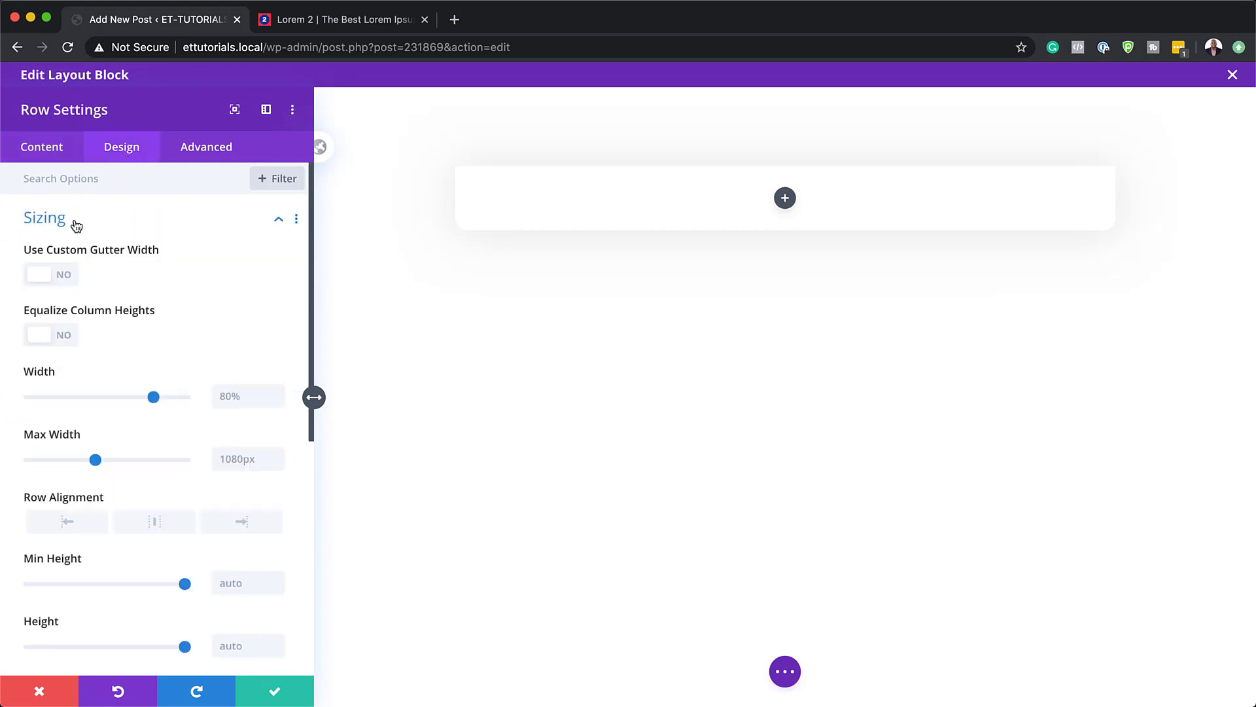
{"action": "left_click", "coordinate": [70, 275]}
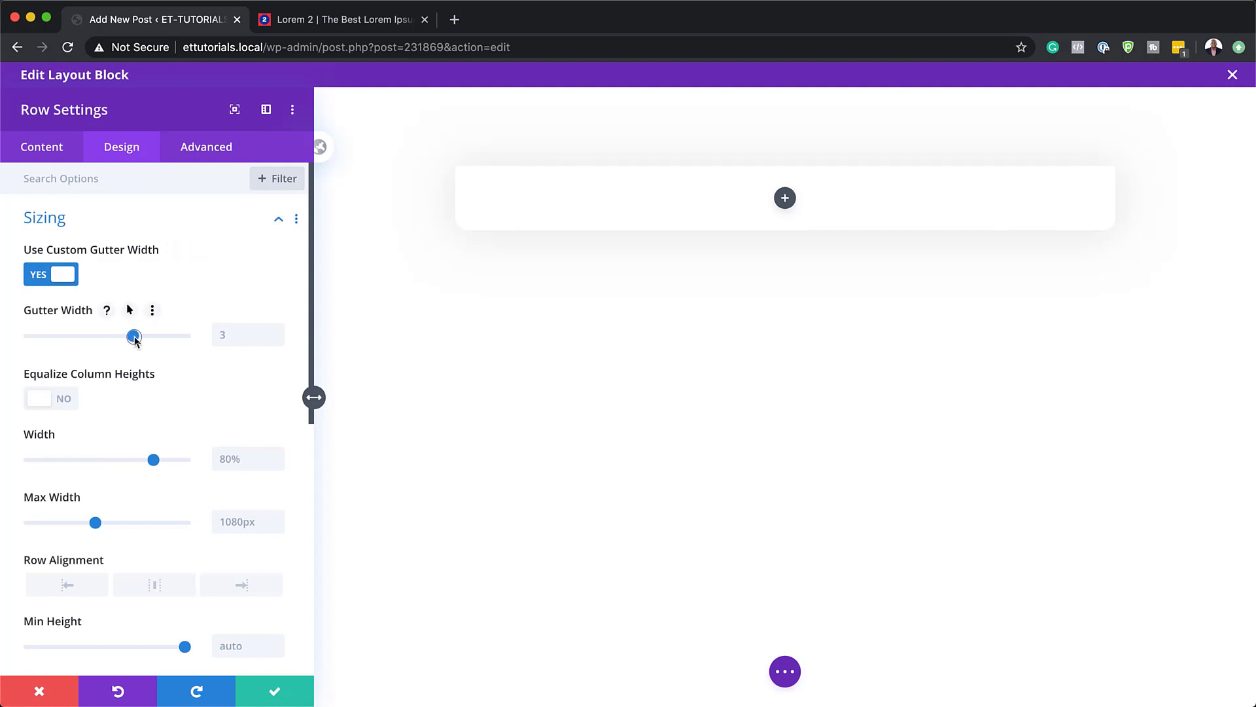
{"action": "left_click_drag", "start_coordinate": [134, 338], "coordinate": [32, 346]}
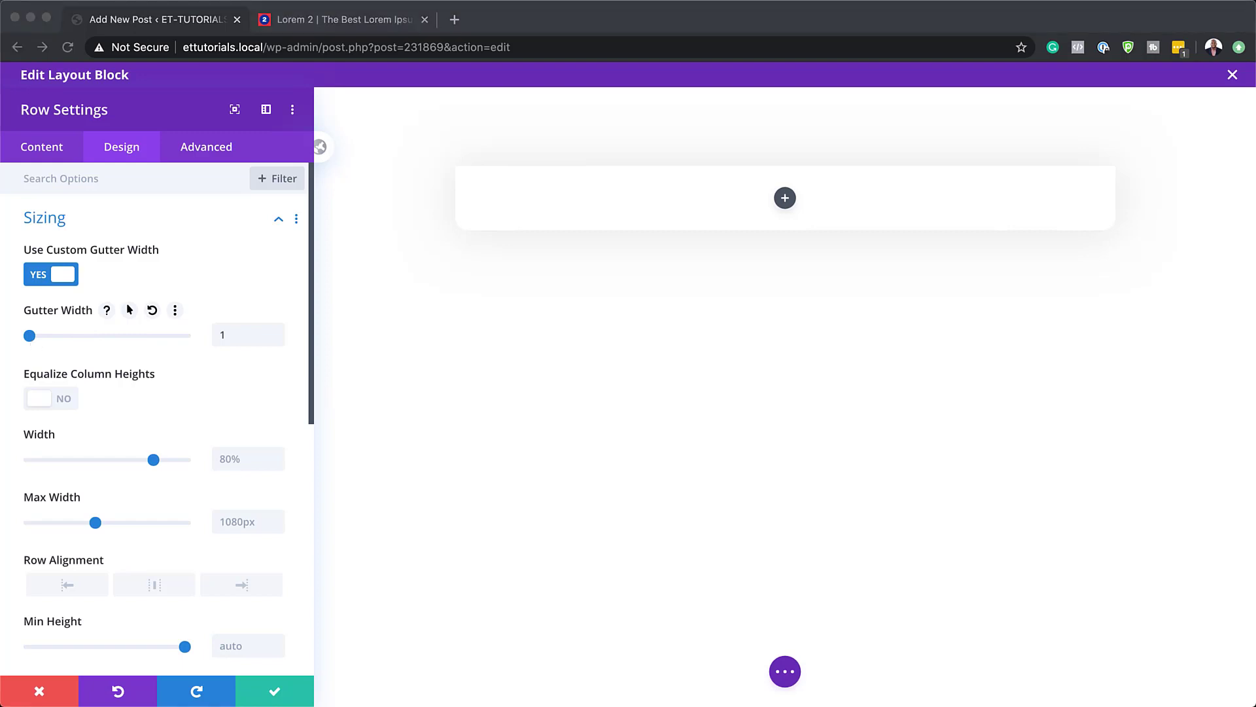
{"action": "left_click", "coordinate": [62, 399]}
Set both the row's width and its max width to 100%
{"action": "left_click", "coordinate": [246, 461]}
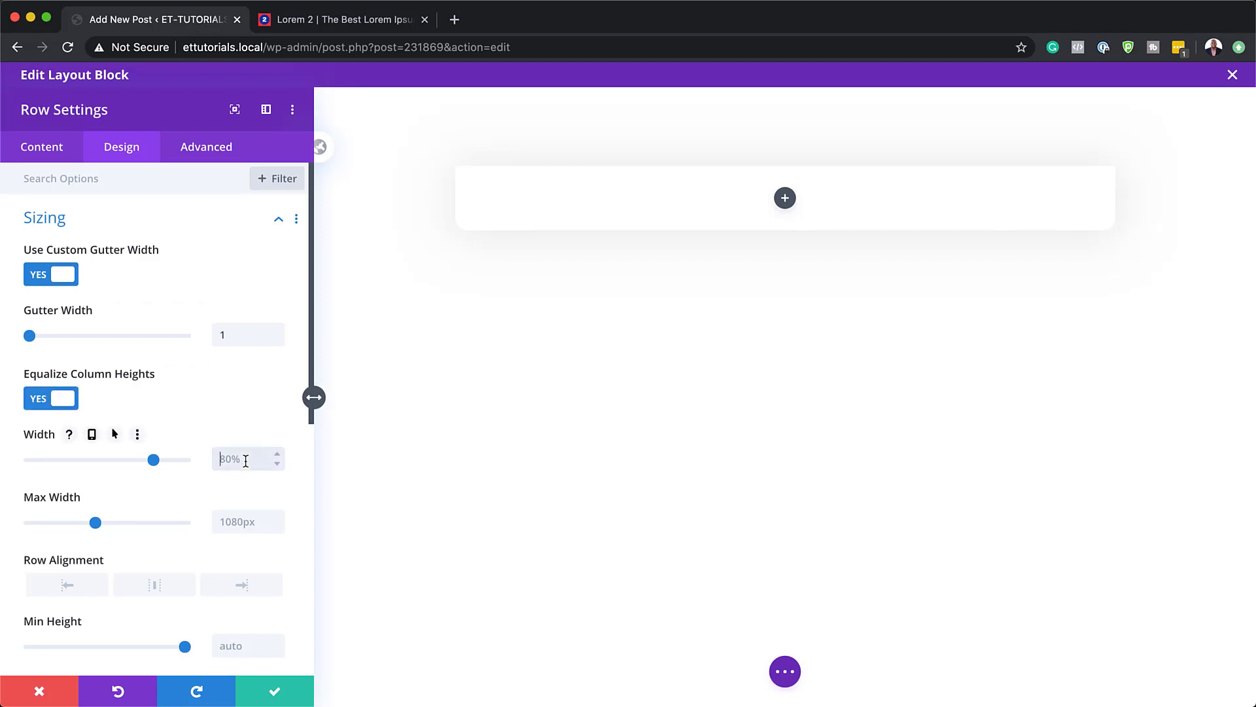
{"action": "type", "text": "100%"}
{"action": "left_click", "coordinate": [244, 521]}
{"action": "type", "text": "100%"}
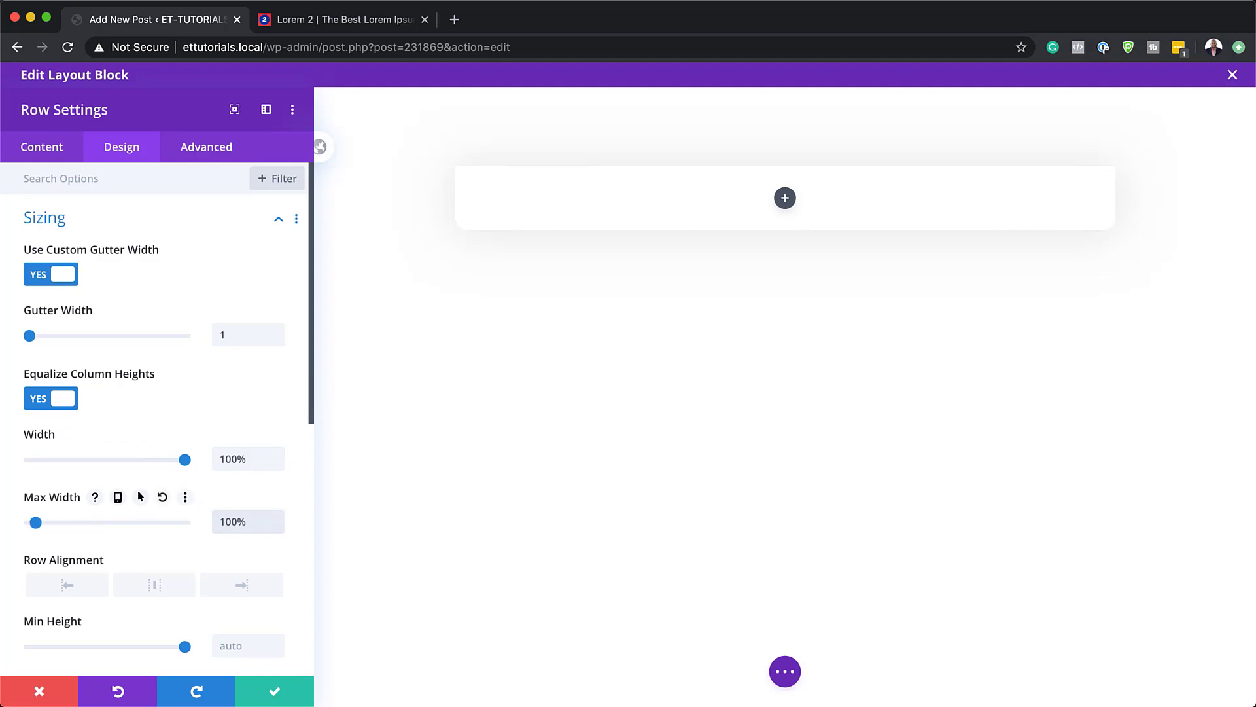
Set the row's top padding to 0px and link the bottom padding to the same value
{"action": "scroll", "coordinate": [205, 513], "scroll_direction": "down", "scroll_amount": 6}
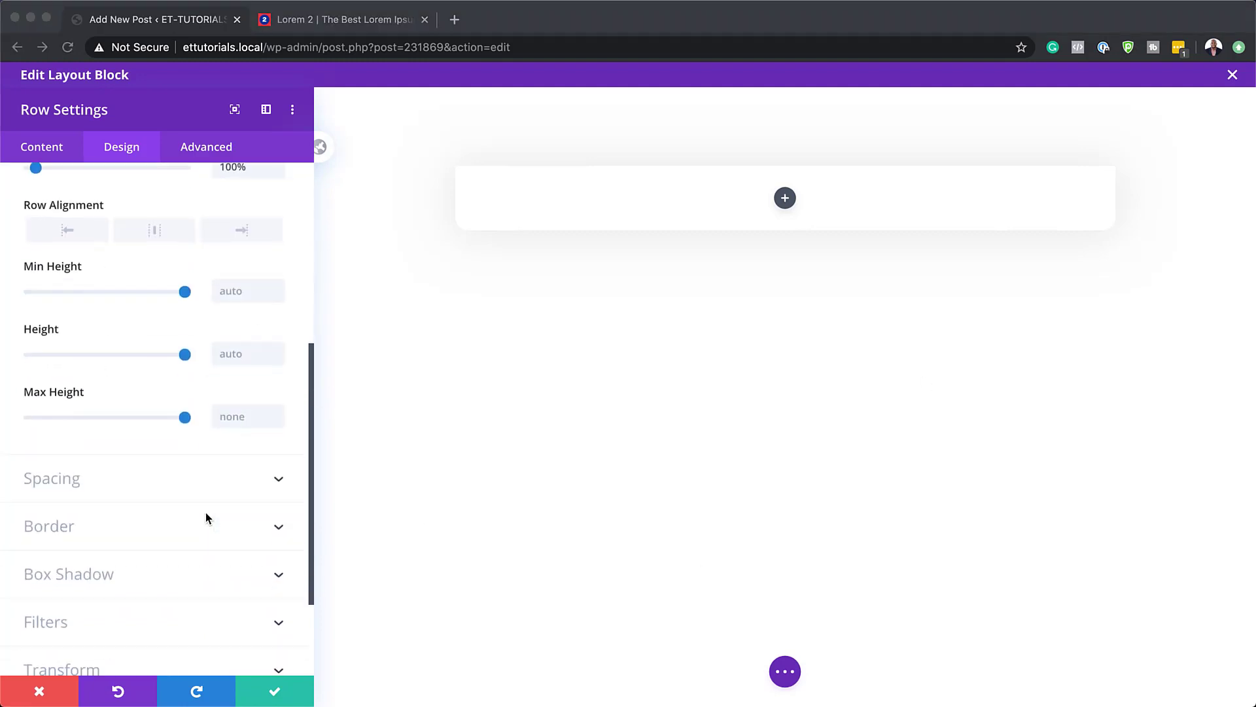
{"action": "left_click", "coordinate": [70, 479]}
{"action": "left_click", "coordinate": [45, 321]}
{"action": "type", "text": "0px"}
{"action": "left_click", "coordinate": [86, 320]}
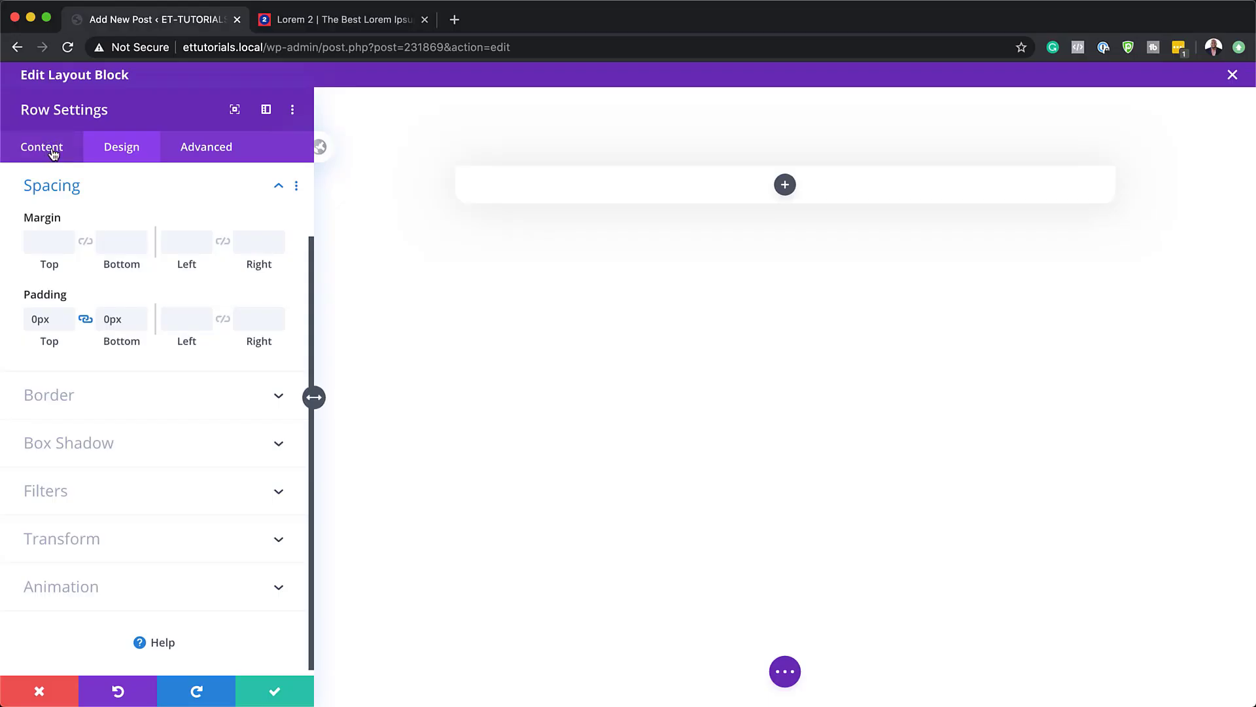
Open the background options in the settings of the row's column
{"action": "left_click", "coordinate": [49, 147]}
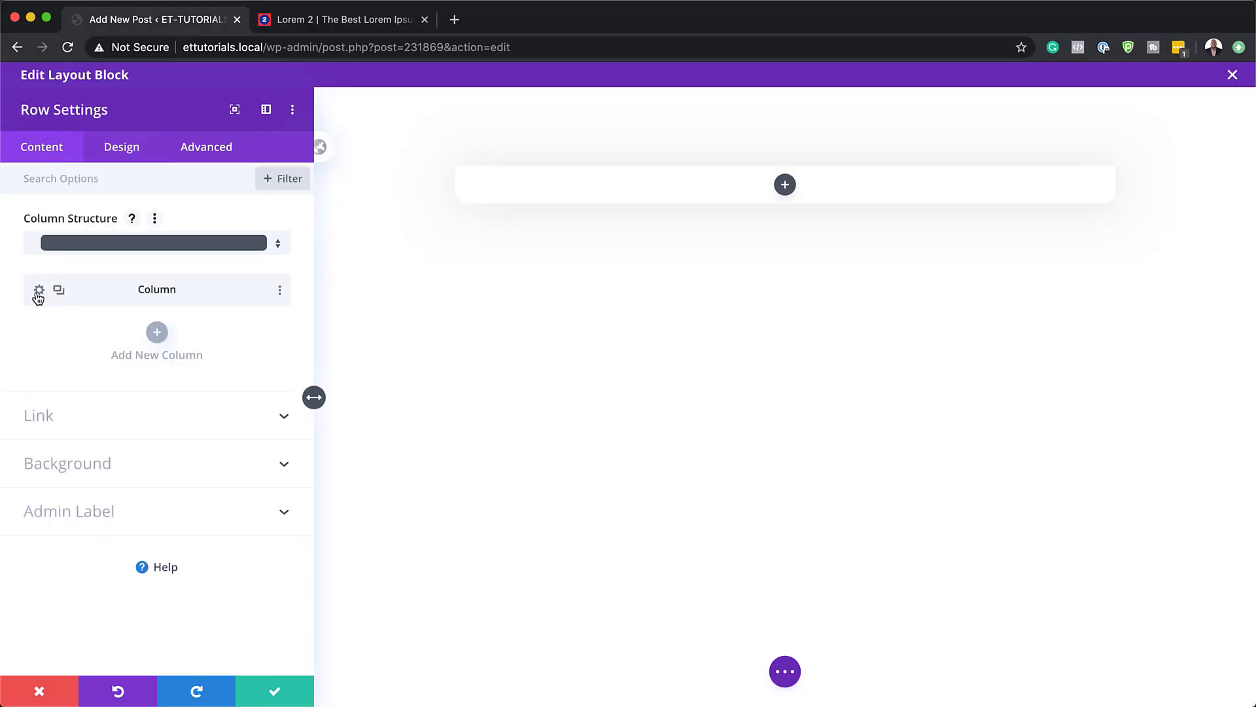
{"action": "left_click", "coordinate": [38, 292]}
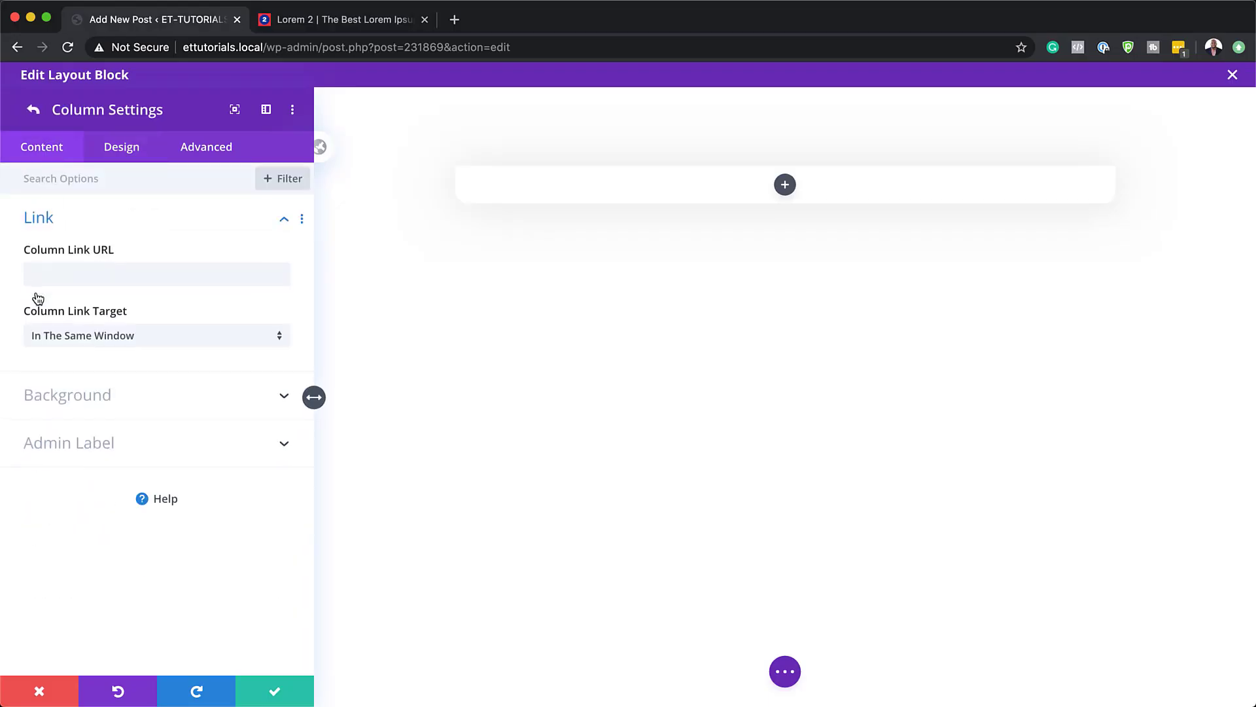
{"action": "left_click", "coordinate": [93, 399]}
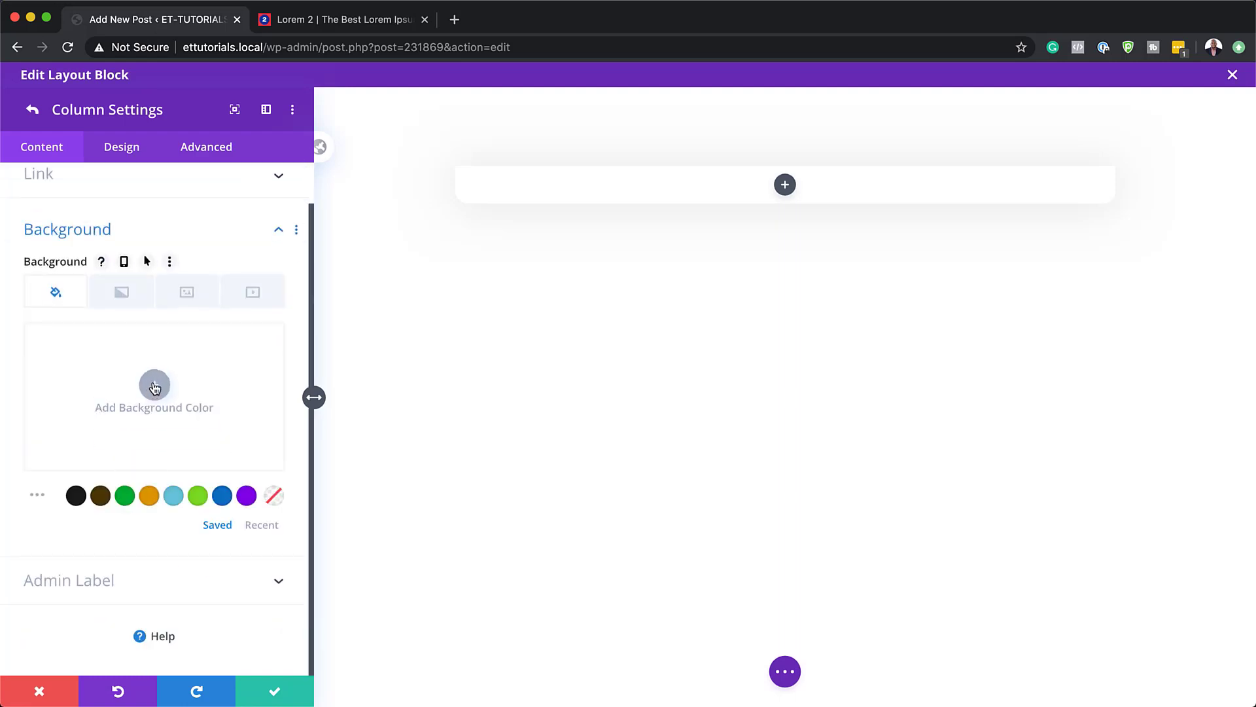
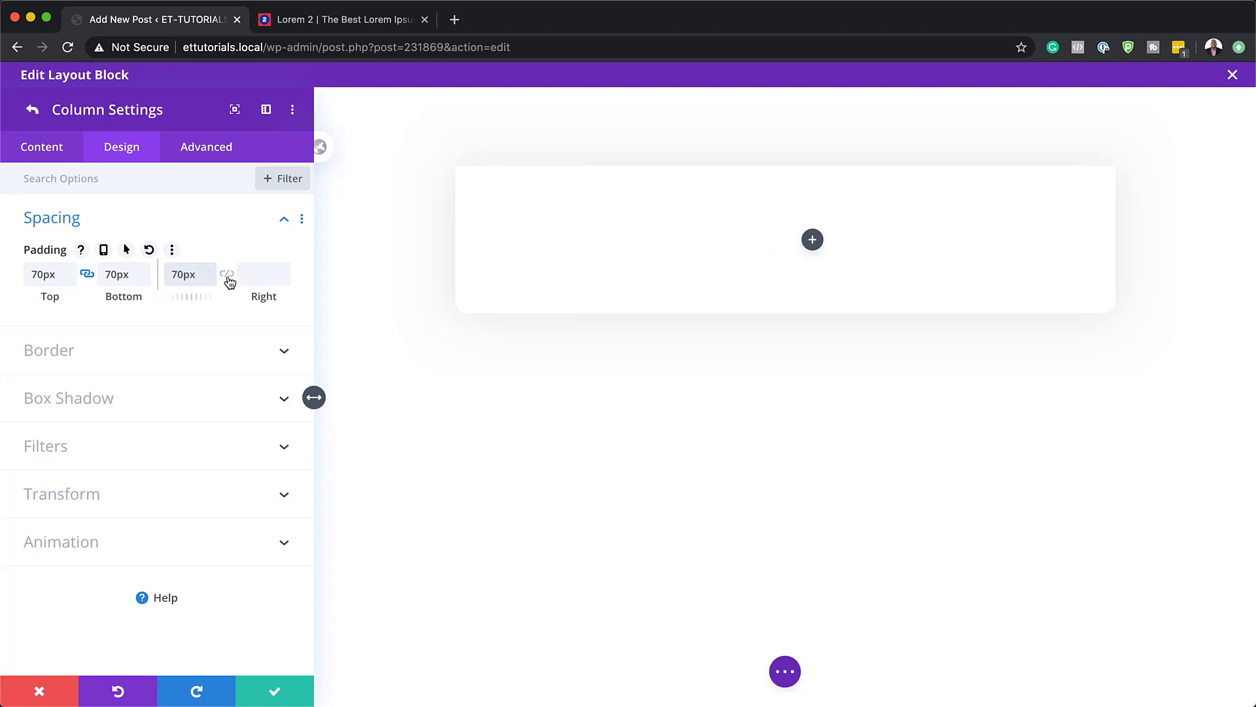
Apply the first box shadow preset to the column with a 50px blur strength
{"action": "left_click", "coordinate": [98, 400]}
{"action": "left_click", "coordinate": [120, 362]}
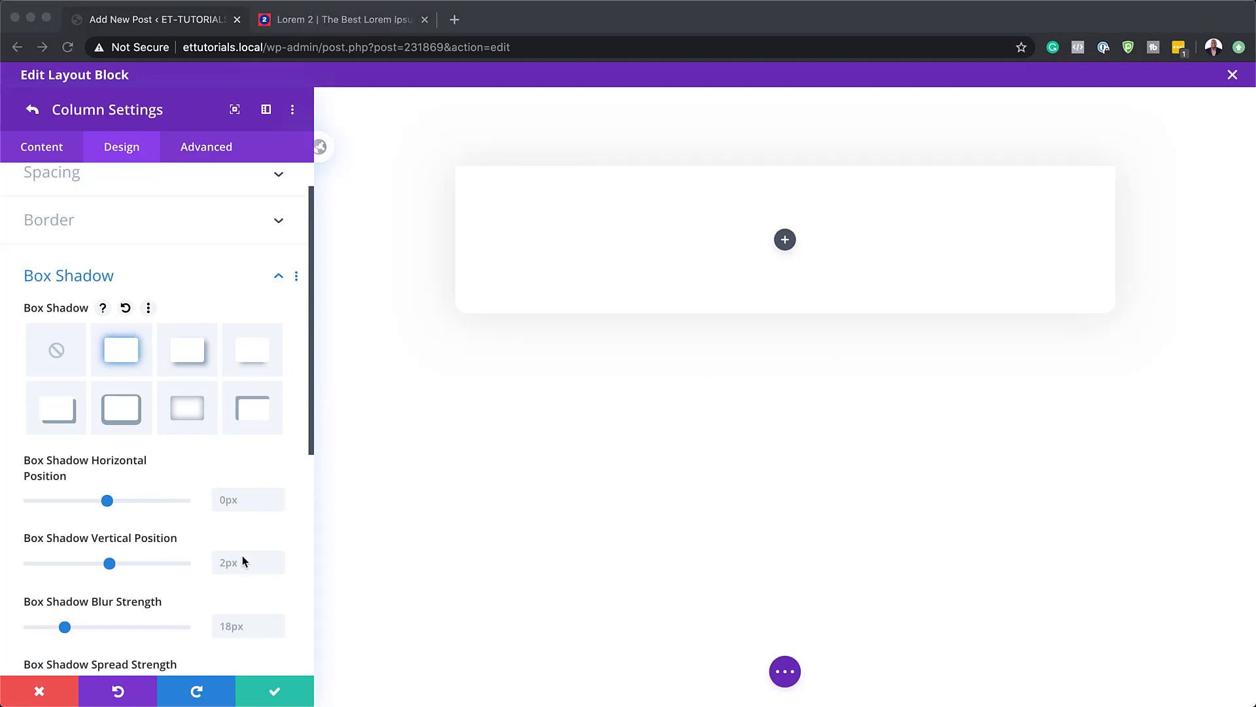
{"action": "scroll", "coordinate": [242, 576], "scroll_direction": "down", "scroll_amount": 1}
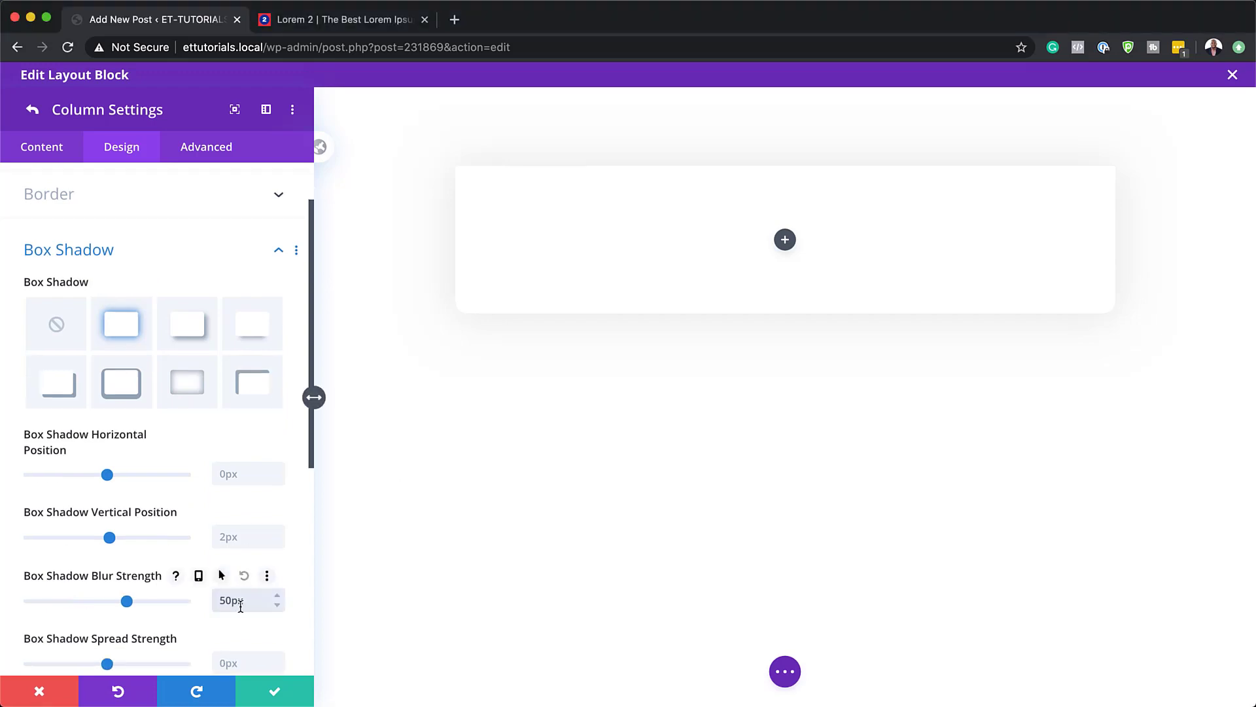
{"action": "key", "text": "super+Tab"}
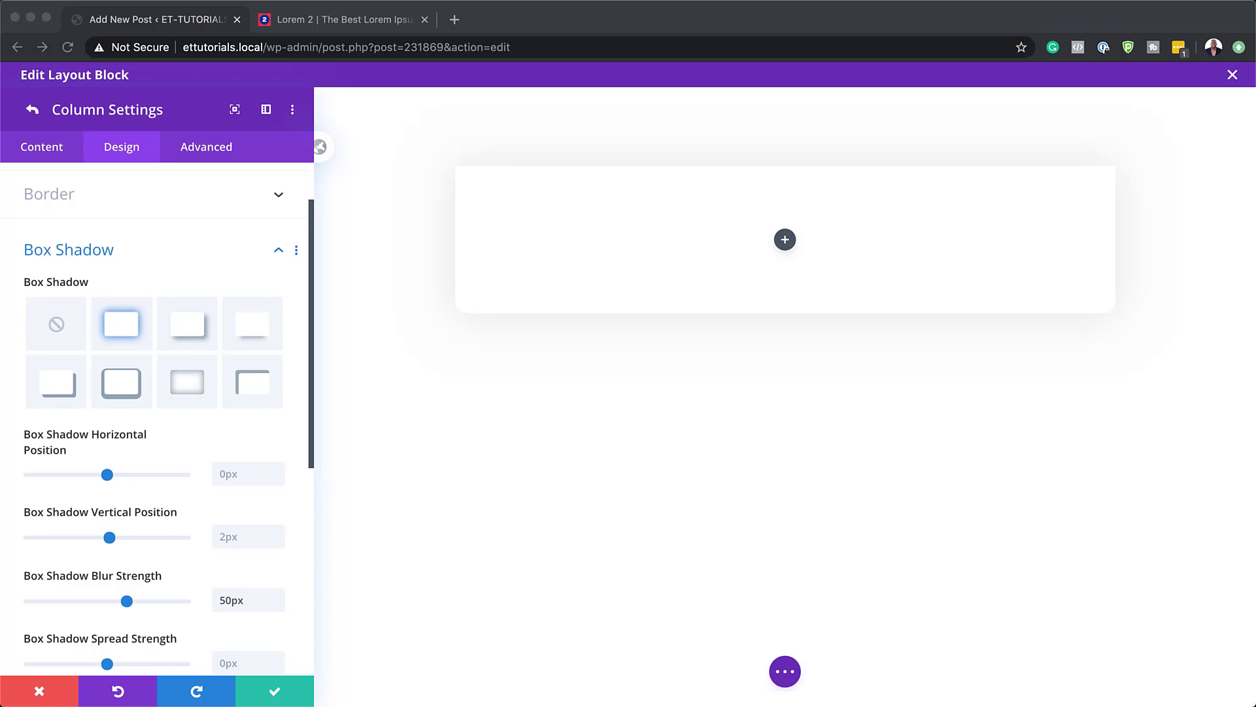
Set the column's box shadow color to rgba(0,0,0,0)
{"action": "scroll", "coordinate": [185, 402], "scroll_direction": "down", "scroll_amount": 5}
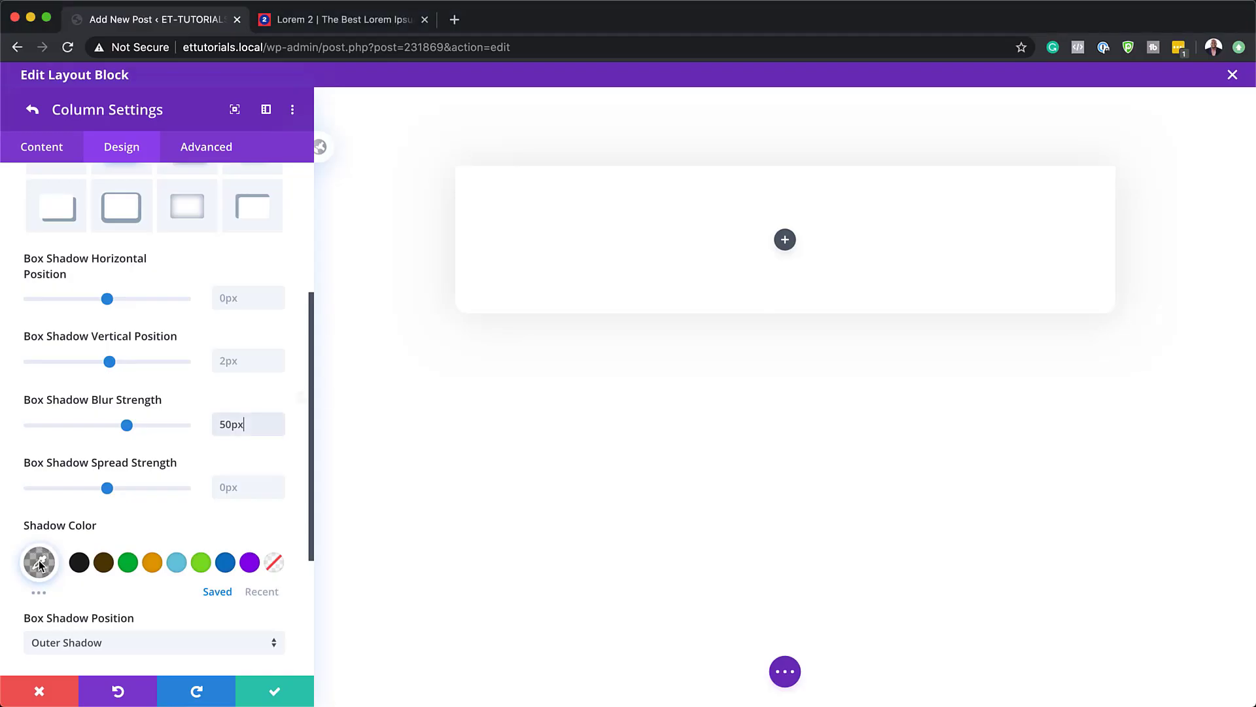
{"action": "left_click", "coordinate": [39, 584]}
{"action": "left_click", "coordinate": [50, 574]}
{"action": "key", "text": "shift+Right"}
{"action": "key", "text": "shift+Right"}
{"action": "key", "text": "shift+Right"}
{"action": "key", "text": "shift+Right"}
{"action": "key", "text": "shift+Right"}
{"action": "key", "text": "shift+Right"}
{"action": "key", "text": "shift+Right"}
{"action": "key", "text": "shift+Right"}
{"action": "key", "text": "shift+Right"}
{"action": "key", "text": "shift+Right"}
{"action": "key", "text": "shift+Right"}
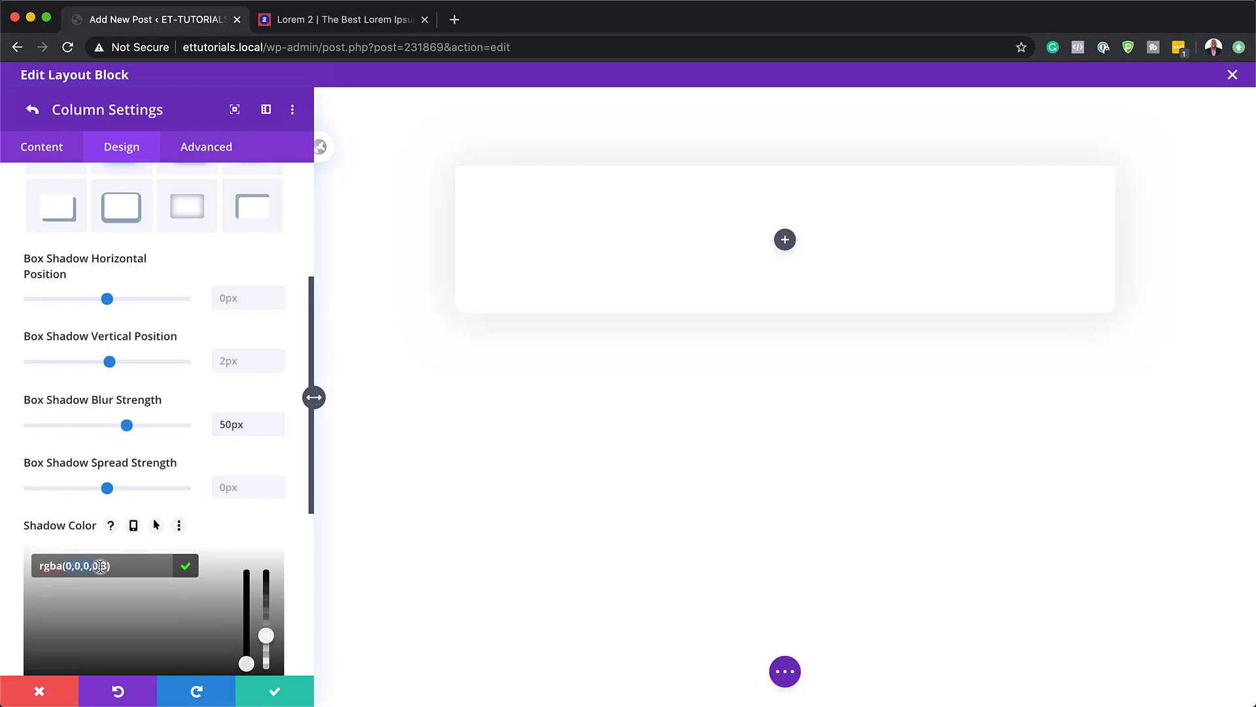
{"action": "type", "text": "(0,0,0,0)"}
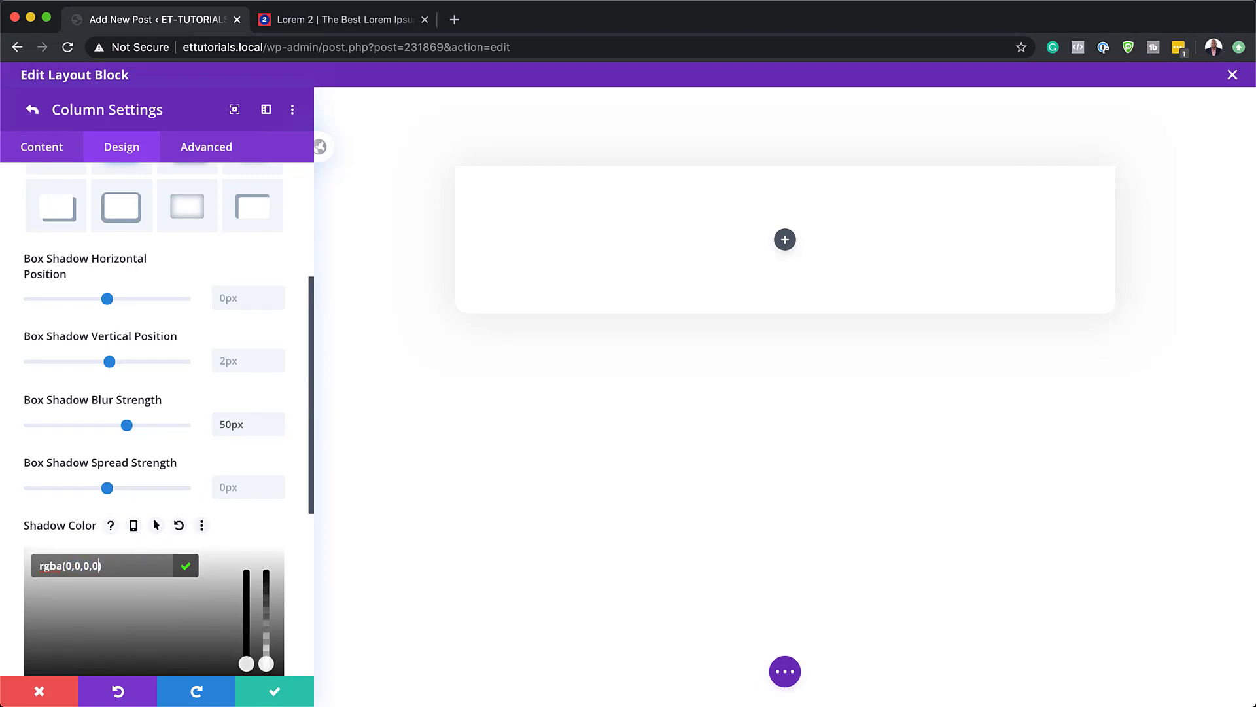
{"action": "key", "text": "super+Tab"}
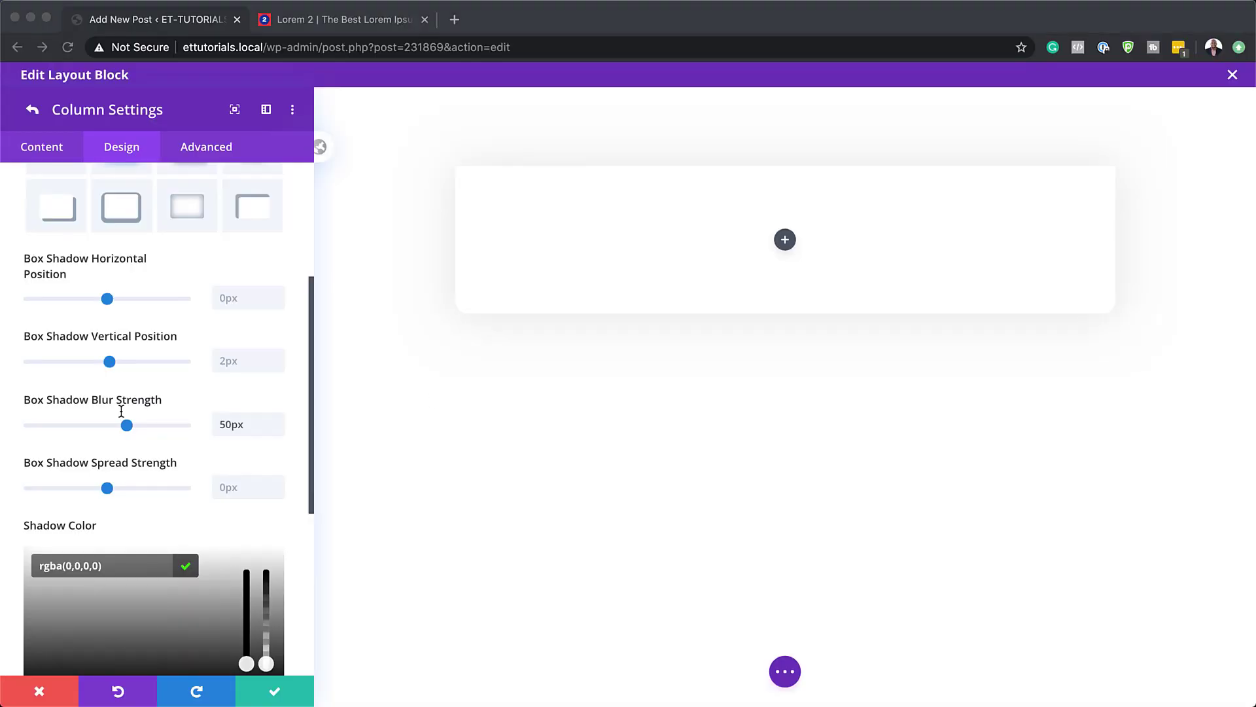
Enable hover options for the column's shadow color and set the hover color to rgba(0,0,0,0.15)
{"action": "left_click", "coordinate": [216, 530]}
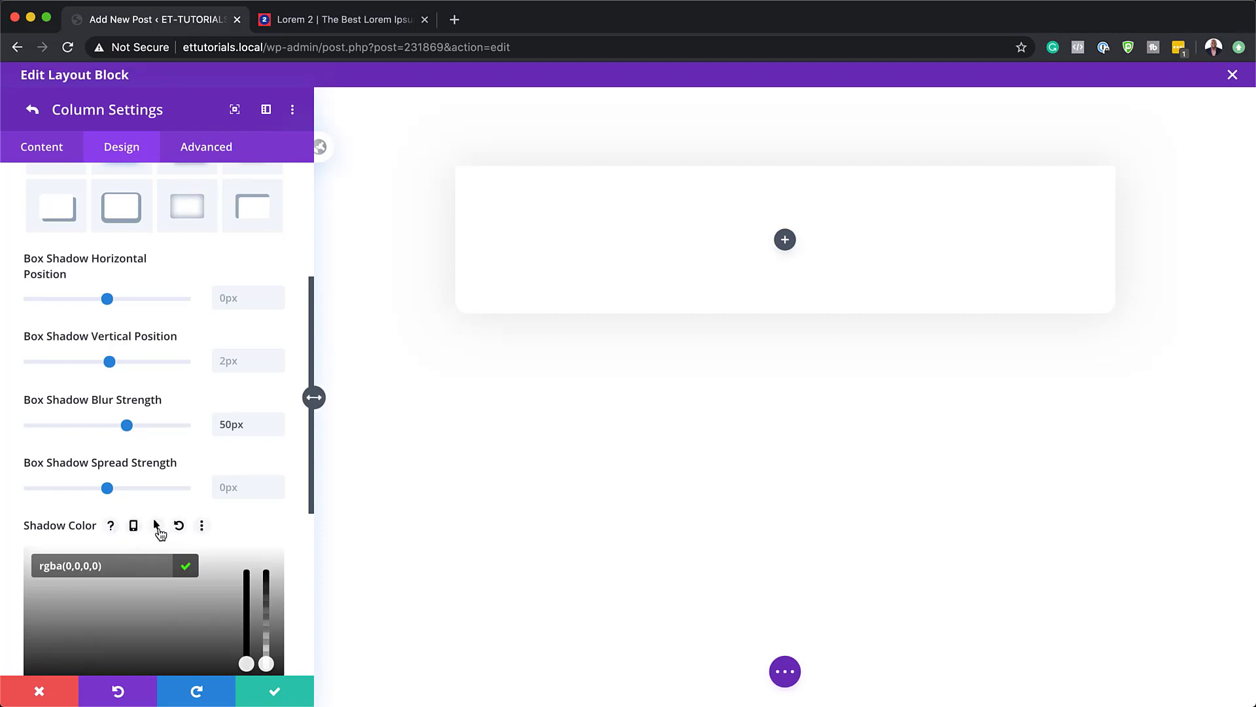
{"action": "left_click", "coordinate": [157, 526]}
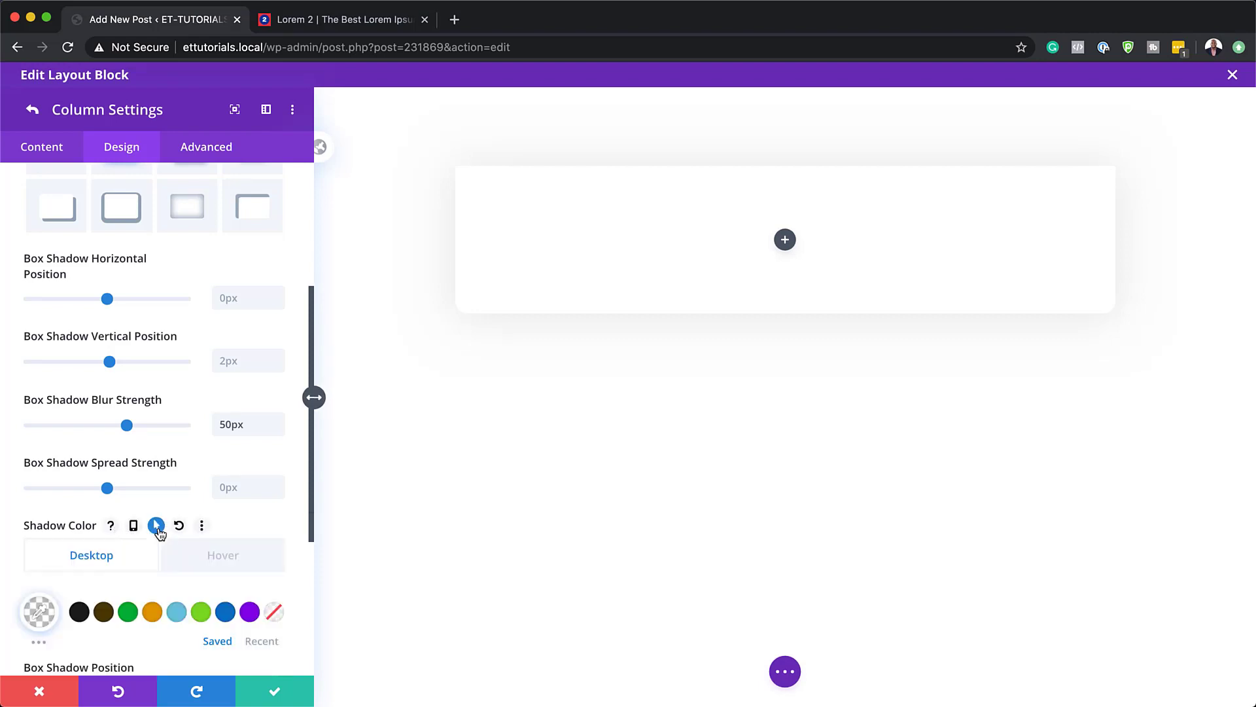
{"action": "scroll", "coordinate": [225, 561], "scroll_direction": "down", "scroll_amount": 3}
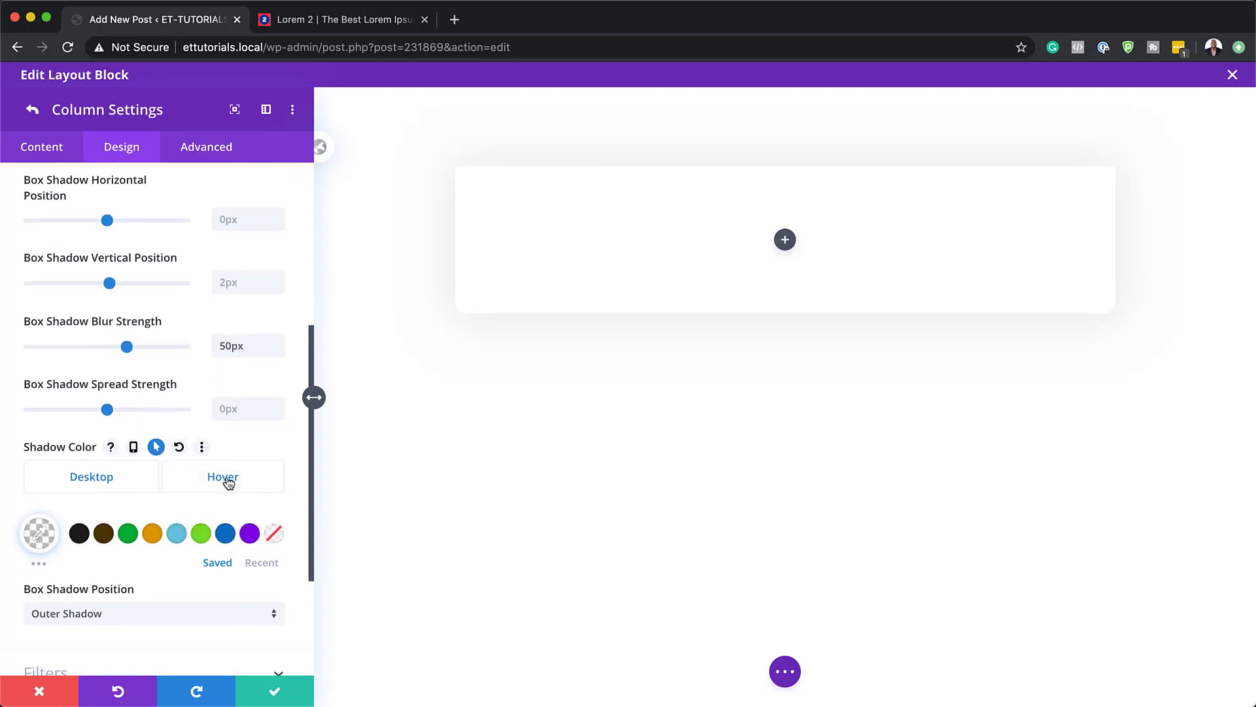
{"action": "left_click", "coordinate": [225, 477]}
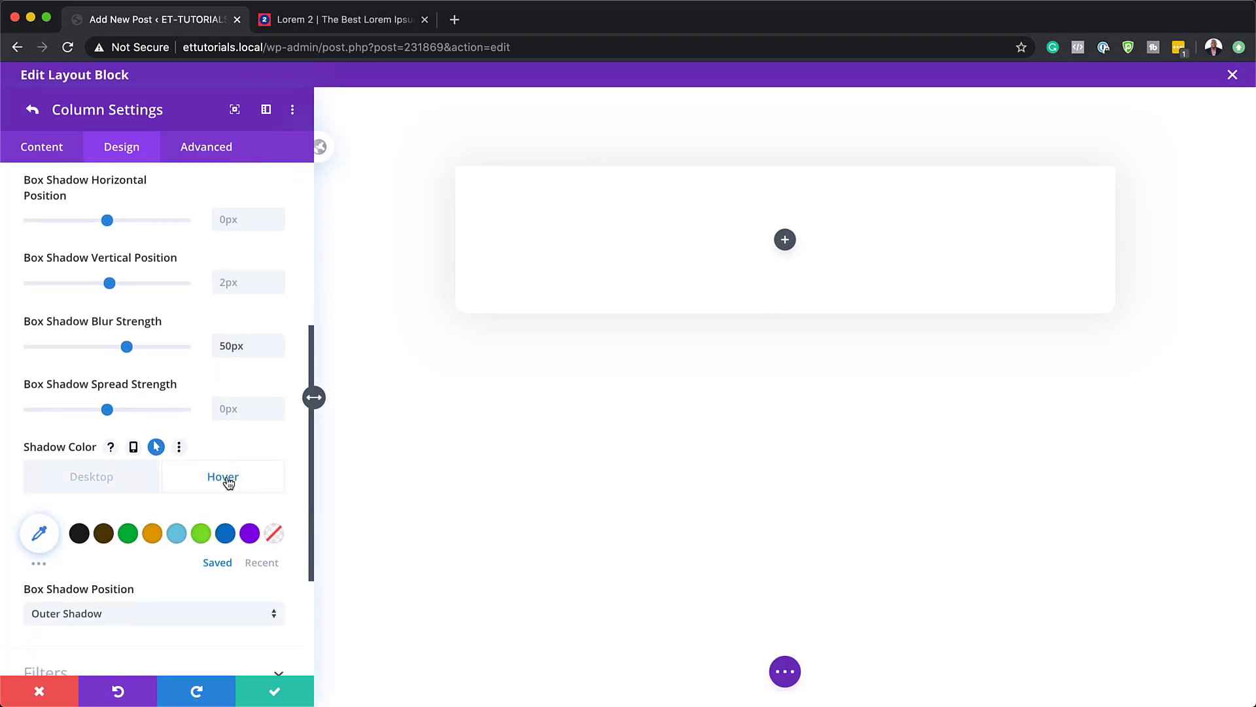
{"action": "left_click", "coordinate": [40, 533]}
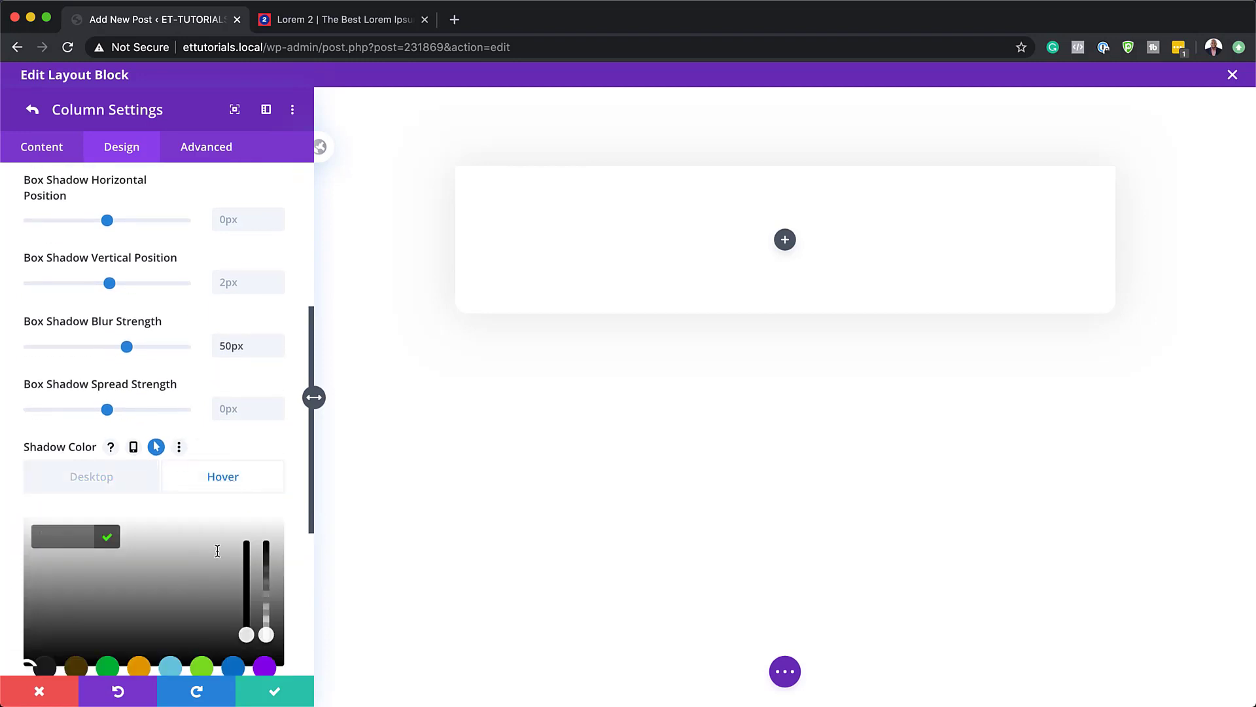
{"action": "left_click_drag", "start_coordinate": [271, 632], "coordinate": [266, 585]}
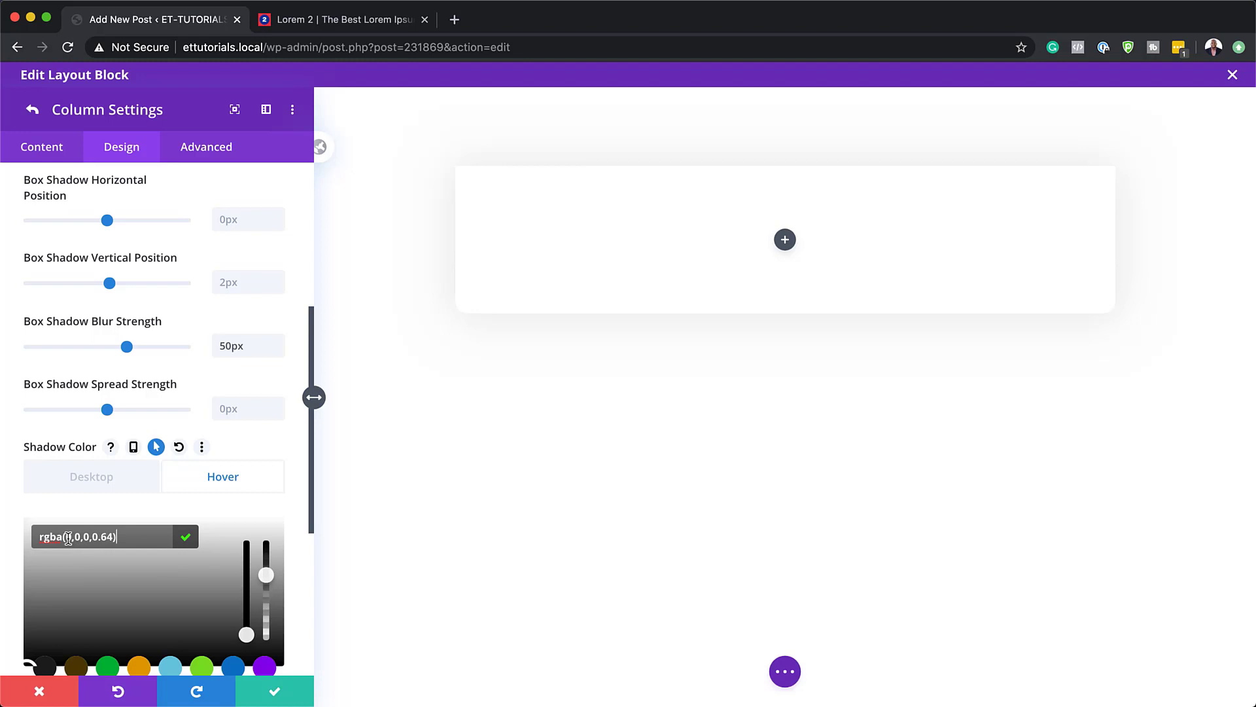
{"action": "left_click_drag", "start_coordinate": [65, 536], "coordinate": [117, 538]}
{"action": "type", "text": "0,0,0,0.15)"}
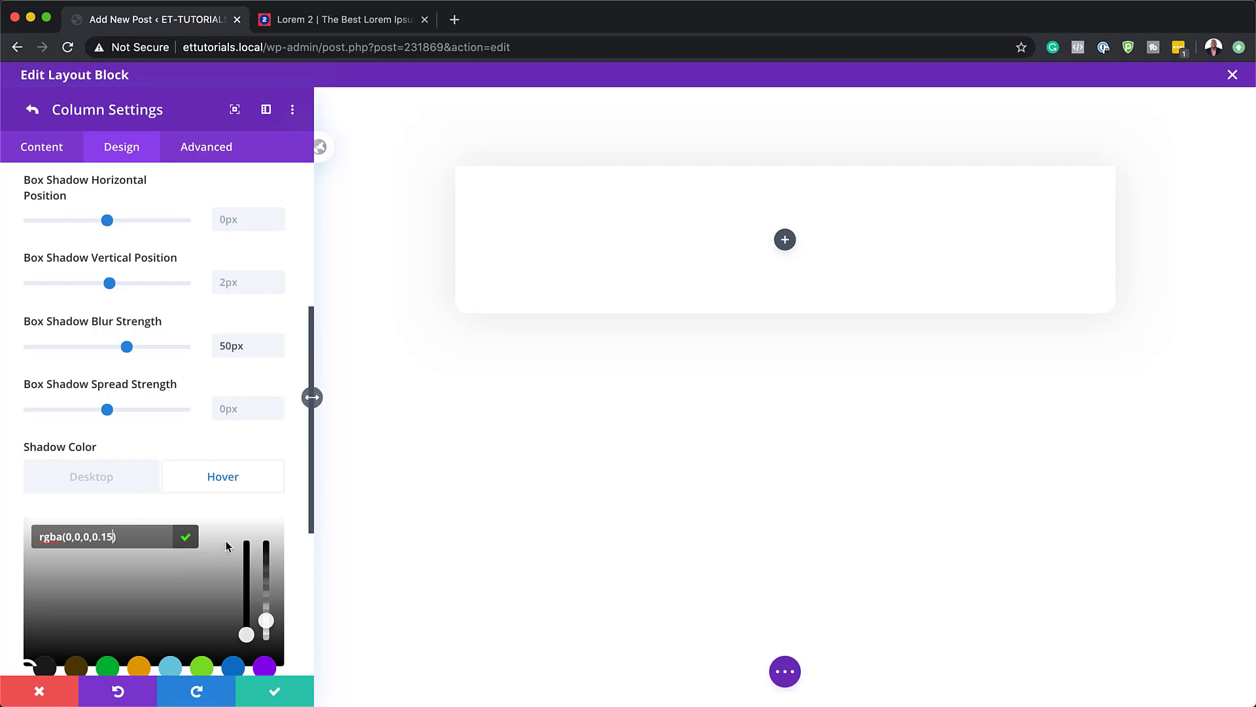
{"action": "left_click", "coordinate": [129, 482]}
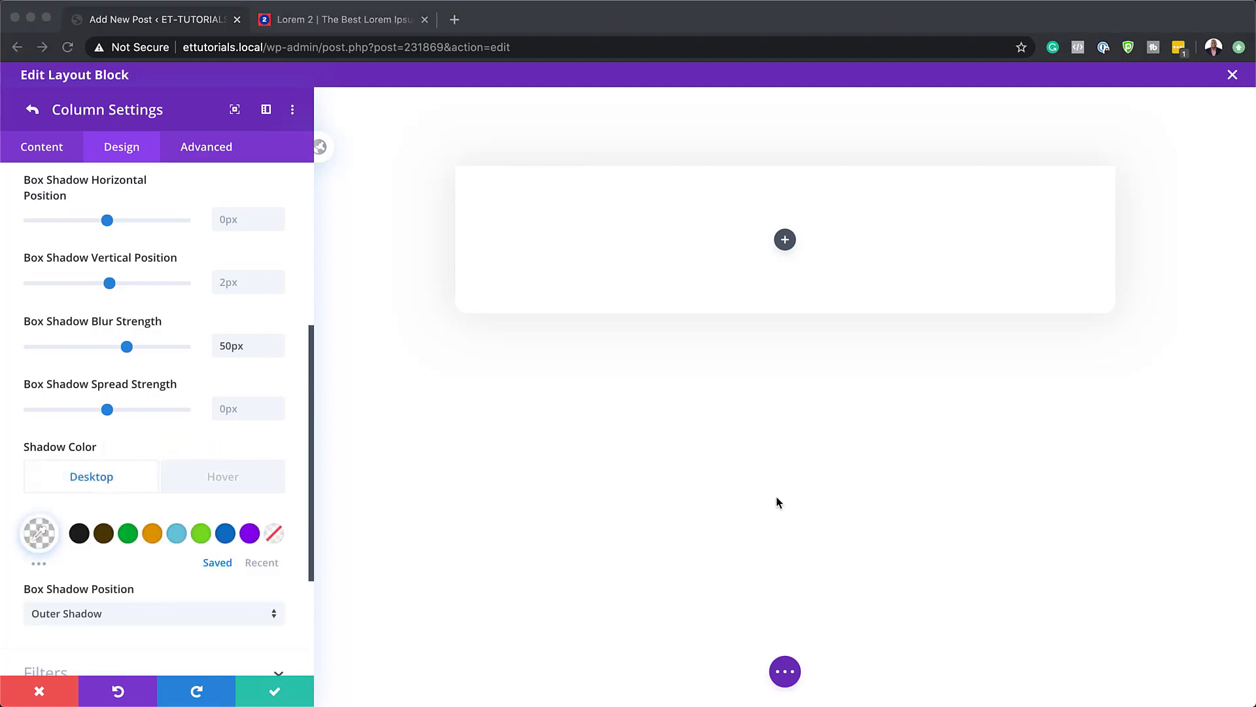
Set the column's transform scale to 105% both horizontally and vertically with the values linked
{"action": "scroll", "coordinate": [132, 608], "scroll_direction": "down", "scroll_amount": 3}
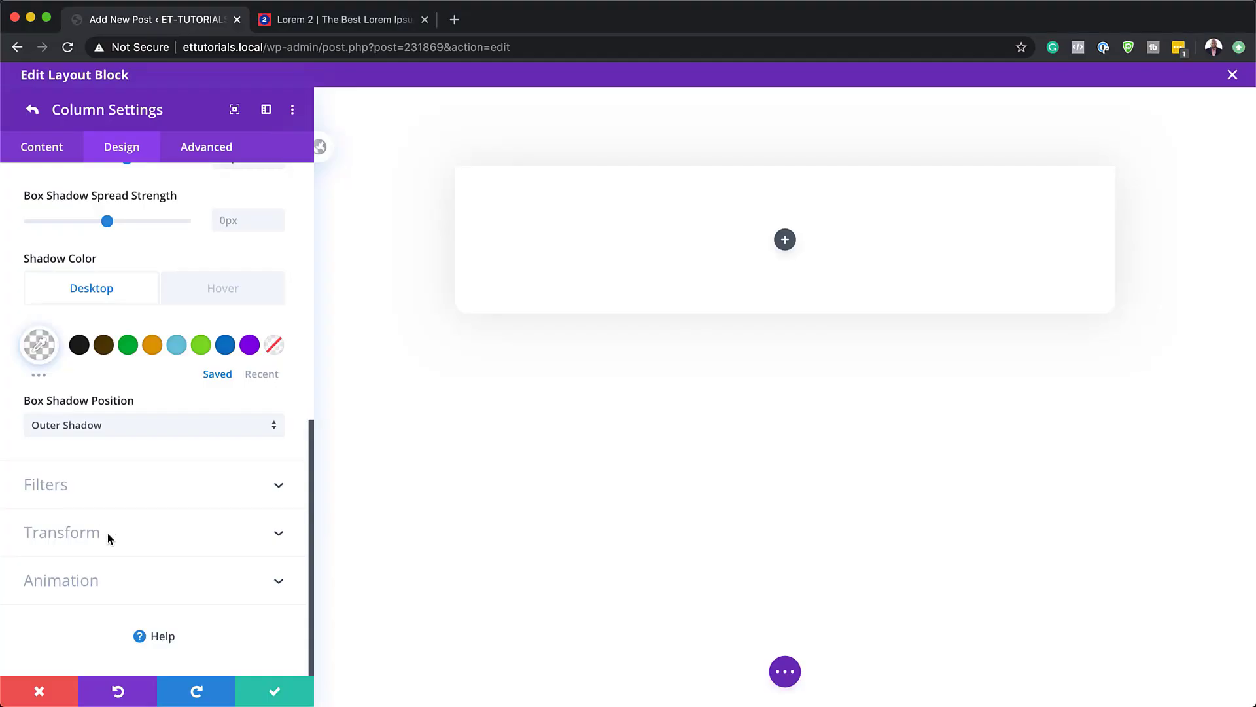
{"action": "left_click", "coordinate": [78, 535]}
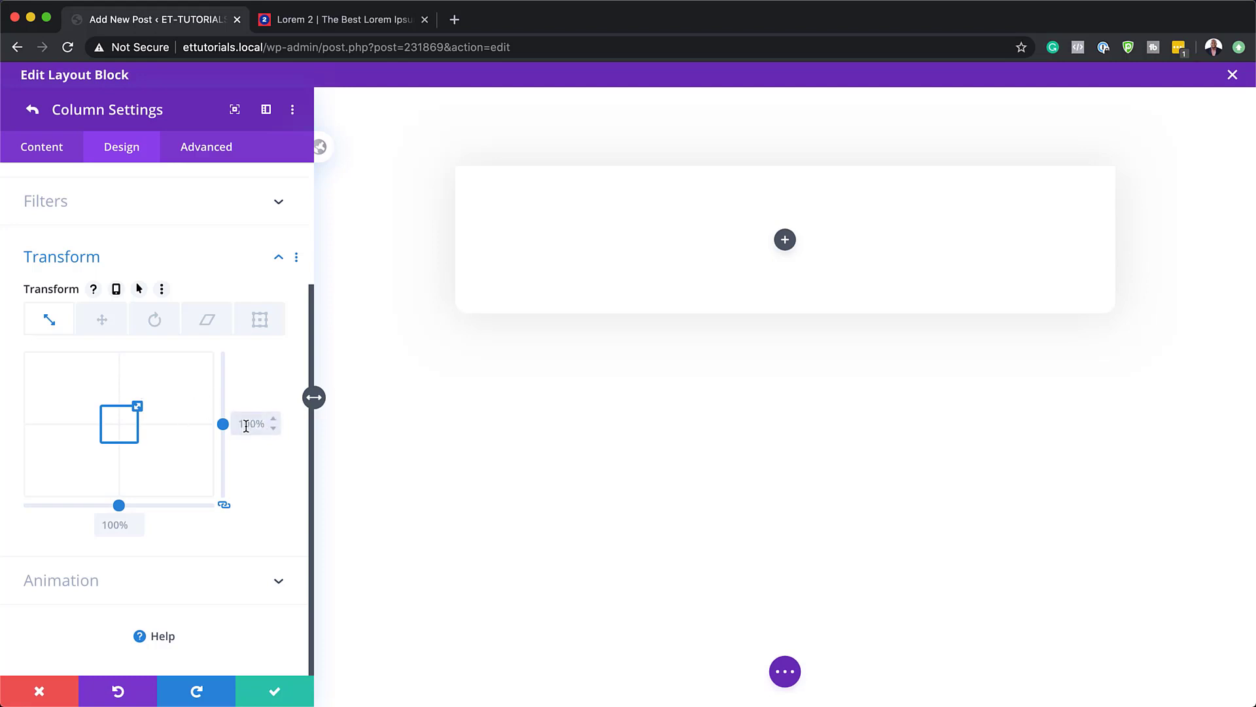
{"action": "type", "text": "105%"}
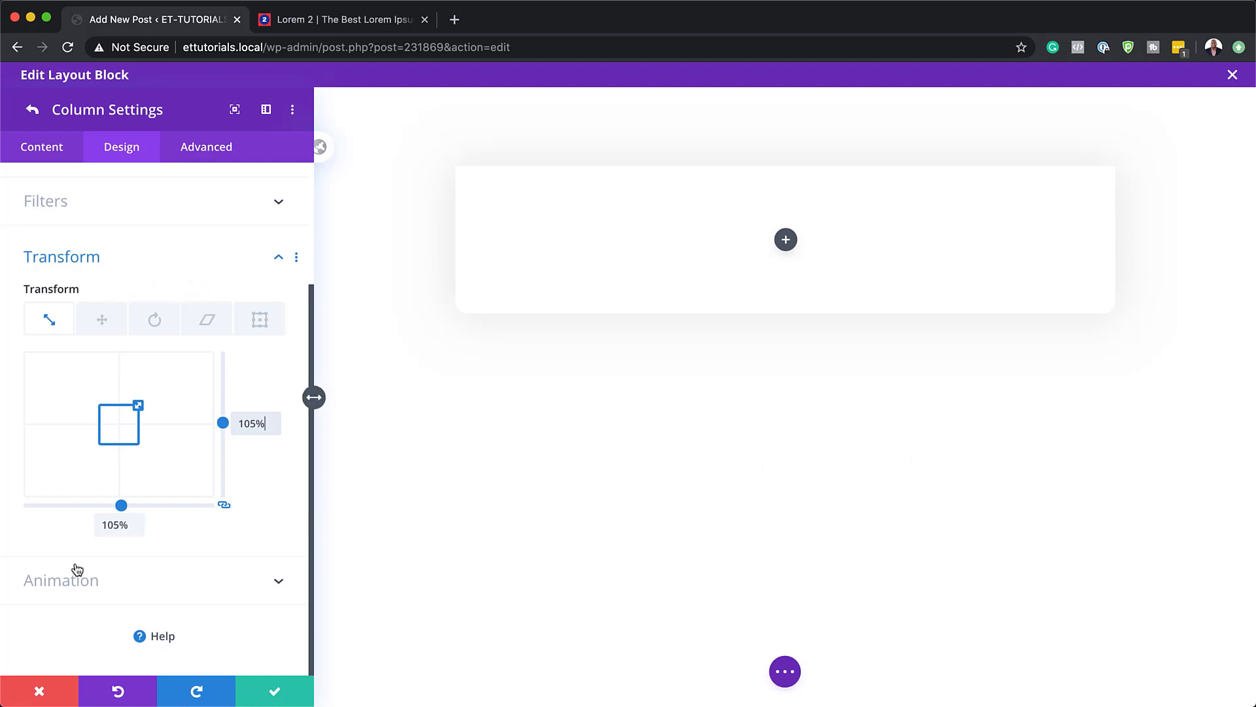
{"action": "scroll", "coordinate": [148, 511], "scroll_direction": "up", "scroll_amount": 1}
{"action": "scroll", "coordinate": [148, 510], "scroll_direction": "up", "scroll_amount": 3}
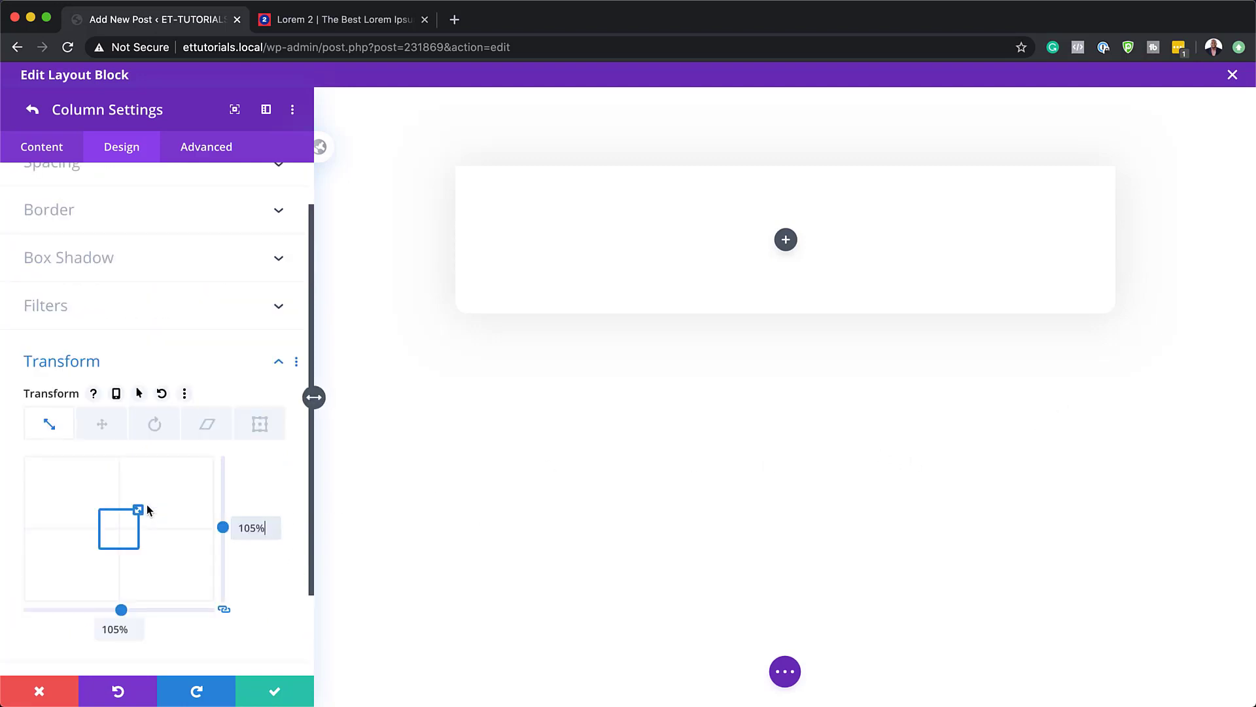
{"action": "scroll", "coordinate": [148, 511], "scroll_direction": "down", "scroll_amount": 2}
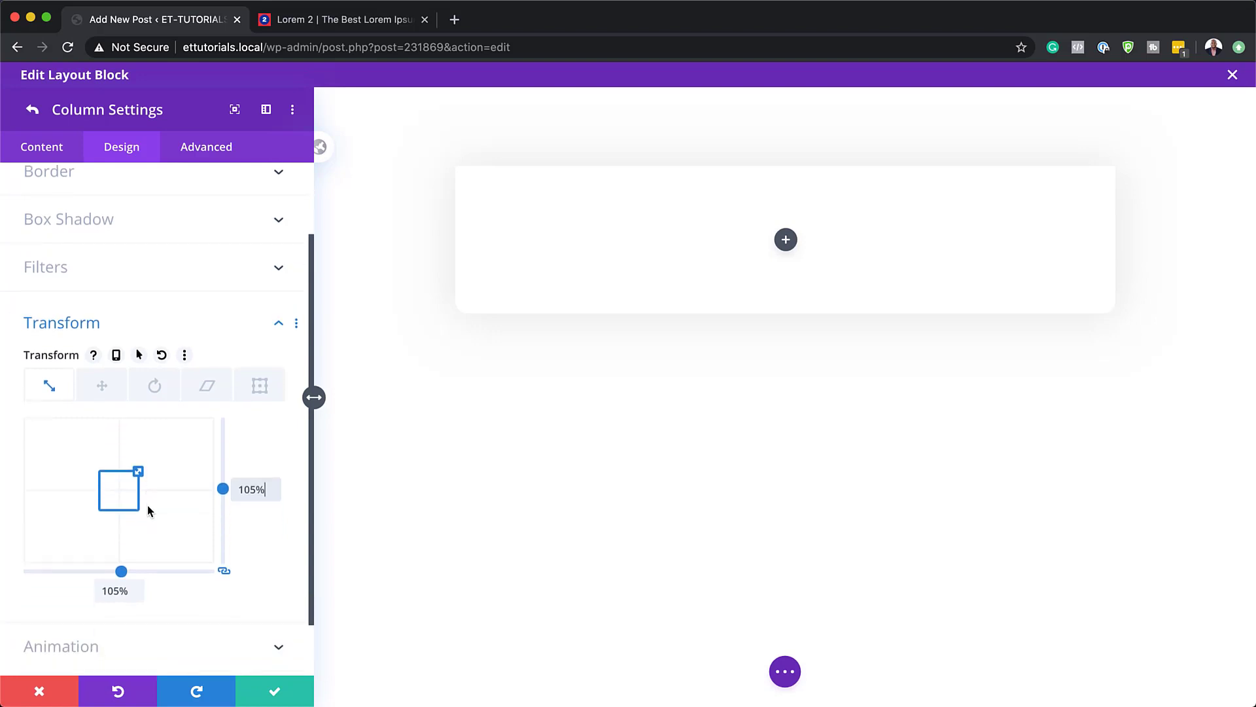
Set the column's Z Index to 10 and save the column and row settings
{"action": "left_click", "coordinate": [196, 146]}
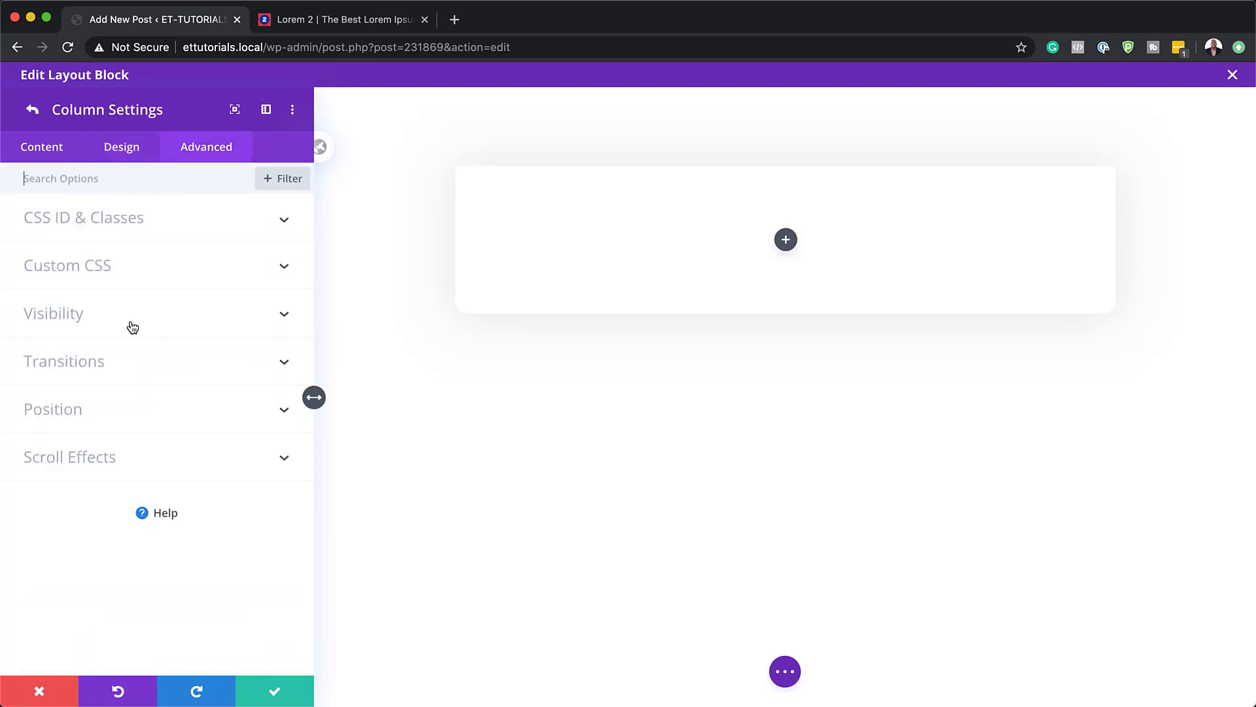
{"action": "left_click", "coordinate": [92, 418]}
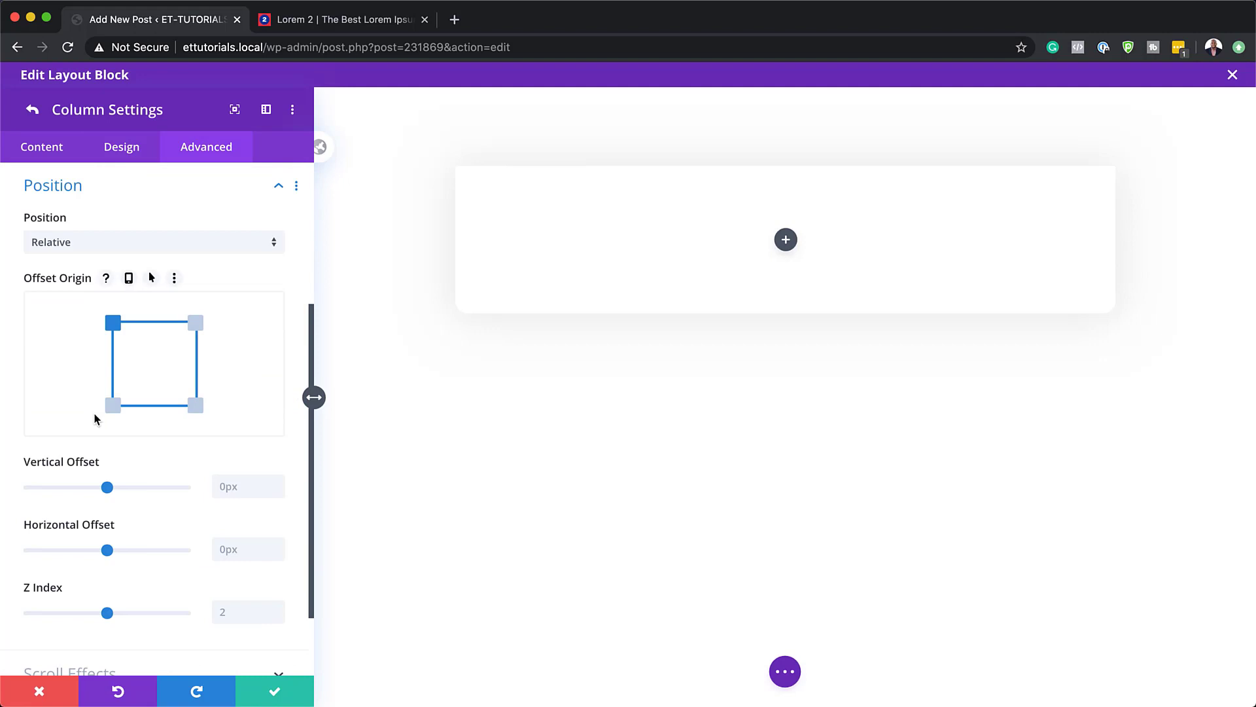
{"action": "left_click", "coordinate": [223, 618]}
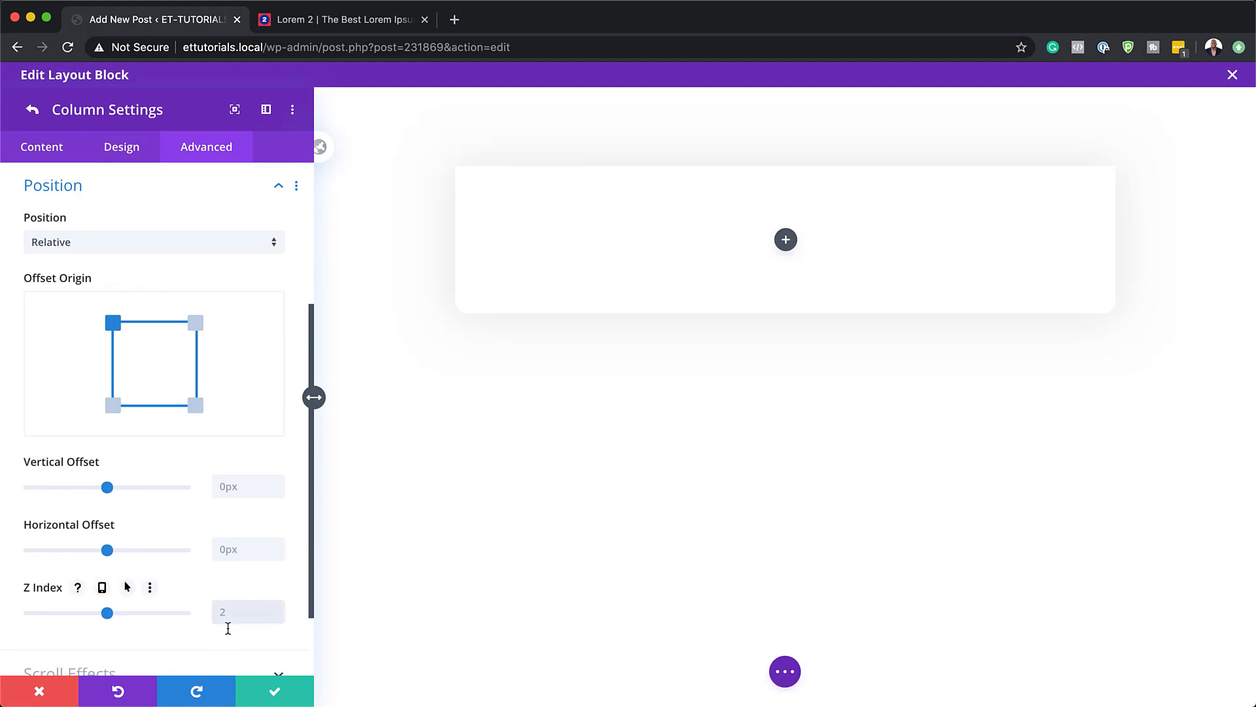
{"action": "type", "text": "10"}
{"action": "left_click", "coordinate": [278, 693]}
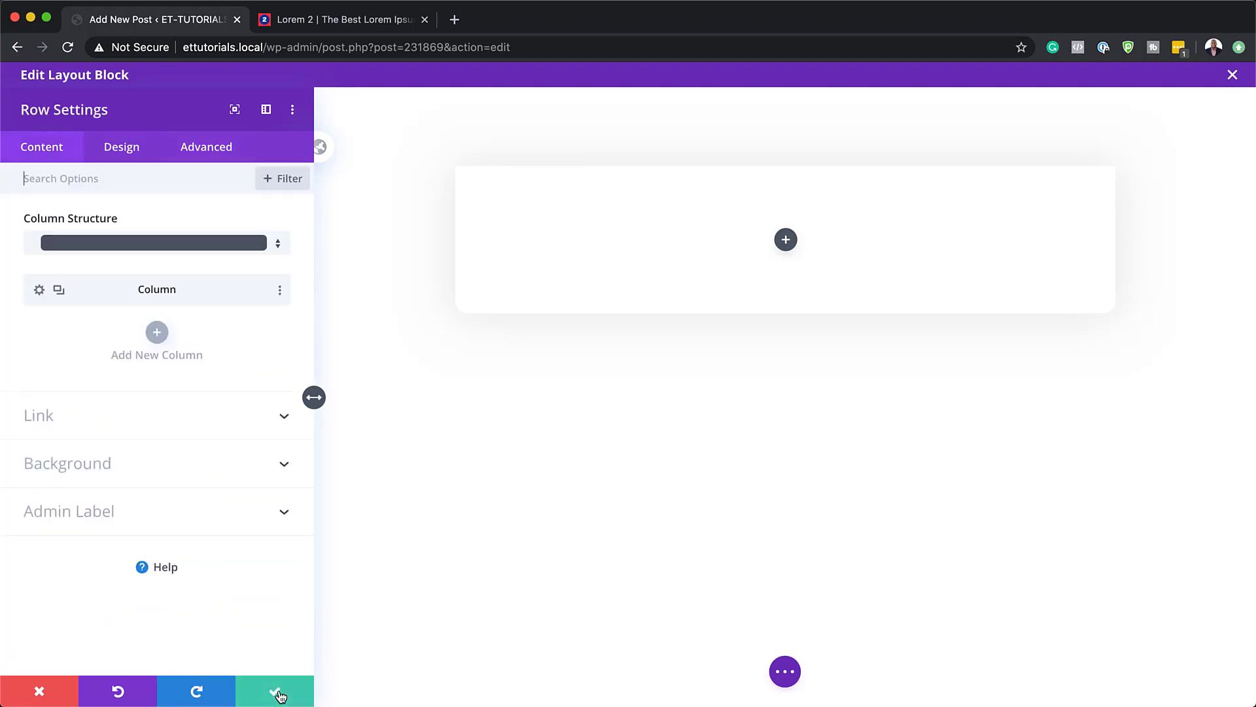
{"action": "left_click", "coordinate": [286, 693]}
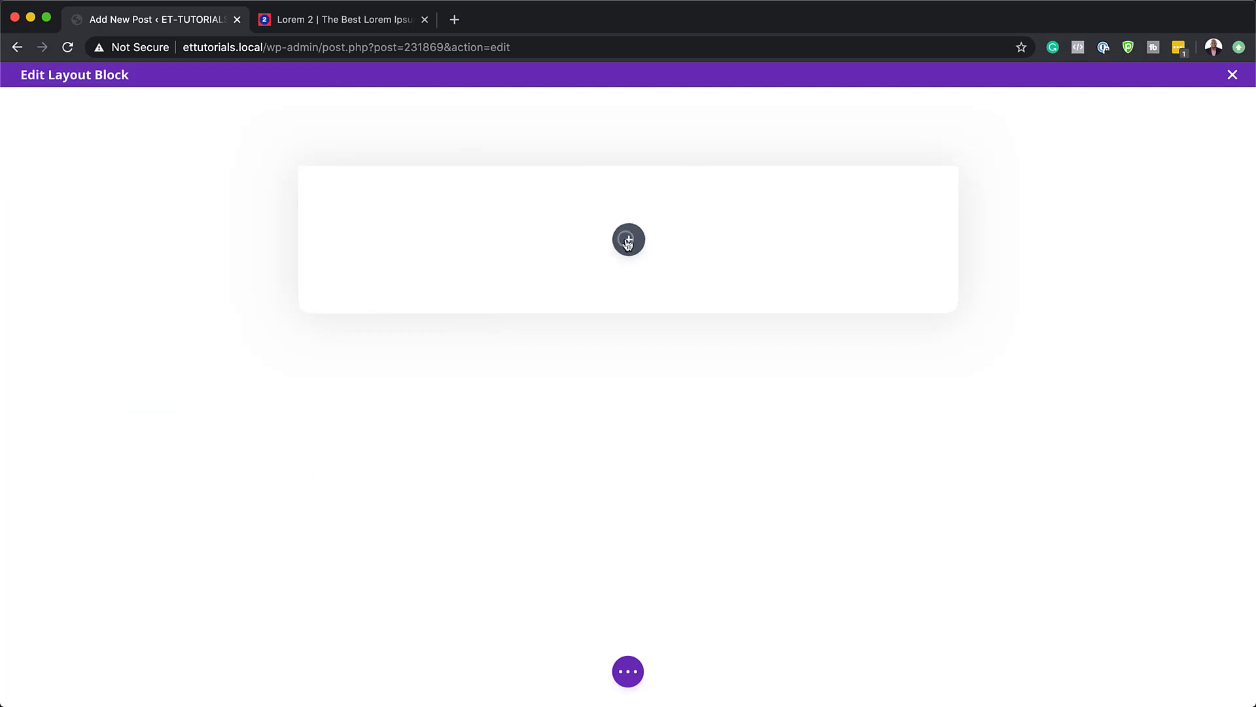
Insert a Text module into the column and replace its placeholder body with "01"
{"action": "left_click", "coordinate": [628, 240]}
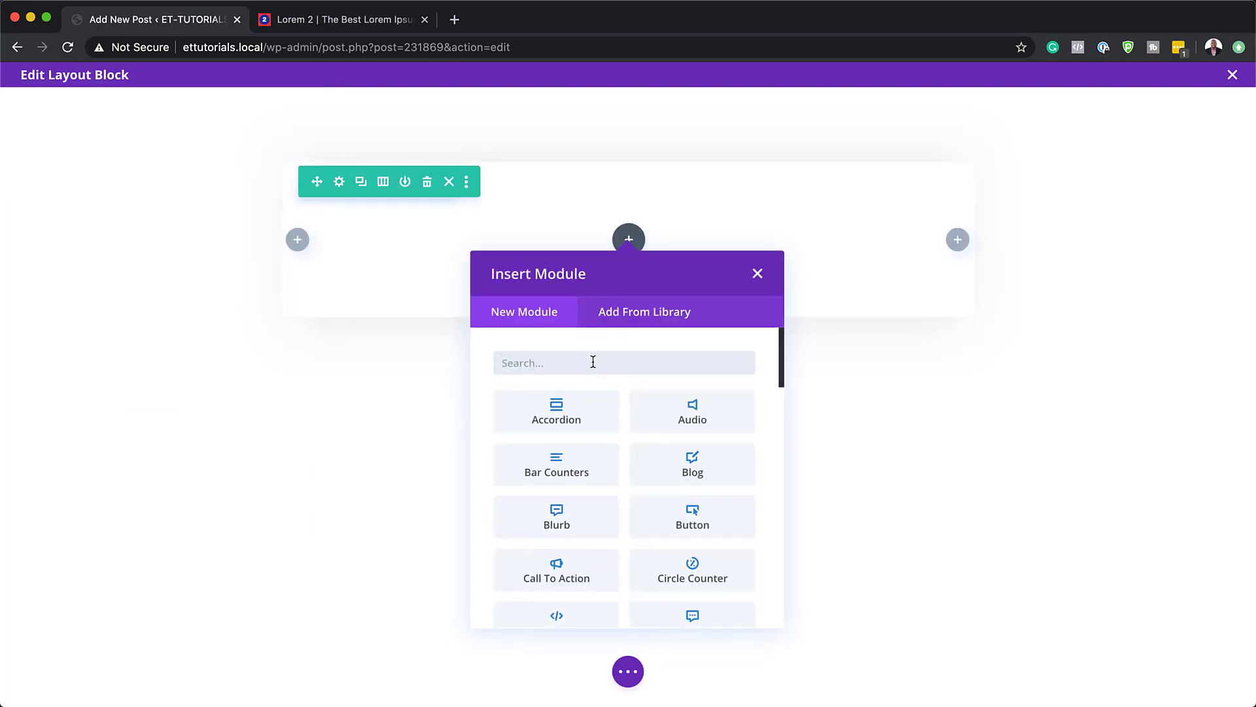
{"action": "type", "text": "text"}
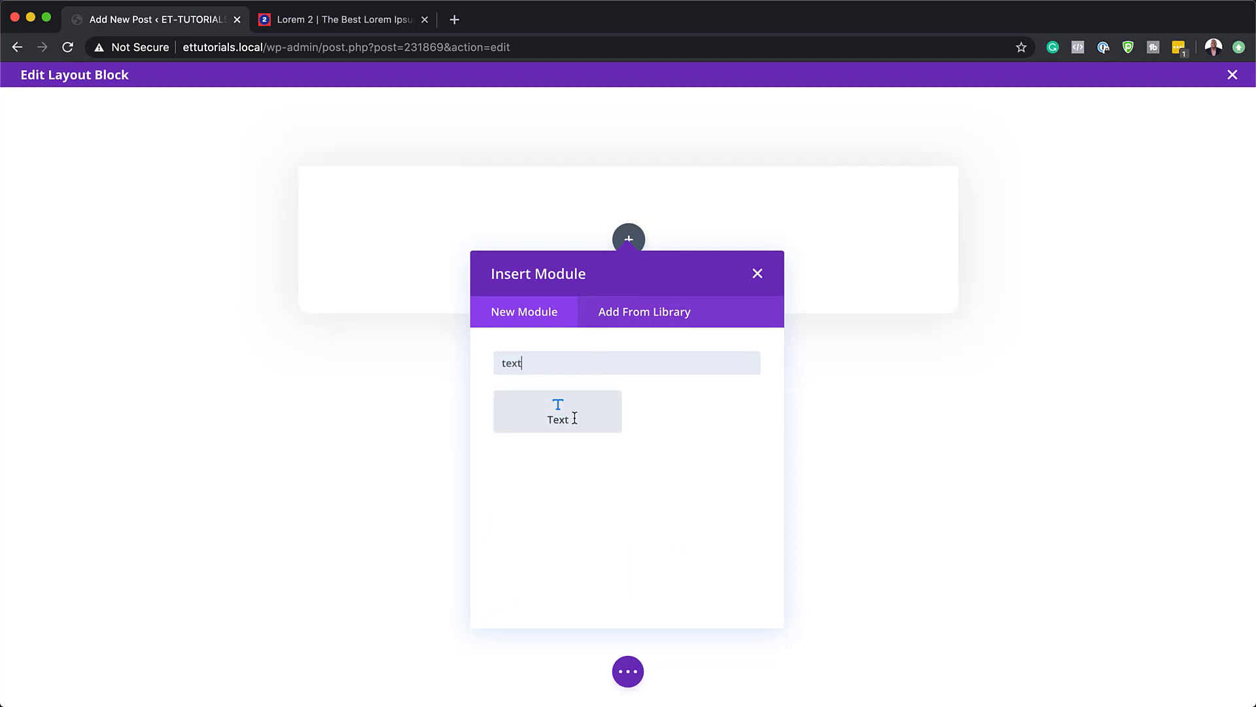
{"action": "left_click", "coordinate": [574, 417]}
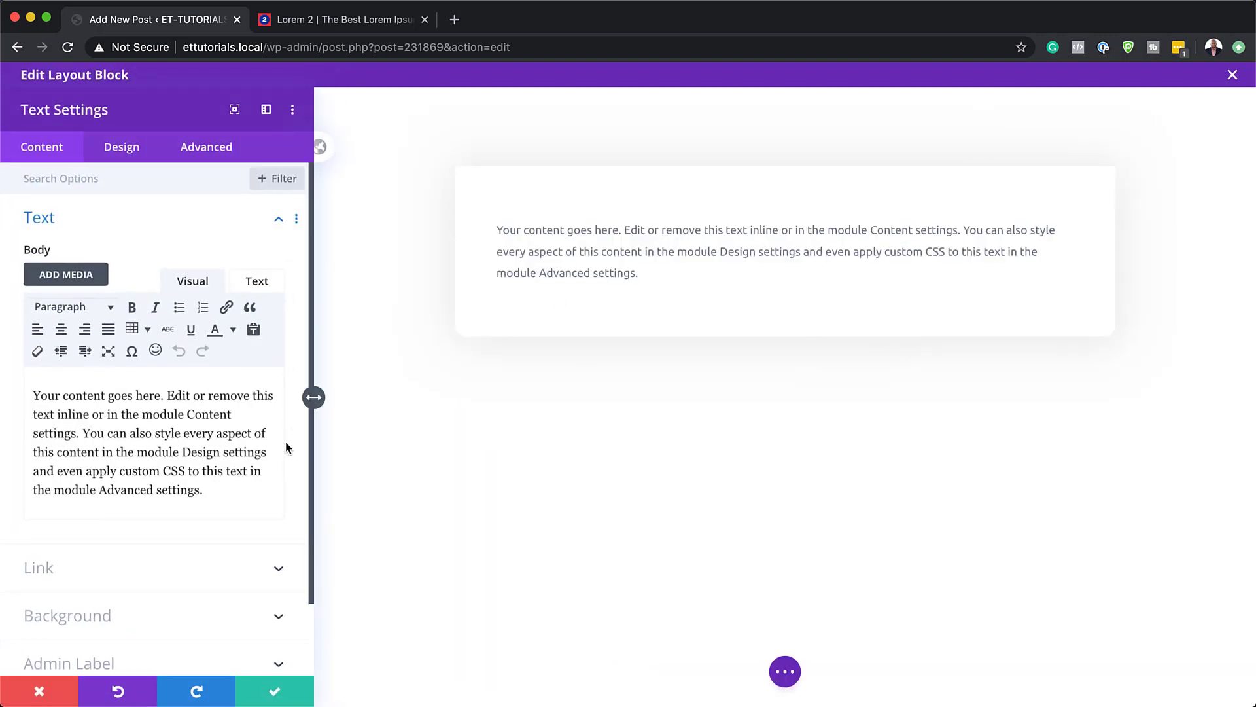
{"action": "left_click_drag", "start_coordinate": [226, 489], "coordinate": [34, 392]}
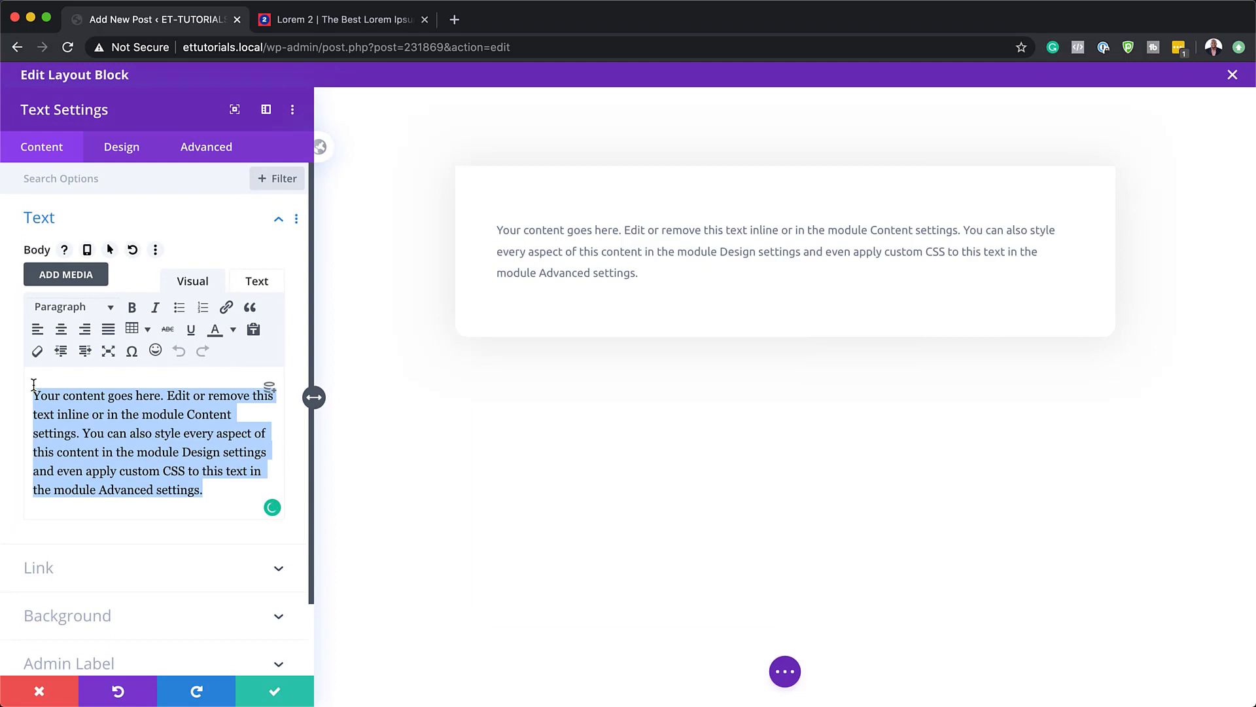
{"action": "key", "text": "BackSpace"}
{"action": "type", "text": "01"}
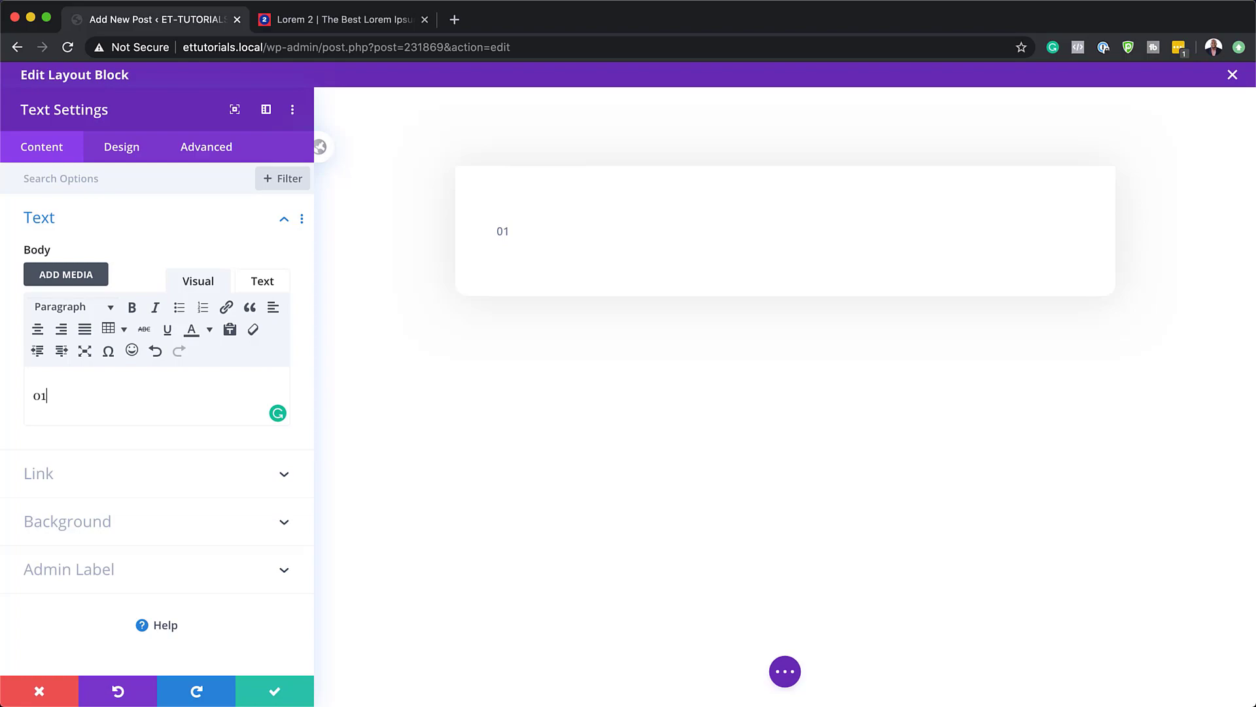
{"action": "key", "text": "super+Tab"}
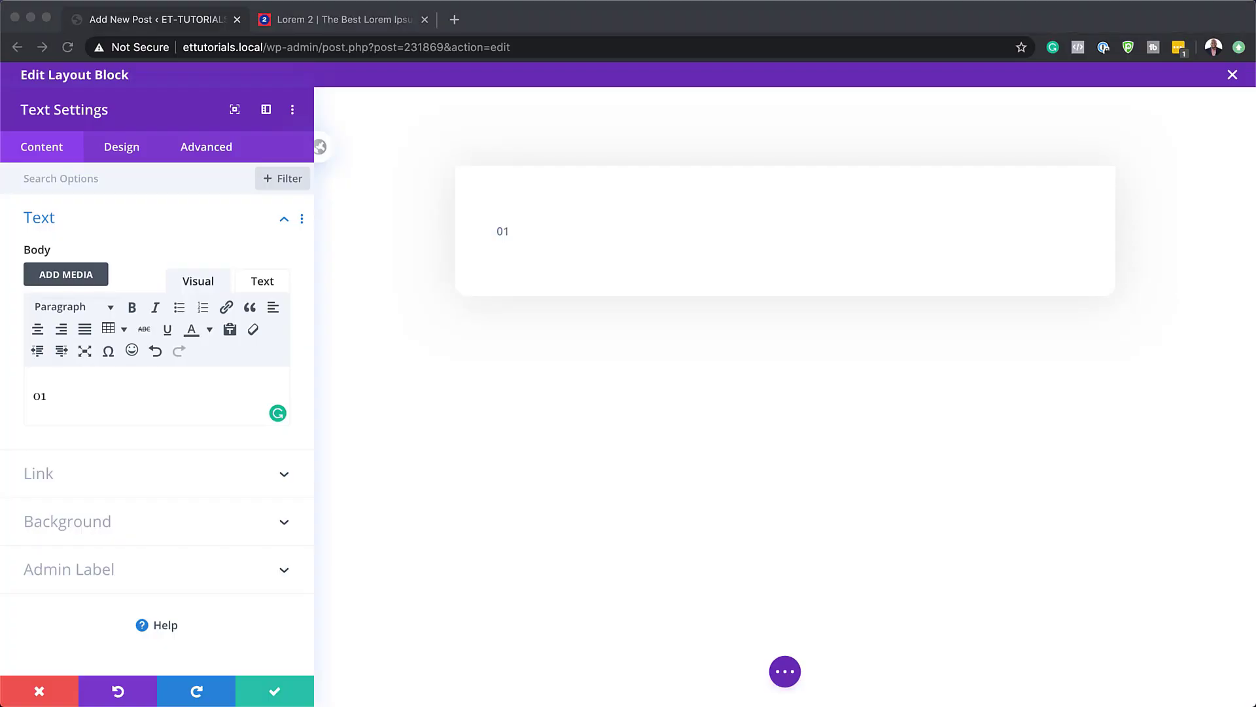
{"action": "key", "text": "super+Tab"}
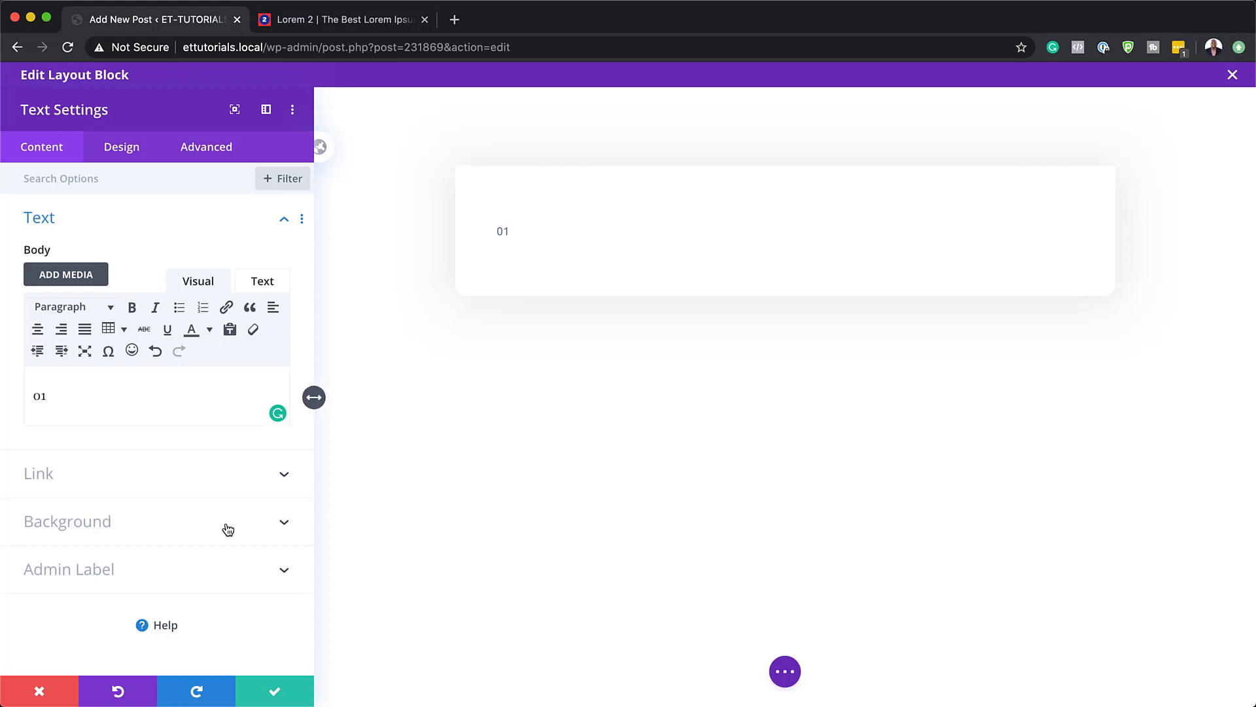
Add a background gradient to the text module and set its first color to #ff5e92
{"action": "left_click", "coordinate": [229, 521]}
{"action": "left_click", "coordinate": [123, 294]}
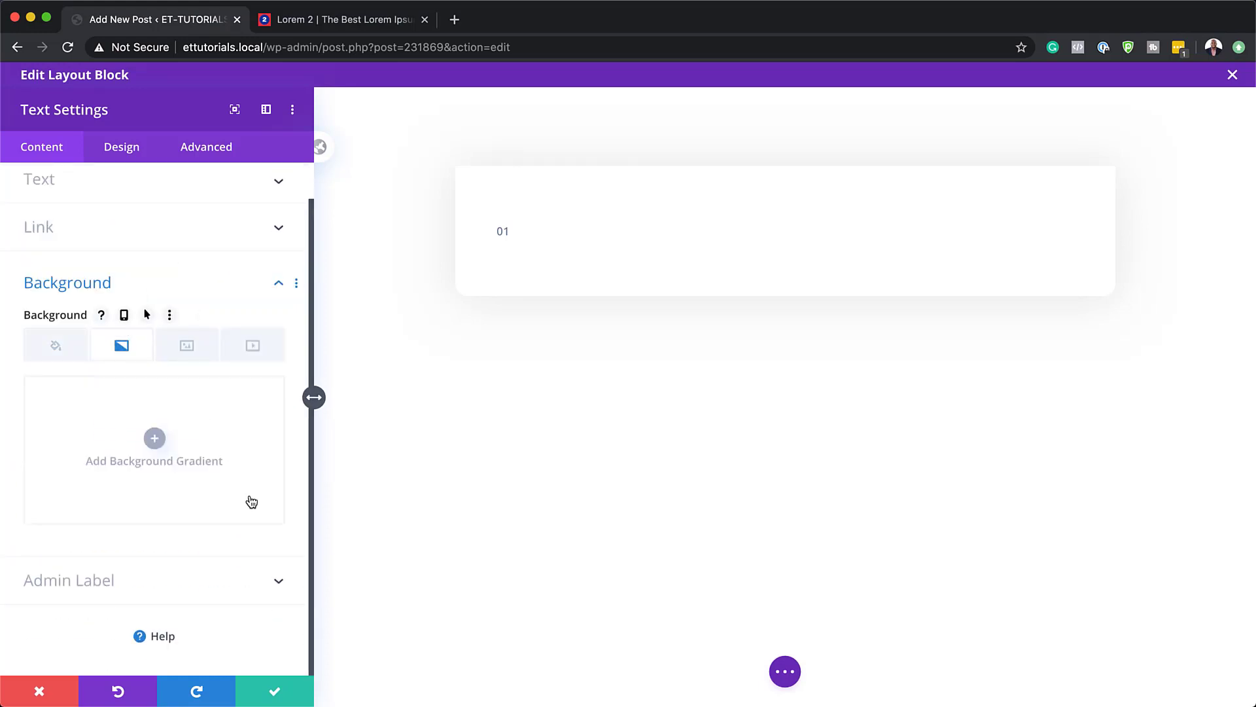
{"action": "left_click", "coordinate": [154, 439]}
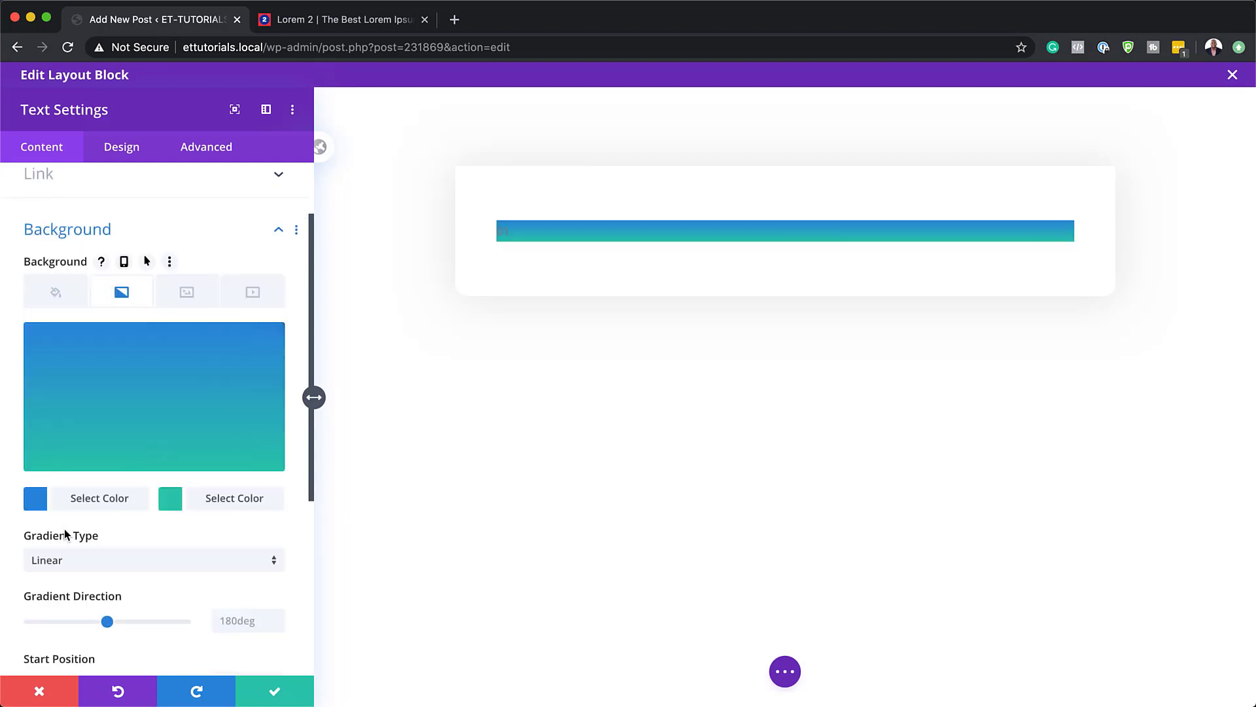
{"action": "left_click", "coordinate": [37, 500]}
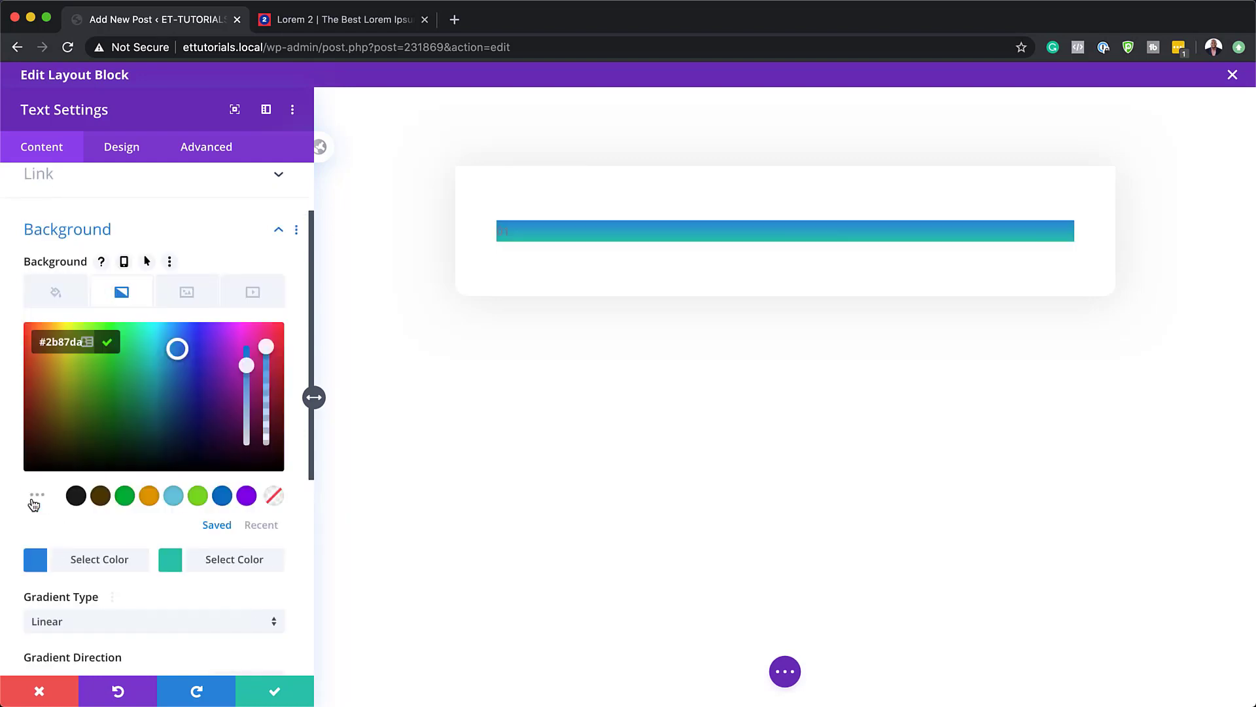
{"action": "left_click", "coordinate": [68, 343]}
{"action": "key", "text": "super+a"}
{"action": "type", "text": "#ff5e92"}
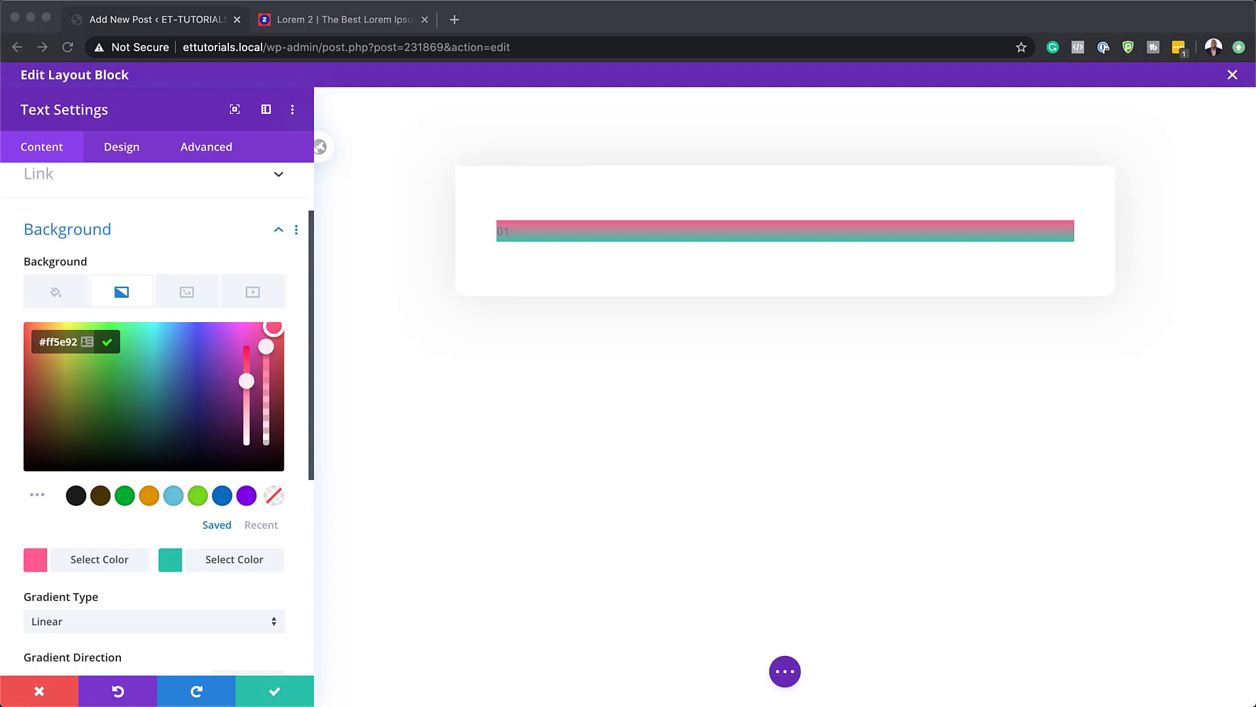
Set the second color of the text module's background gradient to #ffd4b6
{"action": "left_click", "coordinate": [174, 565]}
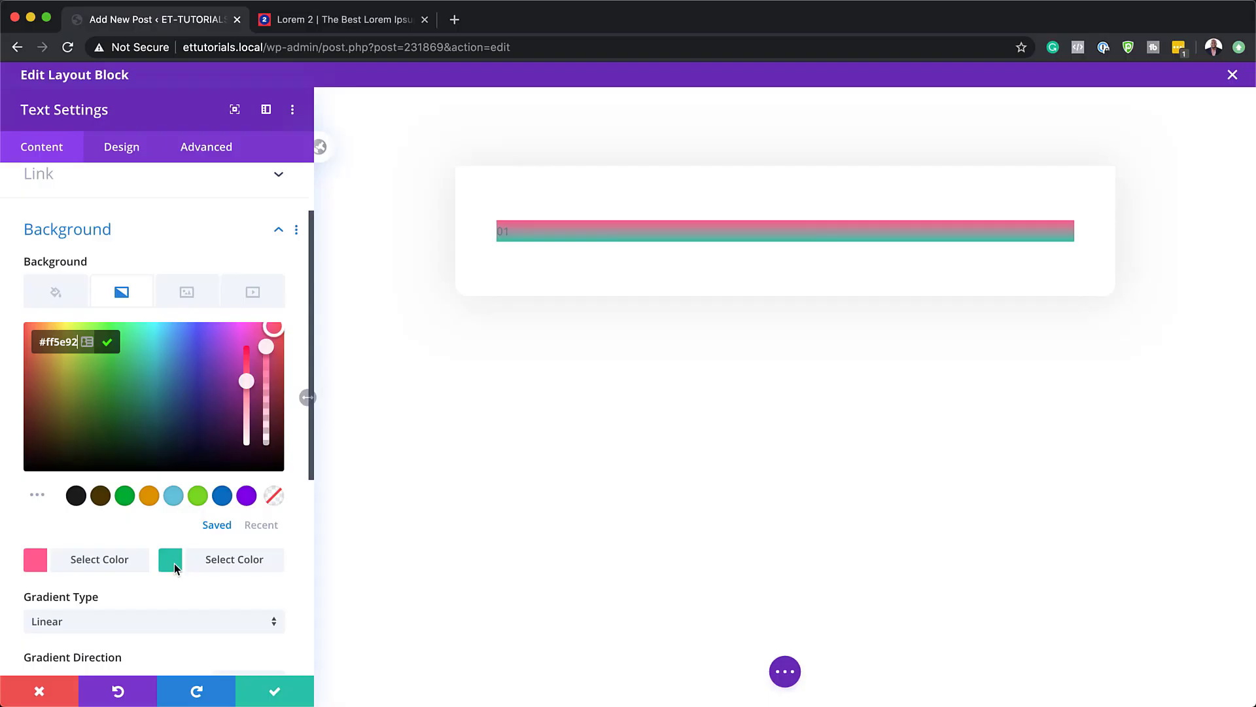
{"action": "triple_click", "coordinate": [58, 343]}
{"action": "type", "text": "#ffd4b6"}
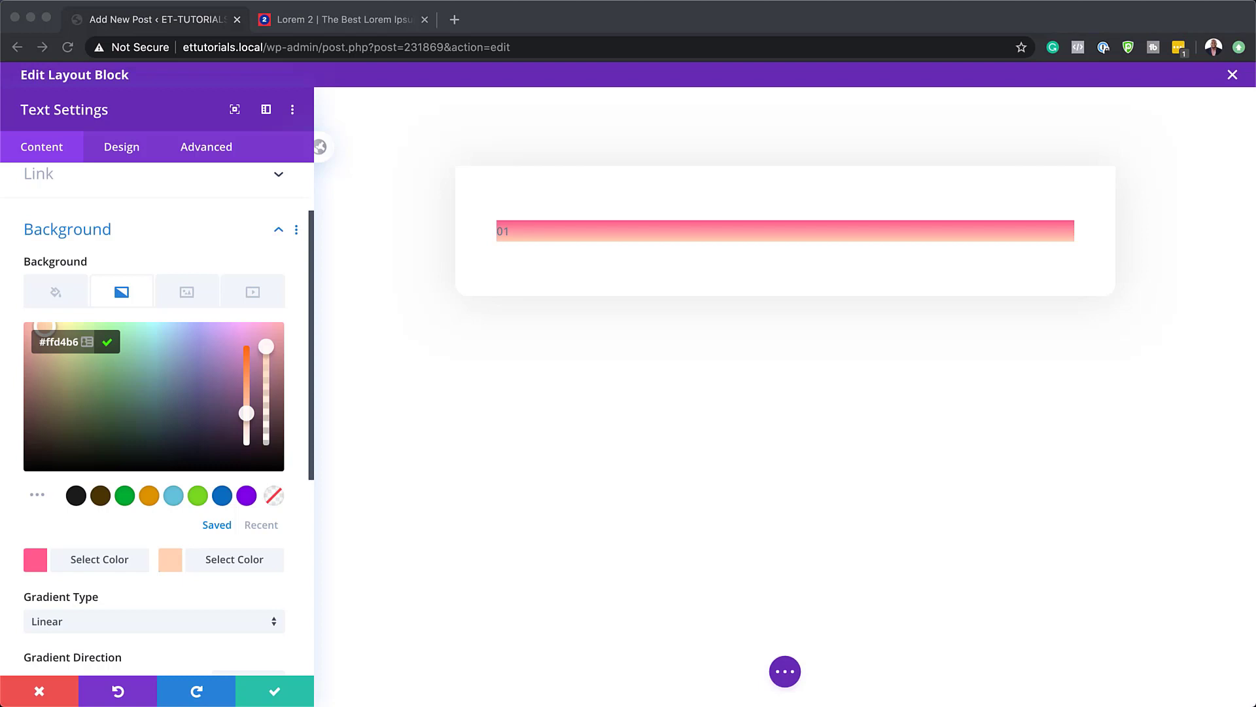
Set the text module's background gradient direction to 165deg and its text font to Poppins
{"action": "scroll", "coordinate": [186, 457], "scroll_direction": "down", "scroll_amount": 5}
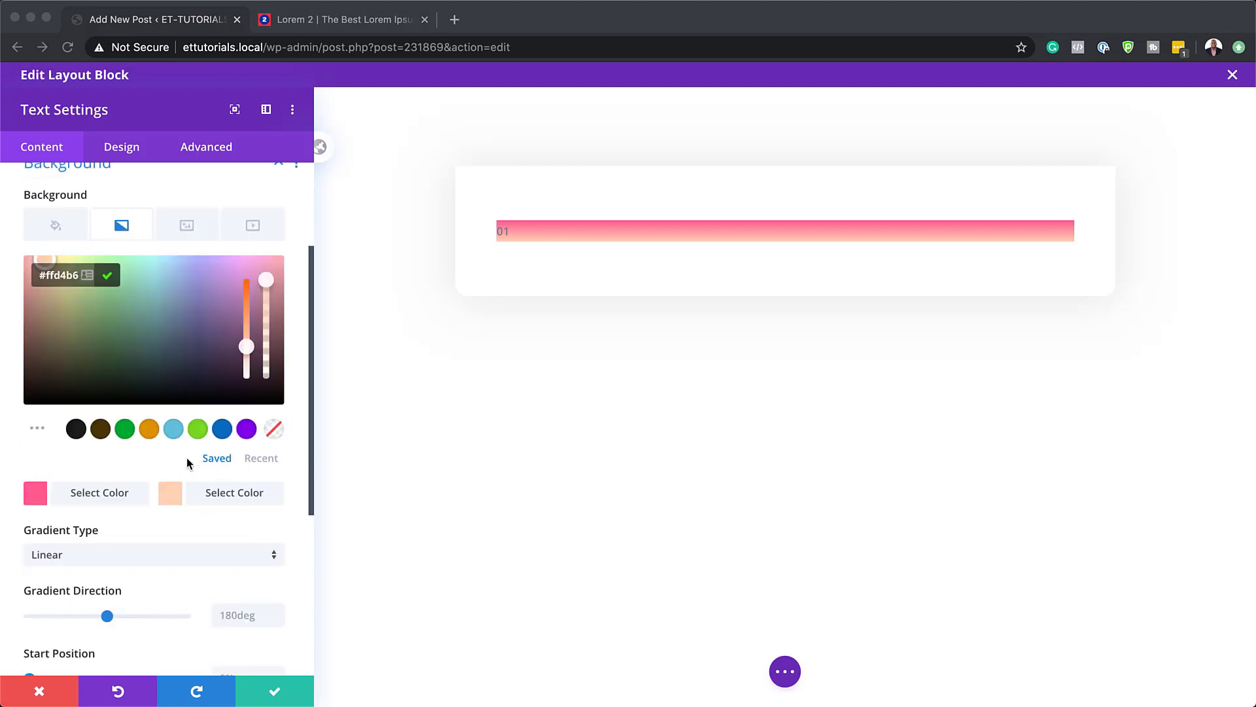
{"action": "left_click", "coordinate": [229, 545]}
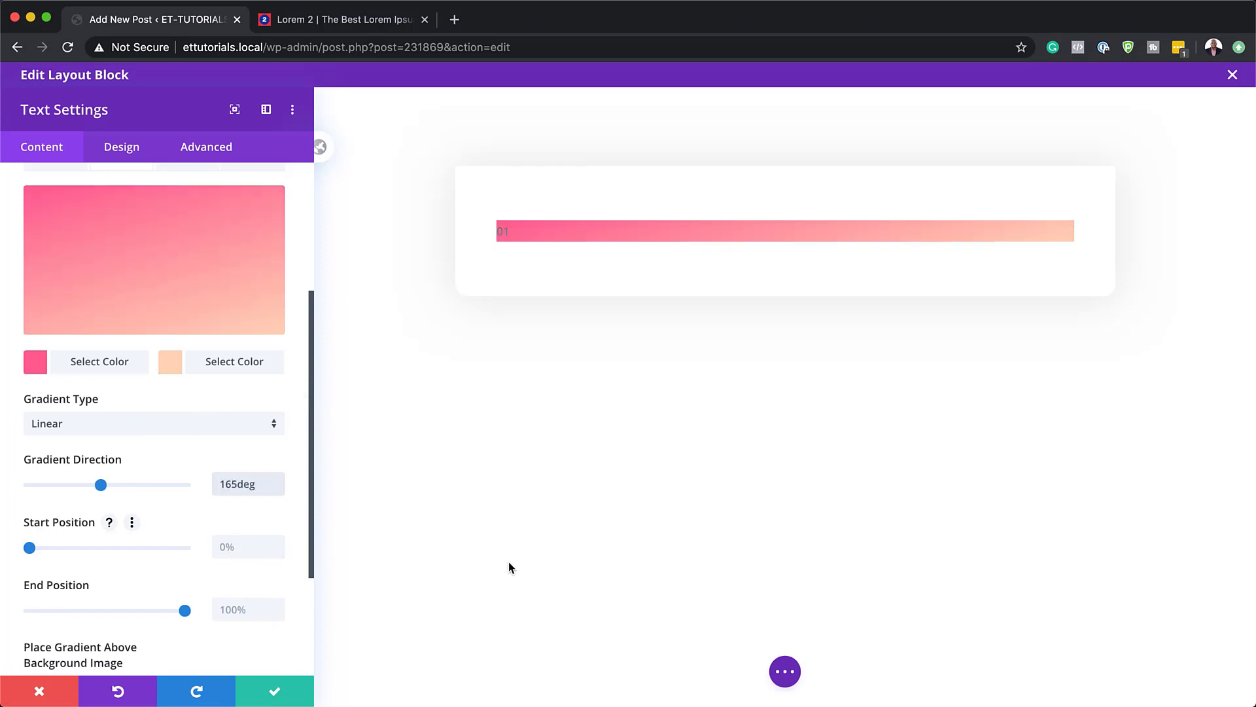
{"action": "left_click", "coordinate": [129, 149]}
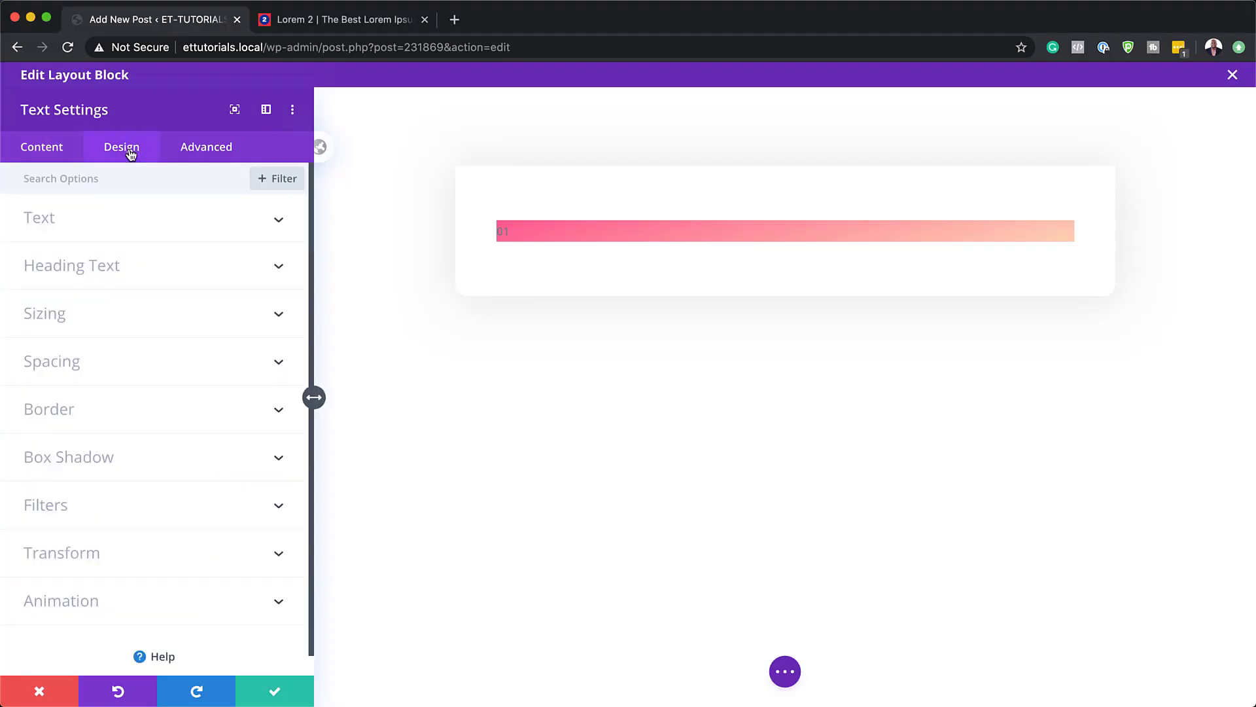
{"action": "left_click", "coordinate": [66, 229]}
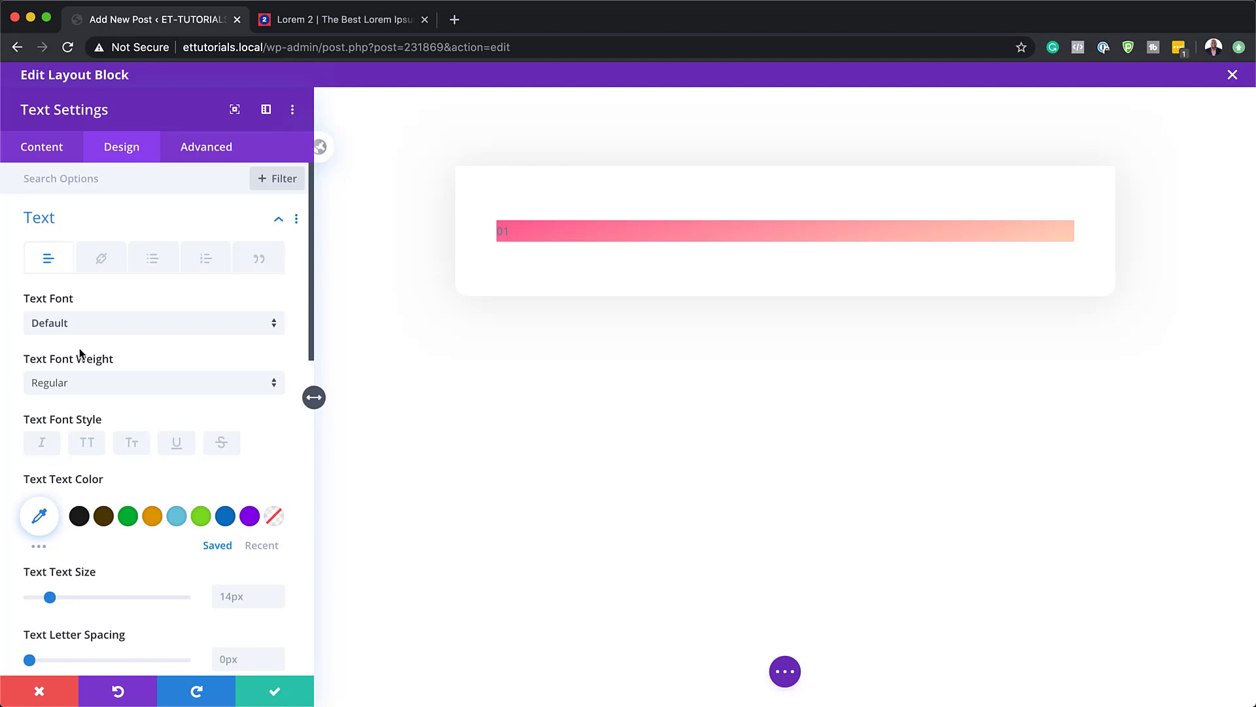
{"action": "left_click", "coordinate": [98, 325]}
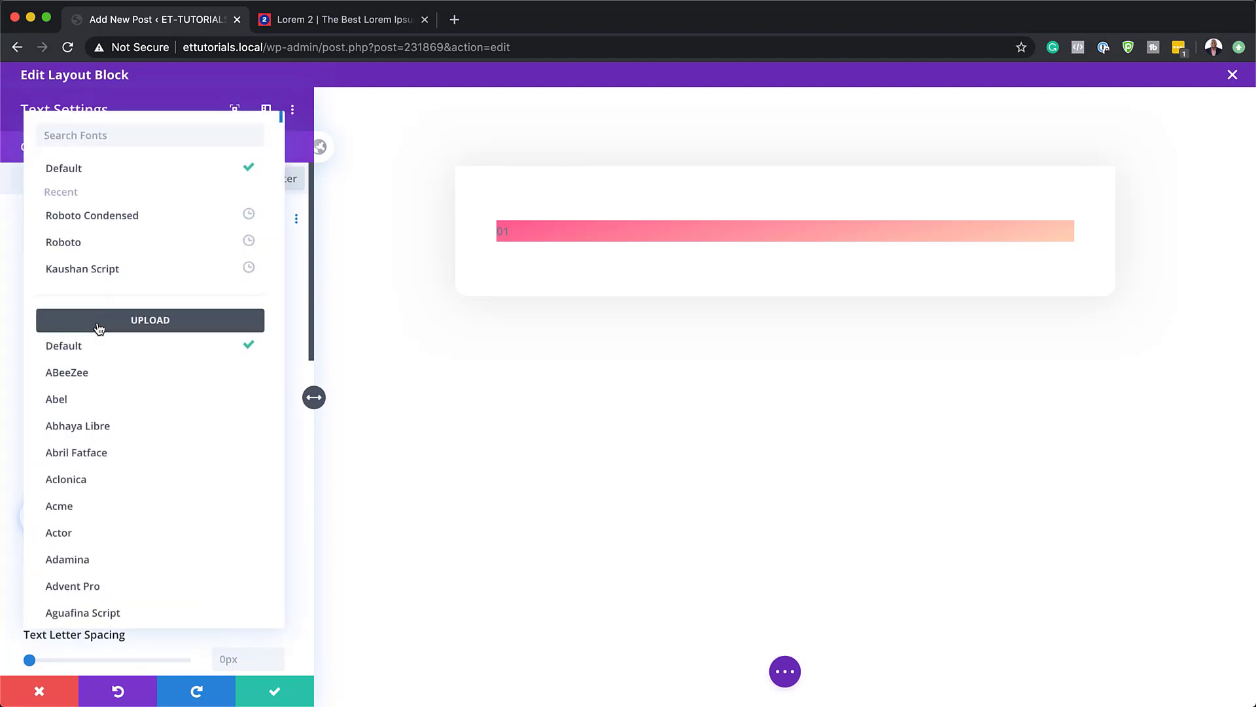
{"action": "left_click", "coordinate": [124, 138]}
{"action": "type", "text": "popp"}
{"action": "left_click", "coordinate": [92, 165]}
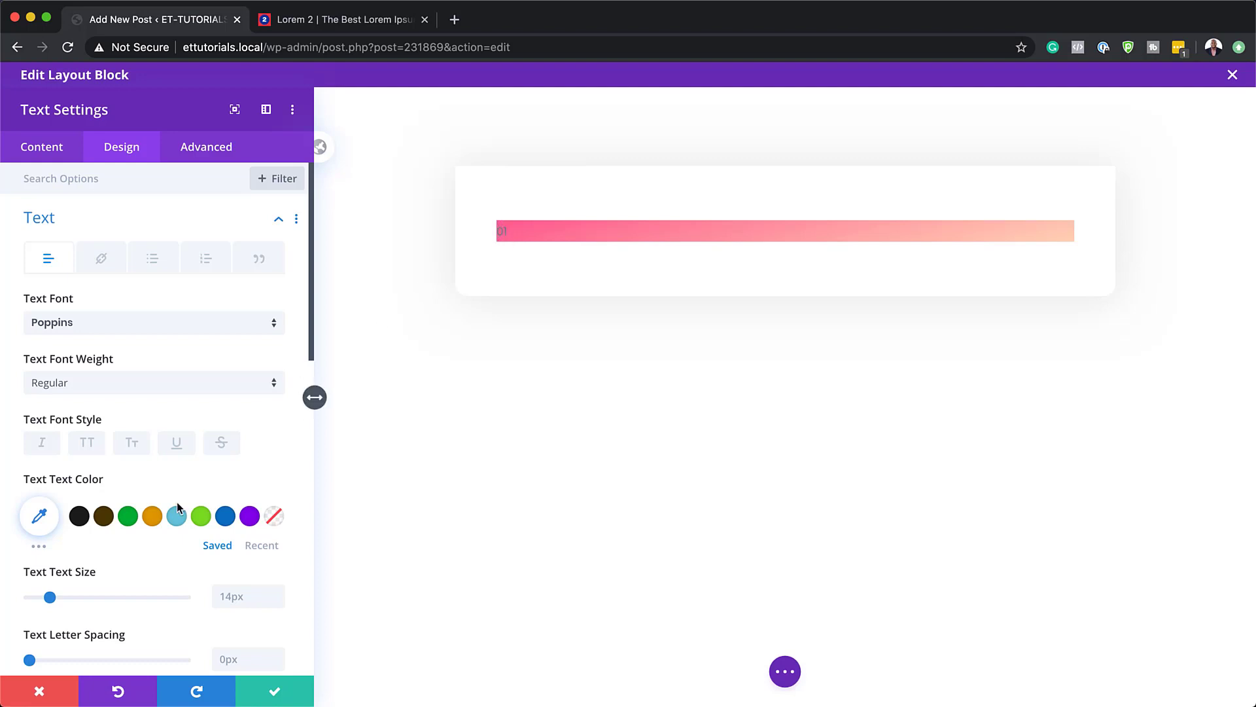
Set the module's text color to #ffffff and its text size to 26px
{"action": "left_click", "coordinate": [42, 520]}
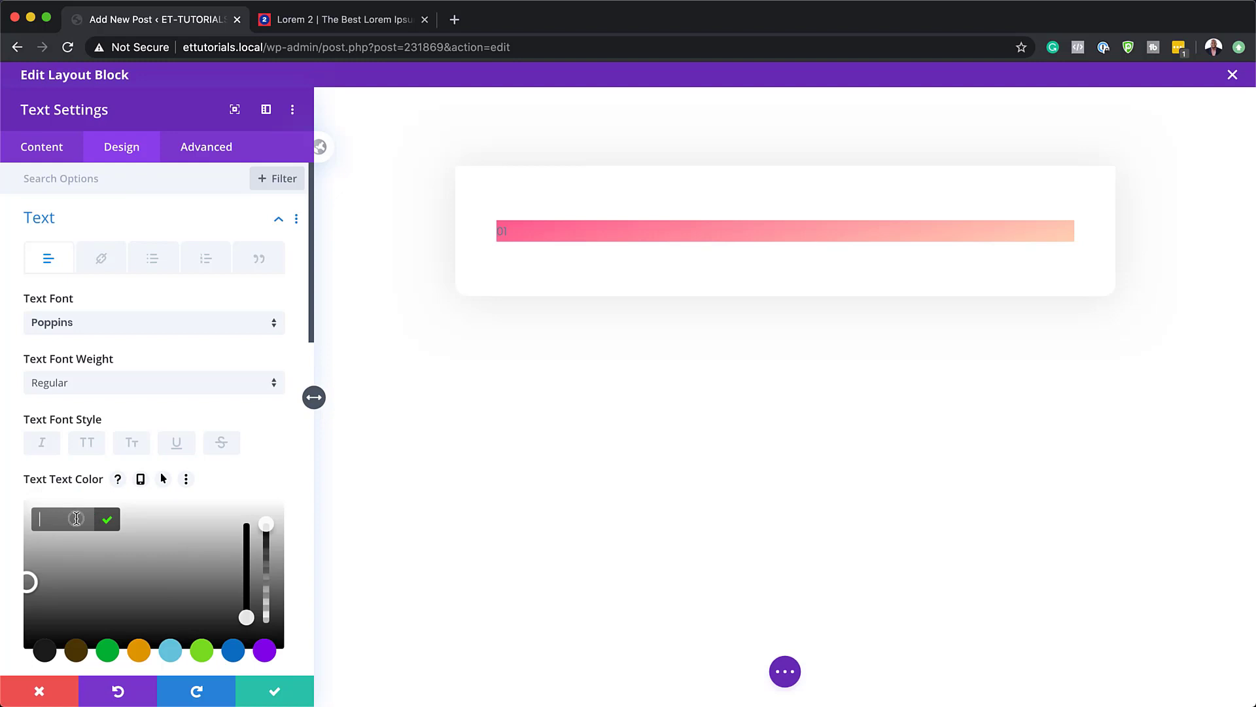
{"action": "type", "text": "#ffffff"}
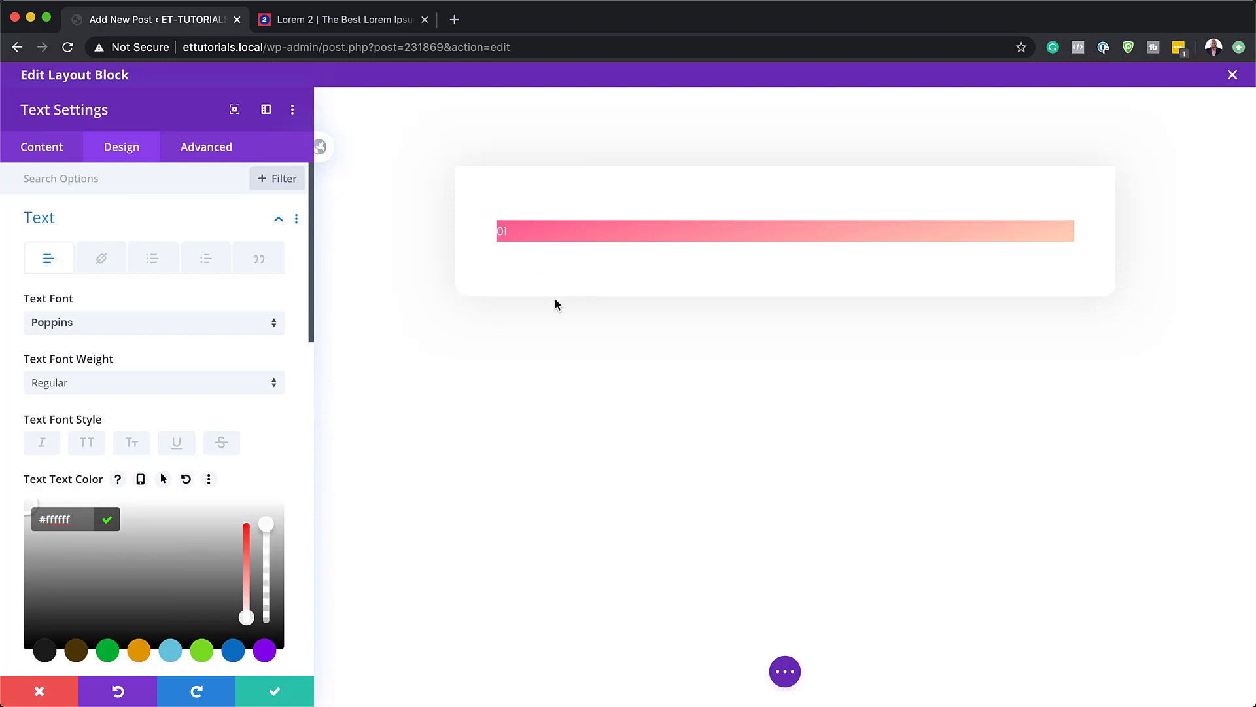
{"action": "key", "text": "super+Tab"}
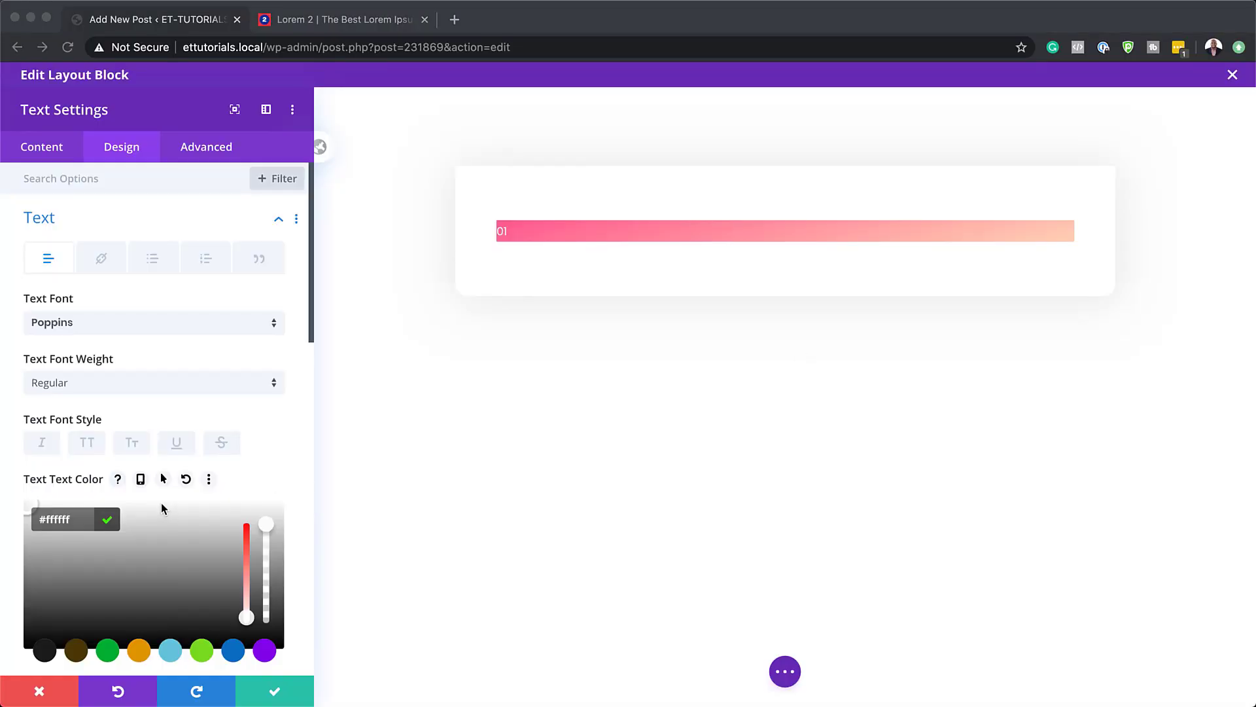
{"action": "scroll", "coordinate": [164, 507], "scroll_direction": "down", "scroll_amount": 4}
{"action": "left_click", "coordinate": [232, 492]}
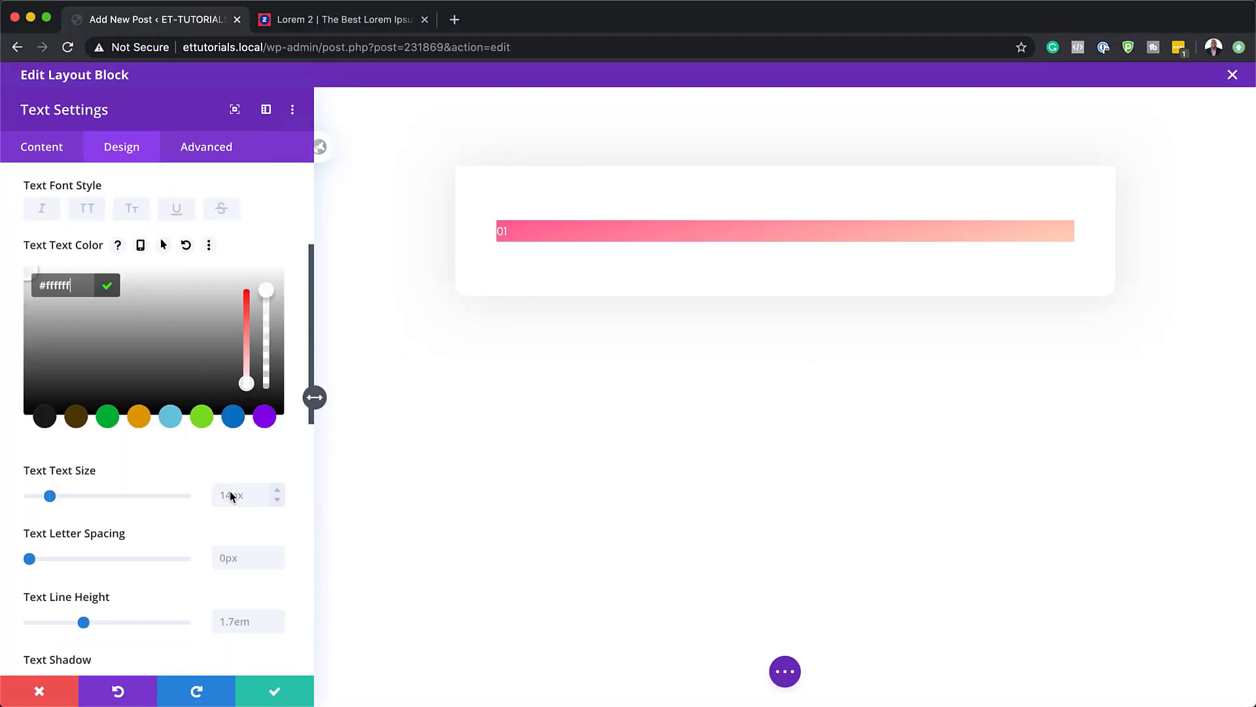
{"action": "type", "text": "26px"}
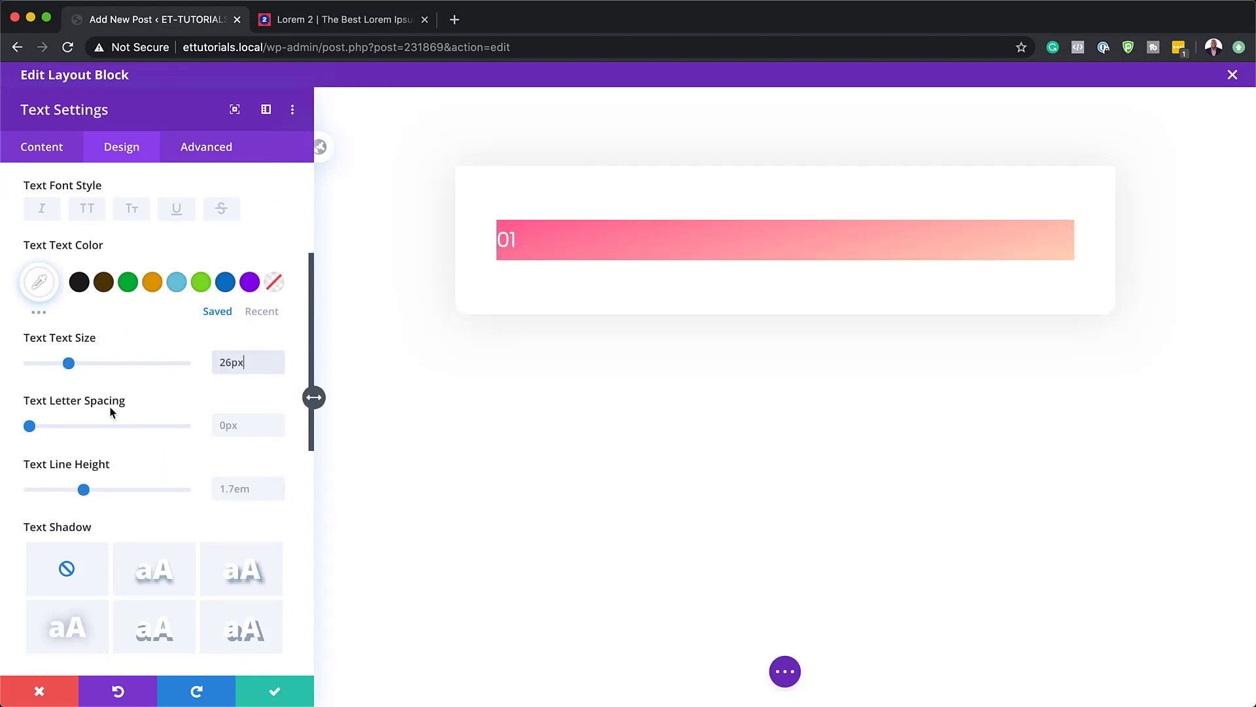
Center the alignment of the "01" text in the module
{"action": "scroll", "coordinate": [147, 440], "scroll_direction": "up", "scroll_amount": 4}
{"action": "scroll", "coordinate": [151, 427], "scroll_direction": "down", "scroll_amount": 10}
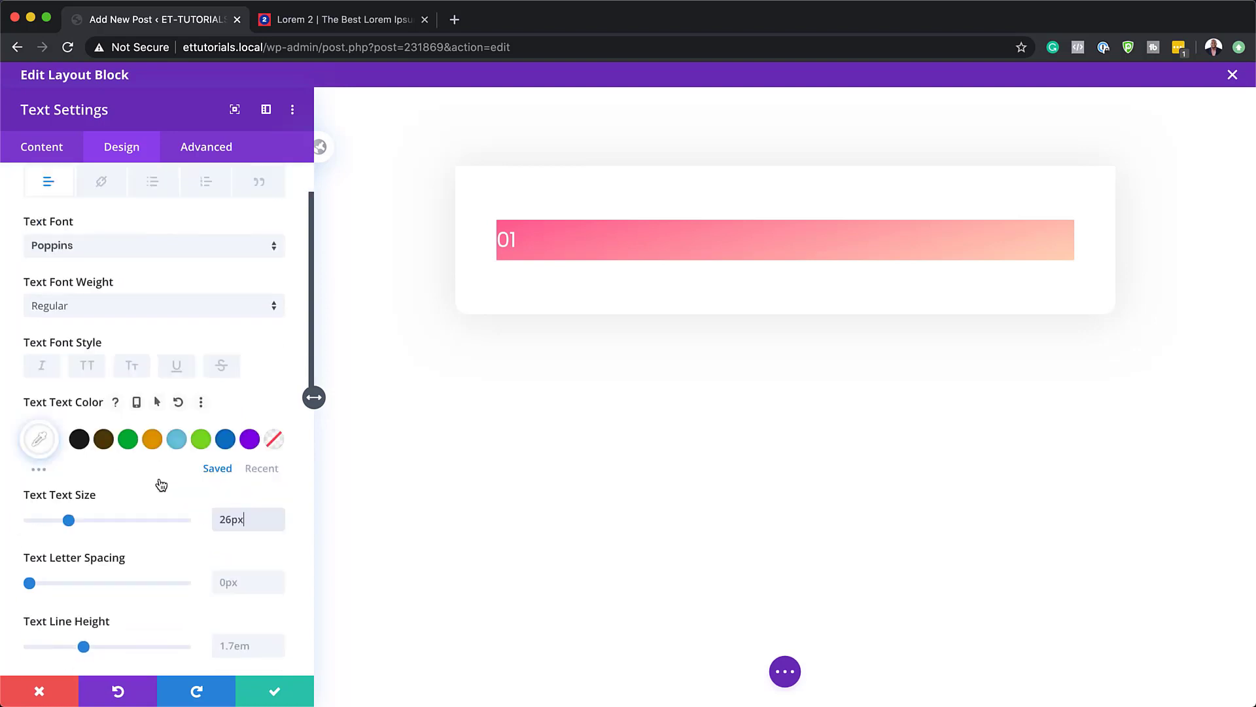
{"action": "left_click", "coordinate": [122, 431]}
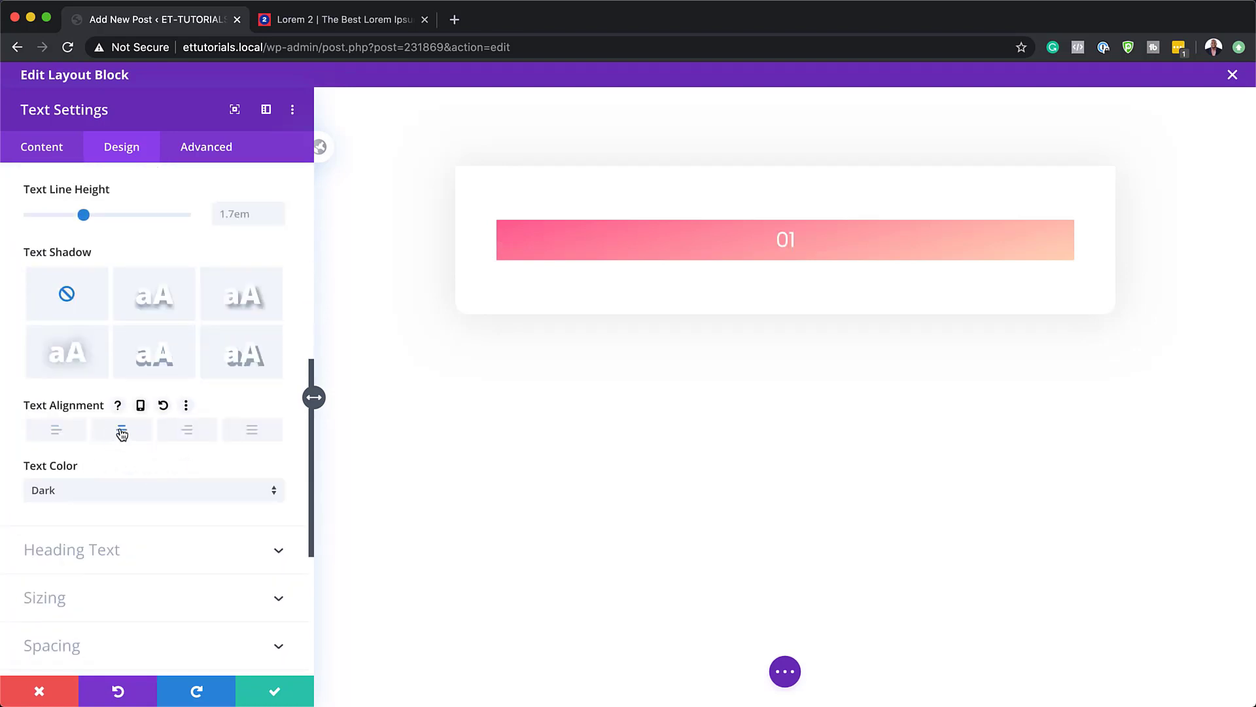
Set the text module's width and height to 150px each
{"action": "scroll", "coordinate": [151, 544], "scroll_direction": "down", "scroll_amount": 3}
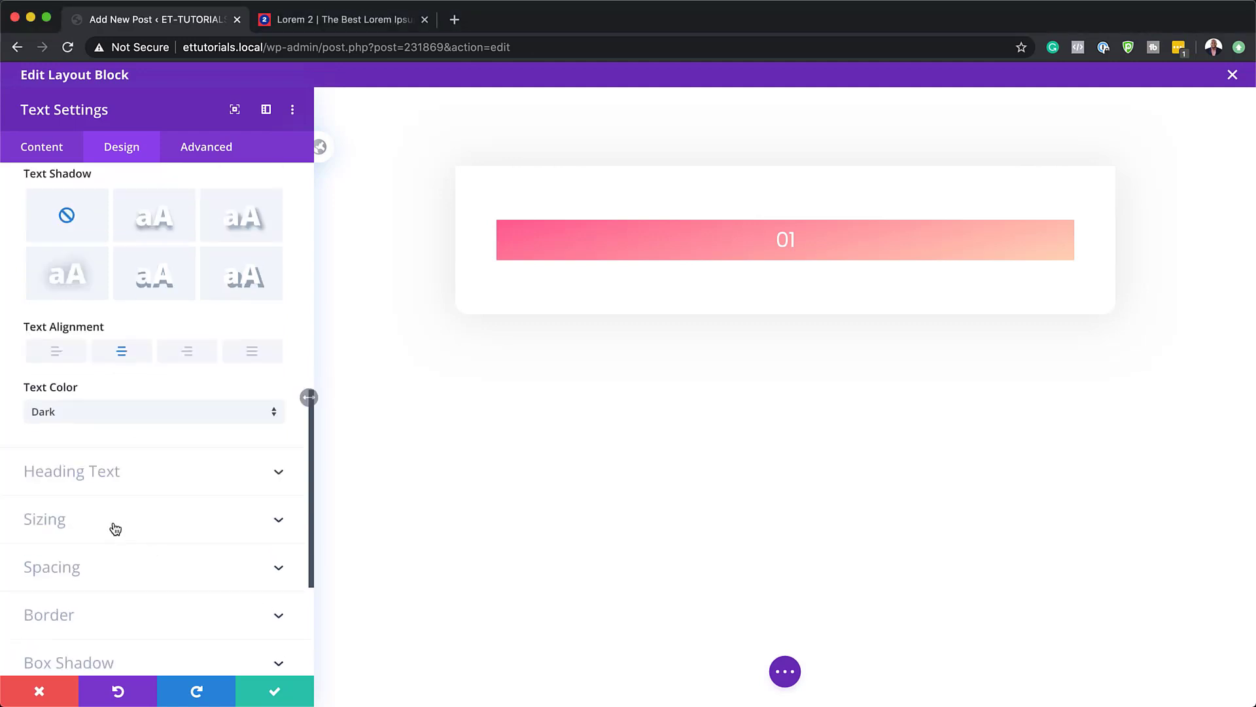
{"action": "left_click", "coordinate": [116, 519]}
{"action": "scroll", "coordinate": [155, 374], "scroll_direction": "up", "scroll_amount": 8}
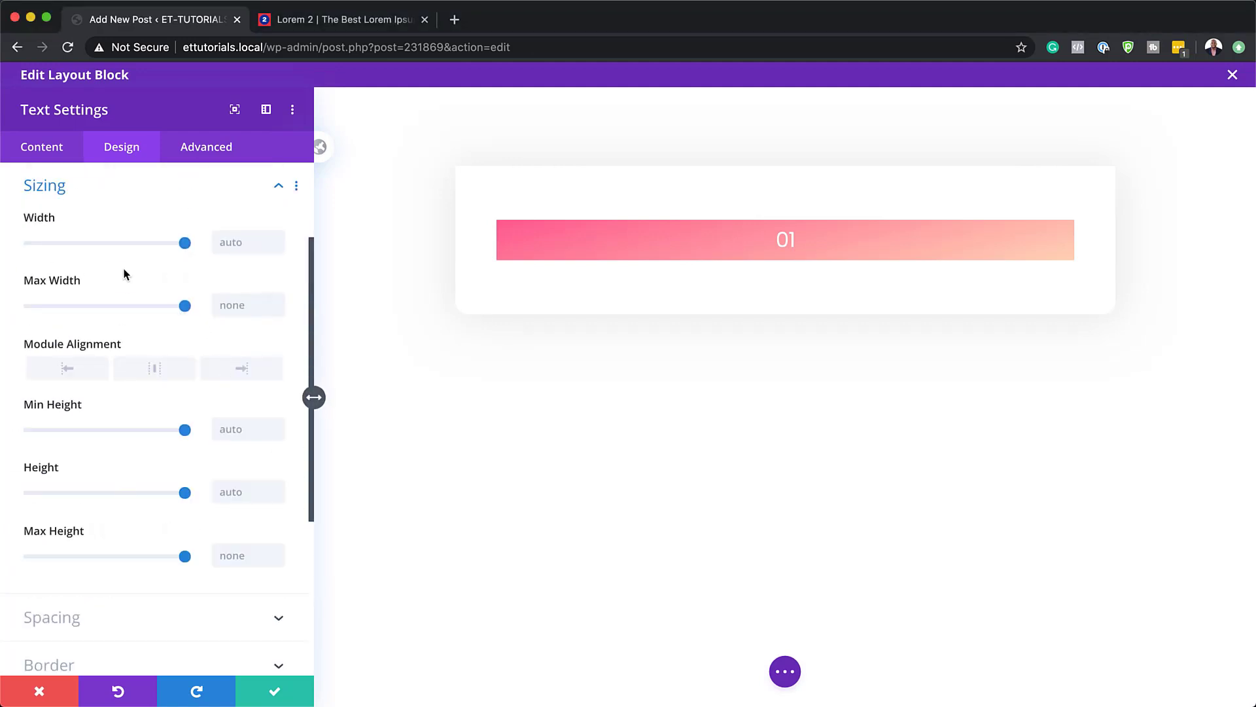
{"action": "left_click", "coordinate": [246, 240]}
{"action": "type", "text": "150px"}
{"action": "left_click", "coordinate": [237, 484]}
{"action": "type", "text": "150px"}
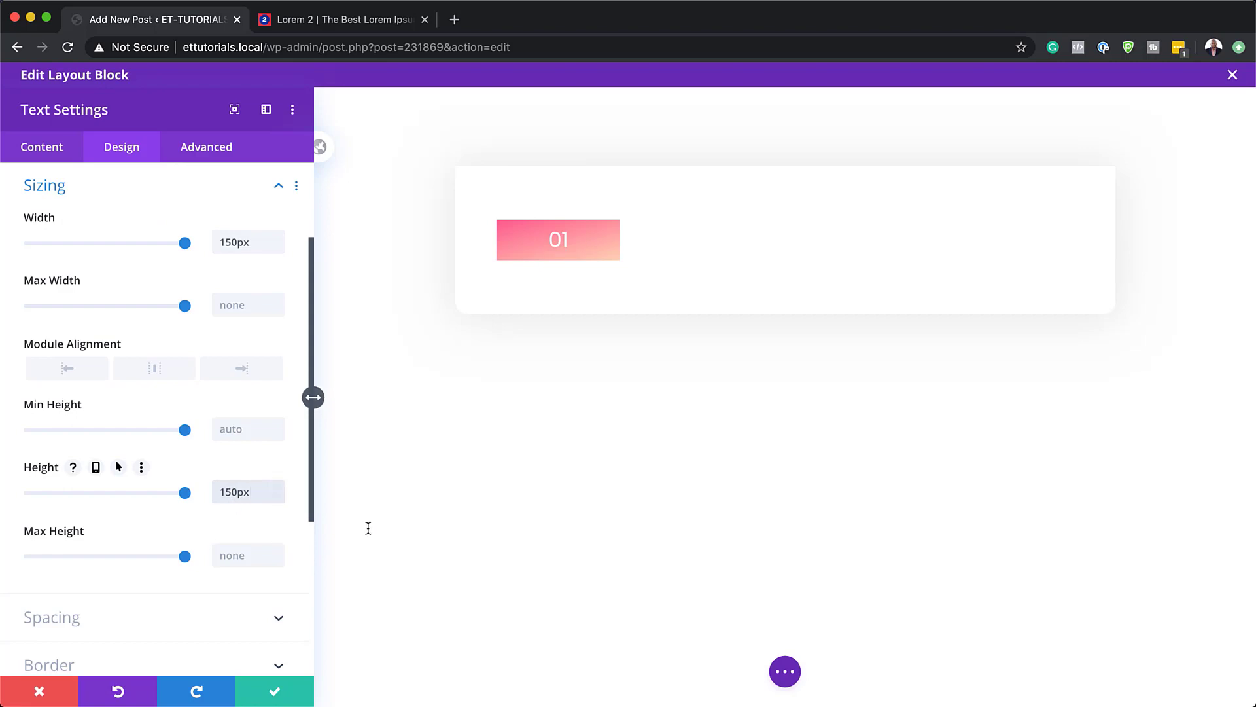
Unlink the module's rounded corners and set every corner except the top-left one to 100px
{"action": "scroll", "coordinate": [239, 513], "scroll_direction": "down", "scroll_amount": 3}
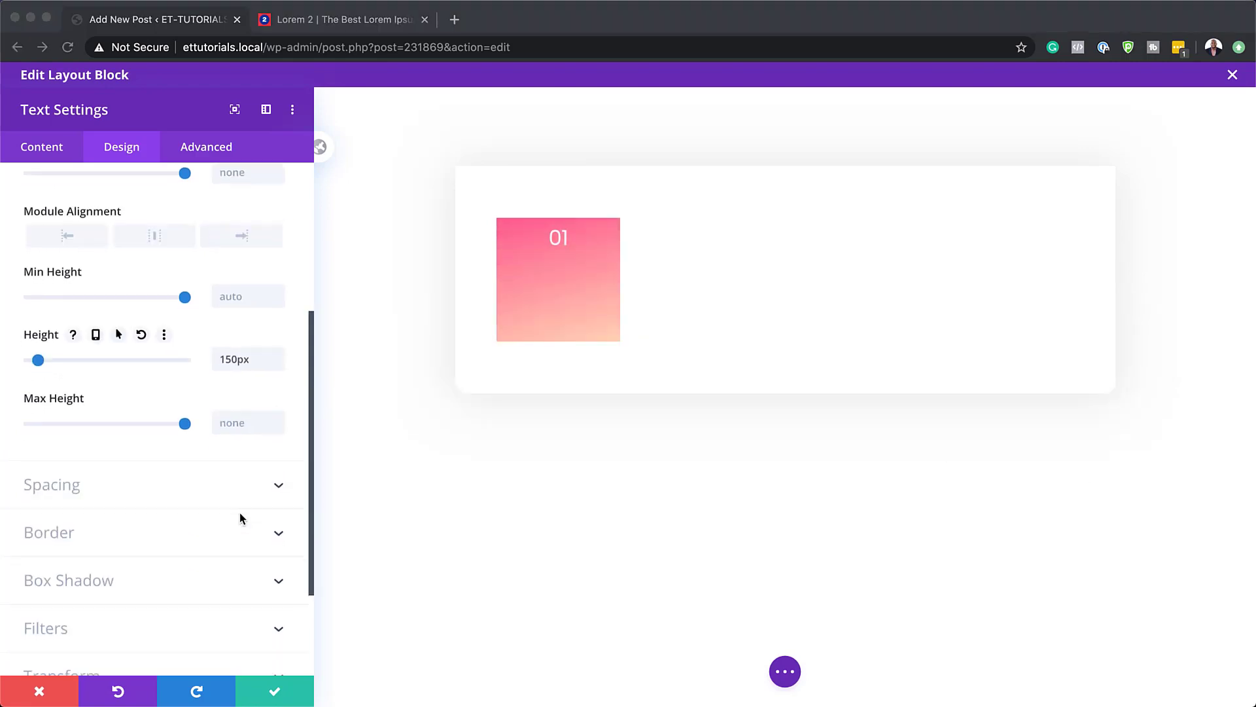
{"action": "left_click", "coordinate": [84, 533]}
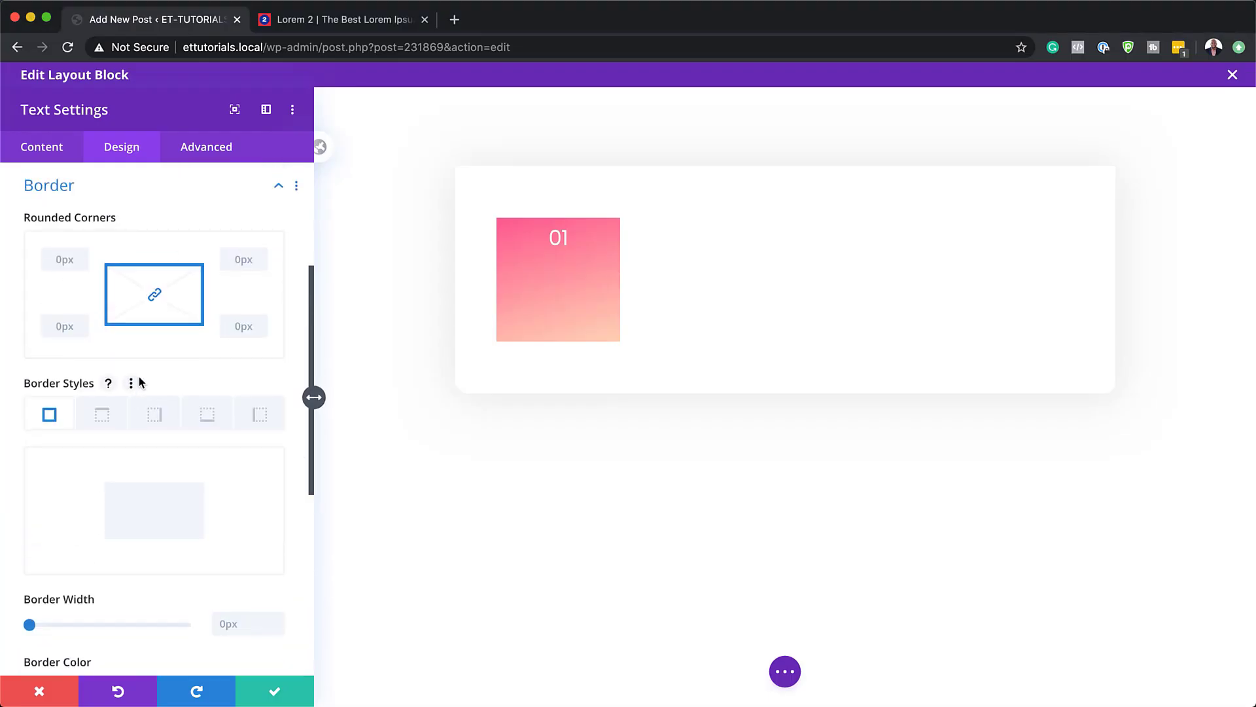
{"action": "left_click", "coordinate": [156, 296]}
{"action": "left_click", "coordinate": [233, 265]}
{"action": "type", "text": "100px"}
{"action": "left_click", "coordinate": [242, 327]}
{"action": "type", "text": "100px"}
{"action": "left_click", "coordinate": [170, 341]}
{"action": "left_click", "coordinate": [59, 326]}
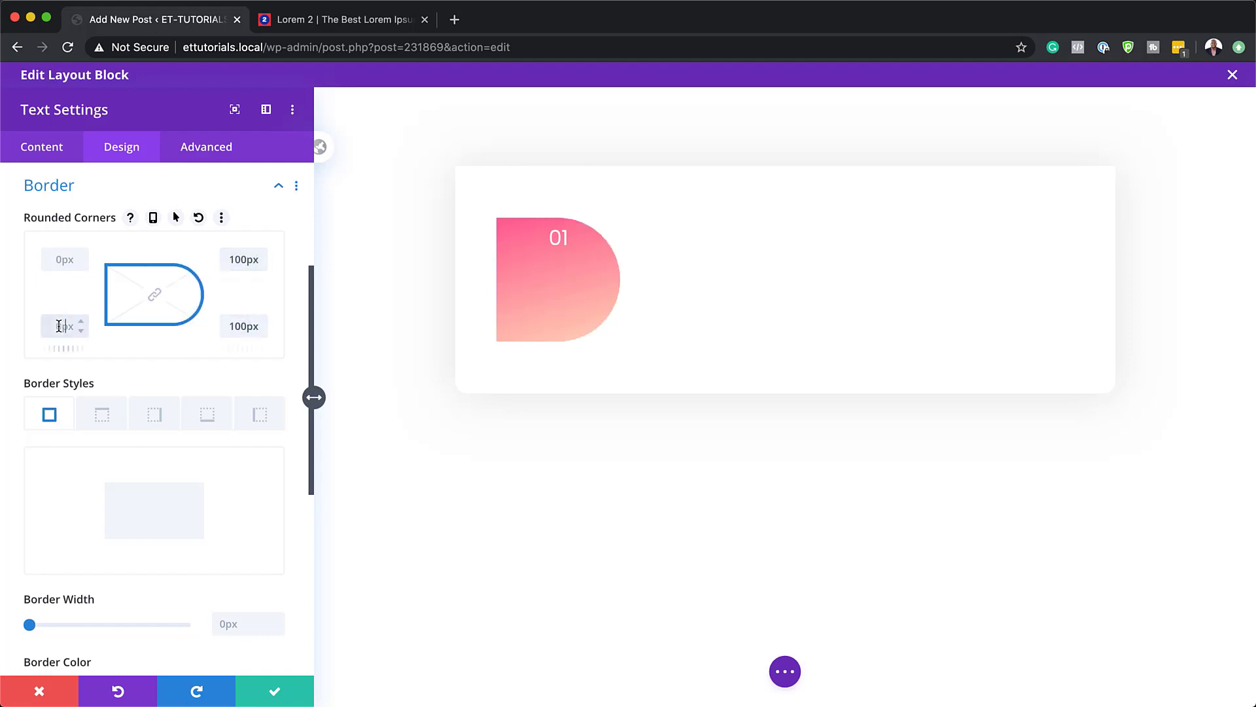
{"action": "type", "text": "100px"}
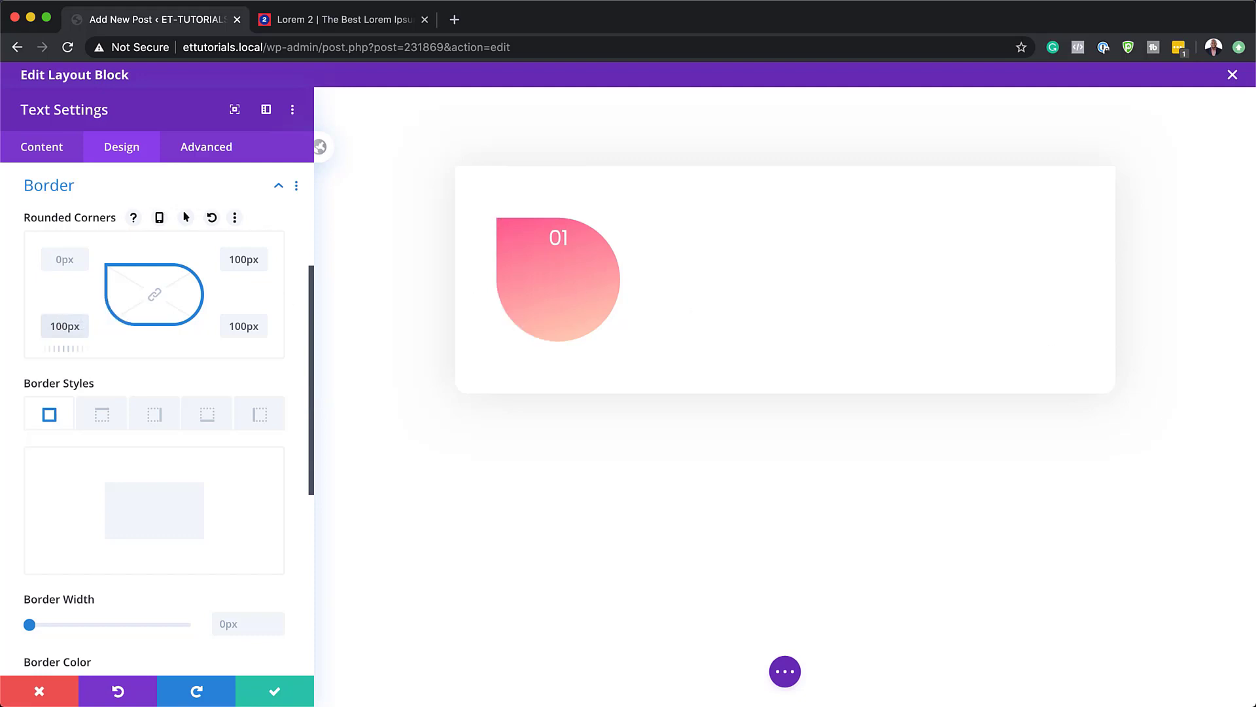
{"action": "key", "text": "super+Tab"}
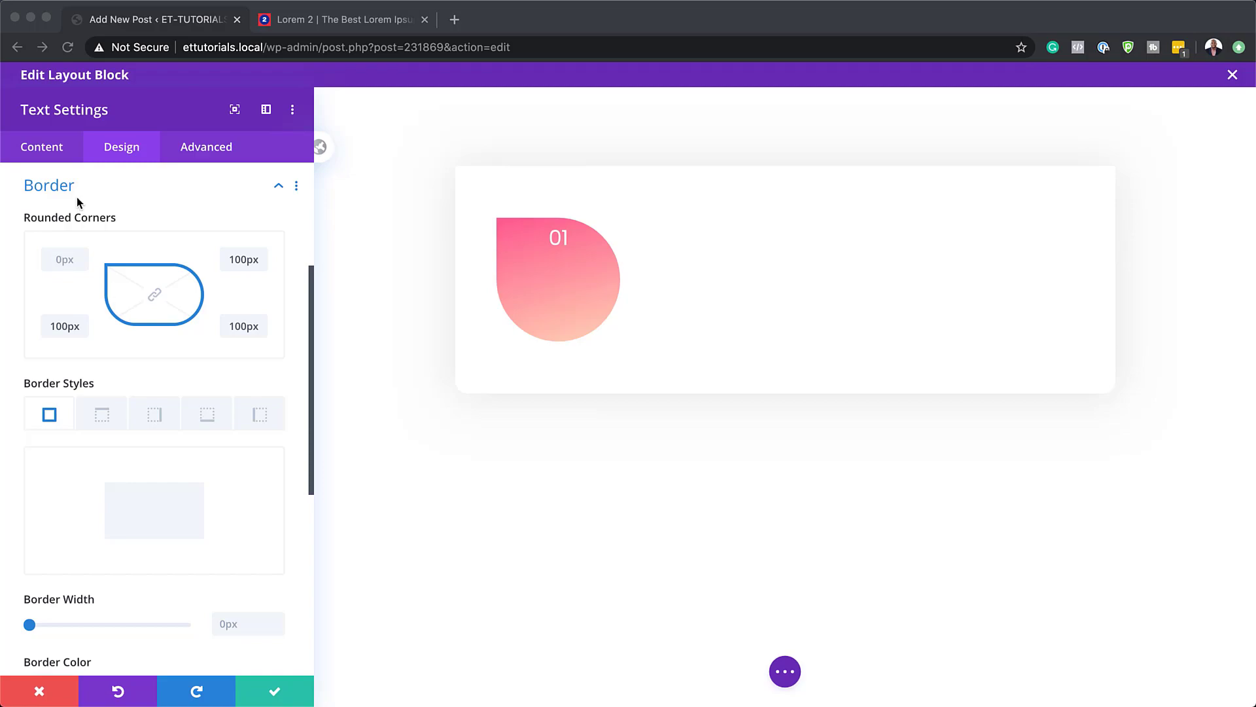
Add custom CSS to the module's main element: "display: flex; align-items: center; justify-content: center;"
{"action": "left_click", "coordinate": [229, 146]}
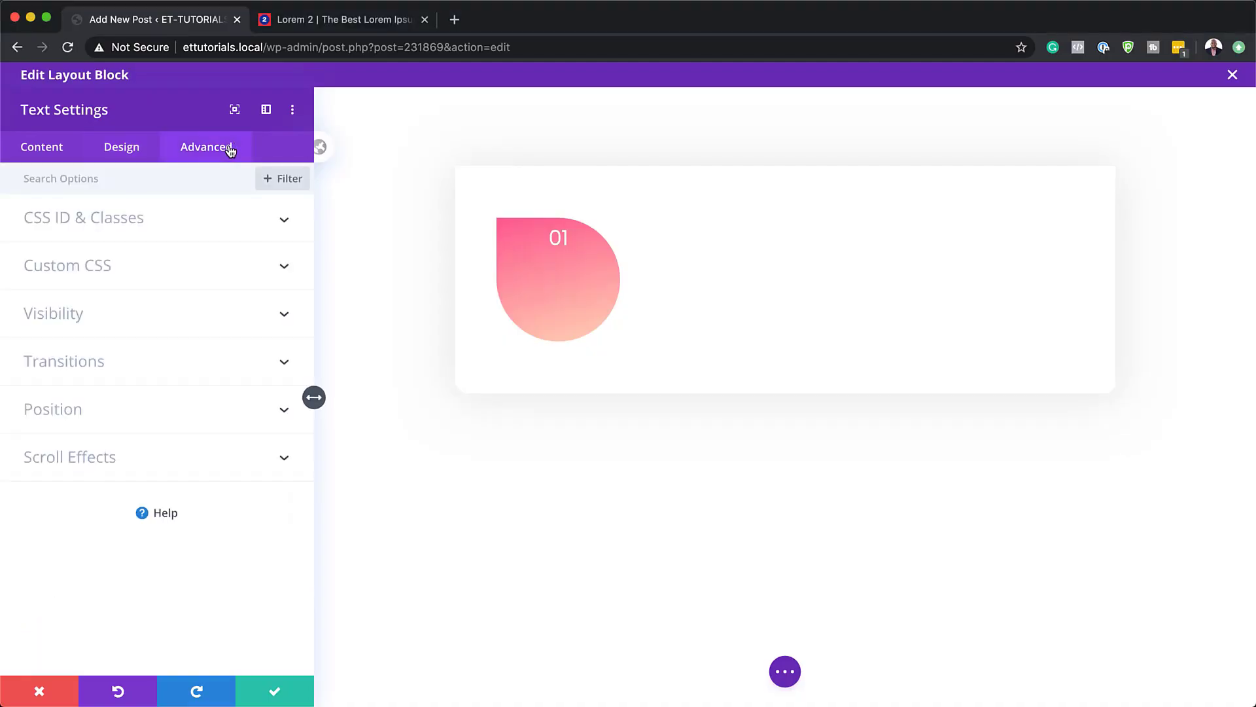
{"action": "left_click", "coordinate": [124, 265]}
{"action": "left_click", "coordinate": [114, 367]}
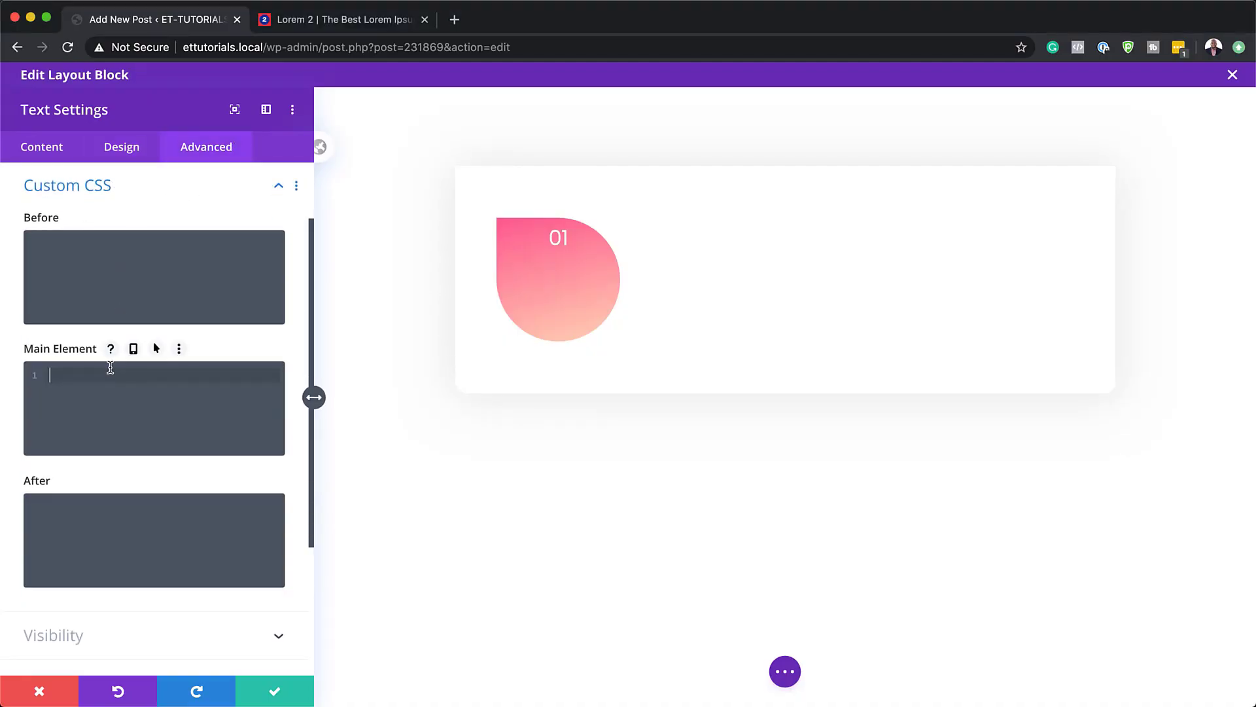
{"action": "type", "text": "display: flex; align-items: center; justify-content: center;"}
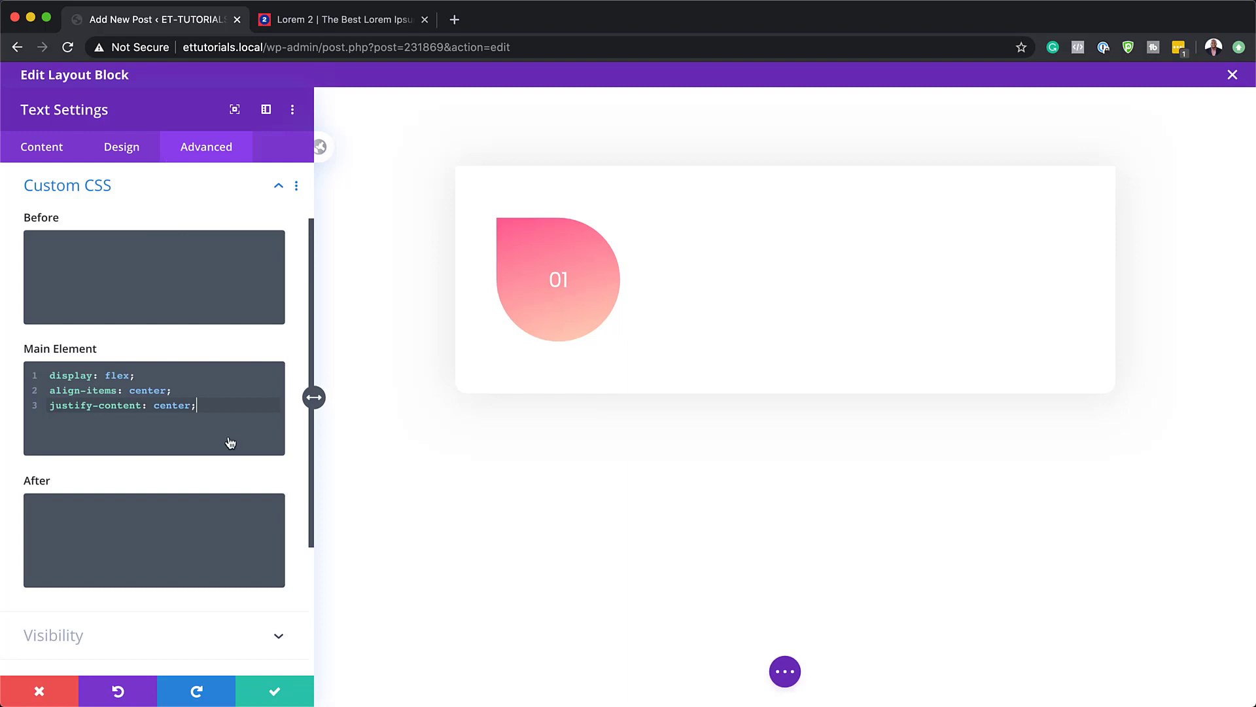
Set the text module's position to Absolute and save the module settings
{"action": "scroll", "coordinate": [230, 437], "scroll_direction": "down", "scroll_amount": 5}
{"action": "left_click", "coordinate": [76, 584]}
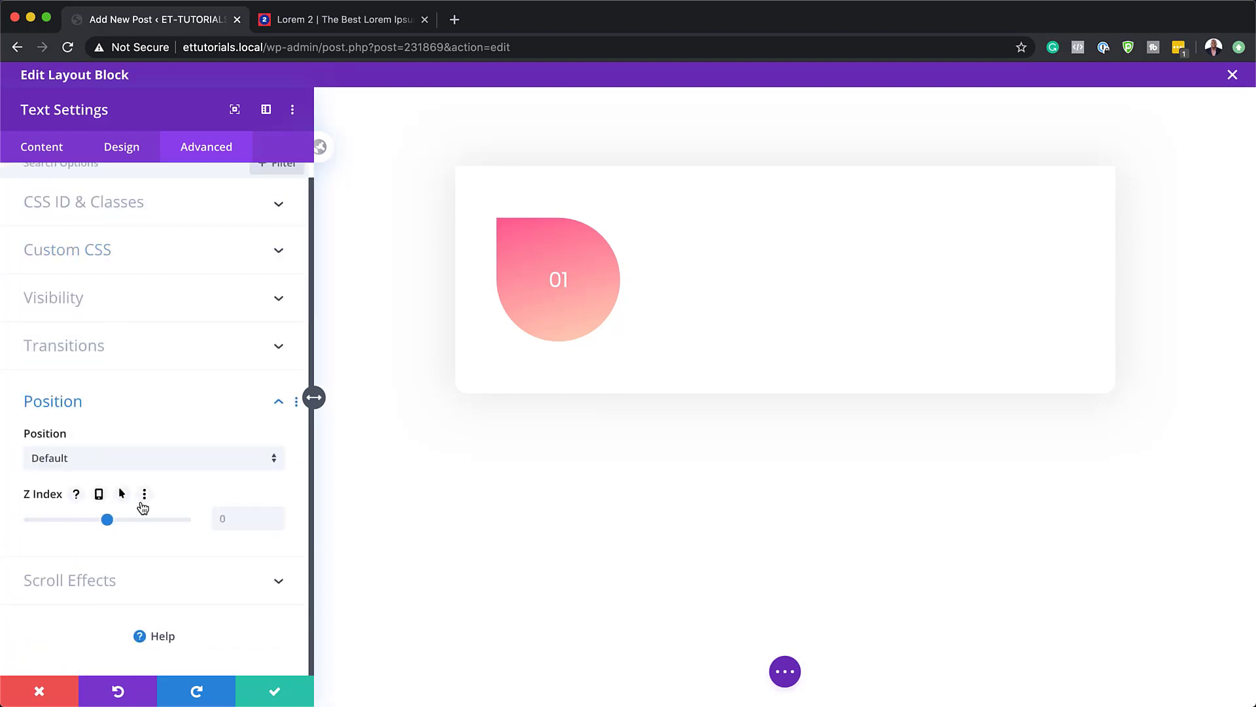
{"action": "left_click", "coordinate": [150, 462]}
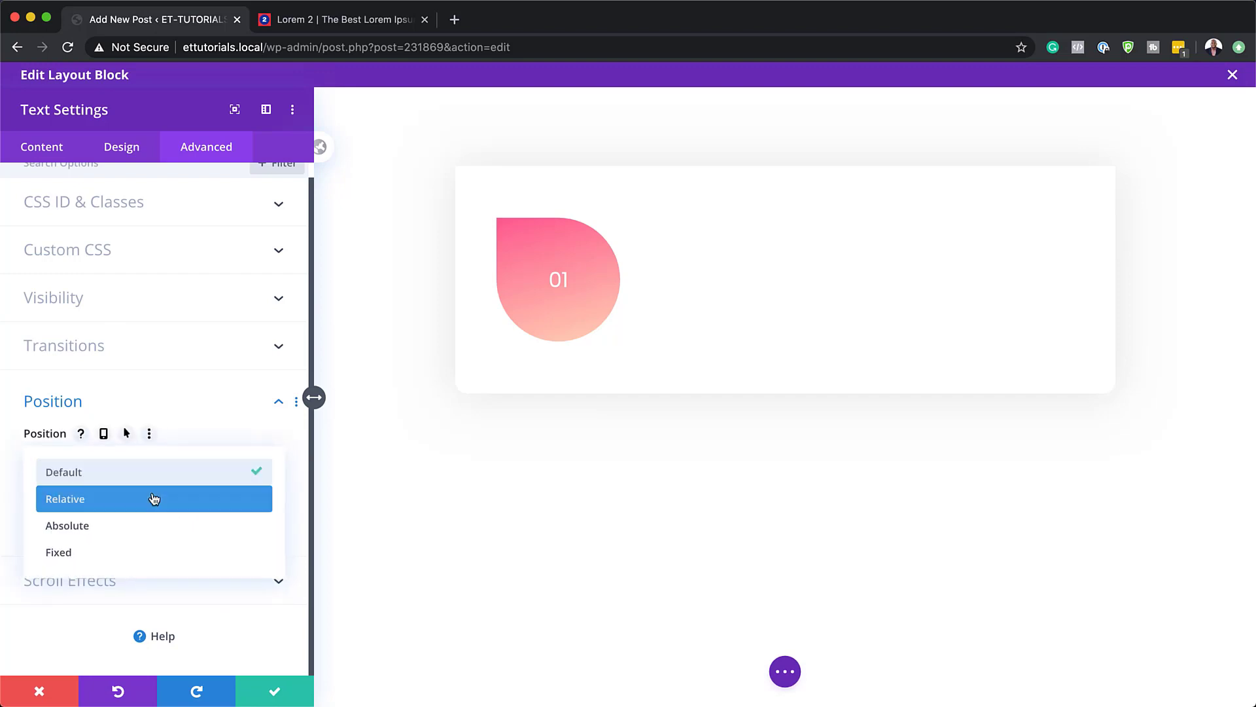
{"action": "left_click", "coordinate": [155, 524]}
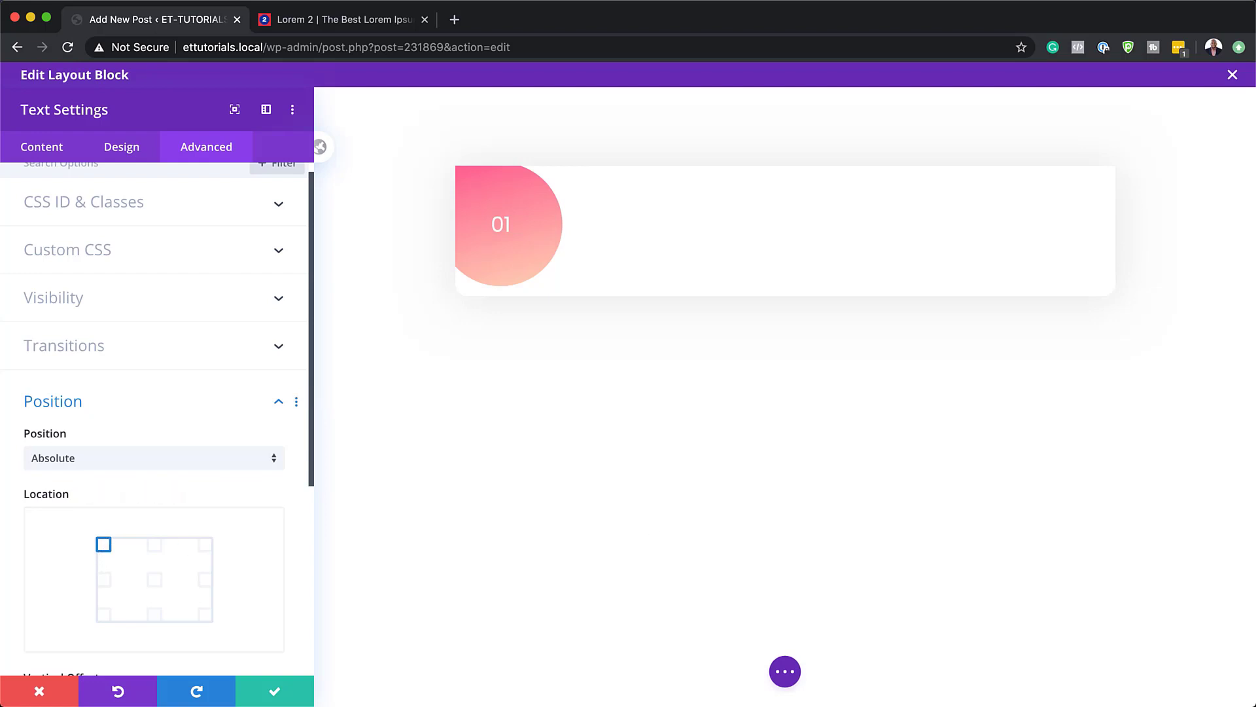
{"action": "left_click", "coordinate": [291, 690]}
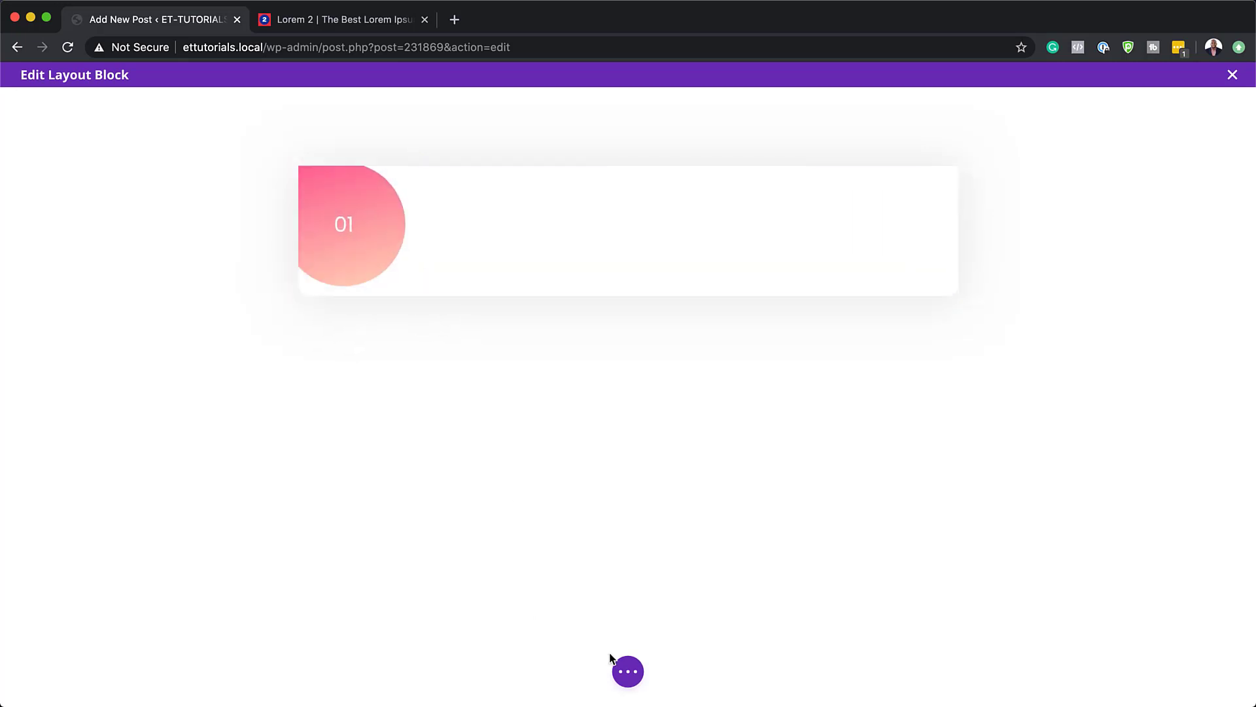
Open the Layers list and switch the layout to wireframe view
{"action": "left_click", "coordinate": [626, 673]}
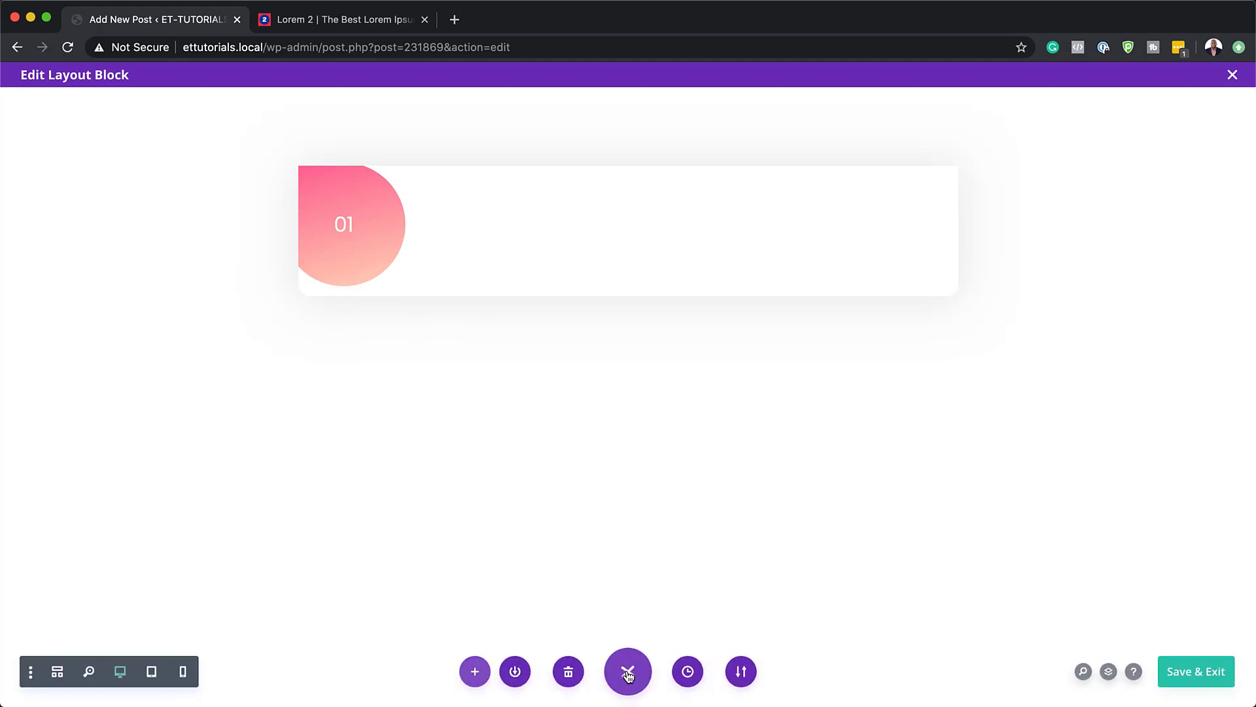
{"action": "left_click", "coordinate": [1106, 672]}
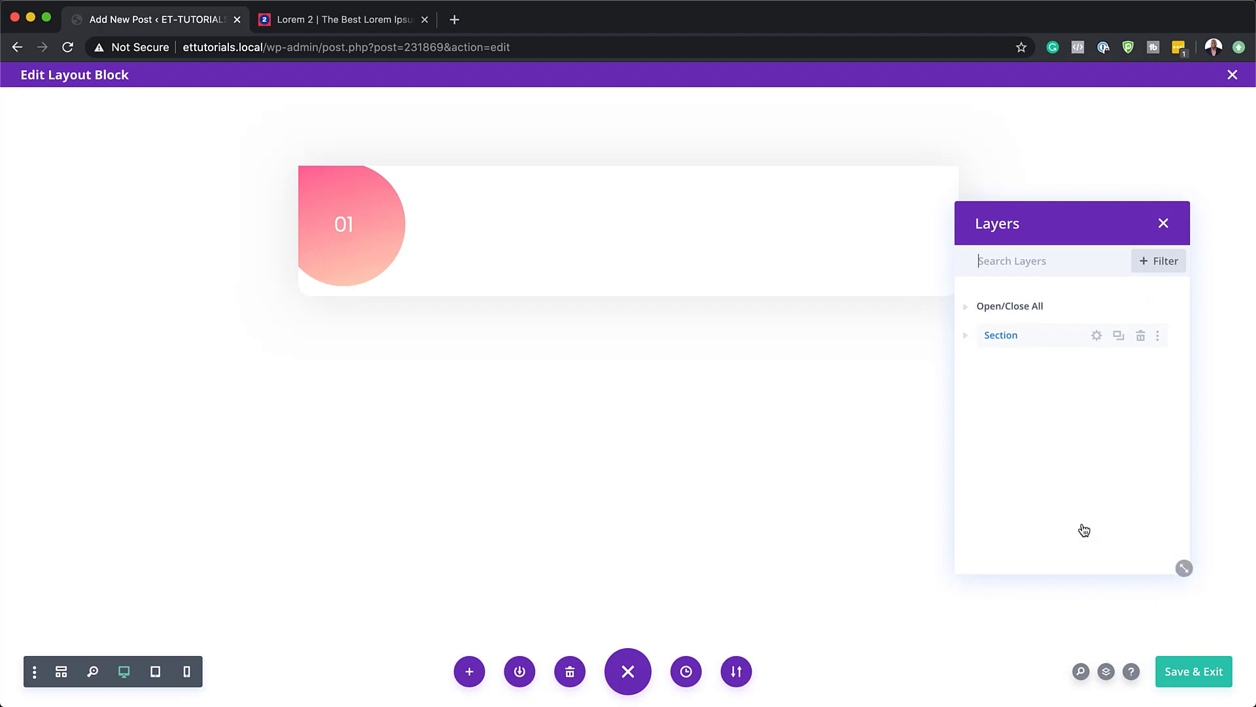
{"action": "left_click", "coordinate": [62, 674]}
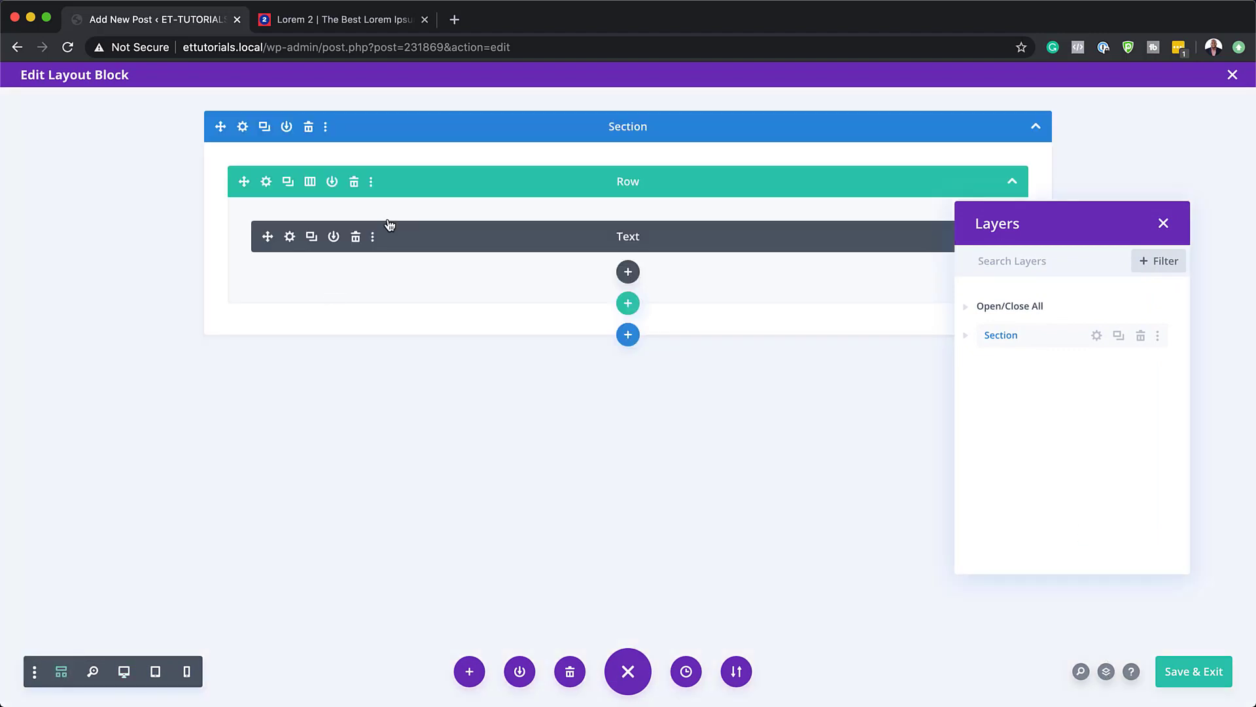
Insert a second Text module below the existing one in the column and return to desktop view
{"action": "left_click", "coordinate": [628, 272]}
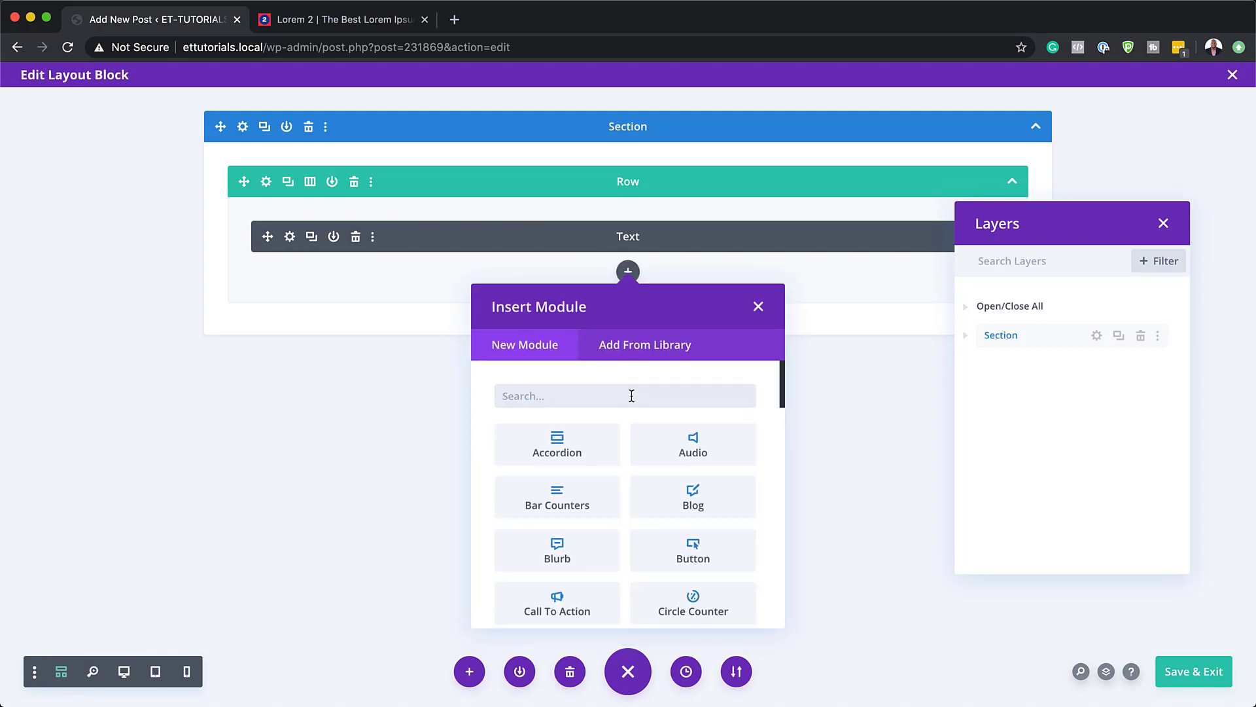
{"action": "type", "text": "text"}
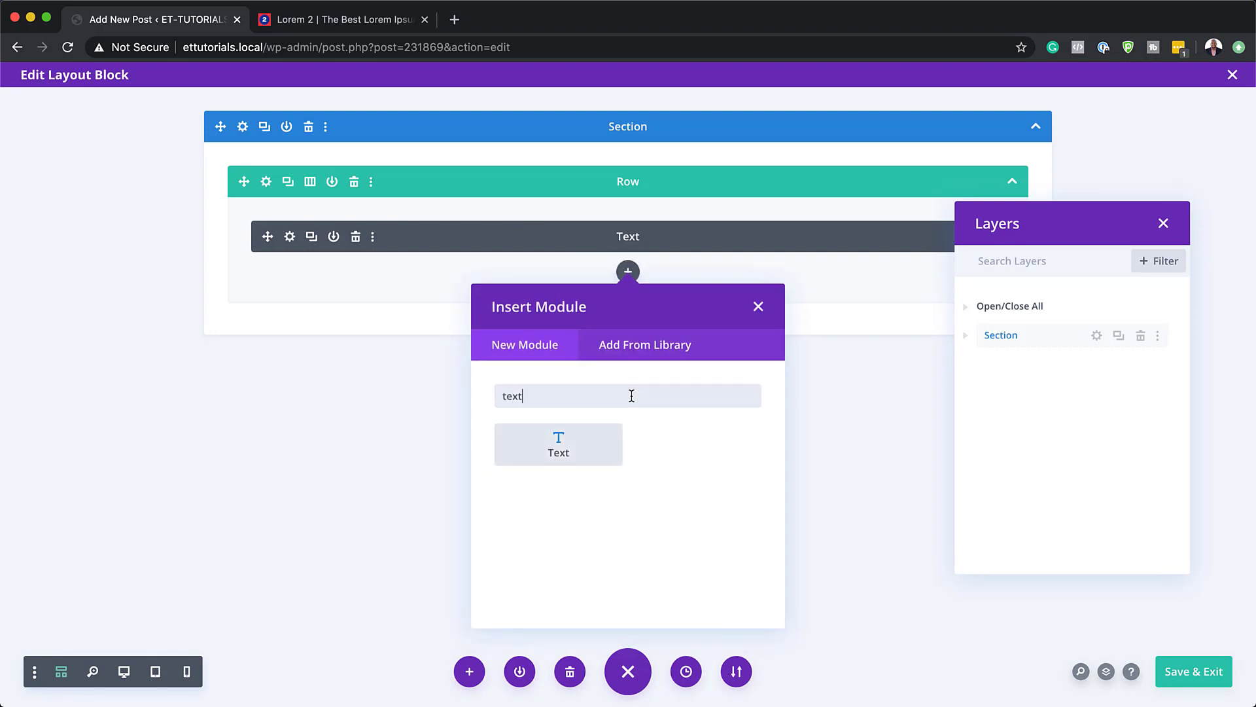
{"action": "left_click", "coordinate": [572, 454]}
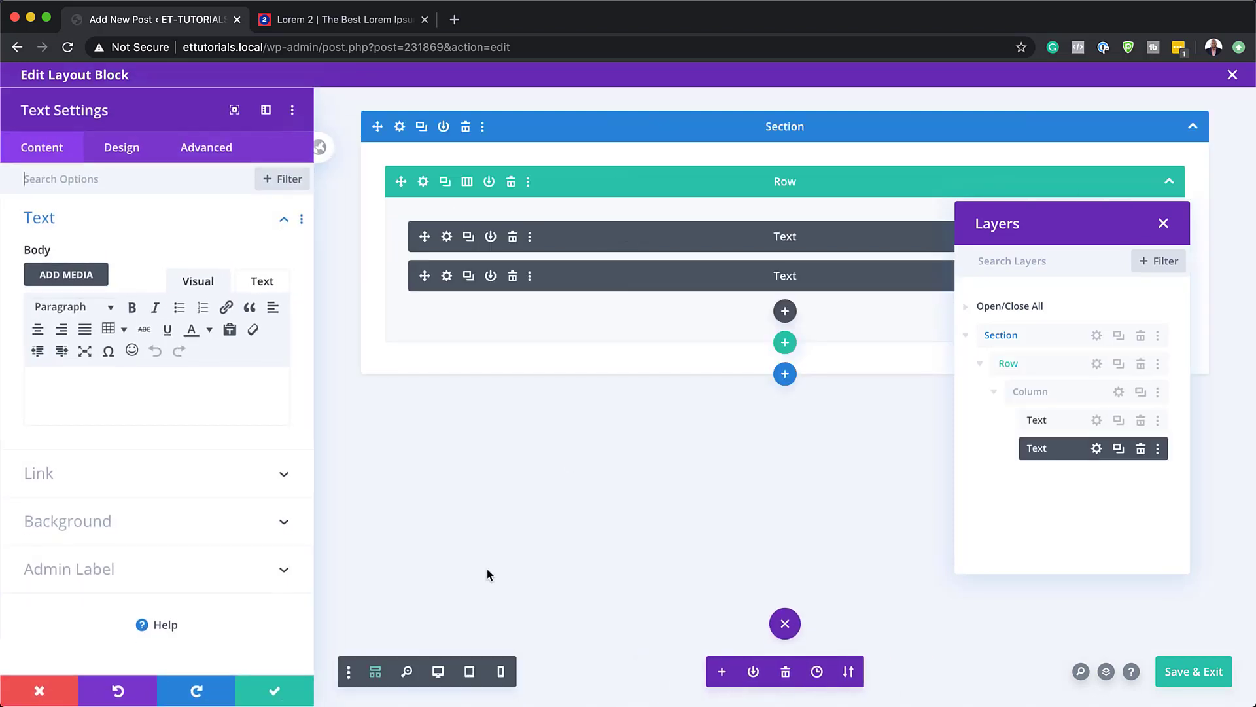
{"action": "left_click", "coordinate": [447, 678]}
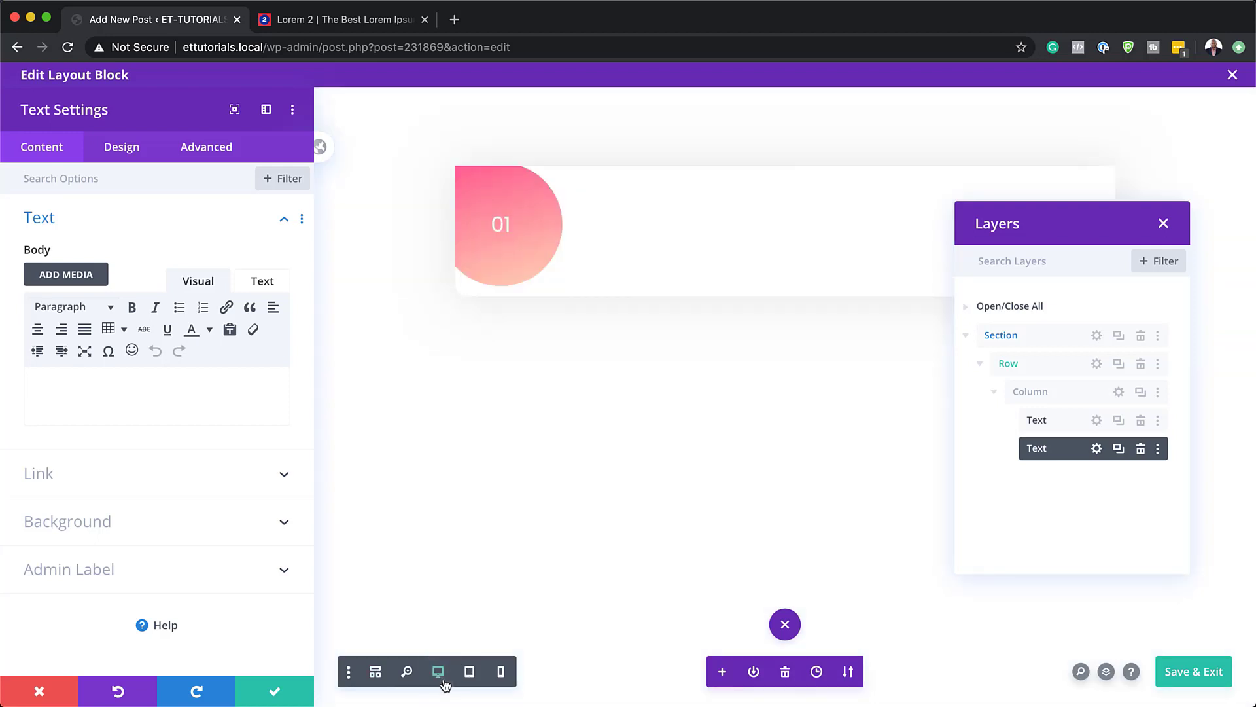
Enter "First Summary Item" as the new text module's body and format it as Heading 3
{"action": "left_click", "coordinate": [187, 393]}
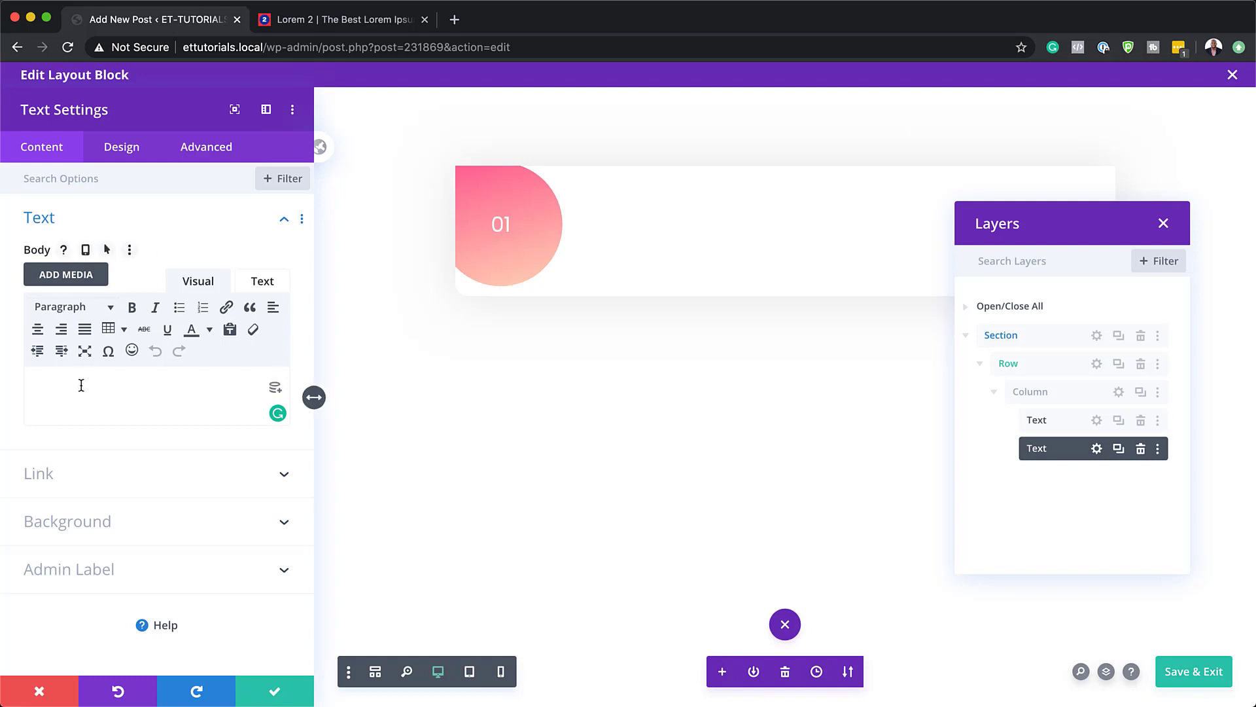
{"action": "type", "text": "Fir"}
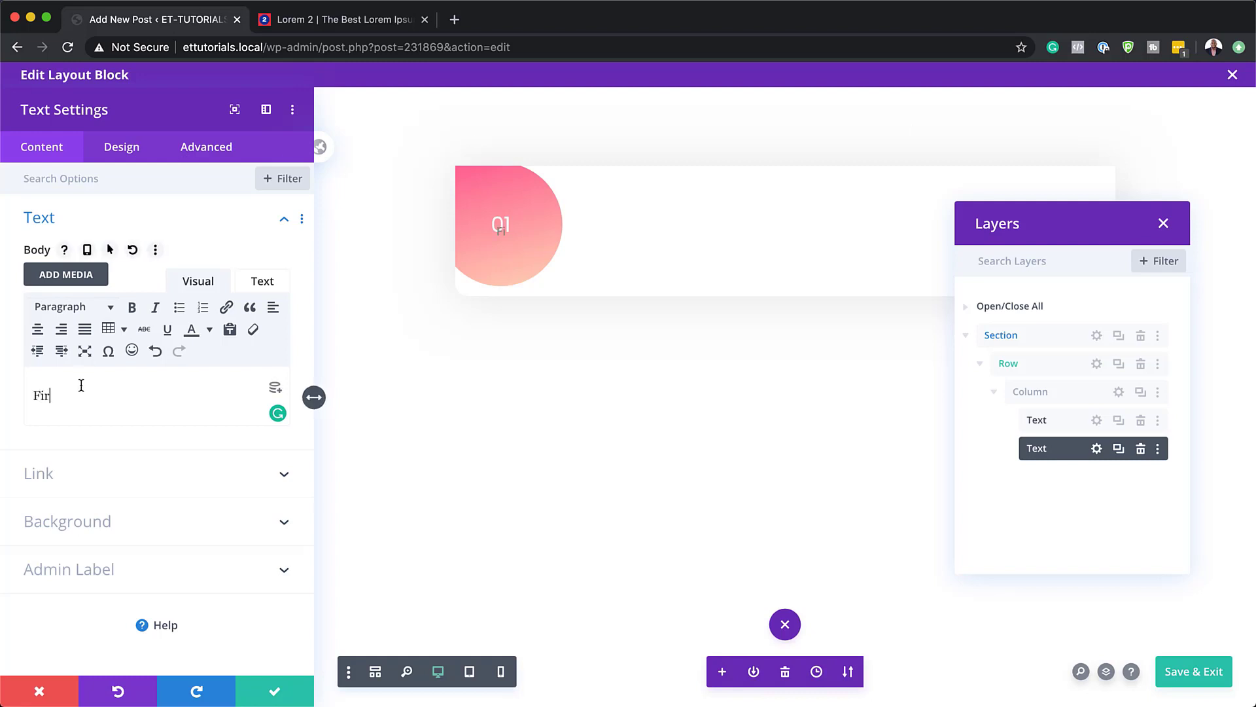
{"action": "type", "text": "st Summary Item"}
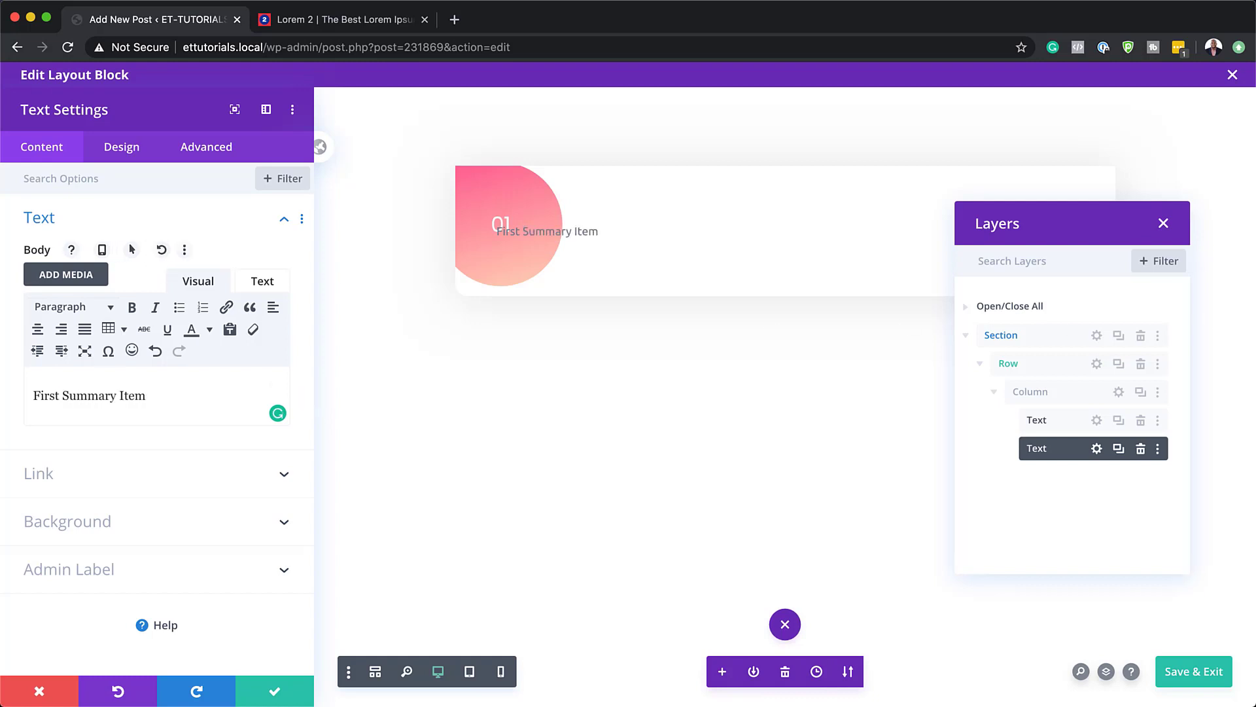
{"action": "left_click_drag", "start_coordinate": [147, 395], "coordinate": [26, 399]}
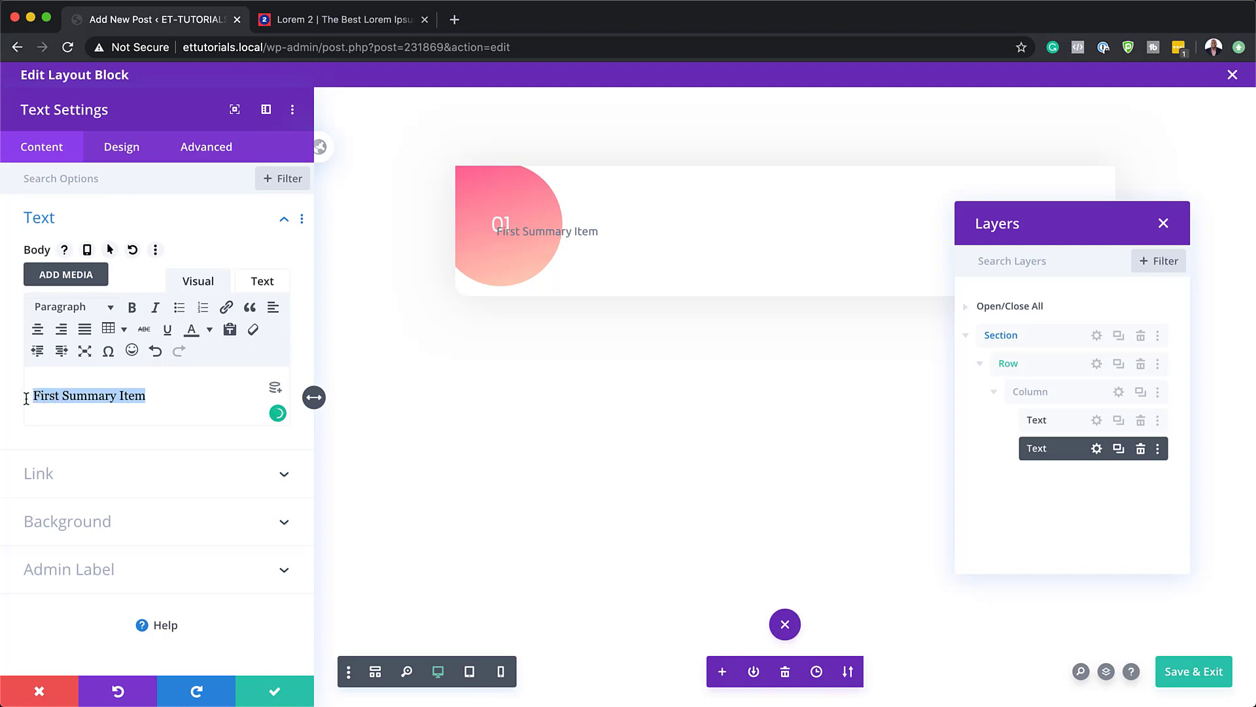
{"action": "left_click", "coordinate": [57, 308]}
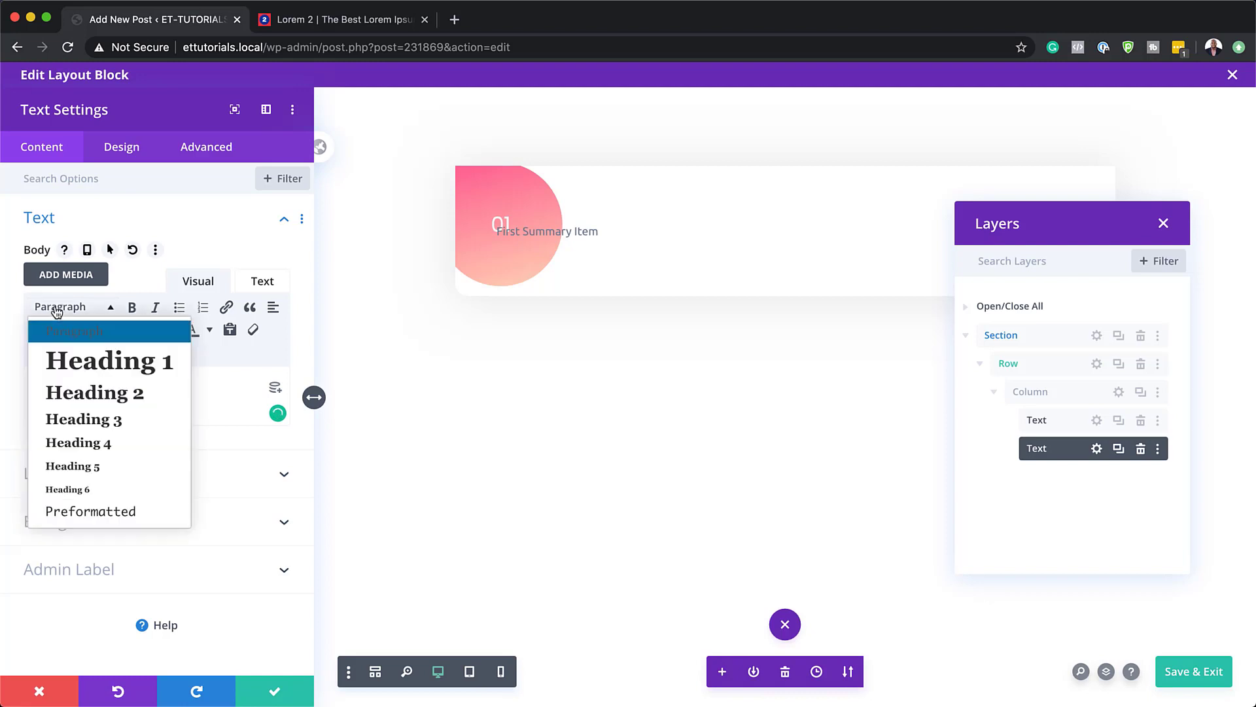
{"action": "left_click", "coordinate": [115, 420]}
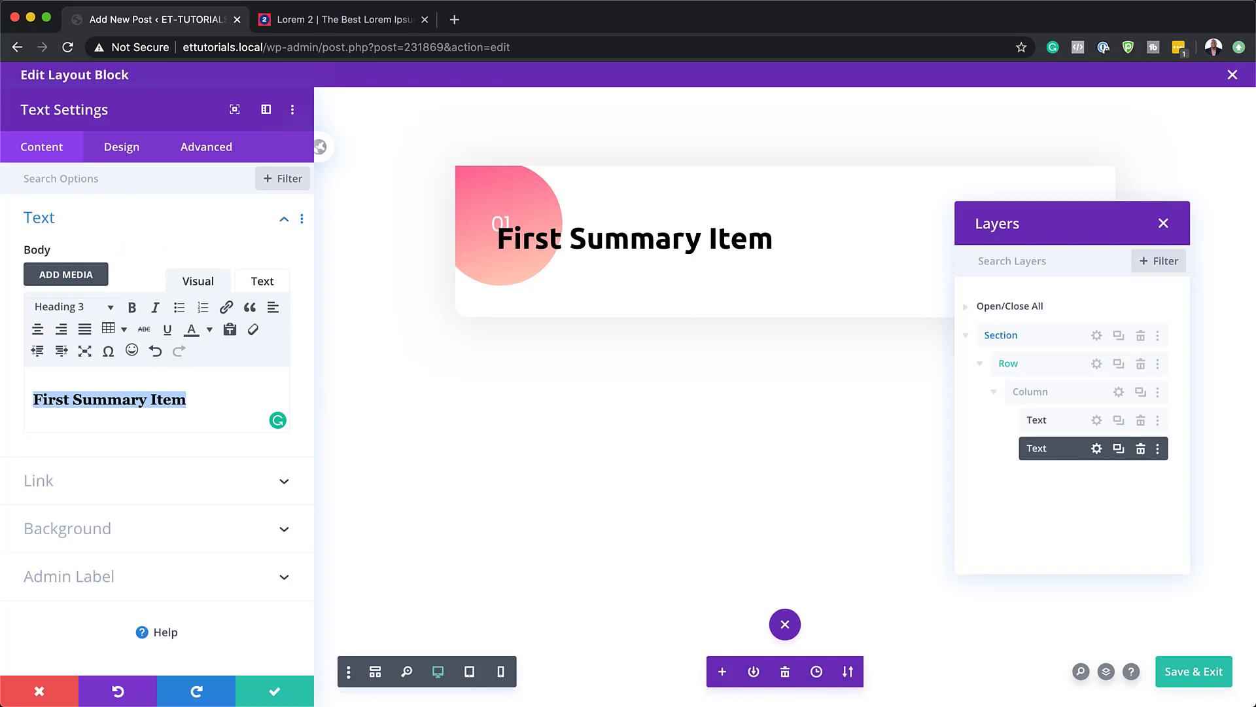
Set the Heading 3 text size of the title module to 23px
{"action": "left_click", "coordinate": [131, 152]}
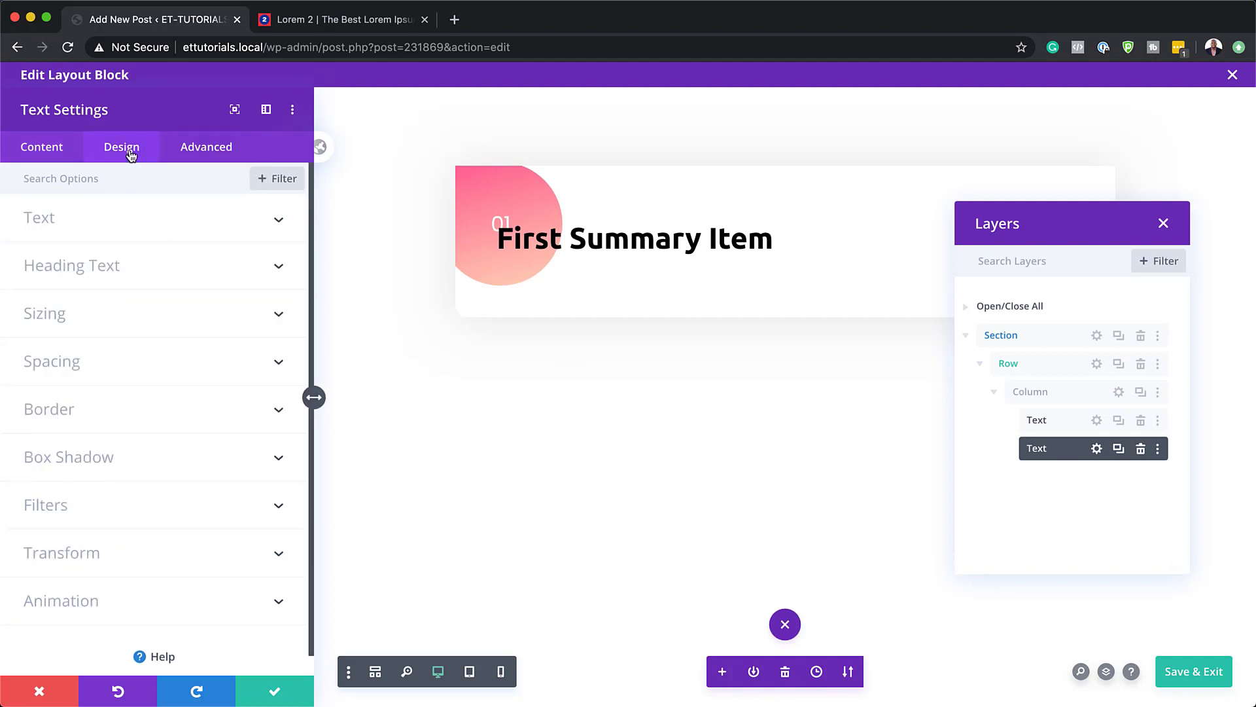
{"action": "left_click", "coordinate": [99, 265]}
{"action": "left_click", "coordinate": [128, 230]}
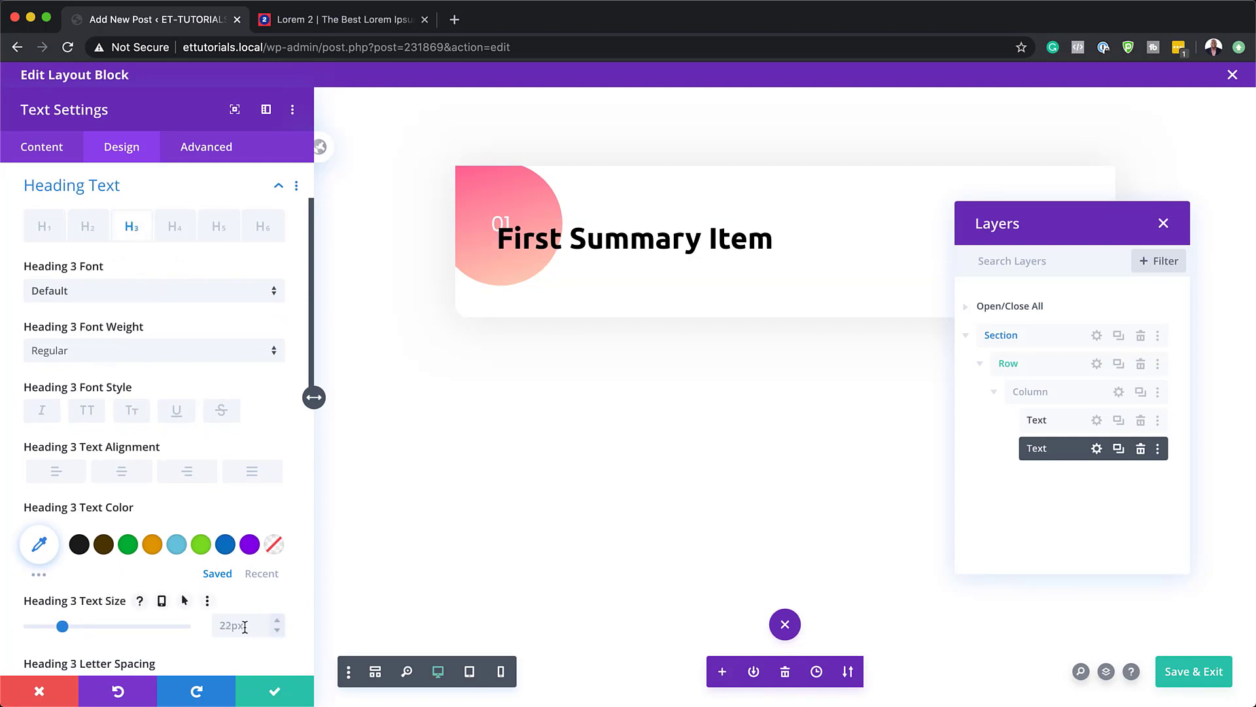
{"action": "left_click", "coordinate": [277, 620]}
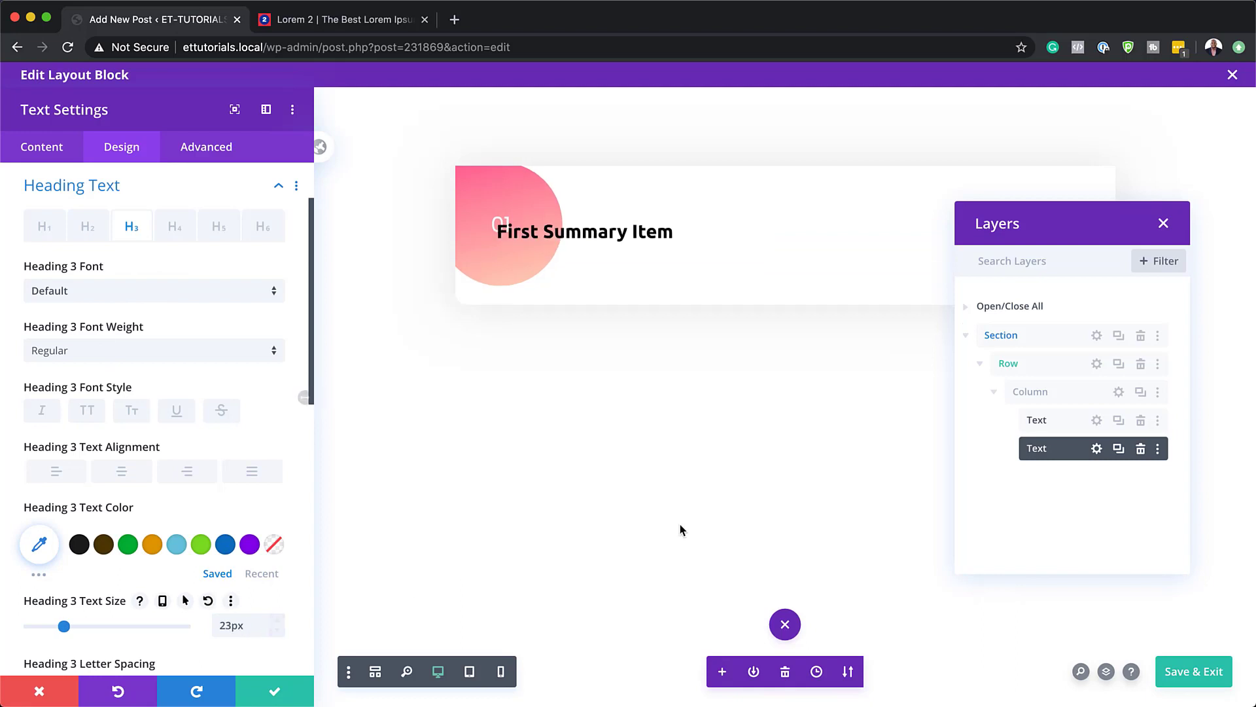
Set the title module's margin to 100px at the top and 20px at the bottom, and save the module settings
{"action": "scroll", "coordinate": [169, 354], "scroll_direction": "down", "scroll_amount": 8}
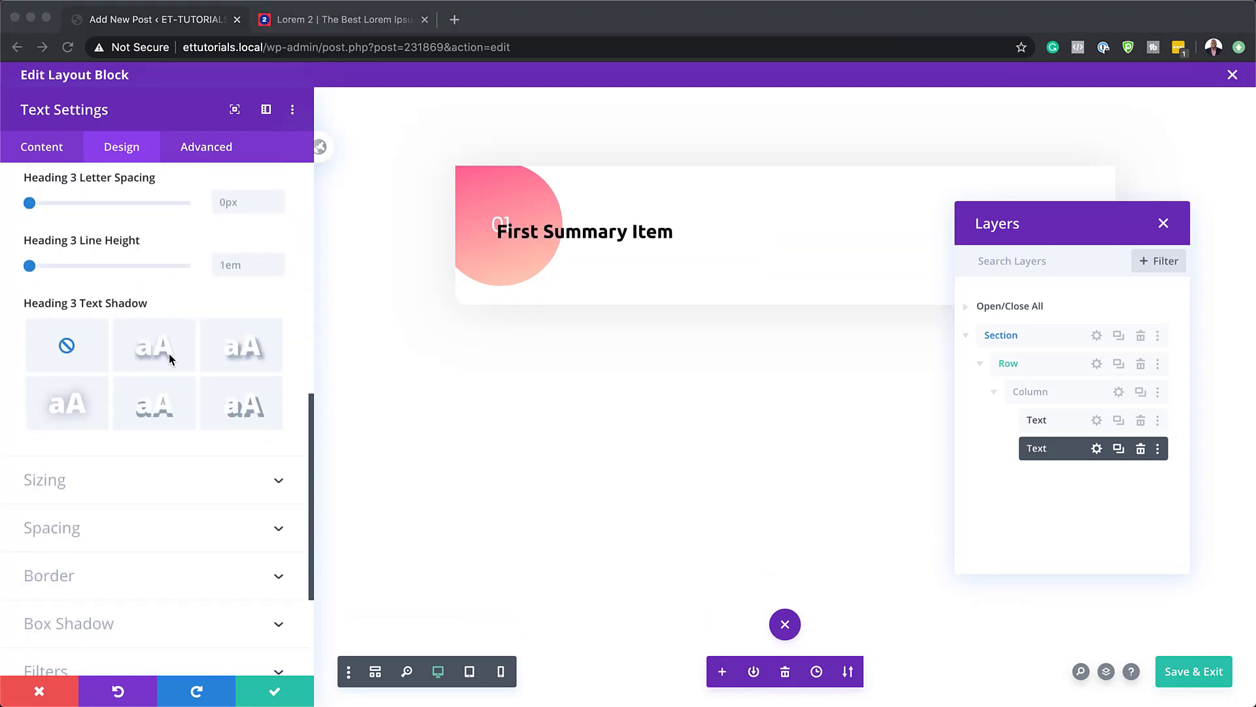
{"action": "left_click", "coordinate": [59, 527]}
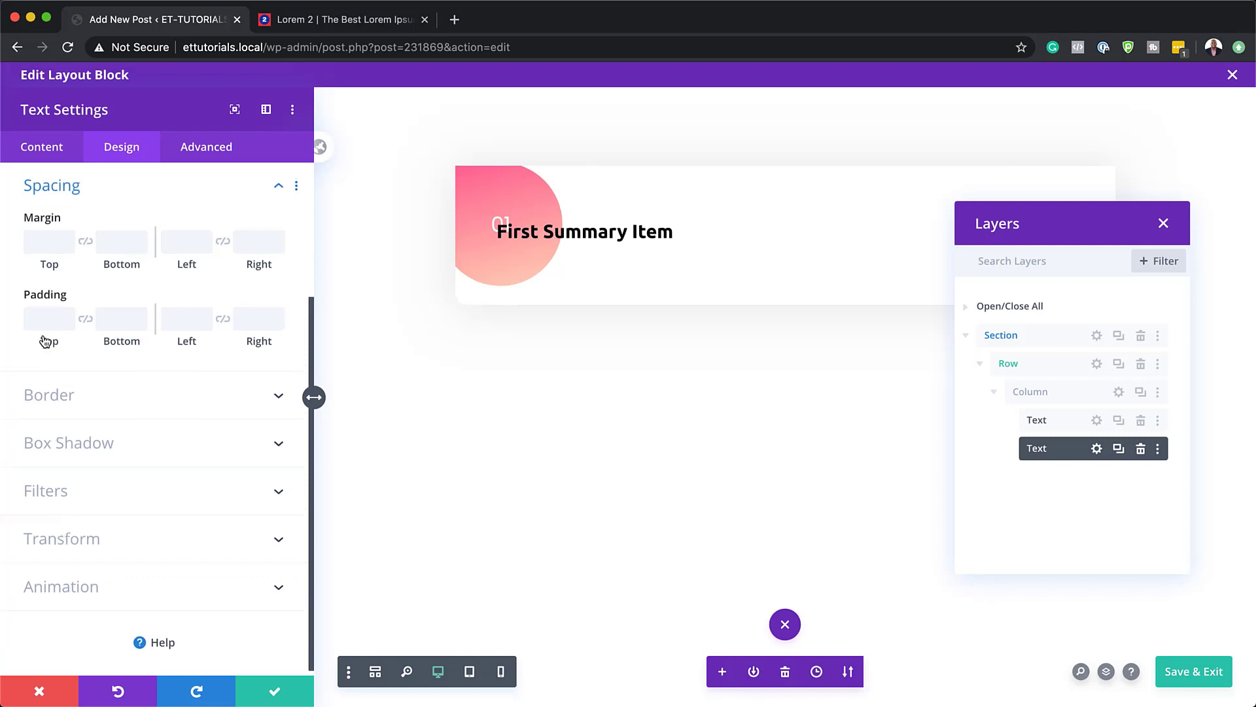
{"action": "left_click", "coordinate": [45, 245]}
{"action": "type", "text": "100px"}
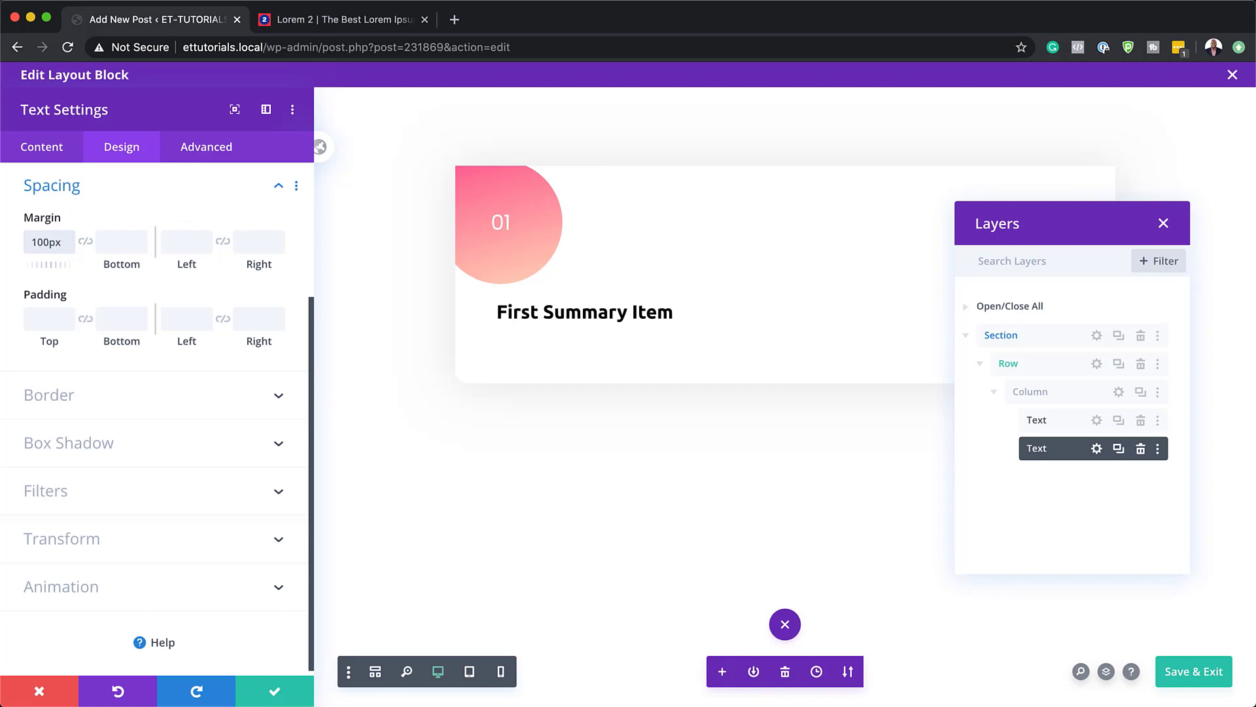
{"action": "key", "text": "super+Tab"}
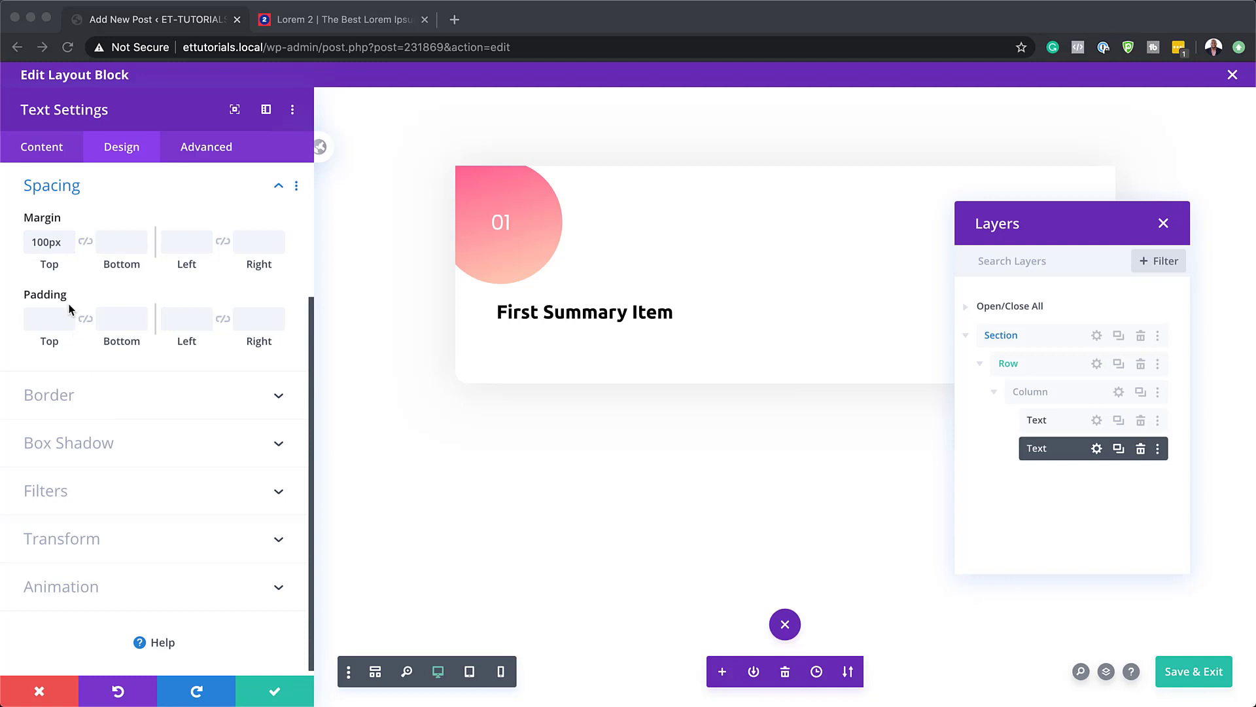
{"action": "left_click", "coordinate": [120, 242]}
{"action": "type", "text": "20px"}
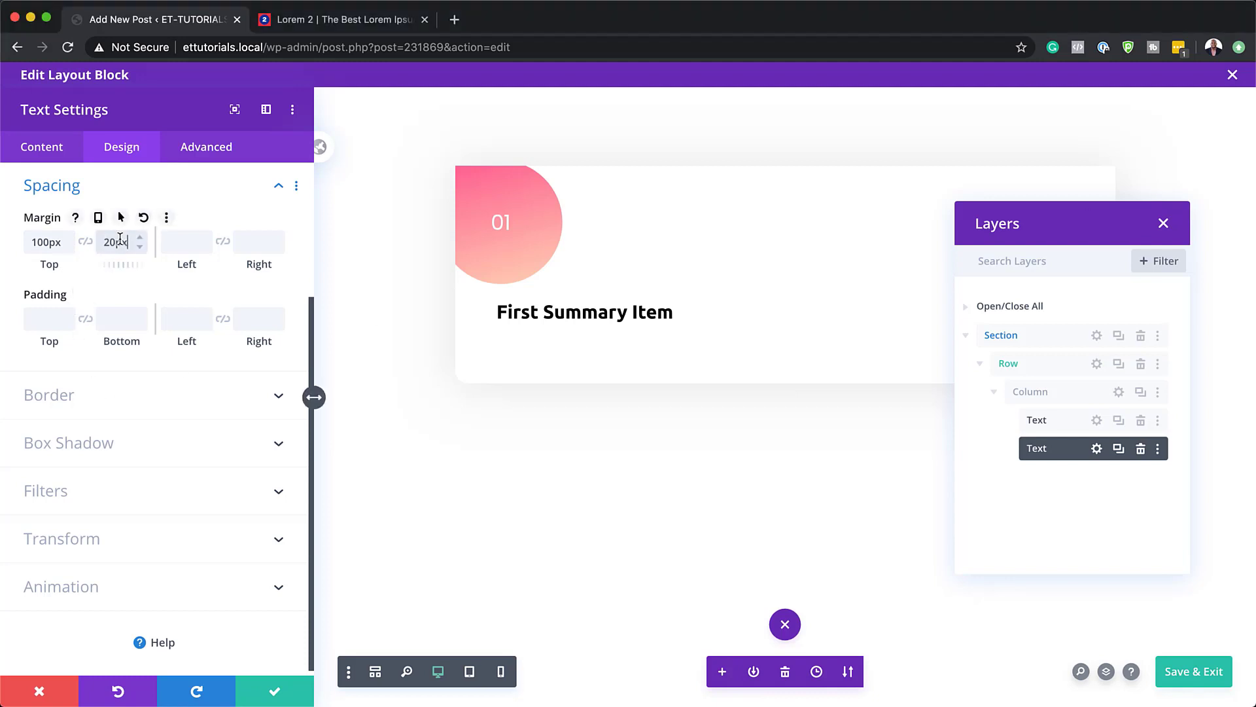
{"action": "left_click", "coordinate": [272, 695]}
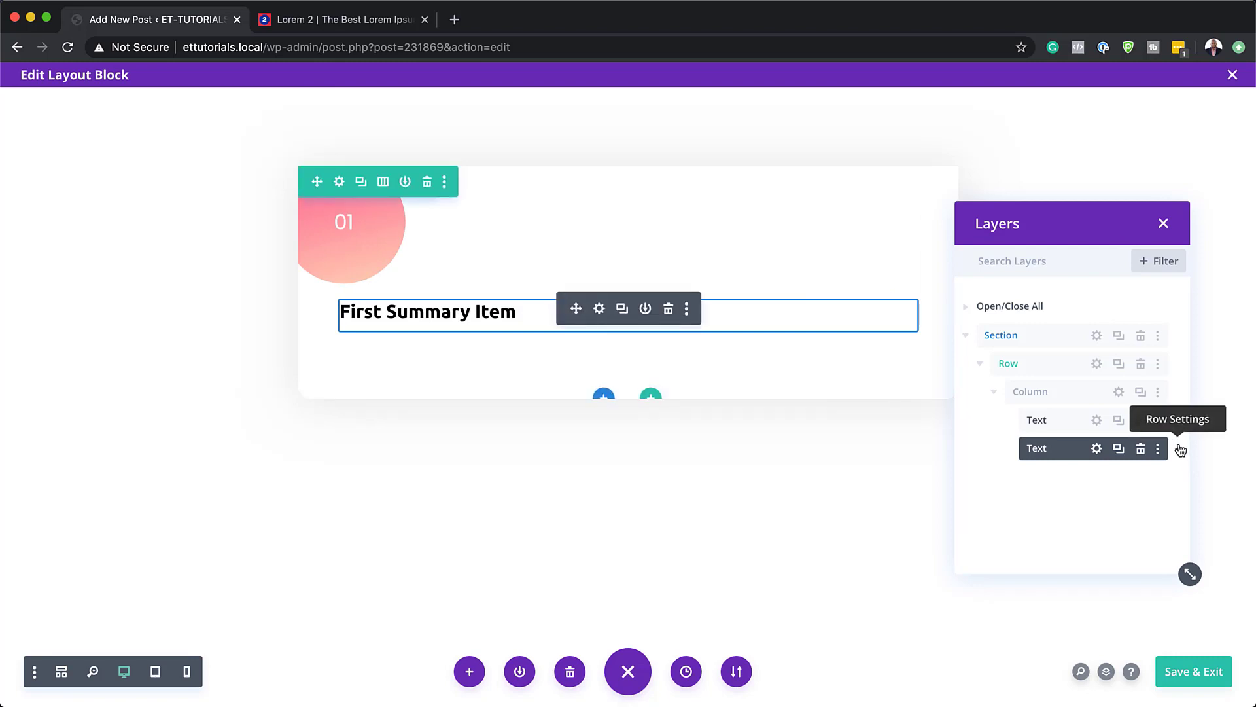
Insert a Divider module below the "First Summary Item" text module
{"action": "left_click", "coordinate": [1179, 449]}
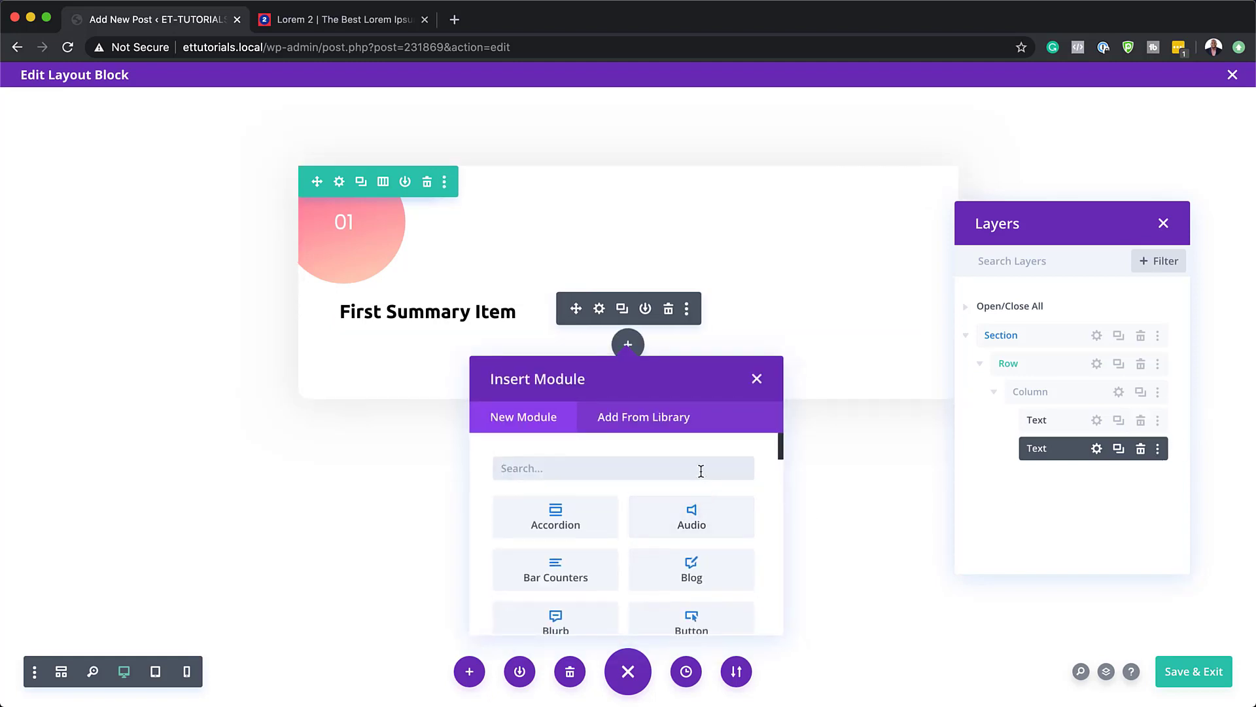
{"action": "type", "text": "div"}
{"action": "left_click", "coordinate": [572, 517]}
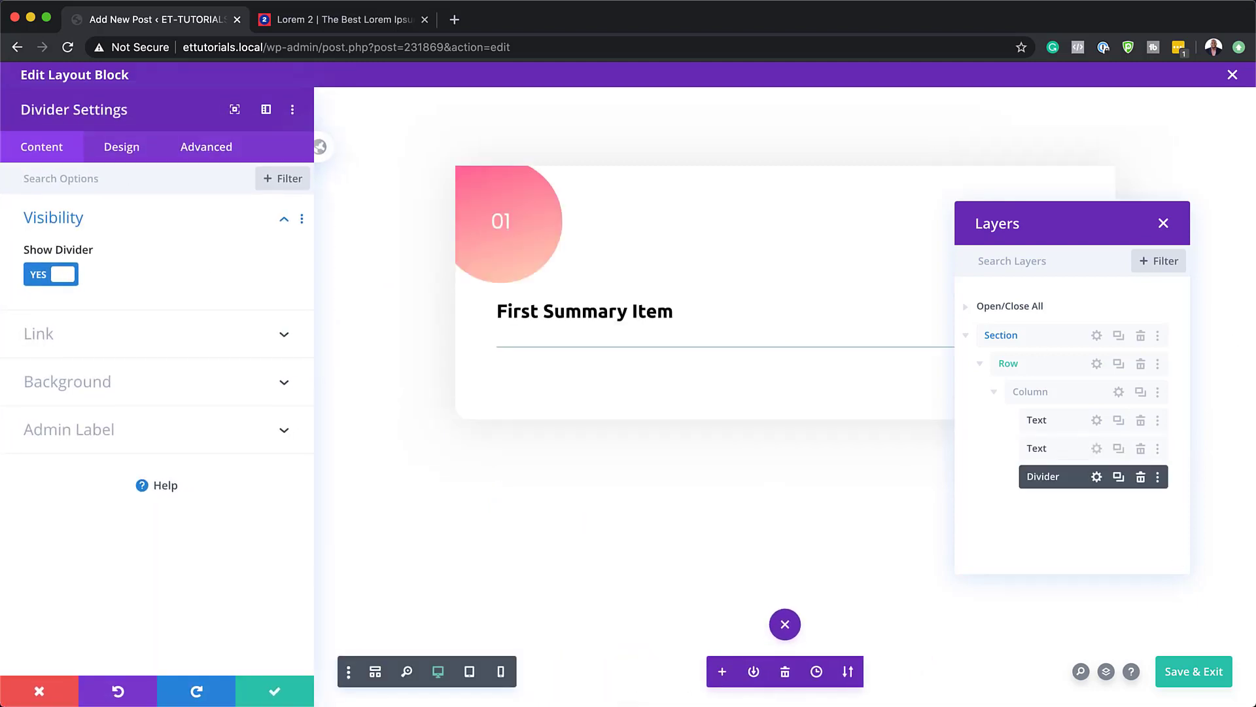
Set the divider's line color to #ff5e92
{"action": "key", "text": "super+Tab"}
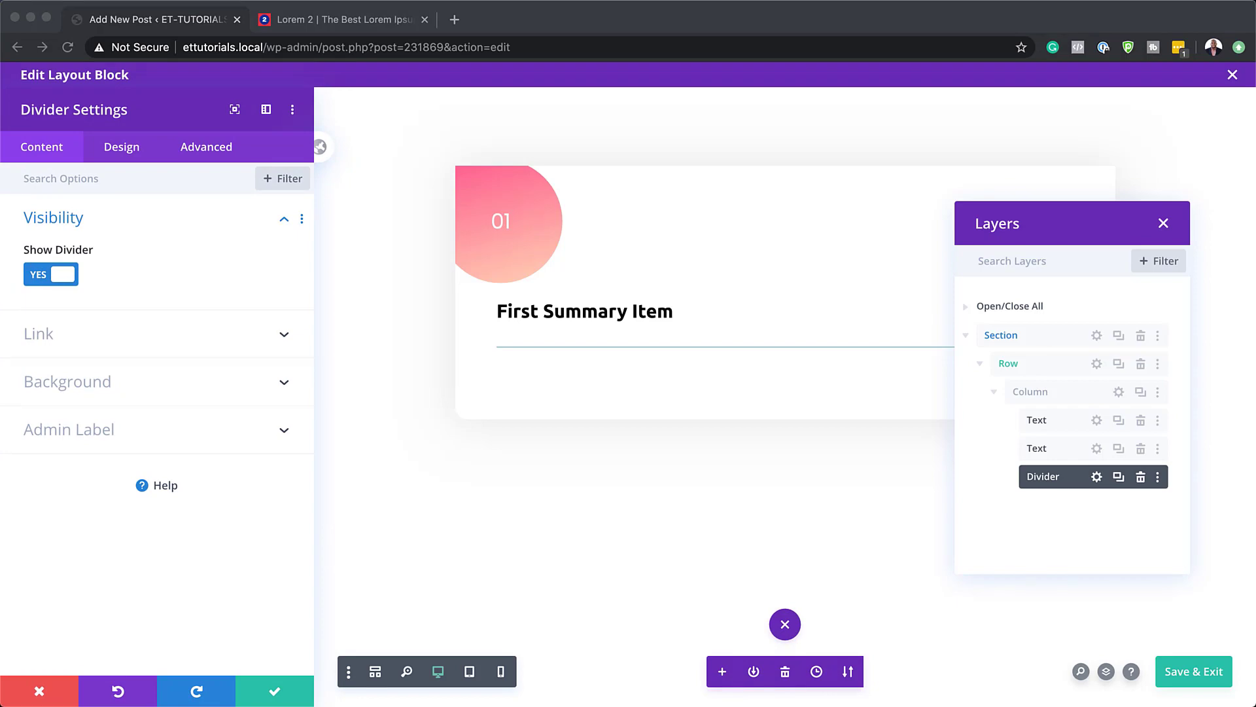
{"action": "key", "text": "super+Tab"}
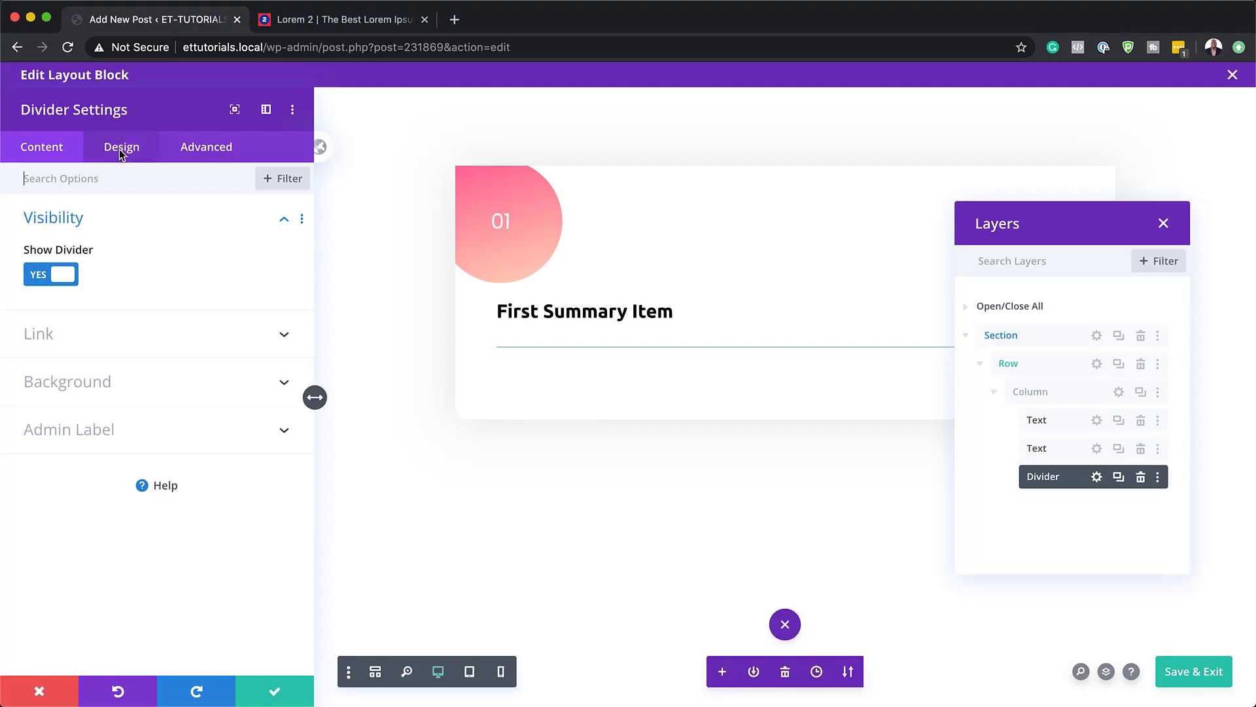
{"action": "left_click", "coordinate": [119, 149]}
{"action": "left_click", "coordinate": [68, 235]}
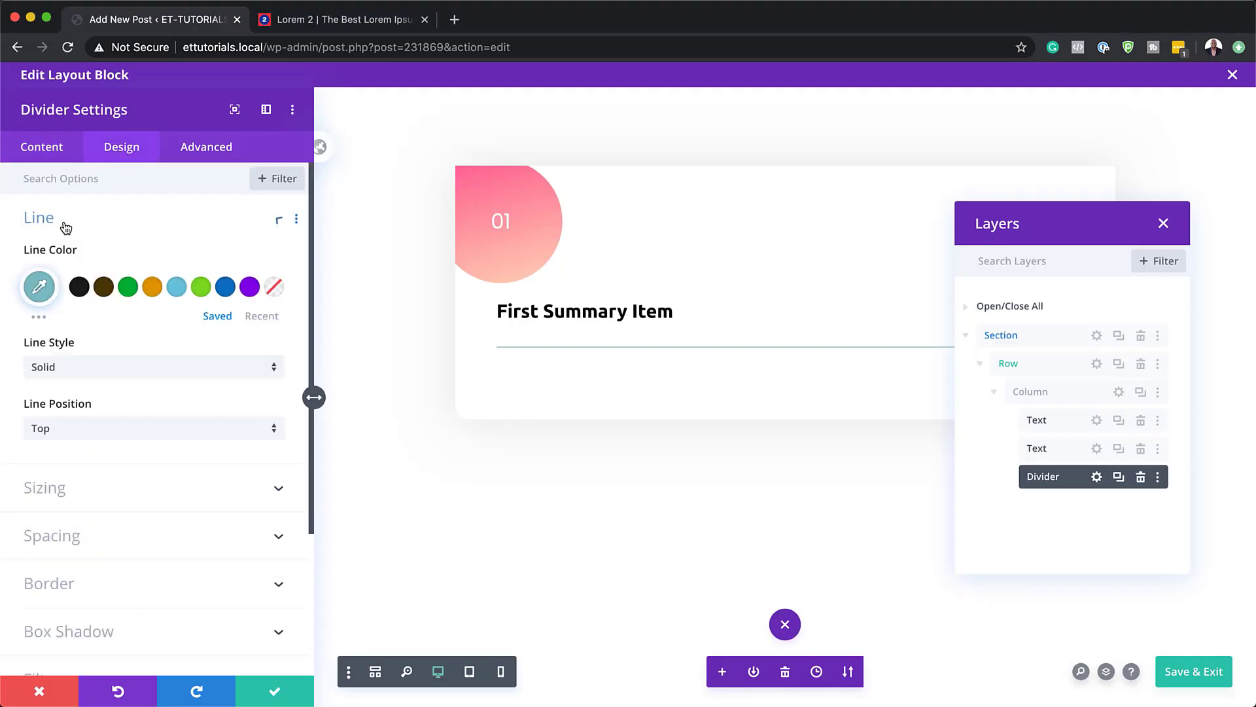
{"action": "left_click", "coordinate": [40, 288]}
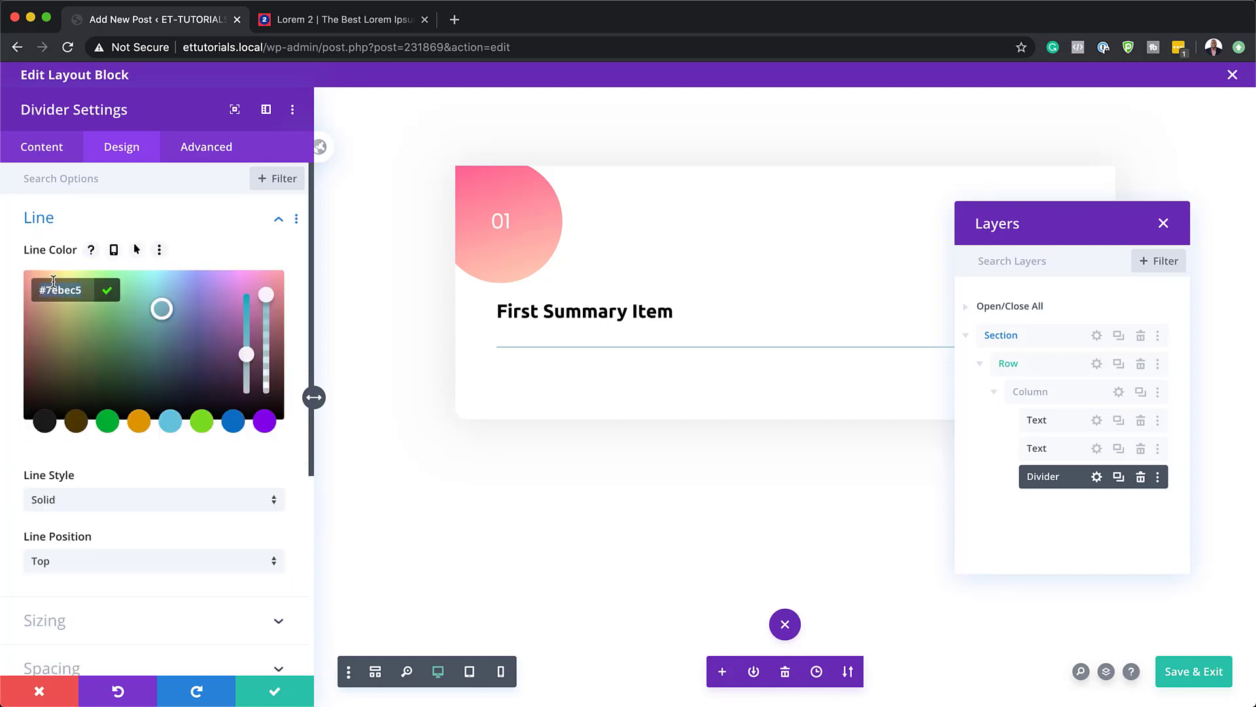
{"action": "type", "text": "#ff5e92"}
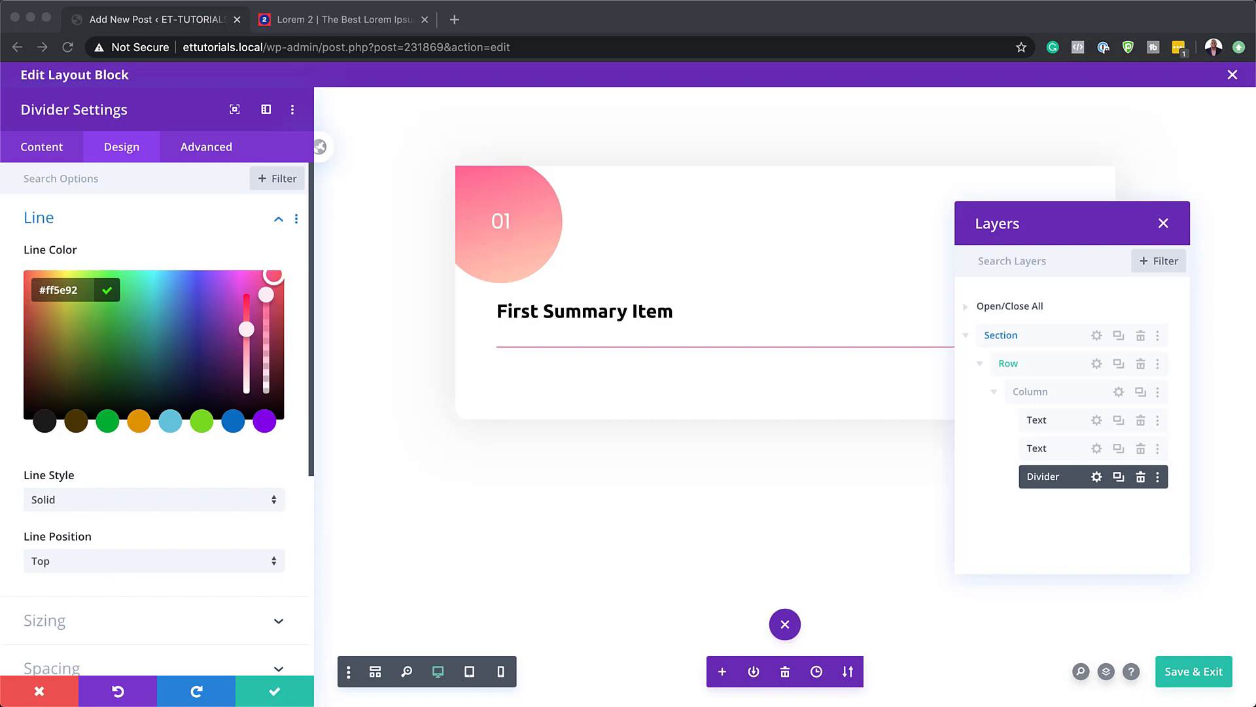
Size the divider with a weight of 2px and a width of 20%, and save its settings
{"action": "scroll", "coordinate": [194, 500], "scroll_direction": "down", "scroll_amount": 3}
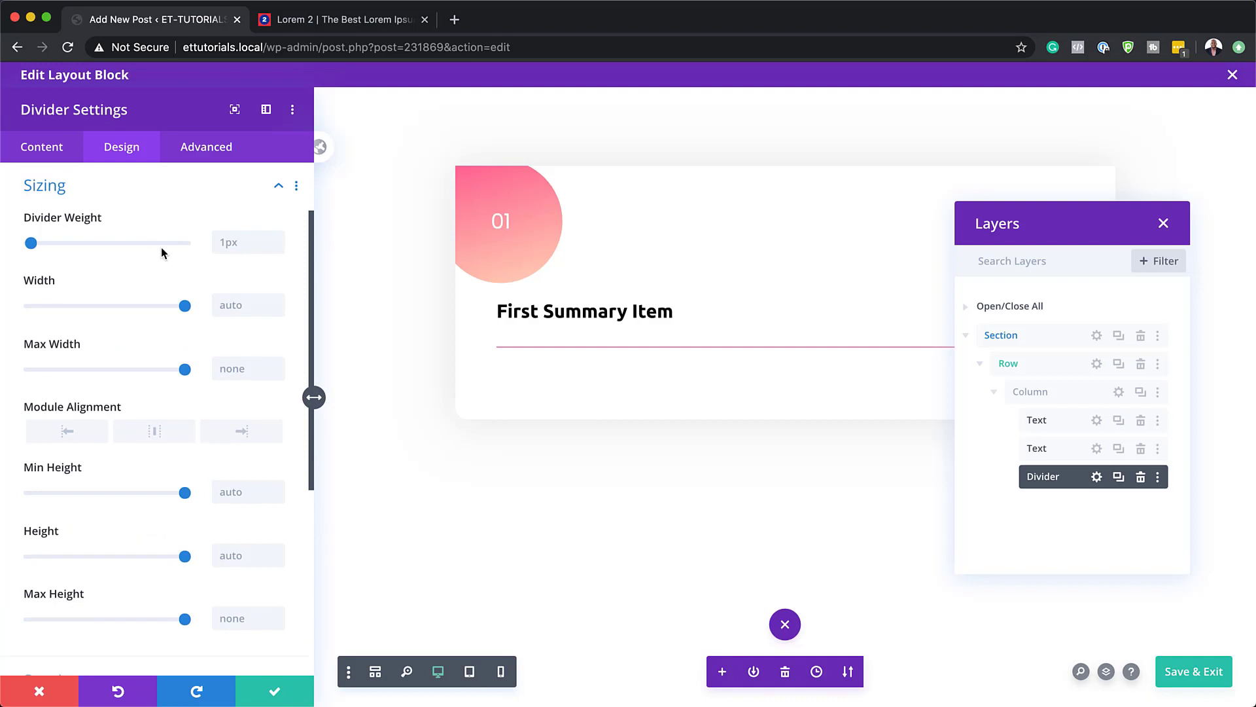
{"action": "left_click", "coordinate": [278, 240]}
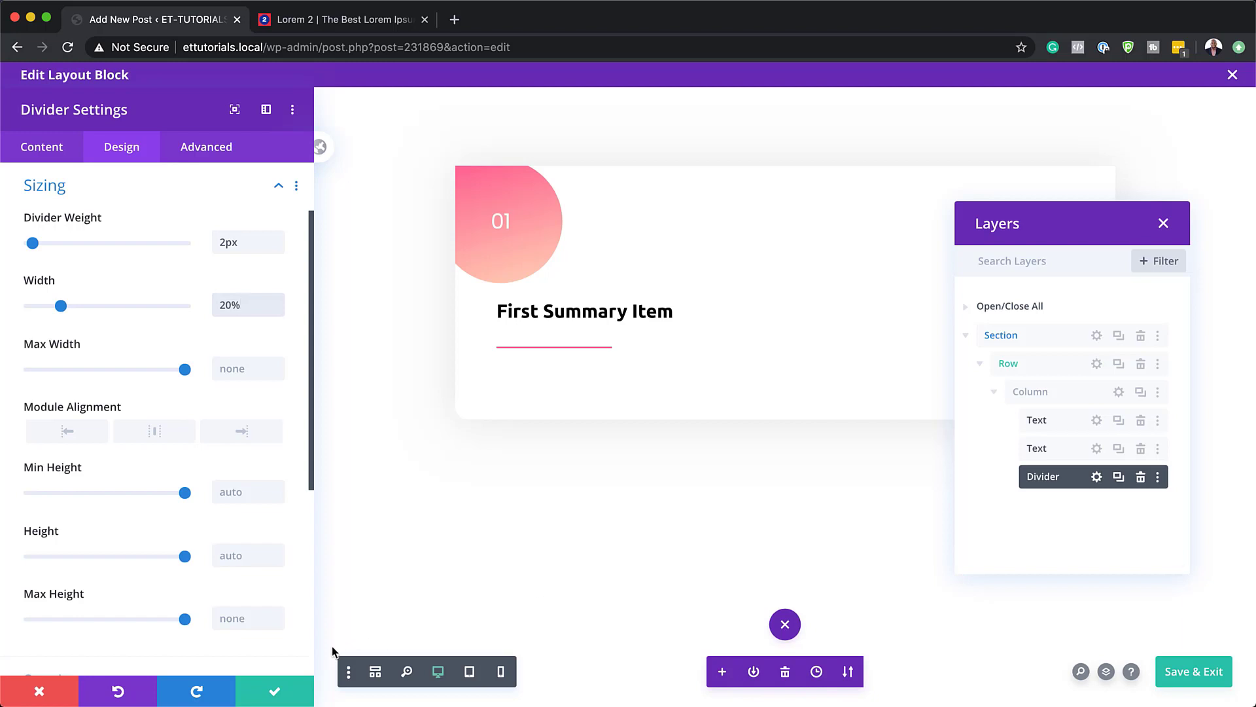
{"action": "left_click", "coordinate": [272, 695]}
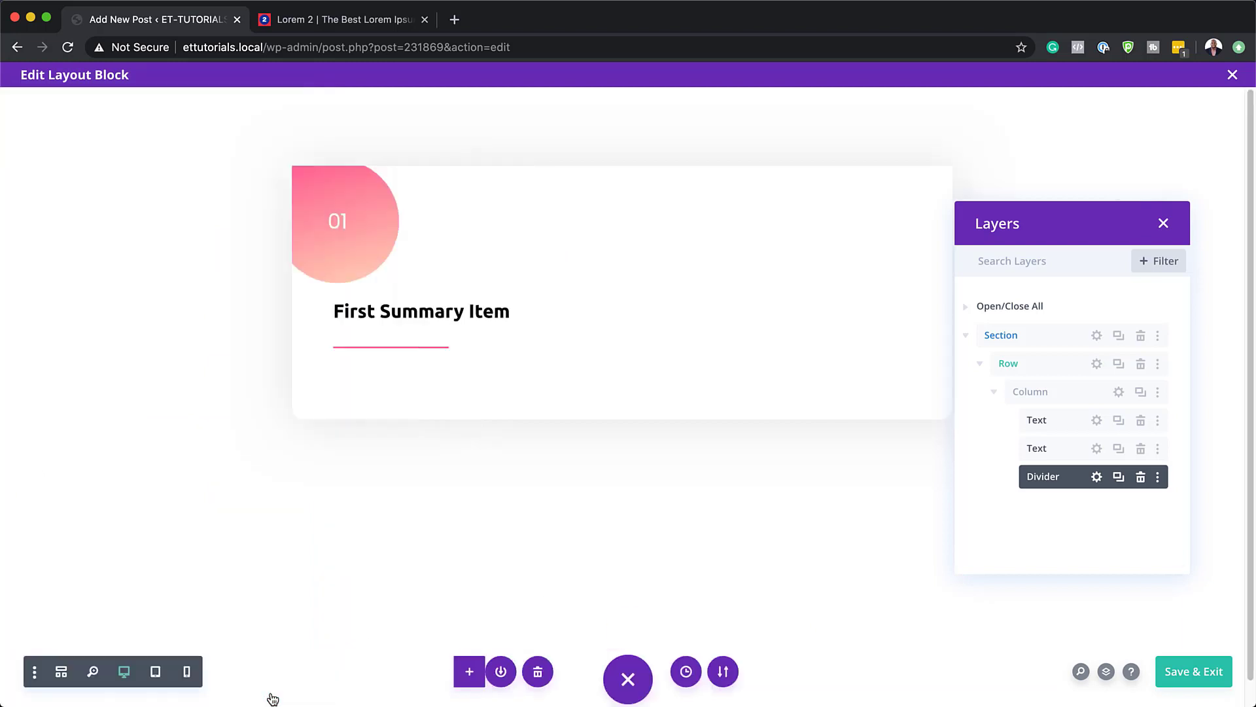
Insert a third Text module below the divider in the column
{"action": "left_click", "coordinate": [1181, 478]}
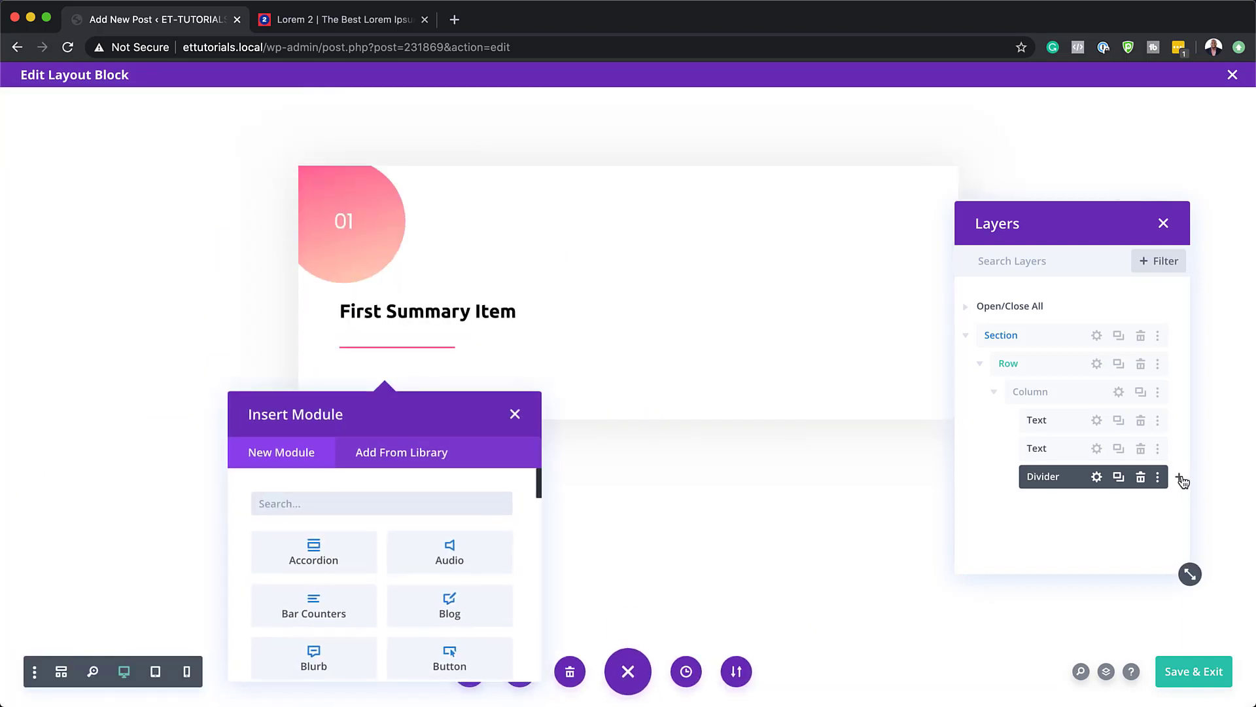
{"action": "left_click", "coordinate": [380, 503]}
{"action": "type", "text": "text"}
{"action": "left_click", "coordinate": [314, 556]}
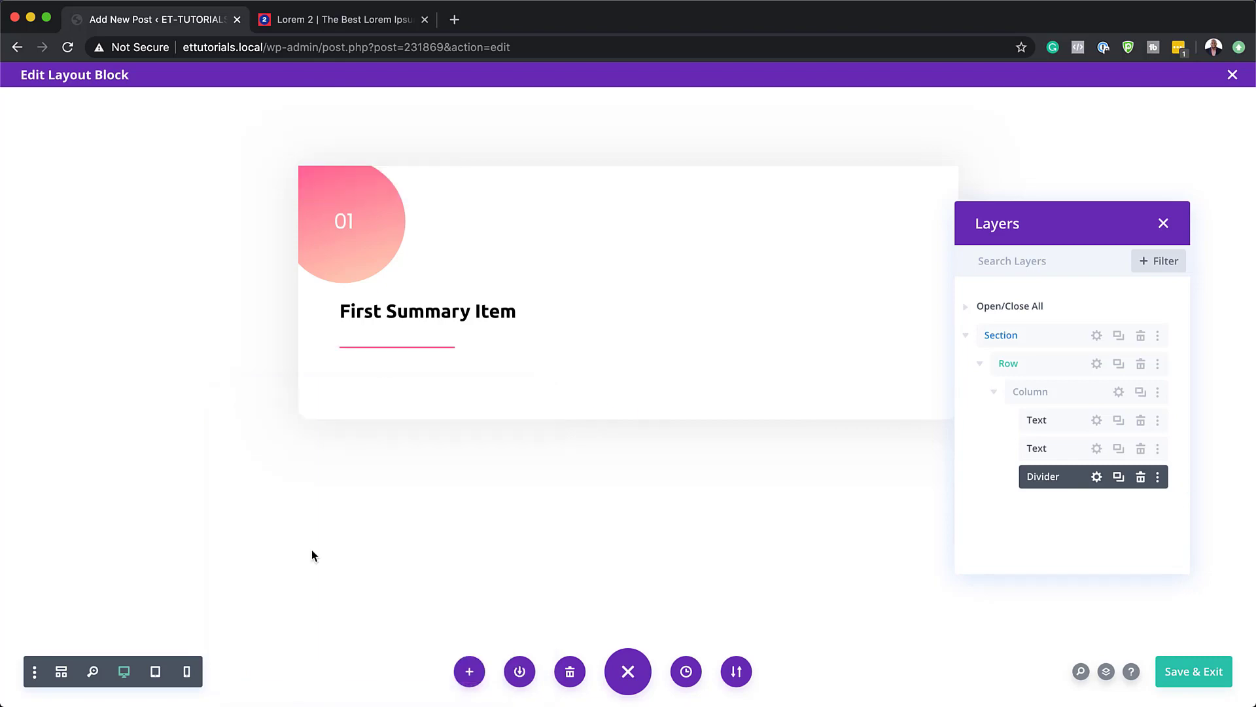
Copy the first short paragraph of placeholder text from the Lorem 2 page
{"action": "left_click", "coordinate": [404, 23]}
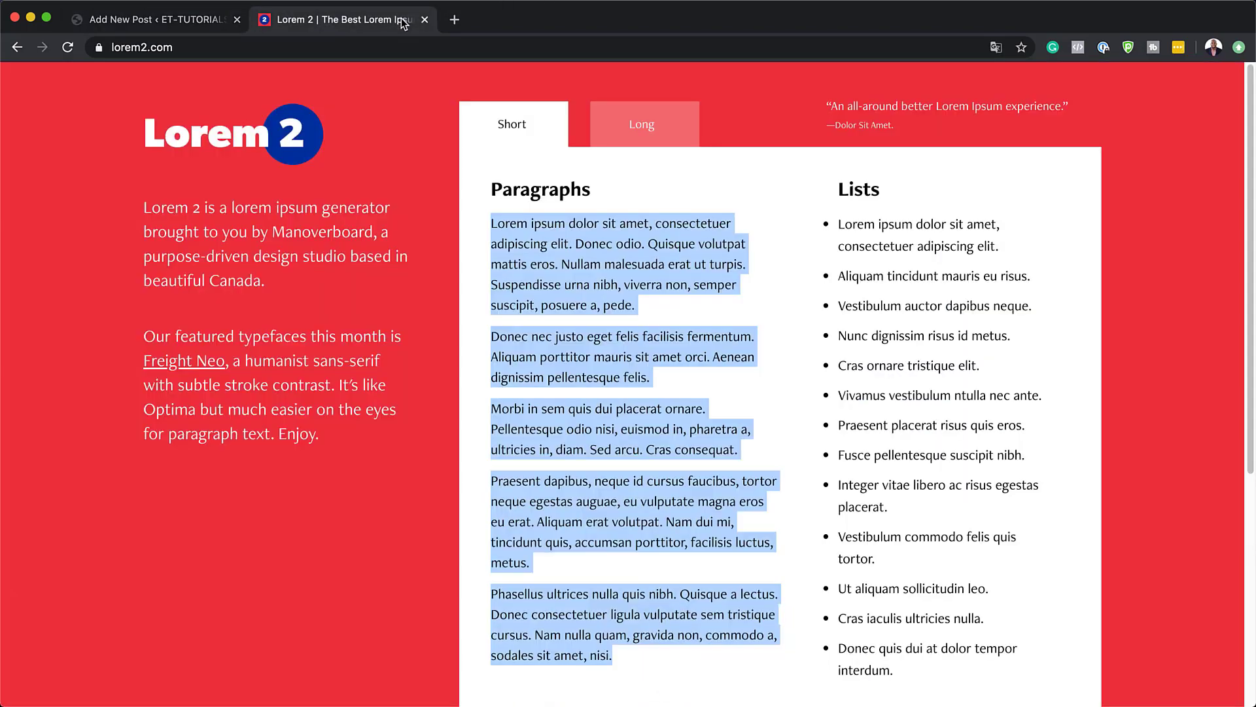
{"action": "left_click", "coordinate": [591, 270]}
{"action": "left_click_drag", "start_coordinate": [638, 307], "coordinate": [491, 226]}
{"action": "key", "text": "super+c"}
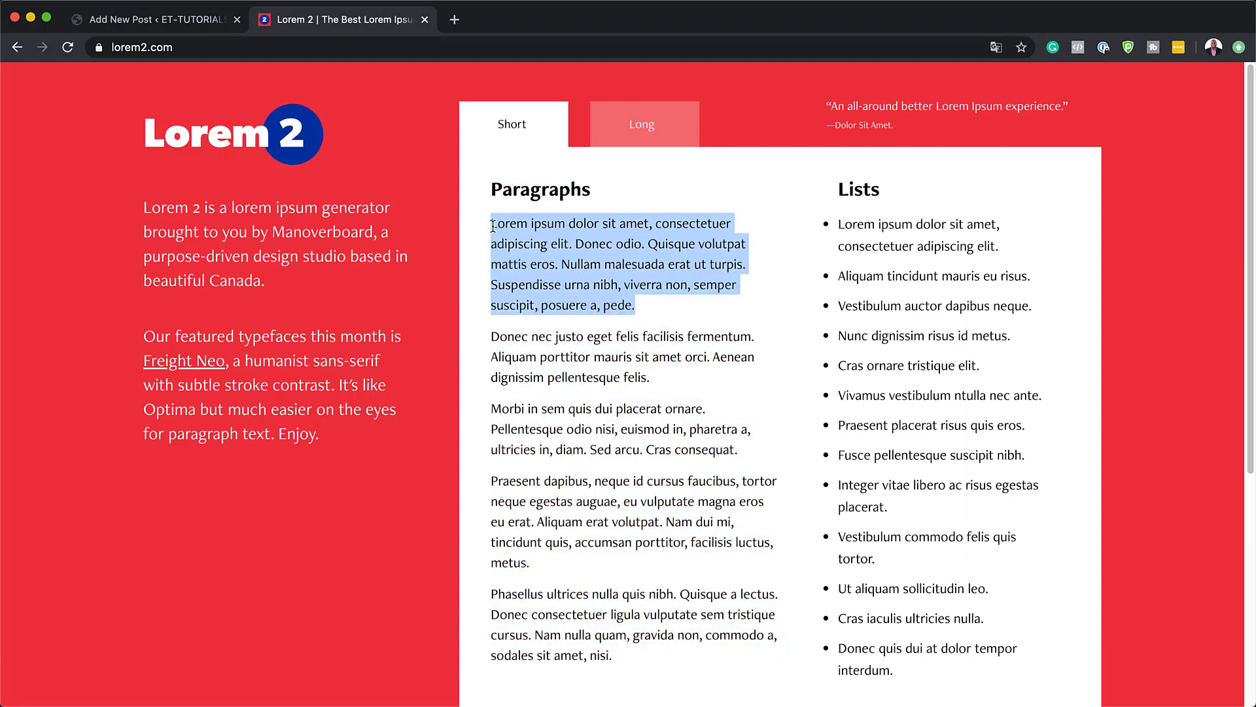
Replace the new text module's default body in the post with the copied Lorem ipsum paragraph and save the module
{"action": "left_click", "coordinate": [209, 20]}
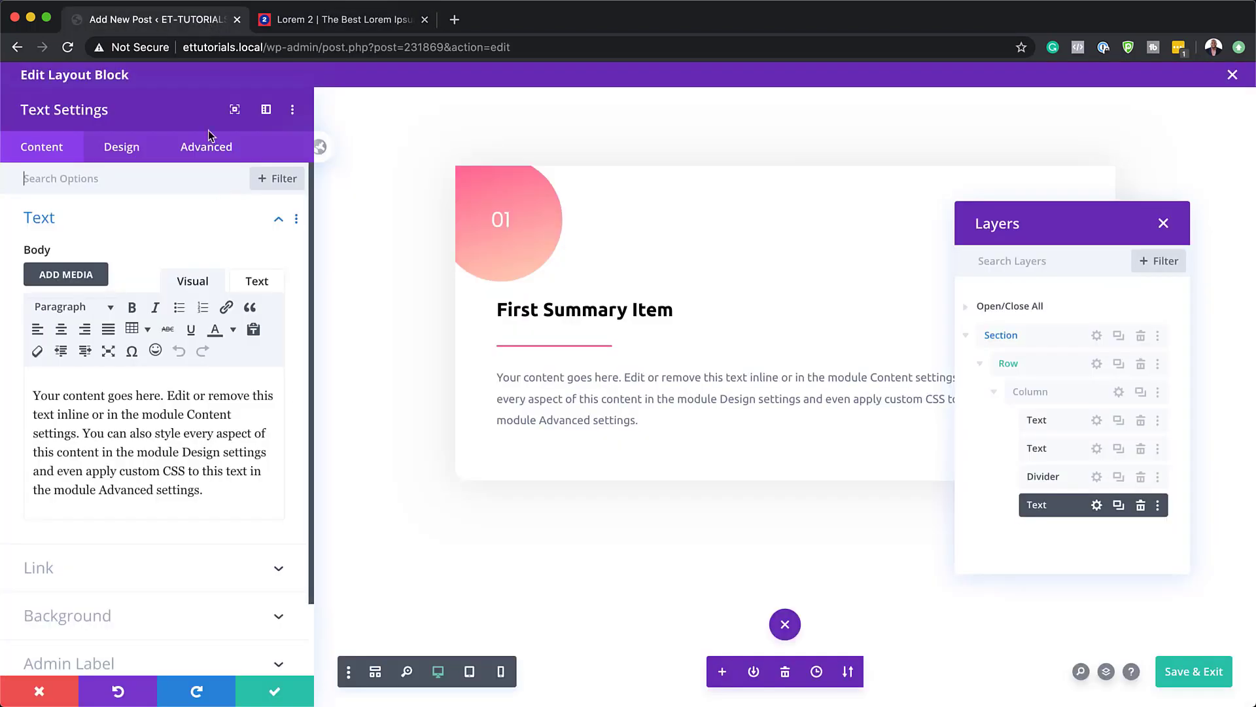
{"action": "left_click_drag", "start_coordinate": [204, 491], "coordinate": [24, 387]}
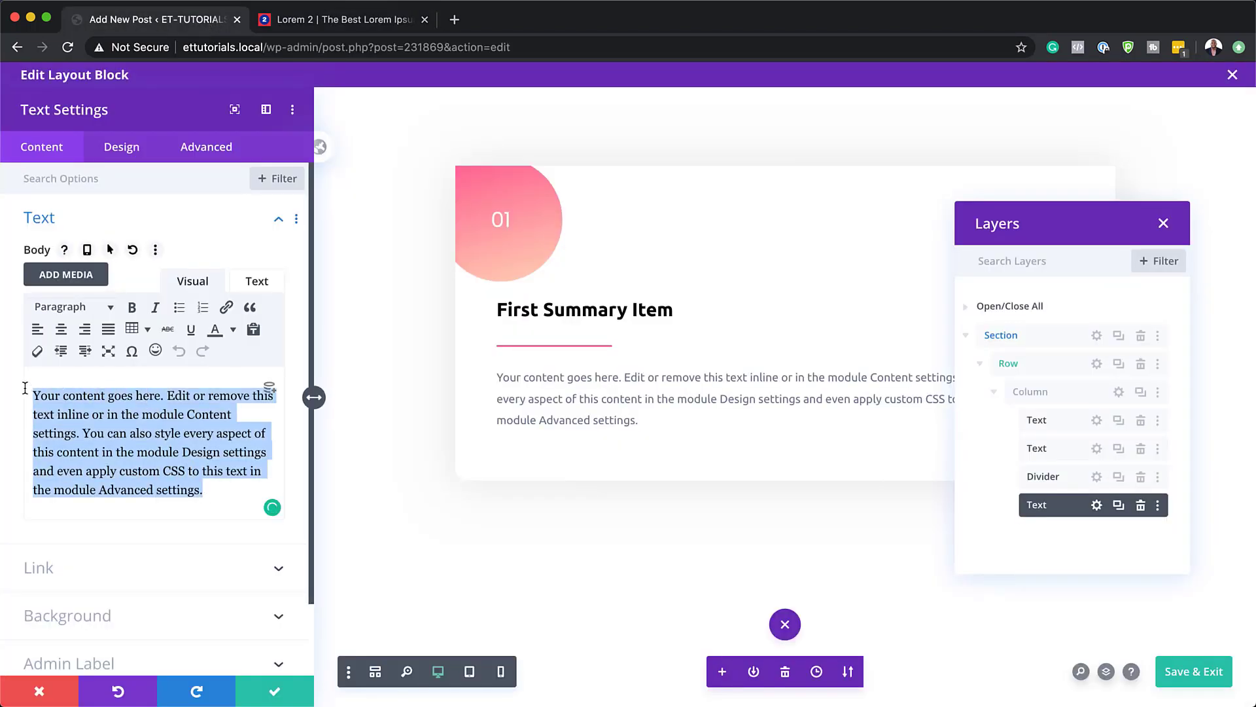
{"action": "key", "text": "super+v"}
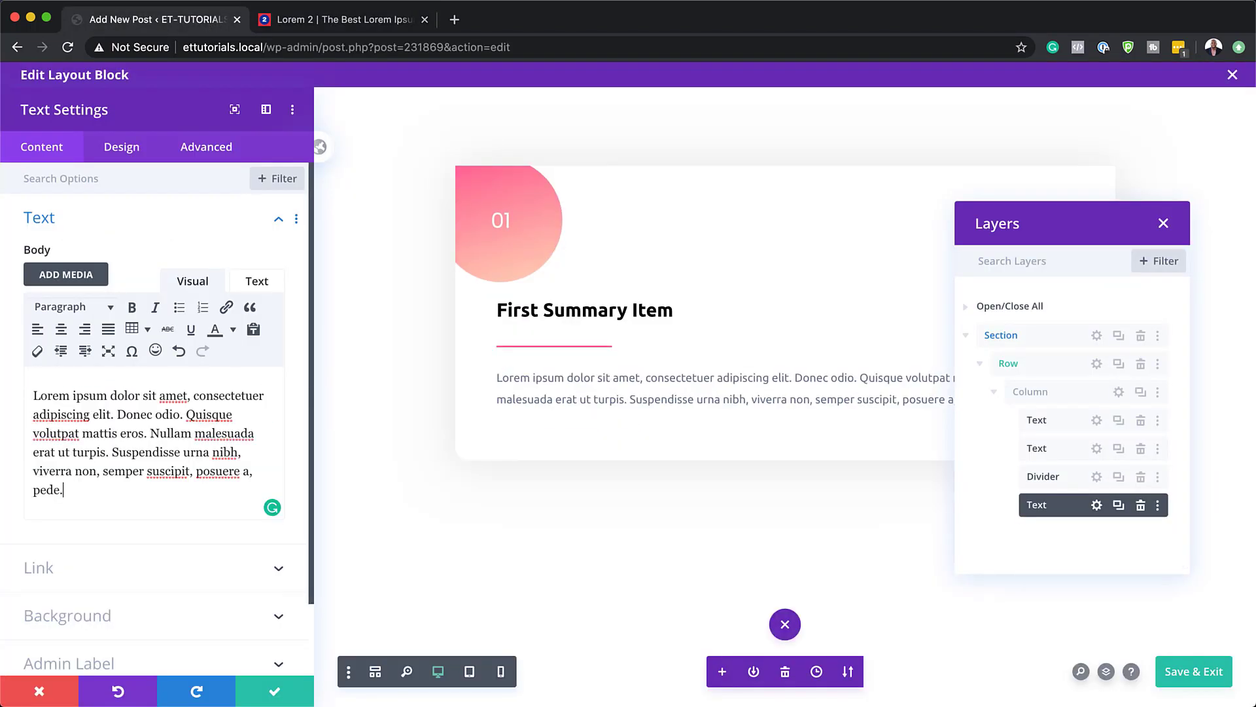
{"action": "left_click", "coordinate": [275, 691]}
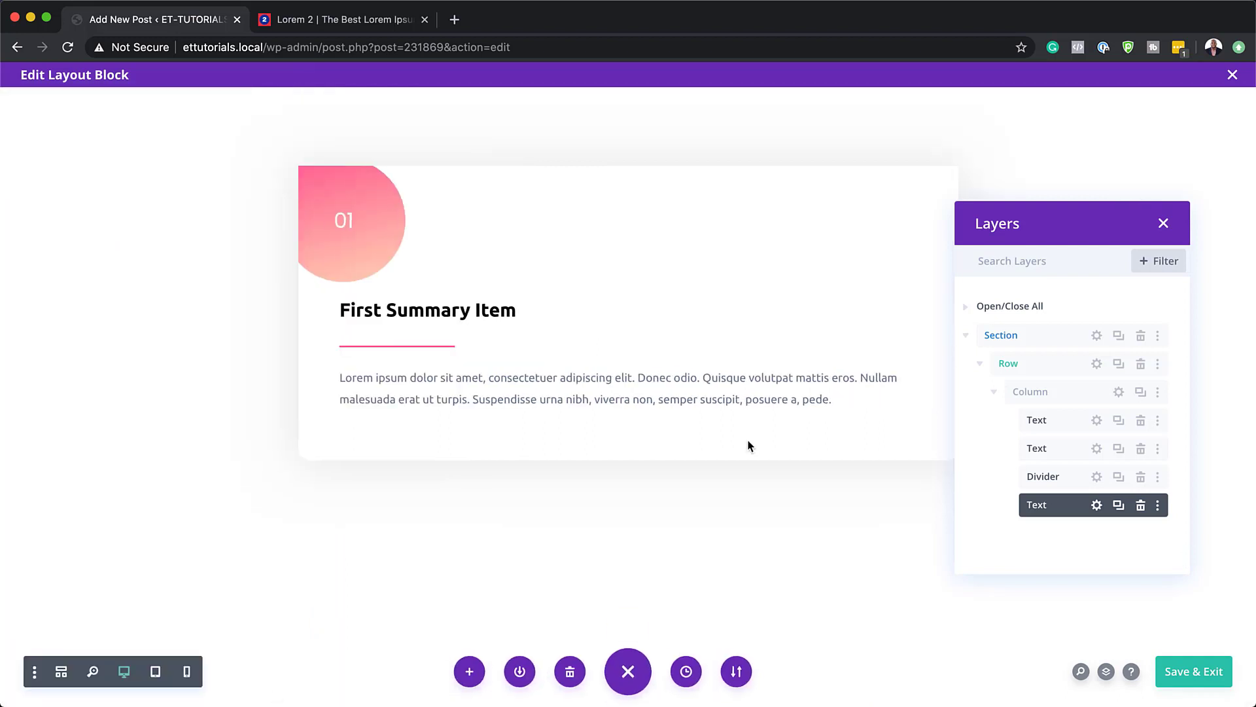
Close the layers list and duplicate the row's summary column to create a second one beside it
{"action": "left_click", "coordinate": [1164, 224]}
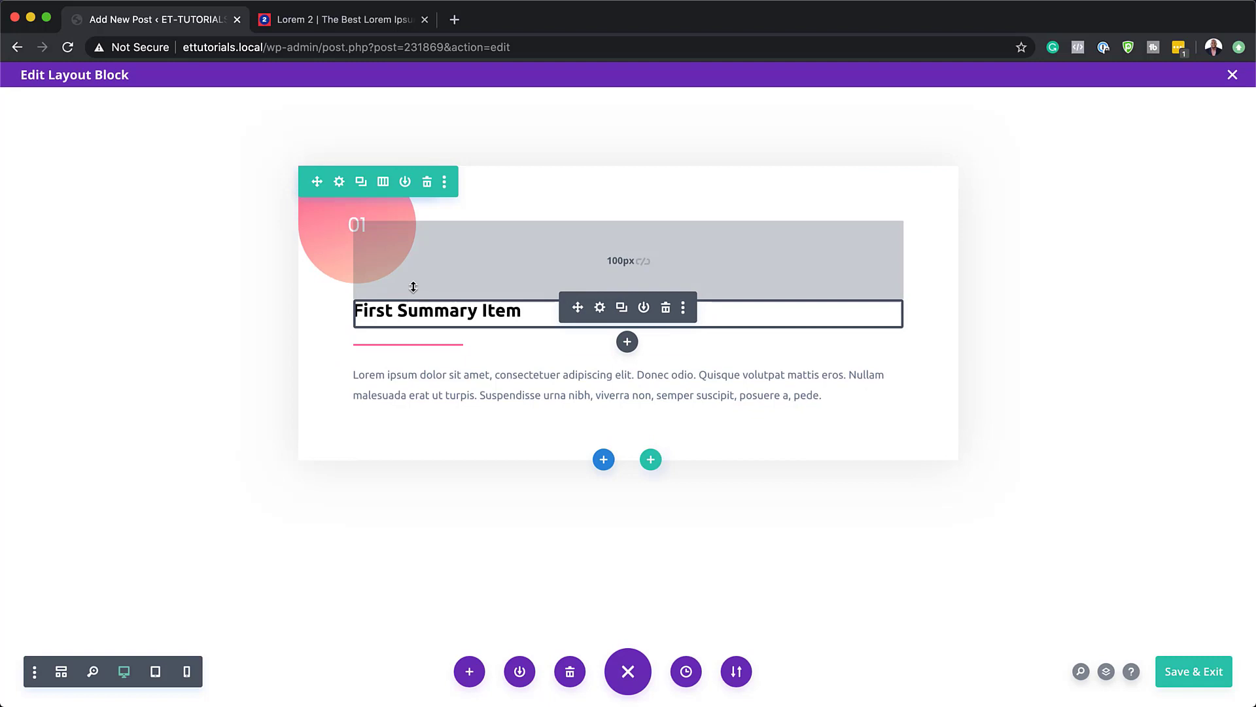
{"action": "left_click", "coordinate": [340, 184]}
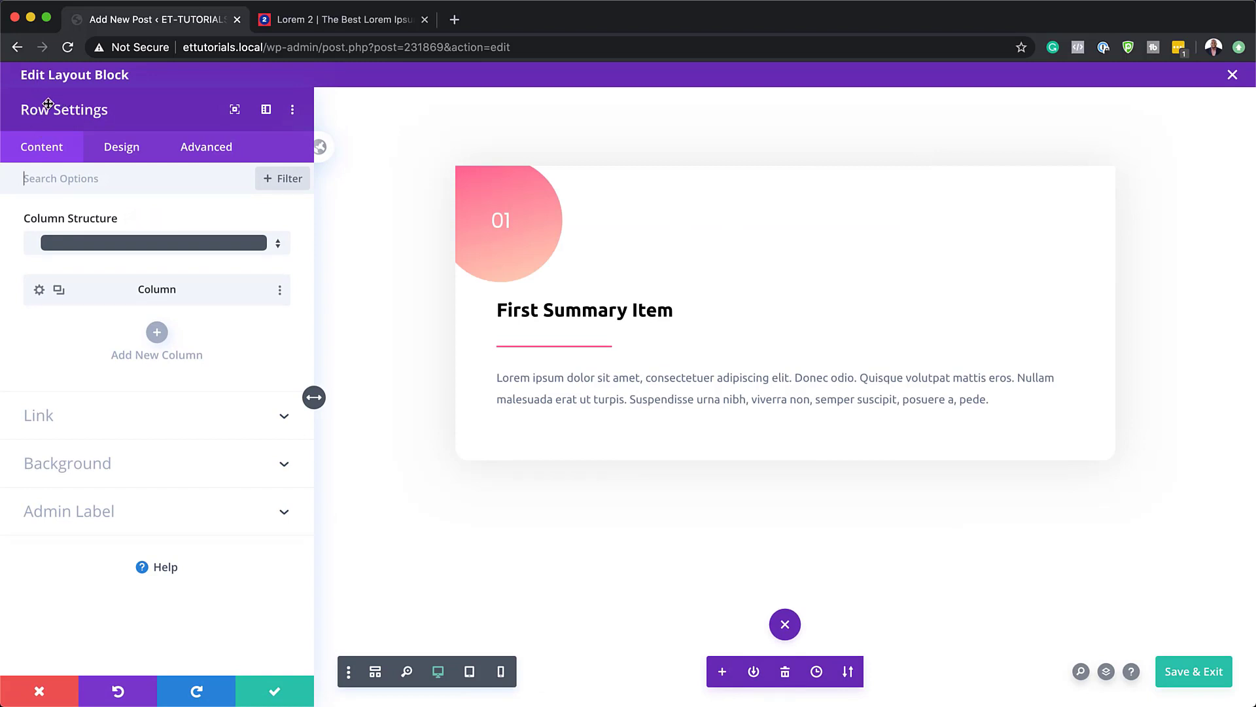
{"action": "left_click", "coordinate": [59, 289]}
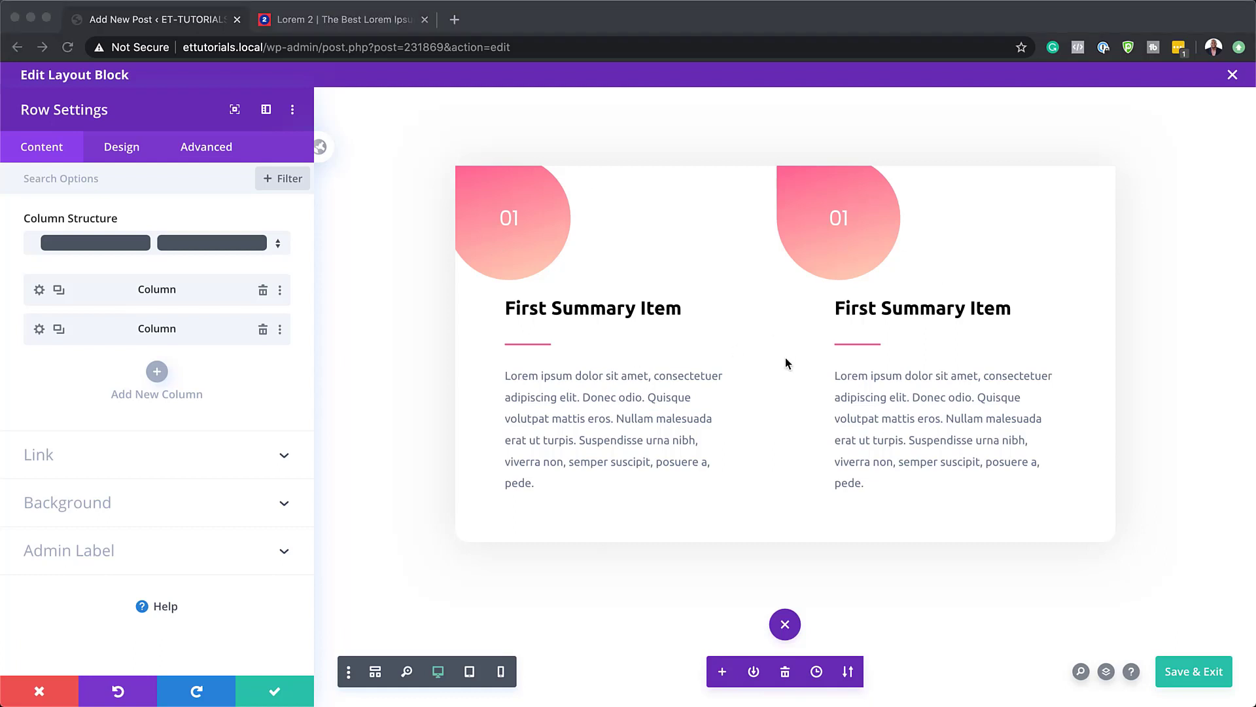
Set the second column's box shadow color to rgba(0,0,0,0.06), and save the column and row settings
{"action": "left_click", "coordinate": [39, 329]}
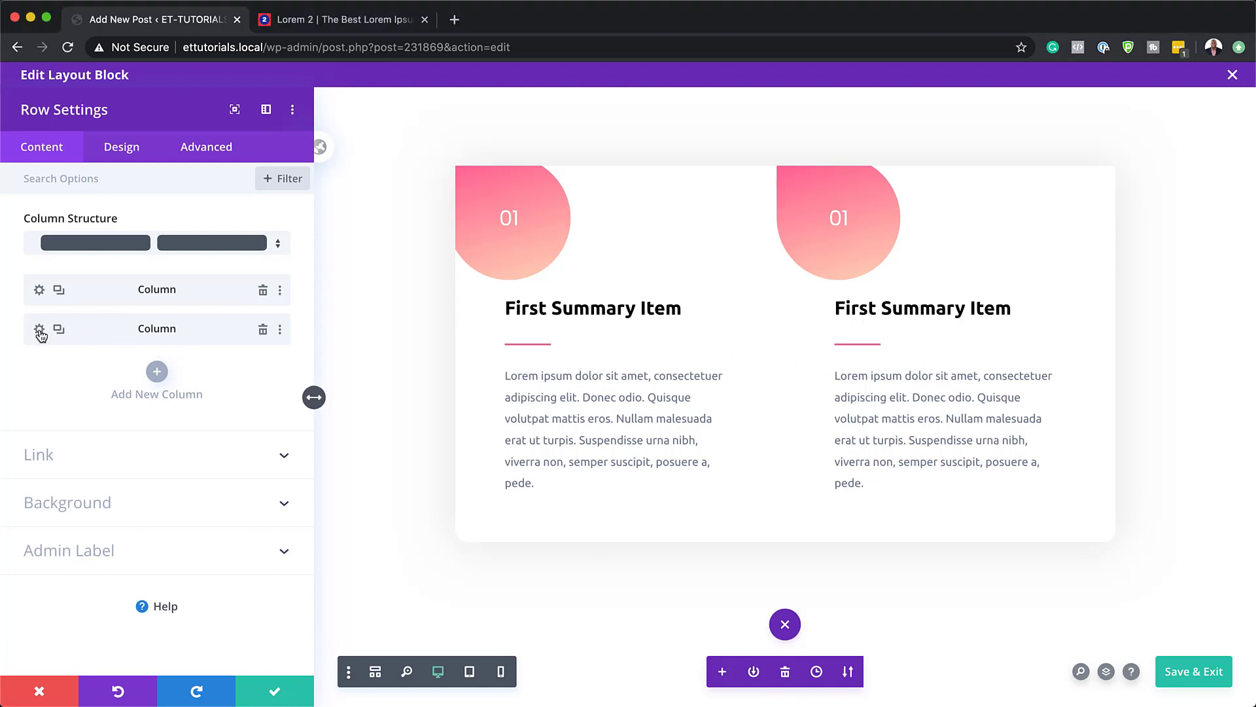
{"action": "left_click", "coordinate": [137, 154]}
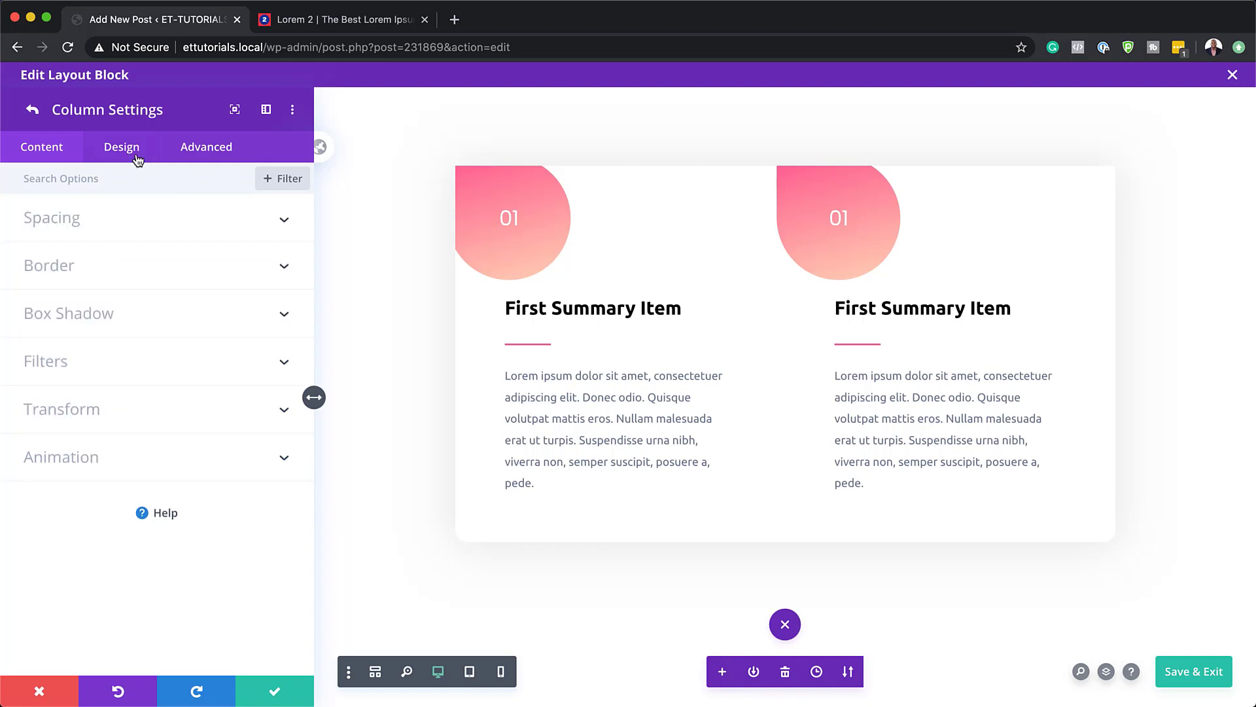
{"action": "left_click", "coordinate": [85, 314]}
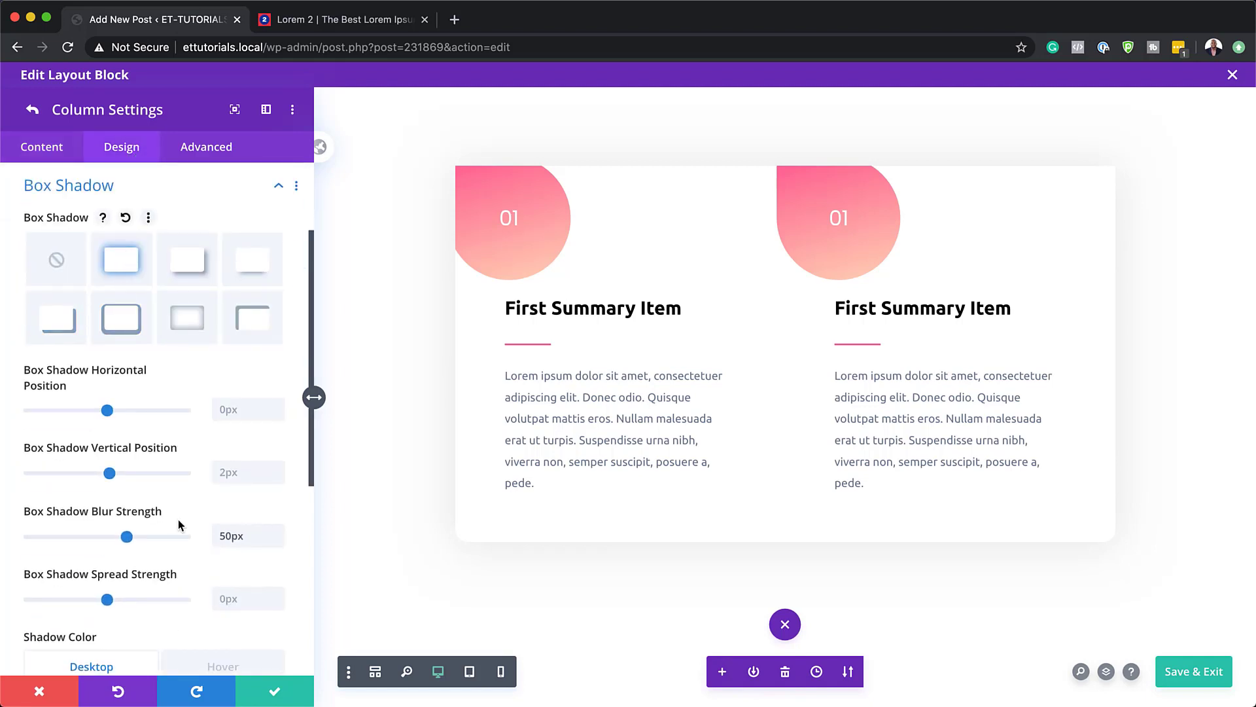
{"action": "scroll", "coordinate": [218, 580], "scroll_direction": "down", "scroll_amount": 5}
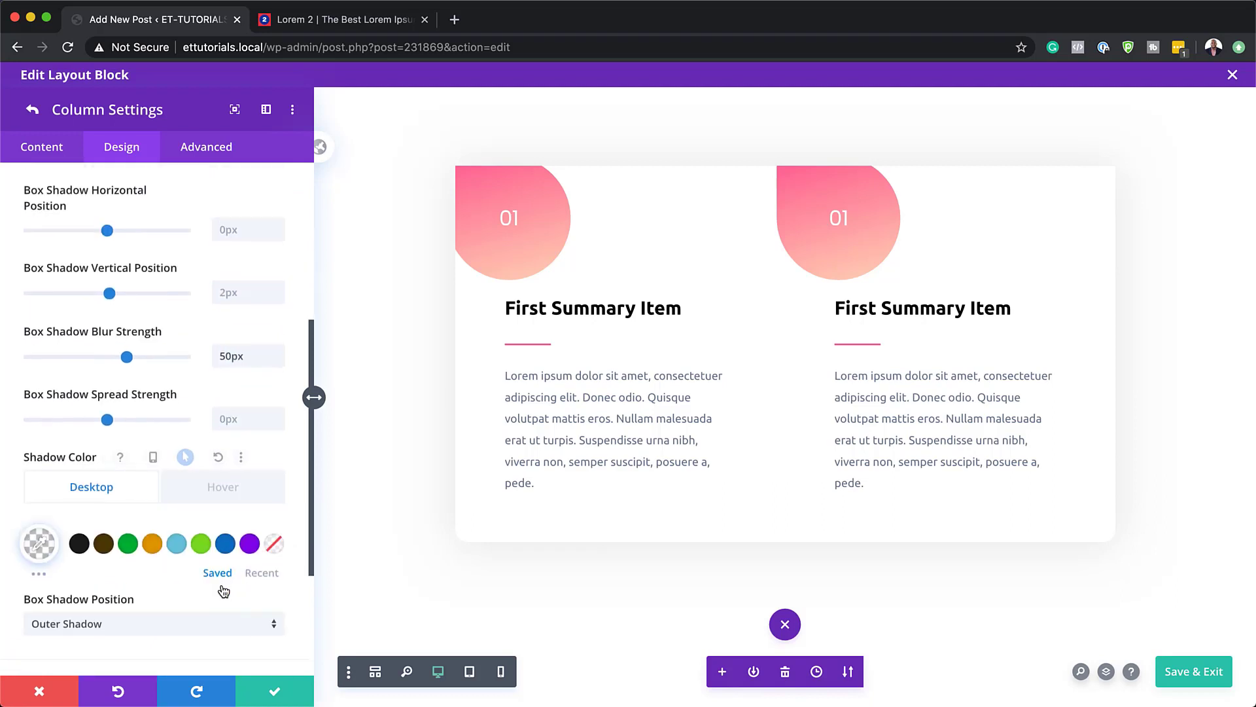
{"action": "left_click", "coordinate": [39, 543]}
{"action": "left_click_drag", "start_coordinate": [67, 546], "coordinate": [96, 546]}
{"action": "type", "text": "0,0,0,0.06"}
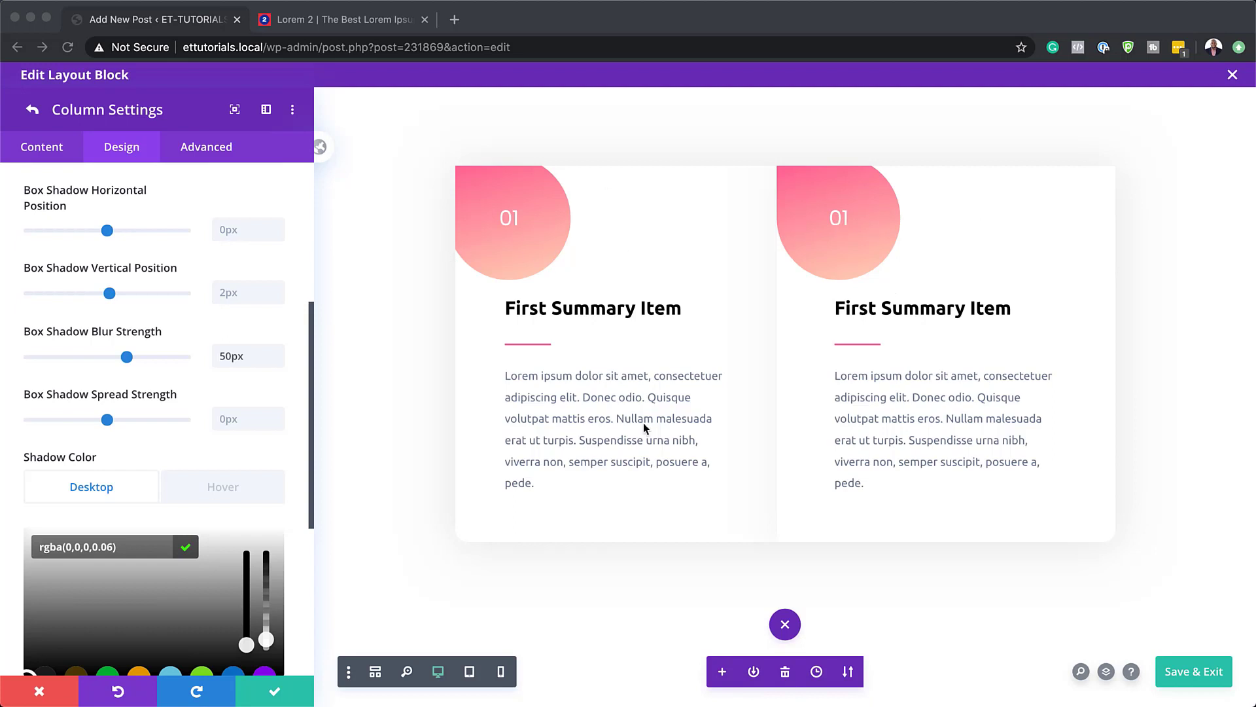
{"action": "left_click", "coordinate": [277, 698]}
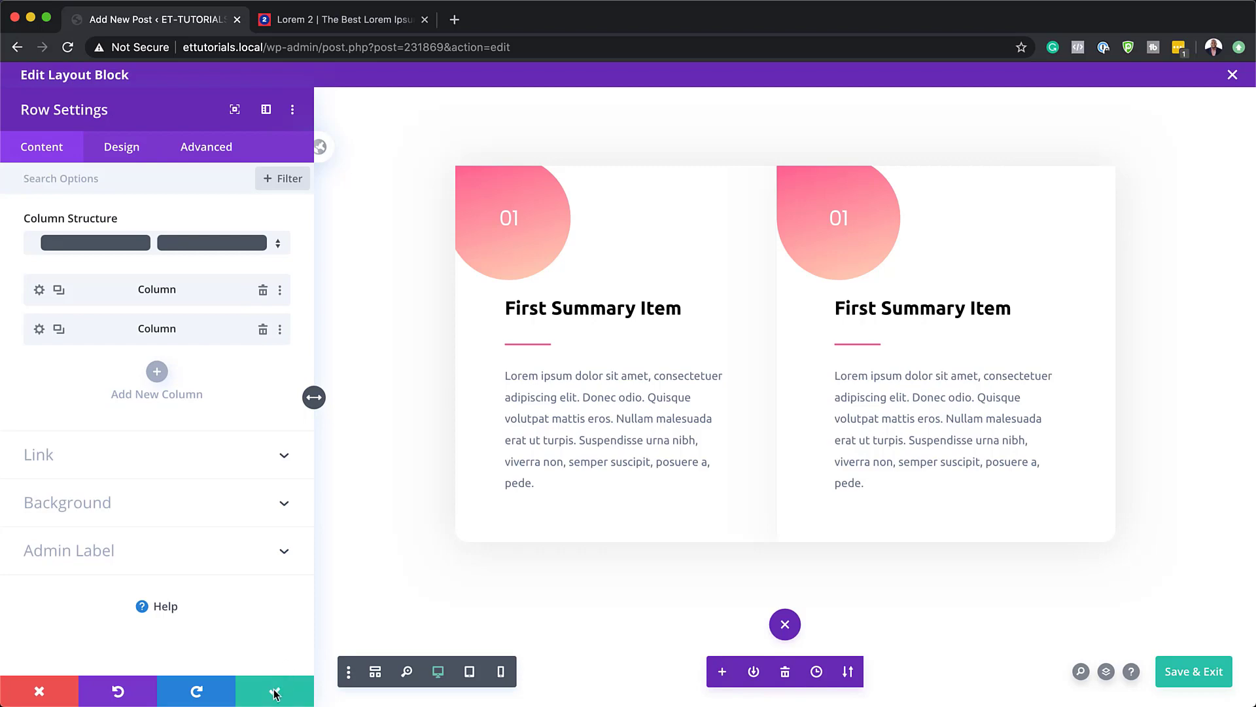
{"action": "left_click", "coordinate": [274, 693]}
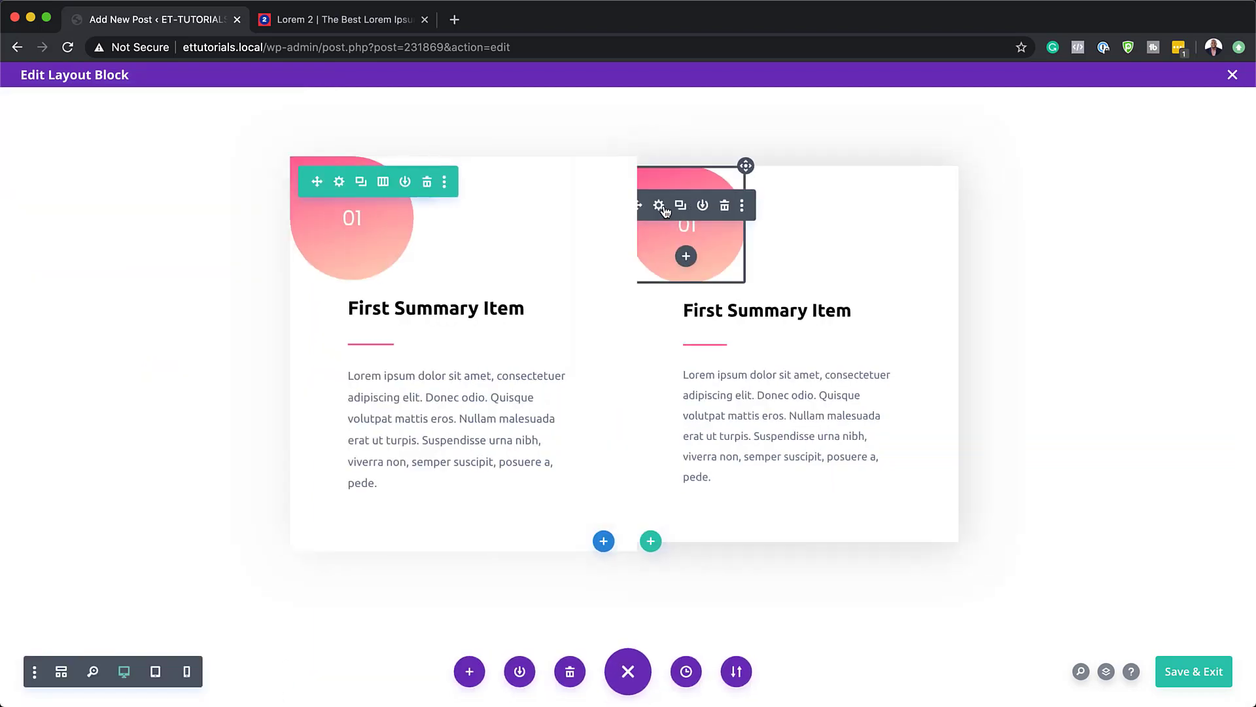
Change the second column's number badge gradient to #7e5ce6 and #25b8ee, and save the module
{"action": "left_click", "coordinate": [659, 207]}
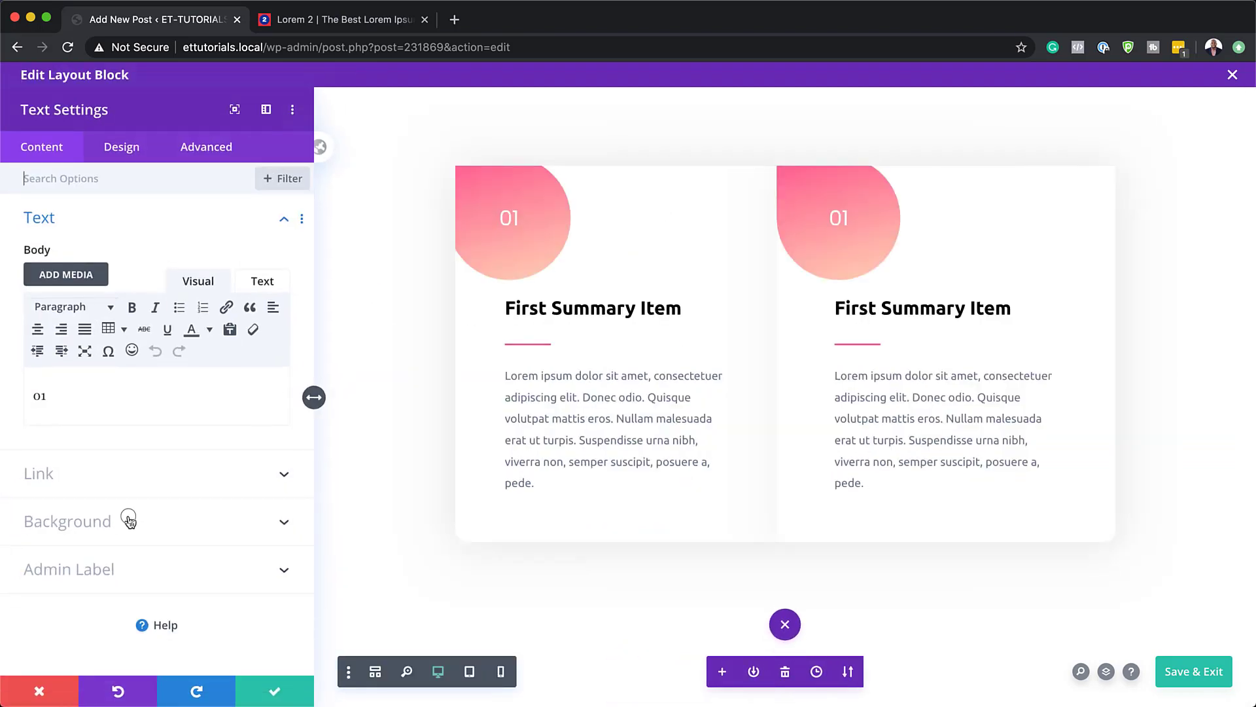
{"action": "left_click", "coordinate": [127, 519]}
{"action": "left_click", "coordinate": [35, 454]}
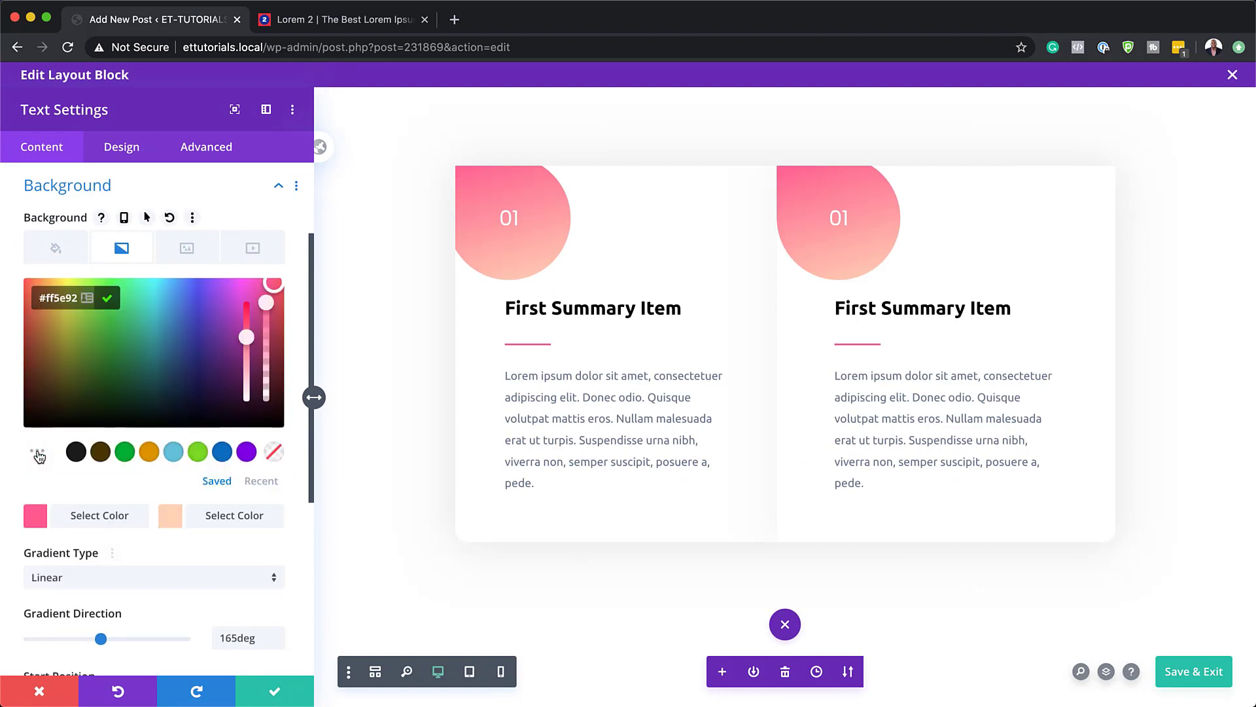
{"action": "double_click", "coordinate": [69, 296]}
{"action": "type", "text": "#7e5ce6"}
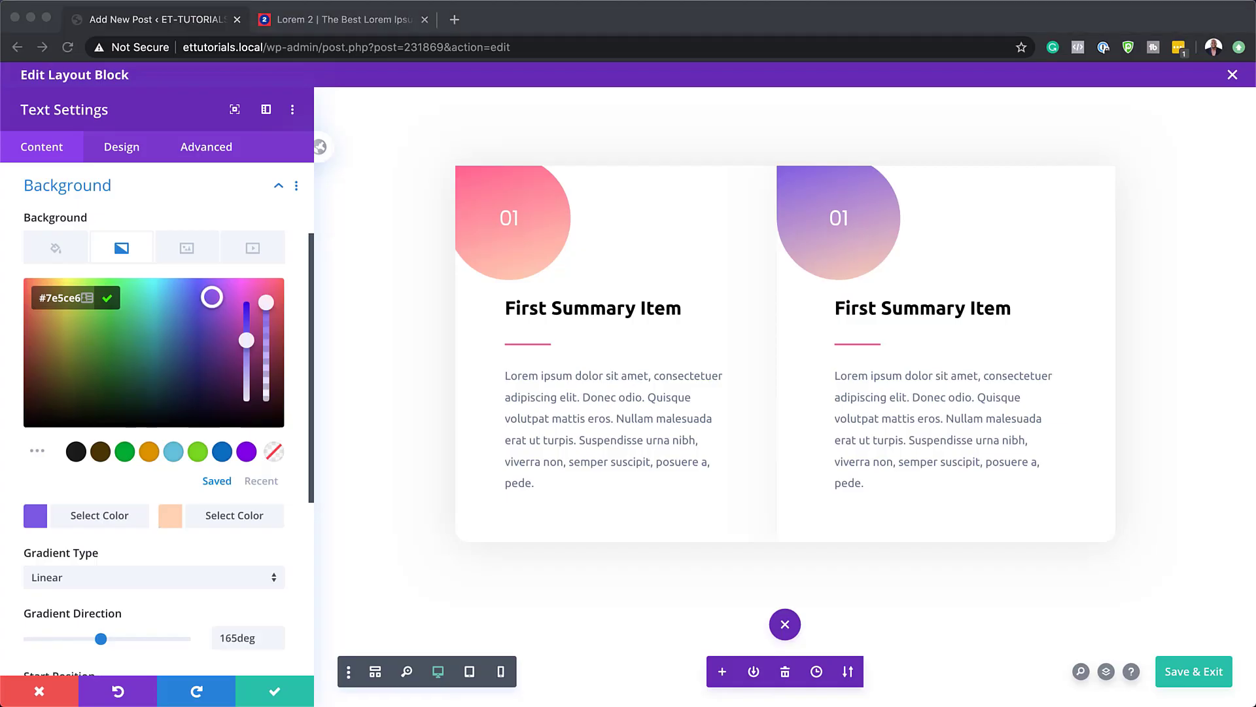
{"action": "left_click", "coordinate": [170, 516]}
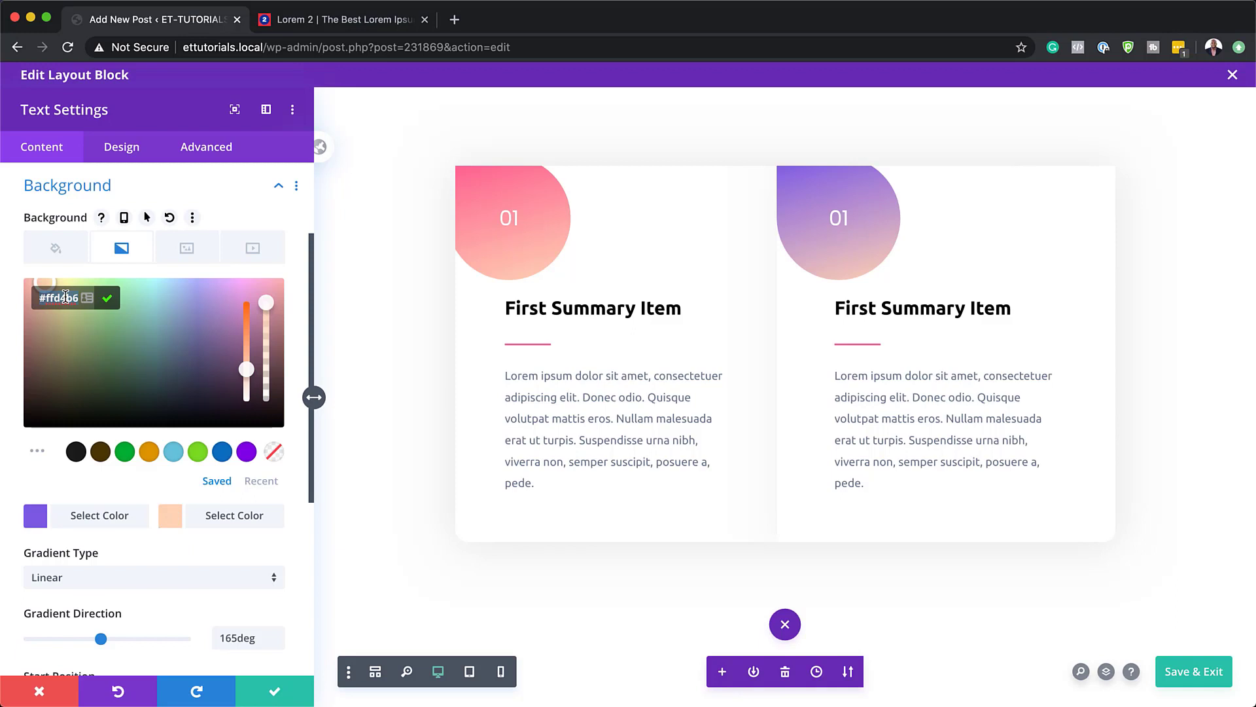
{"action": "type", "text": "#25b1ee"}
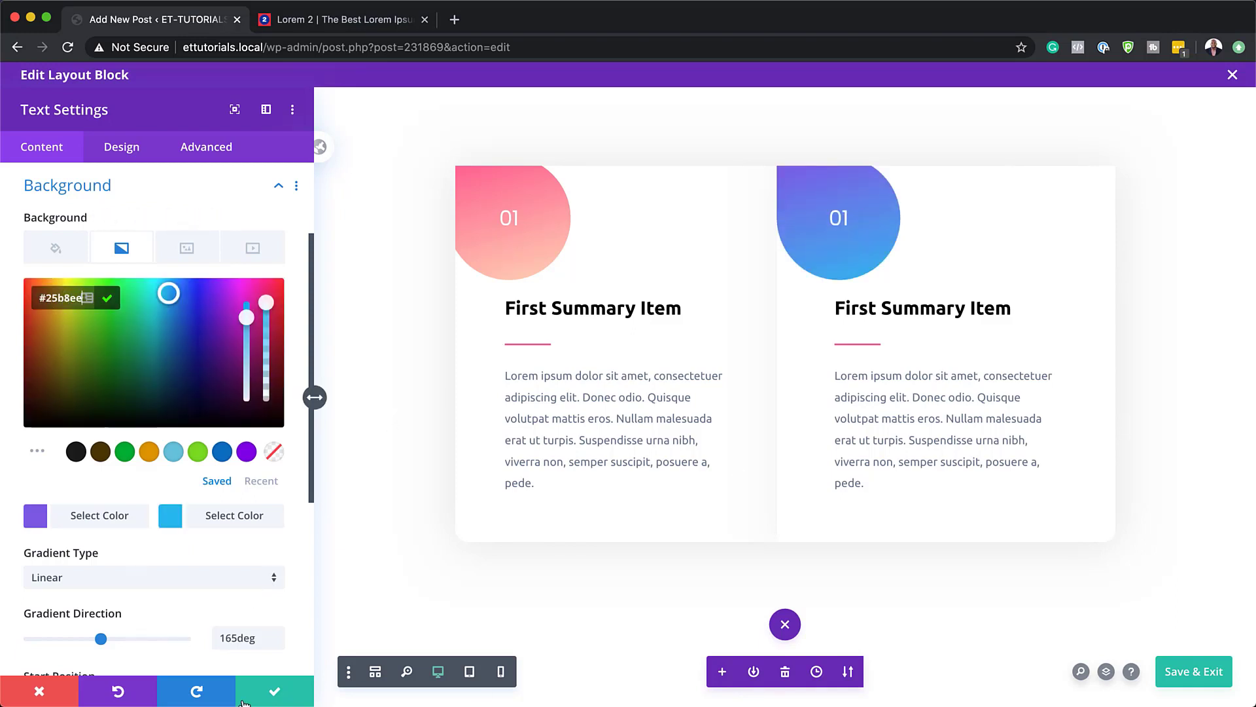
{"action": "left_click", "coordinate": [276, 692]}
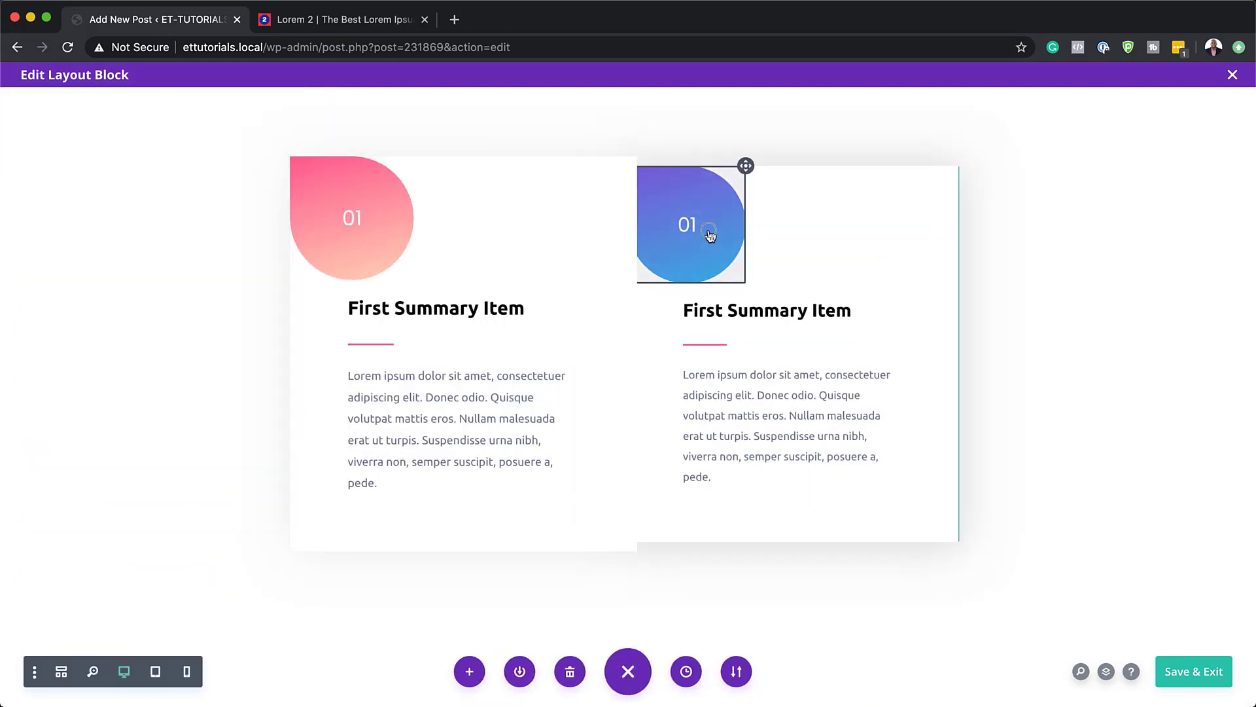
Change the second column's badge number to 02 and save the module
{"action": "mouse_move", "coordinate": [706, 232]}
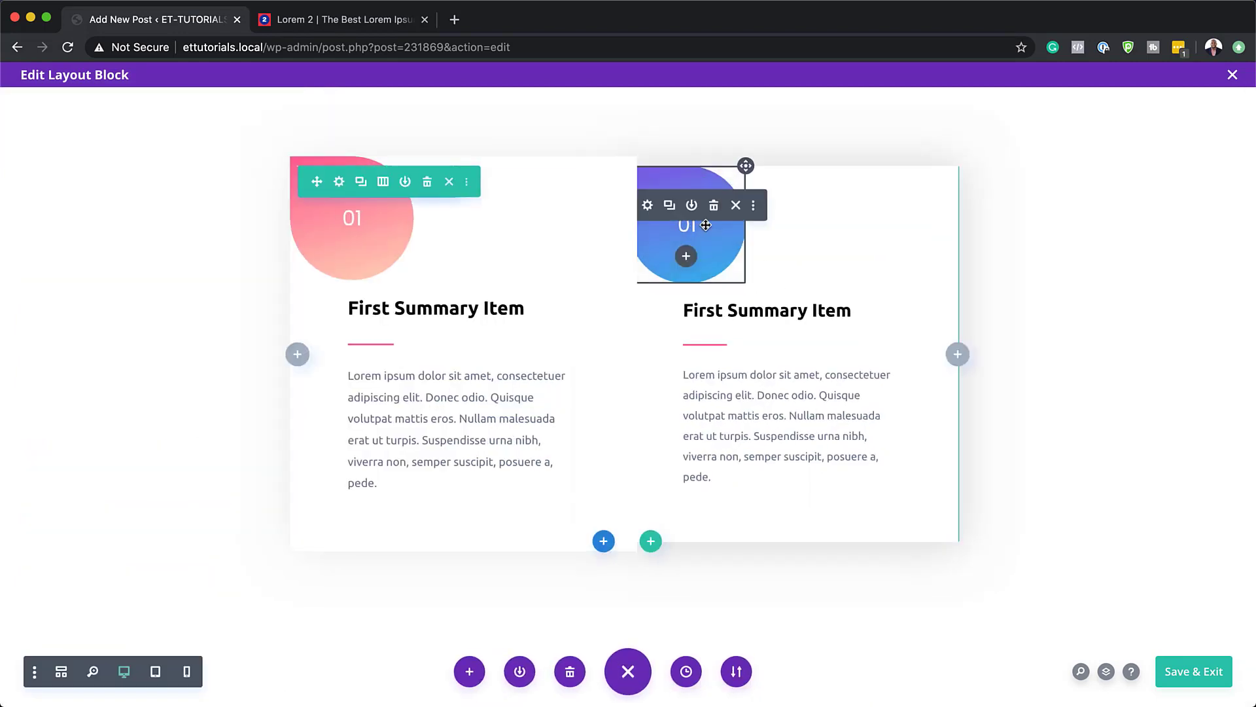
{"action": "left_click", "coordinate": [648, 206]}
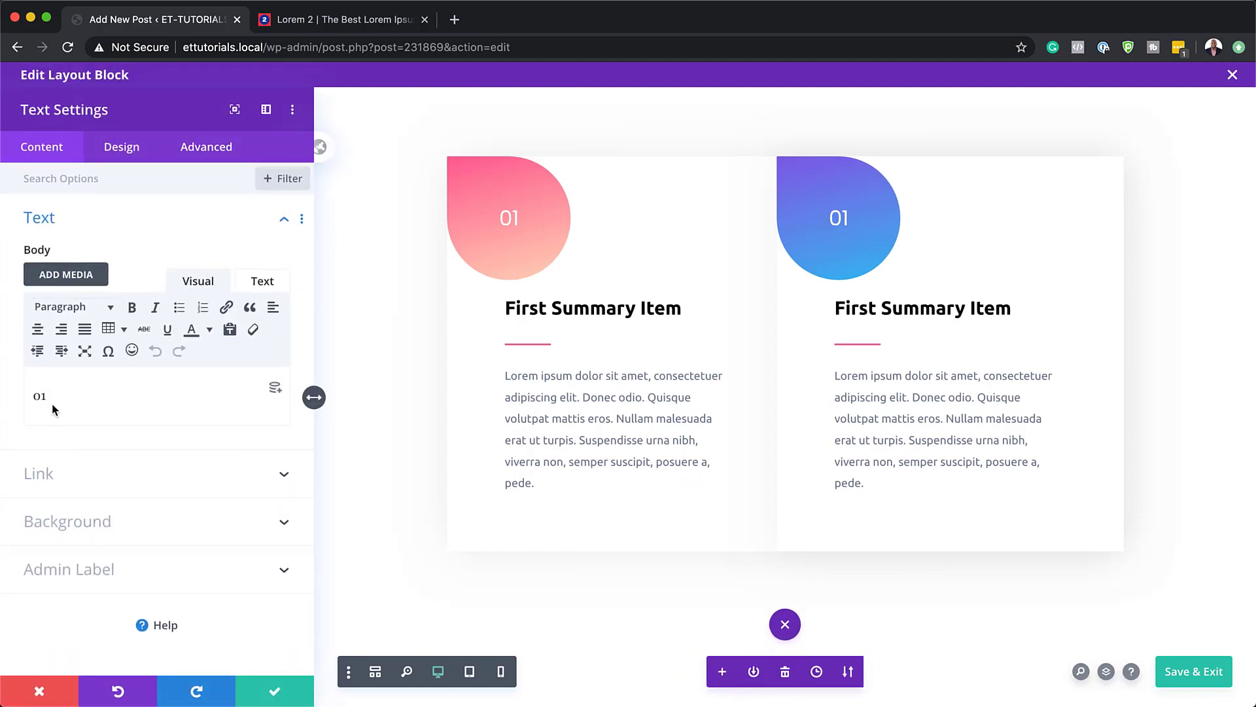
{"action": "left_click", "coordinate": [100, 405]}
{"action": "key", "text": "BackSpace"}
{"action": "type", "text": "2"}
{"action": "left_click", "coordinate": [273, 692]}
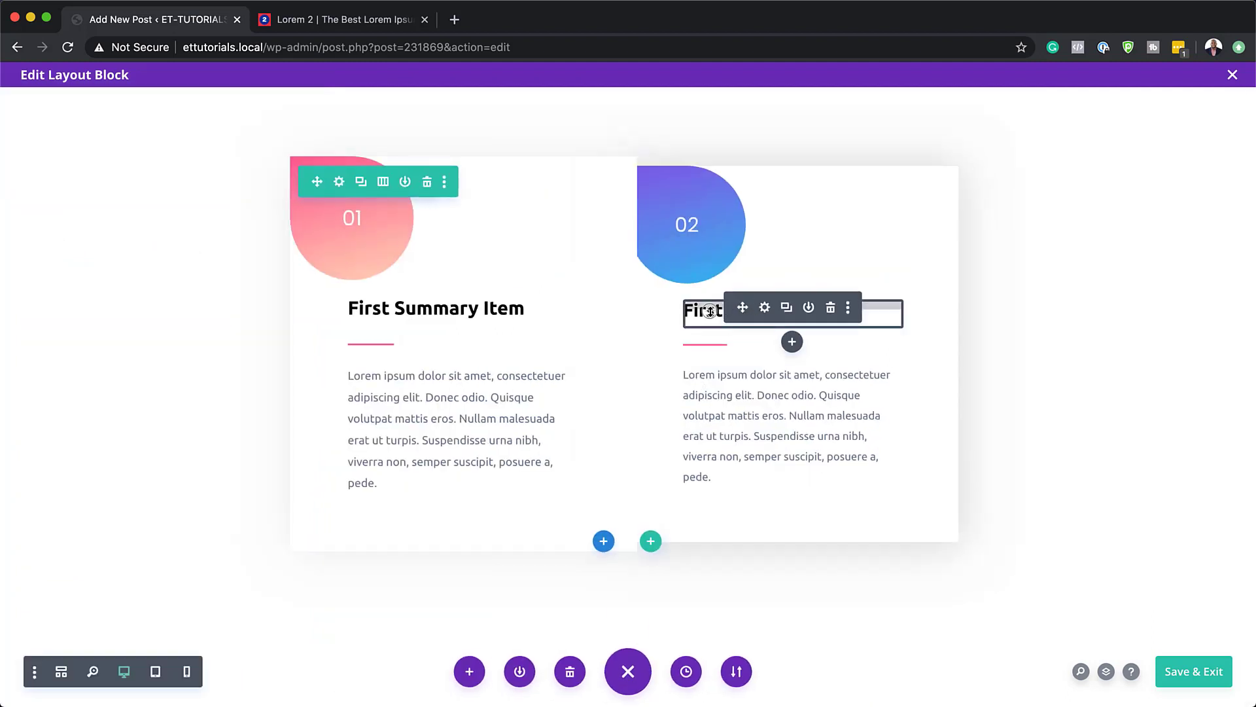
Change the second column's title to "Second Summary Item" and save the module
{"action": "left_click", "coordinate": [766, 310]}
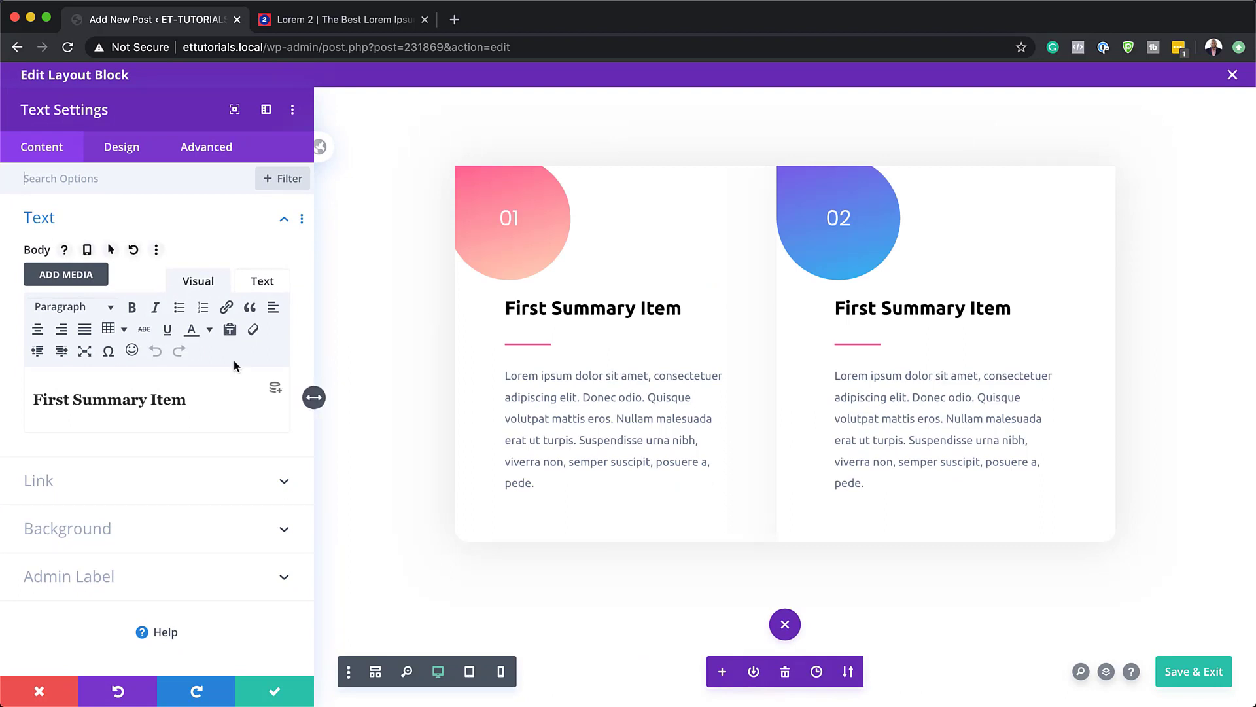
{"action": "left_click", "coordinate": [67, 399]}
{"action": "double_click", "coordinate": [67, 399]}
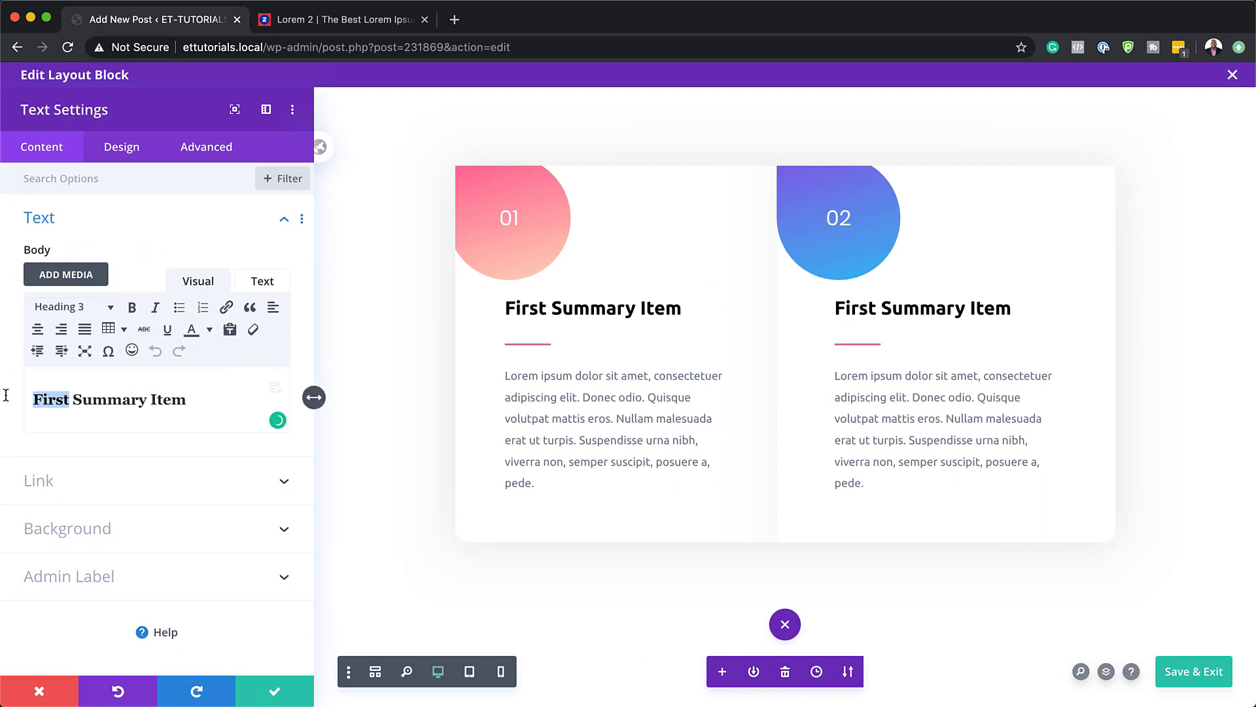
{"action": "type", "text": "Second"}
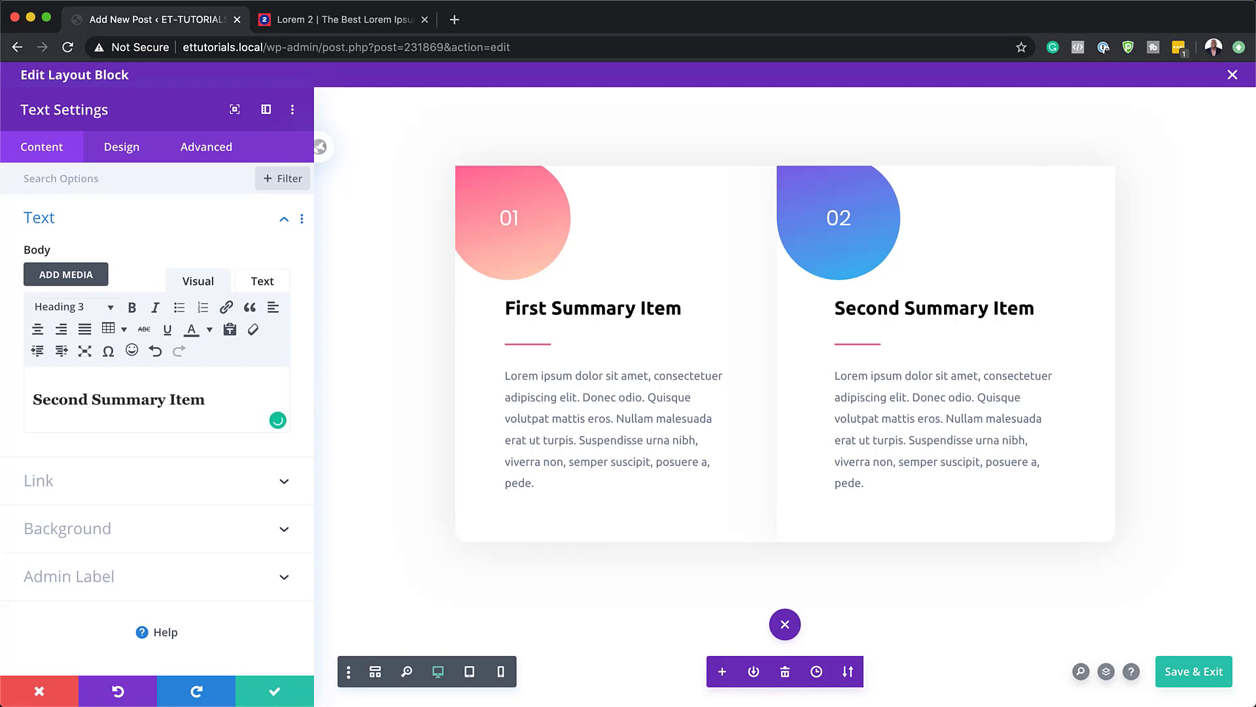
{"action": "left_click", "coordinate": [275, 690]}
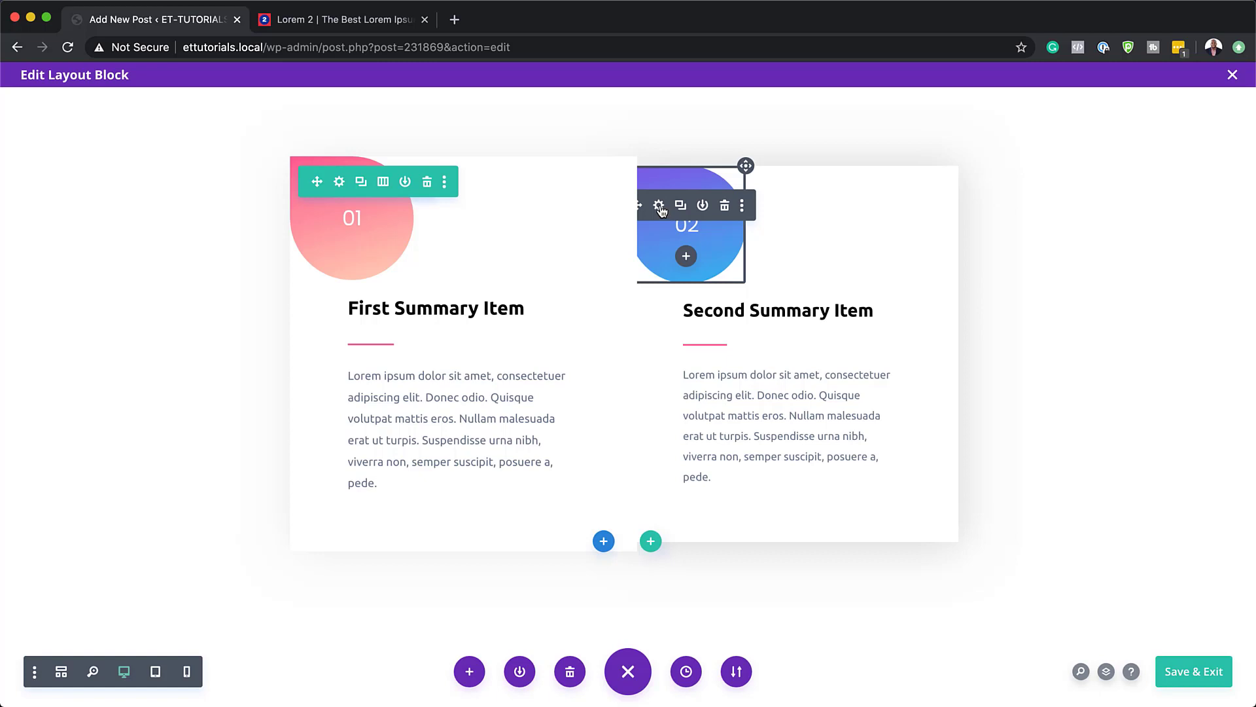
Set the 02 badge's rounded corners to 0px at the top right and 100px at the top left
{"action": "left_click", "coordinate": [658, 205]}
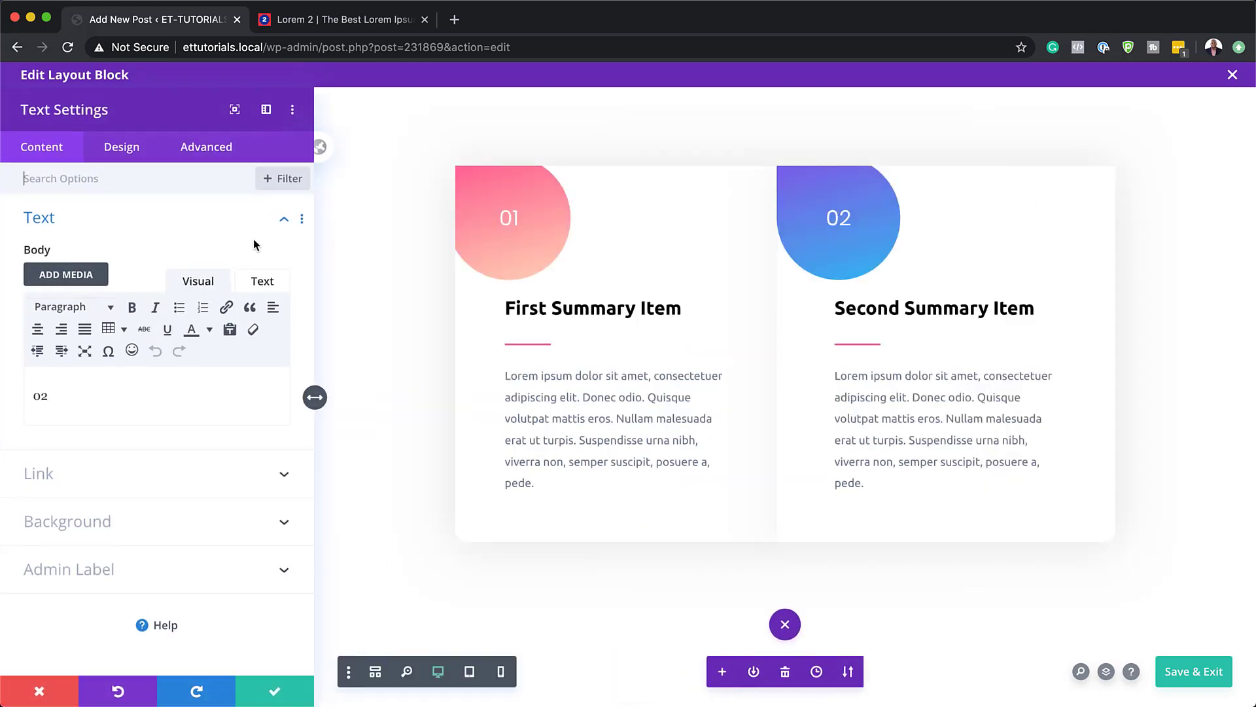
{"action": "left_click", "coordinate": [126, 152]}
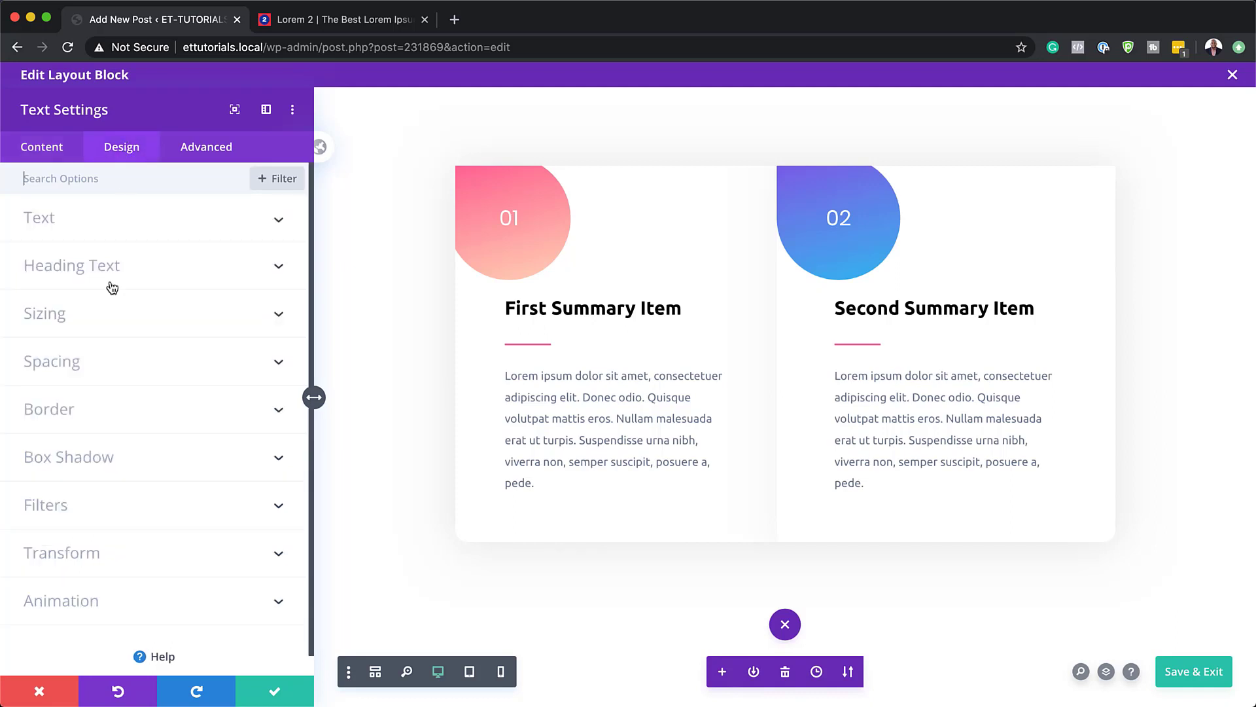
{"action": "left_click", "coordinate": [62, 412]}
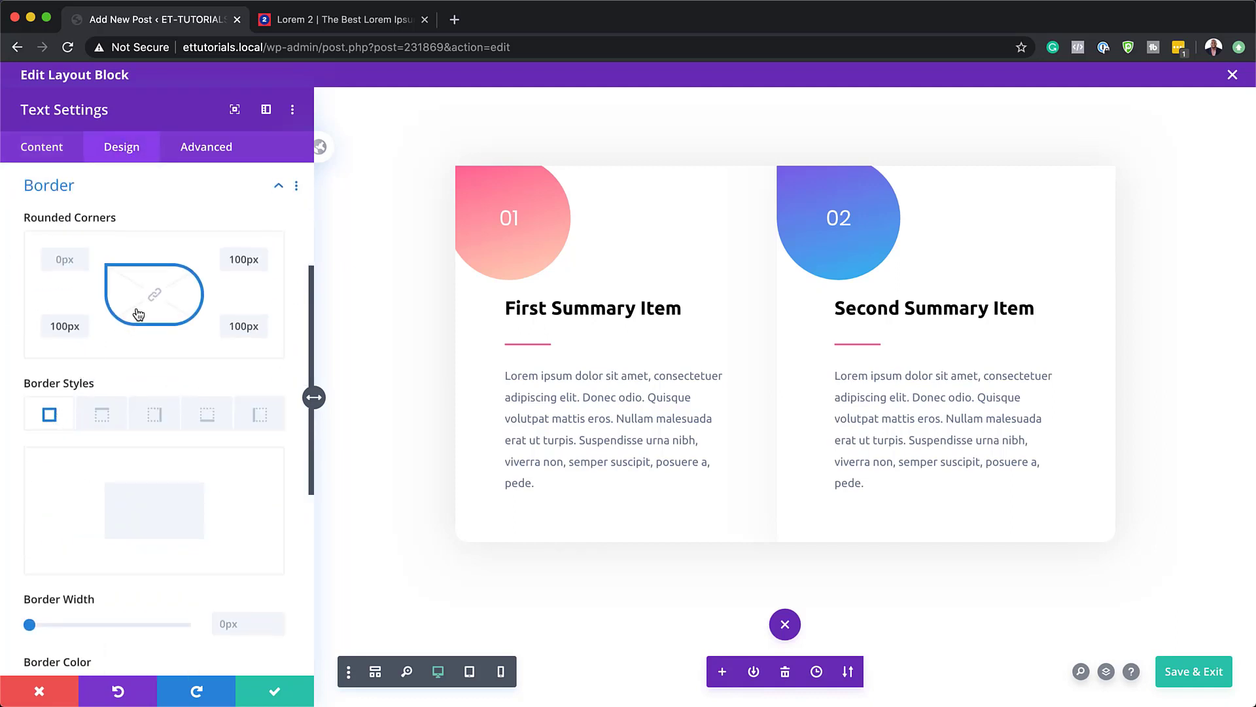
{"action": "double_click", "coordinate": [238, 259]}
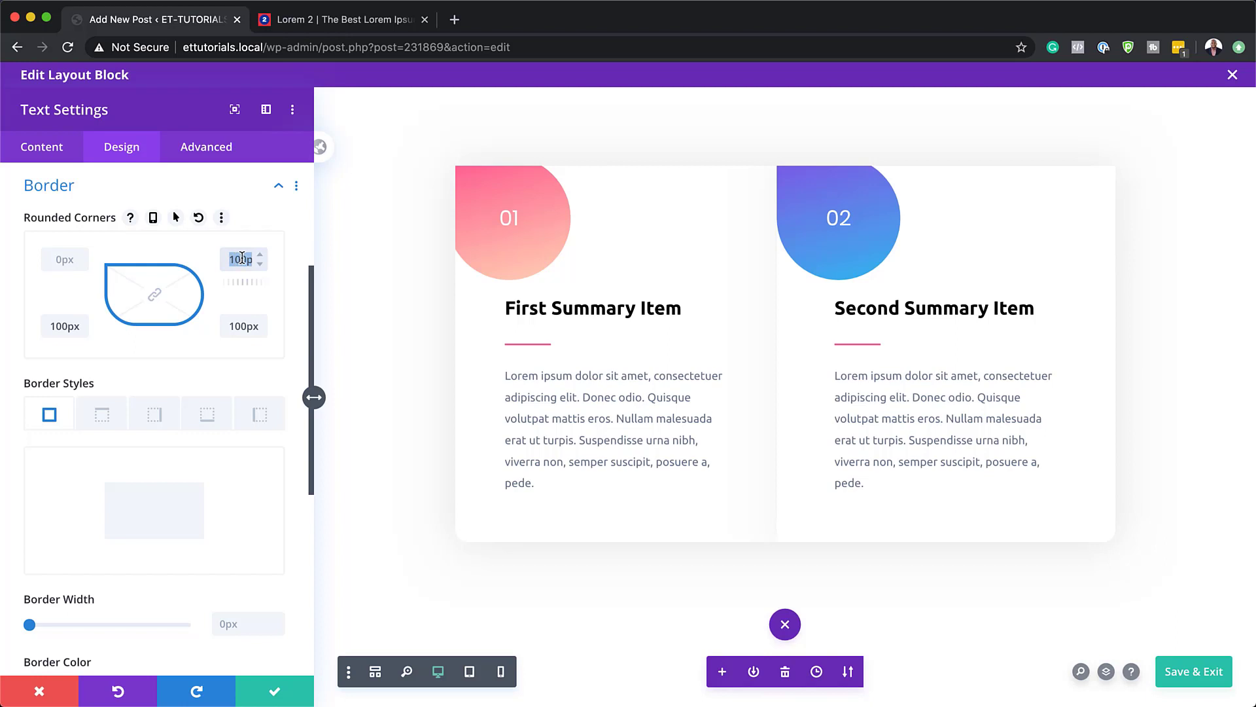
{"action": "type", "text": "0"}
{"action": "left_click", "coordinate": [69, 257]}
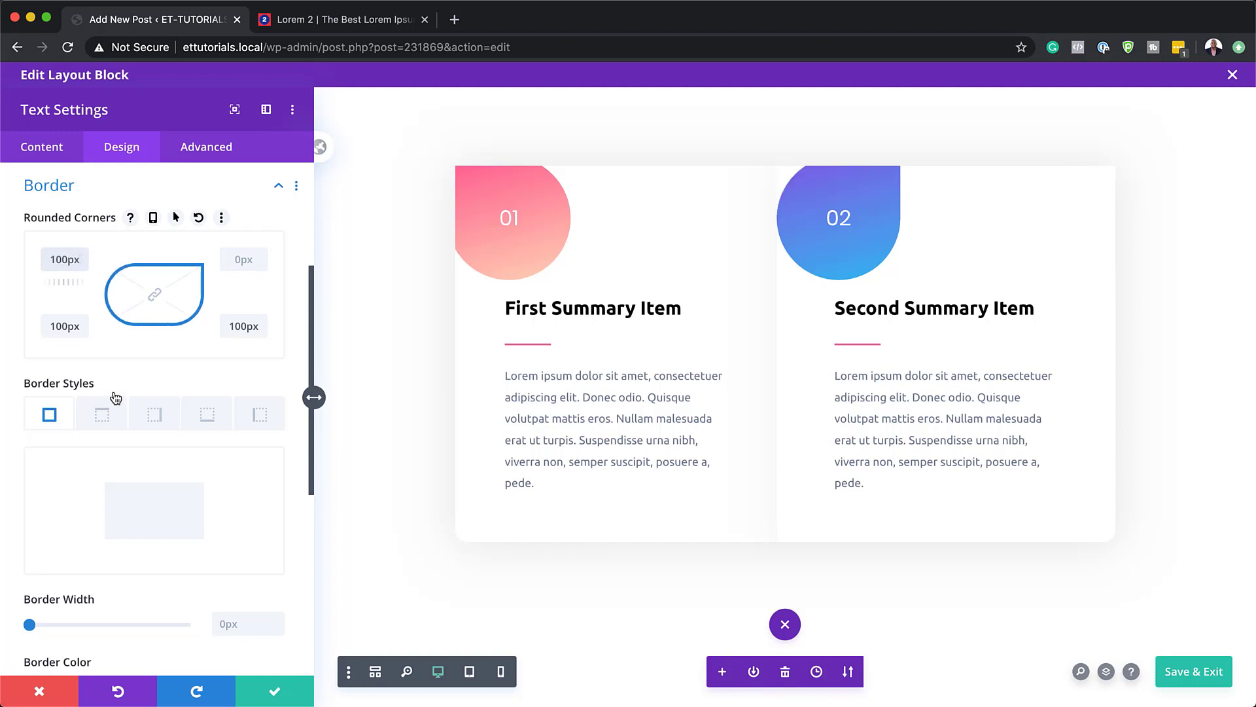
{"action": "scroll", "coordinate": [229, 511], "scroll_direction": "down", "scroll_amount": 4}
{"action": "scroll", "coordinate": [229, 512], "scroll_direction": "down", "scroll_amount": 2}
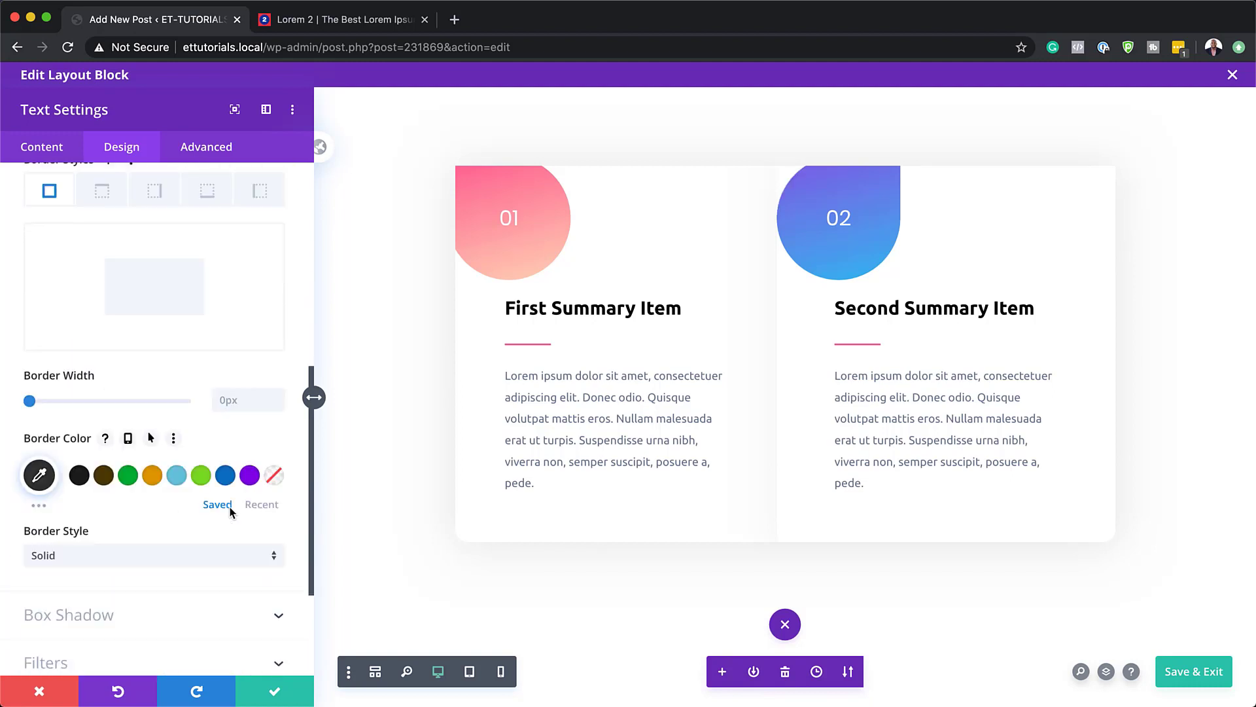
Move the absolutely positioned 02 badge to the column's top-right location and save the module
{"action": "left_click", "coordinate": [206, 150]}
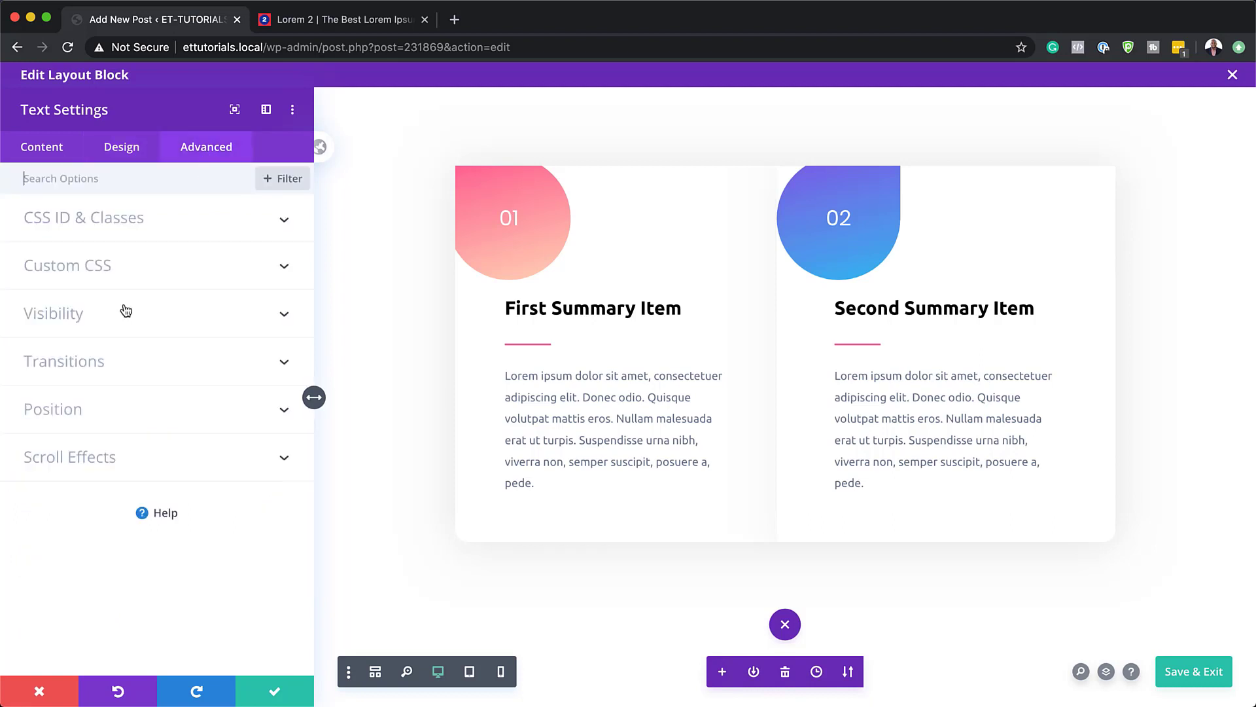
{"action": "left_click", "coordinate": [79, 408]}
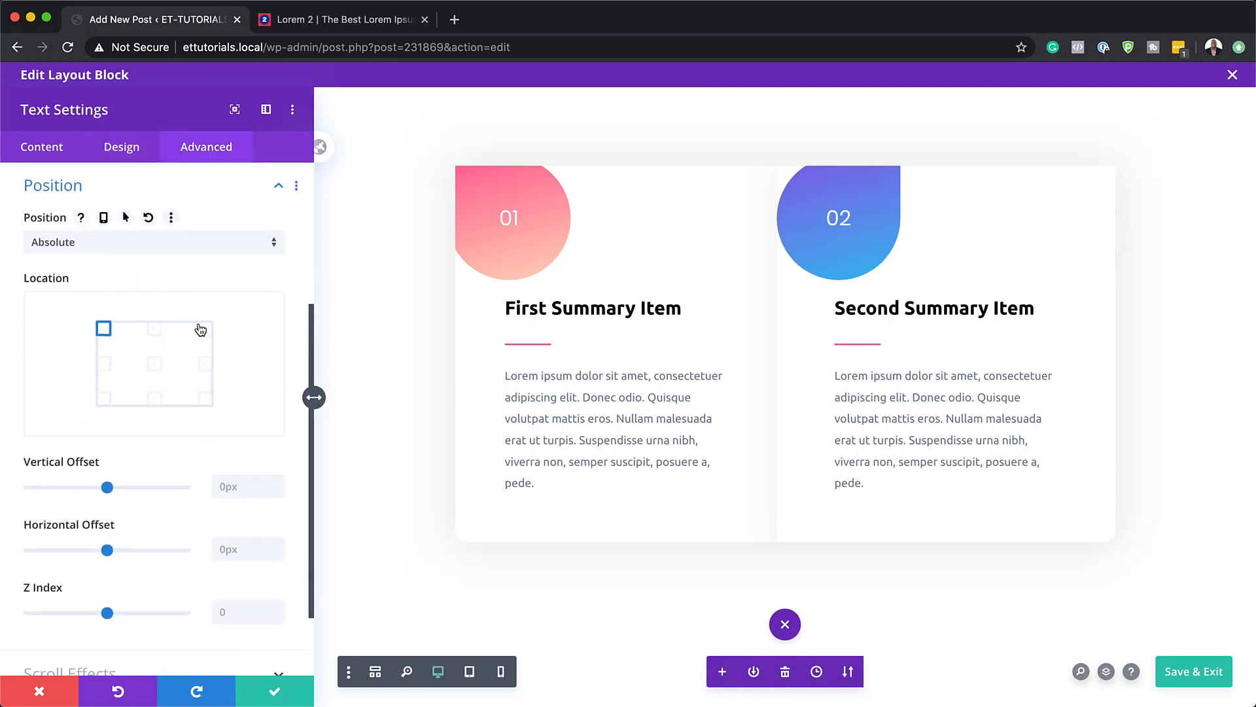
{"action": "left_click", "coordinate": [205, 331]}
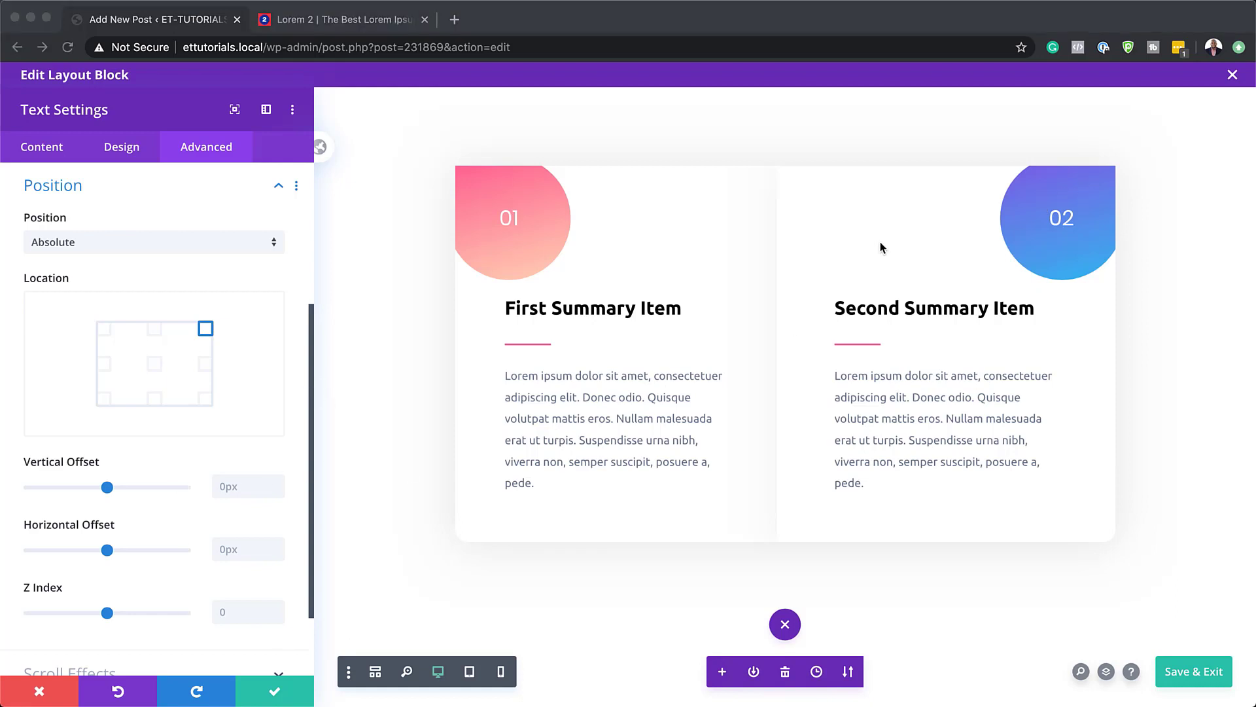
{"action": "left_click", "coordinate": [273, 693]}
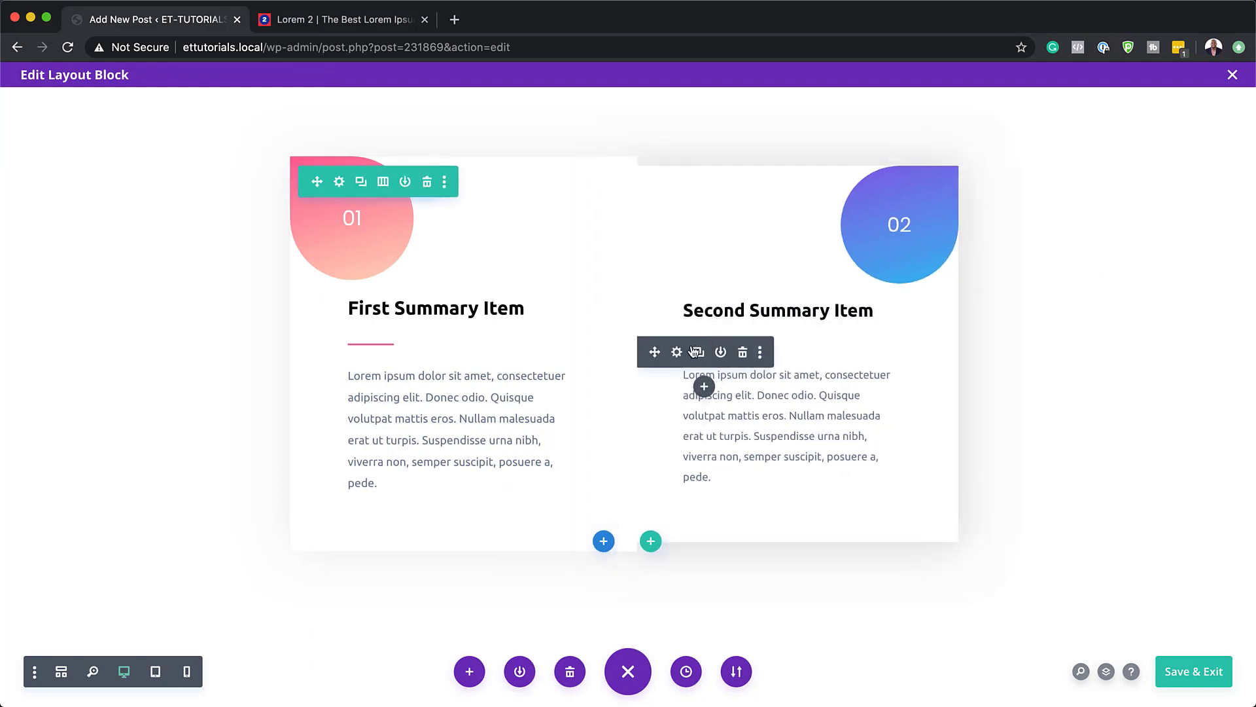
Set the second column divider's line color to #7e5ce6 and save the module
{"action": "left_click", "coordinate": [678, 352]}
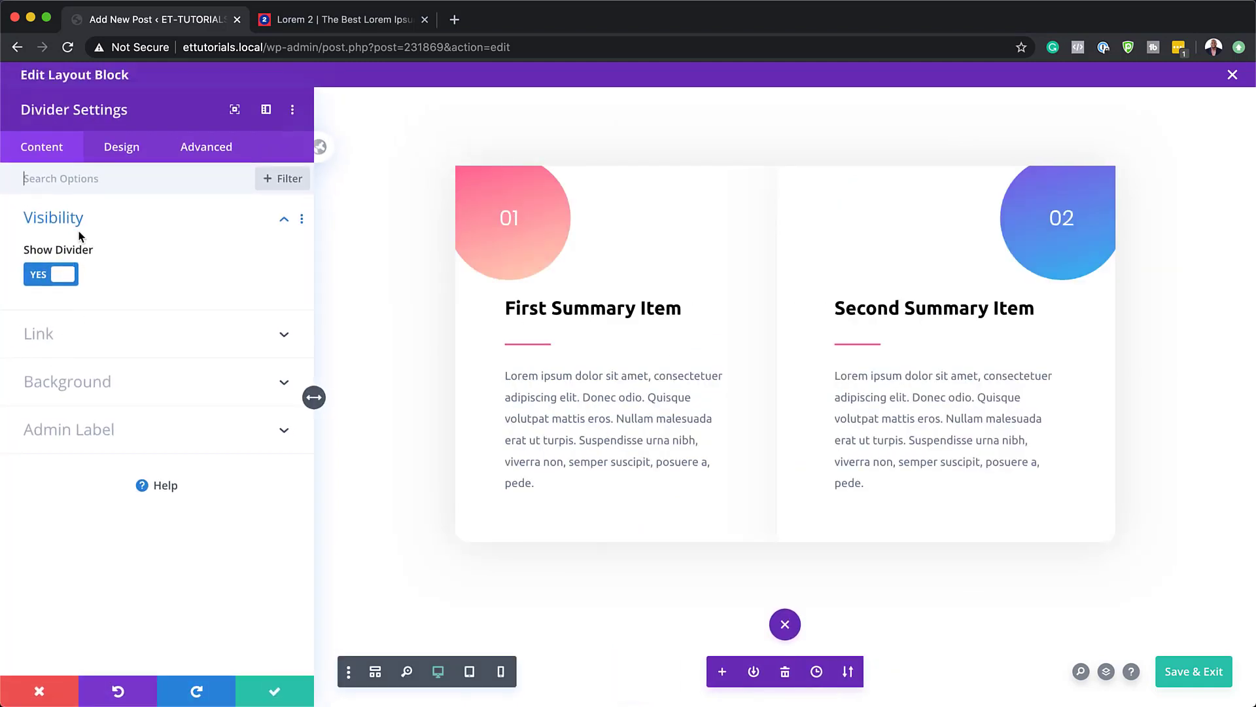
{"action": "left_click", "coordinate": [130, 151]}
{"action": "left_click", "coordinate": [59, 214]}
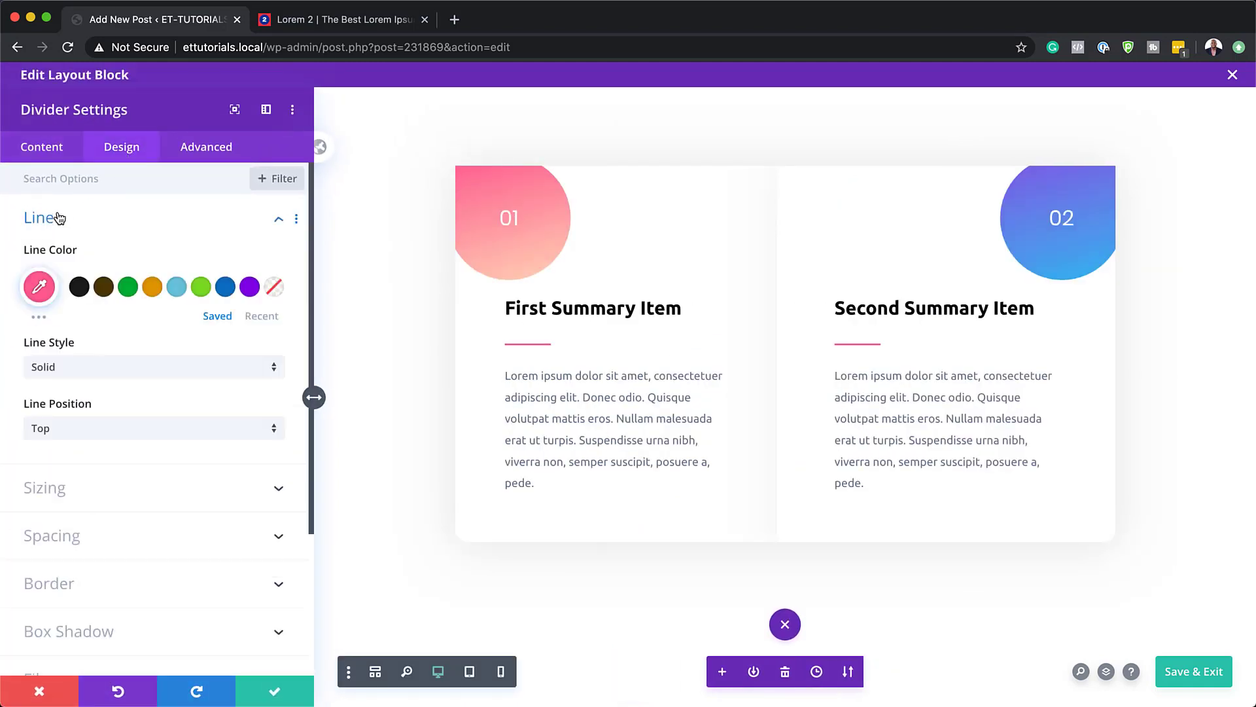
{"action": "left_click", "coordinate": [40, 286]}
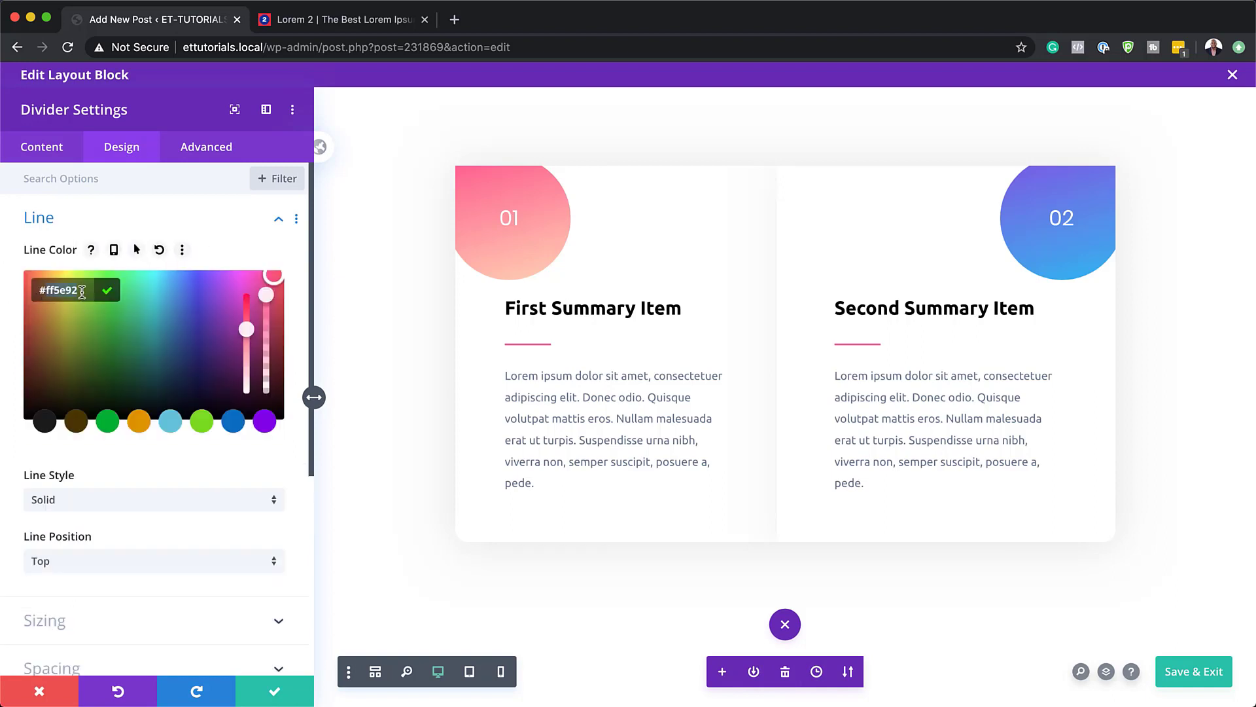
{"action": "key", "text": "ctrl+a"}
{"action": "type", "text": "#7e5ce6"}
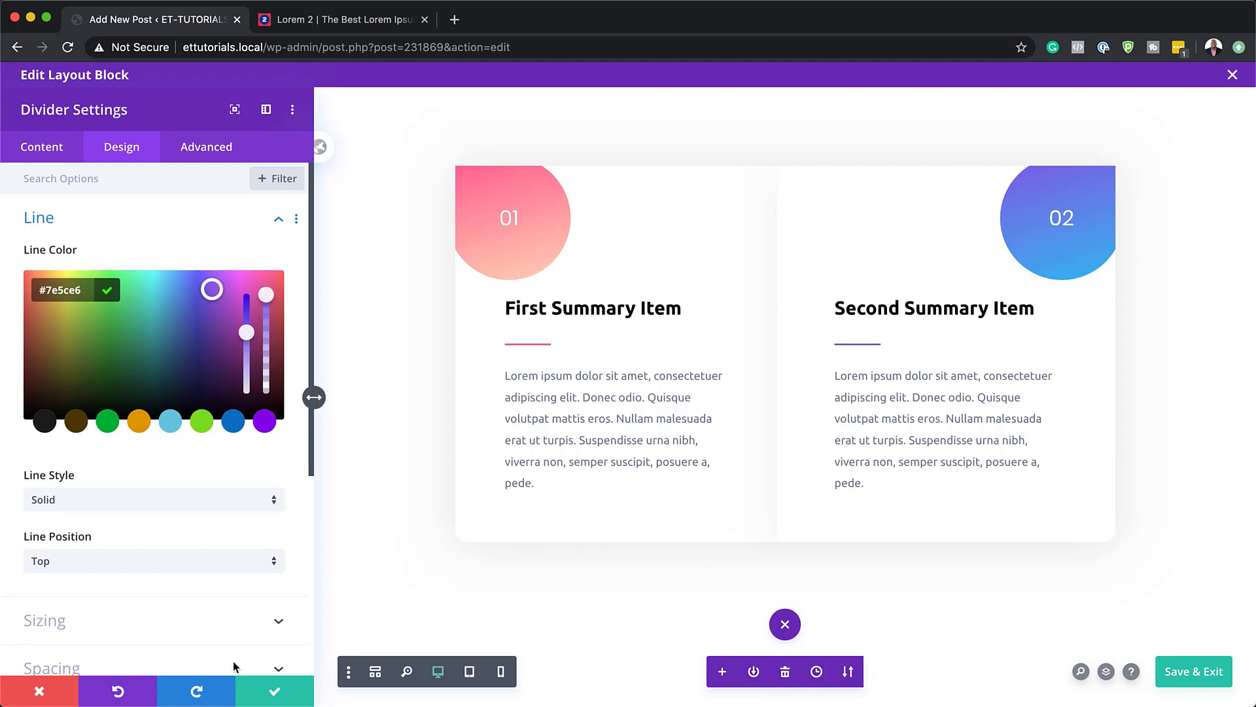
{"action": "left_click", "coordinate": [268, 692]}
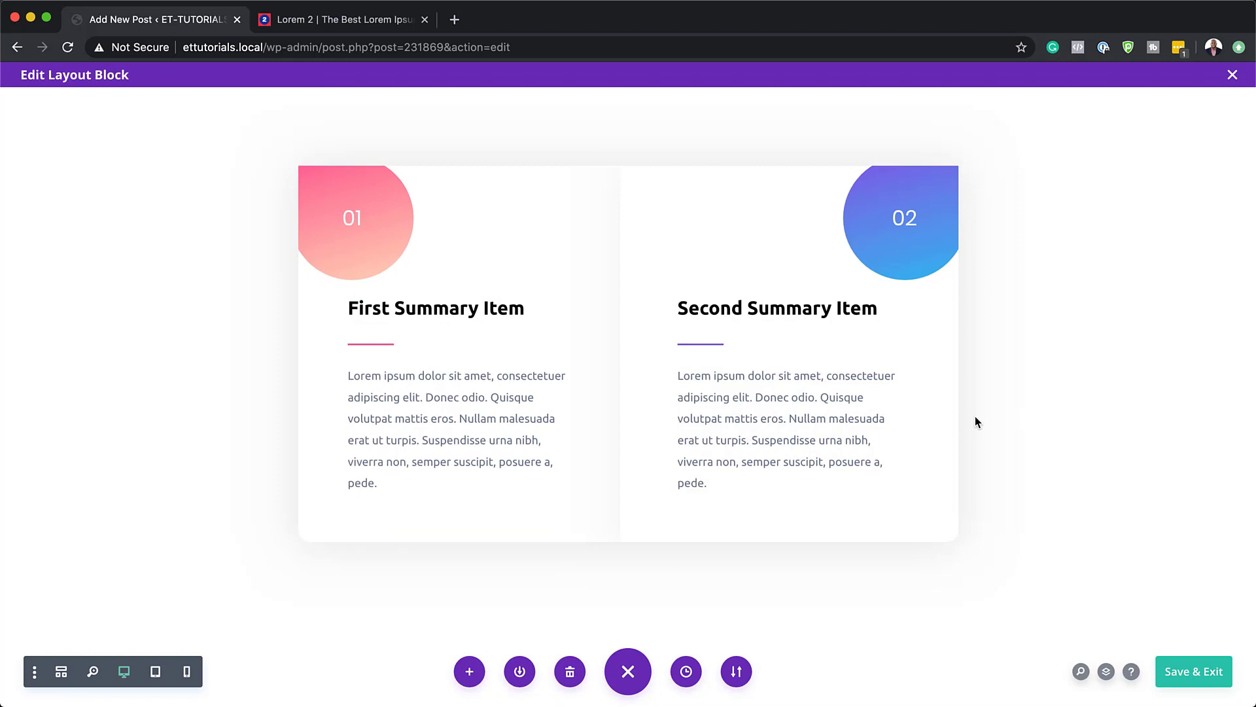
Duplicate the whole summary section in wireframe view, then return to desktop view to compare both copies
{"action": "left_click_drag", "start_coordinate": [708, 354], "coordinate": [707, 354]}
{"action": "mouse_move", "coordinate": [341, 196]}
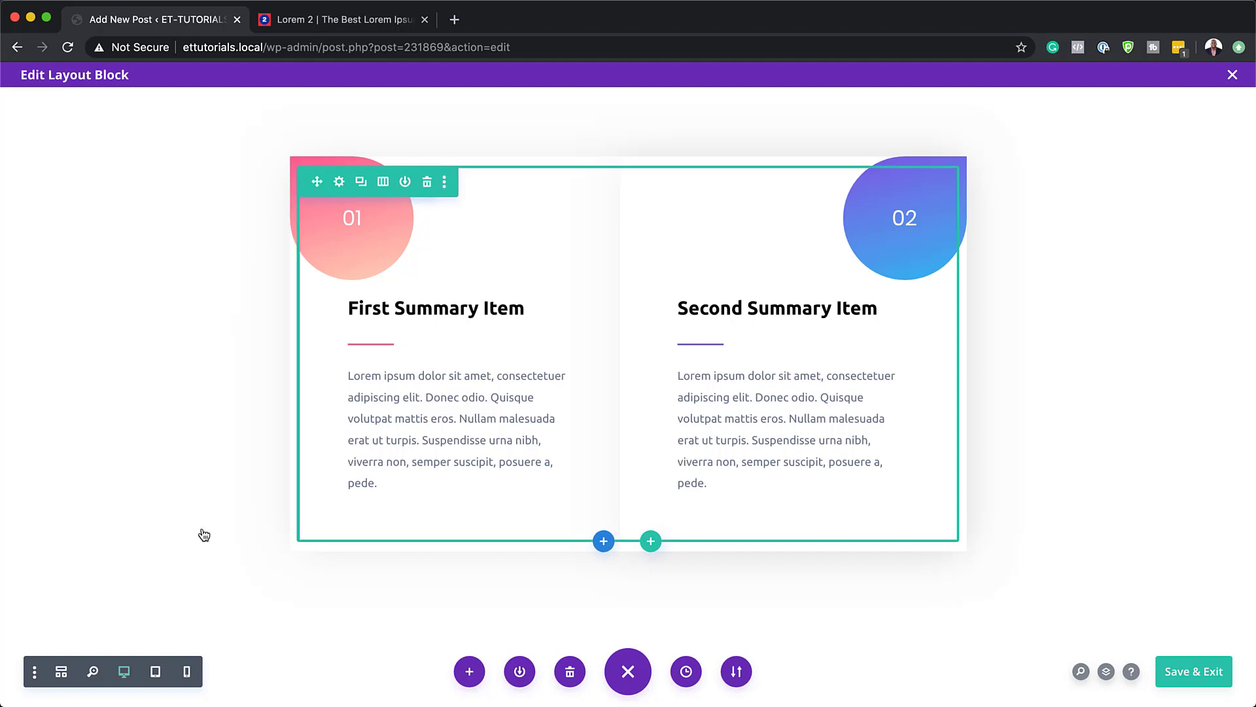
{"action": "left_click", "coordinate": [60, 674]}
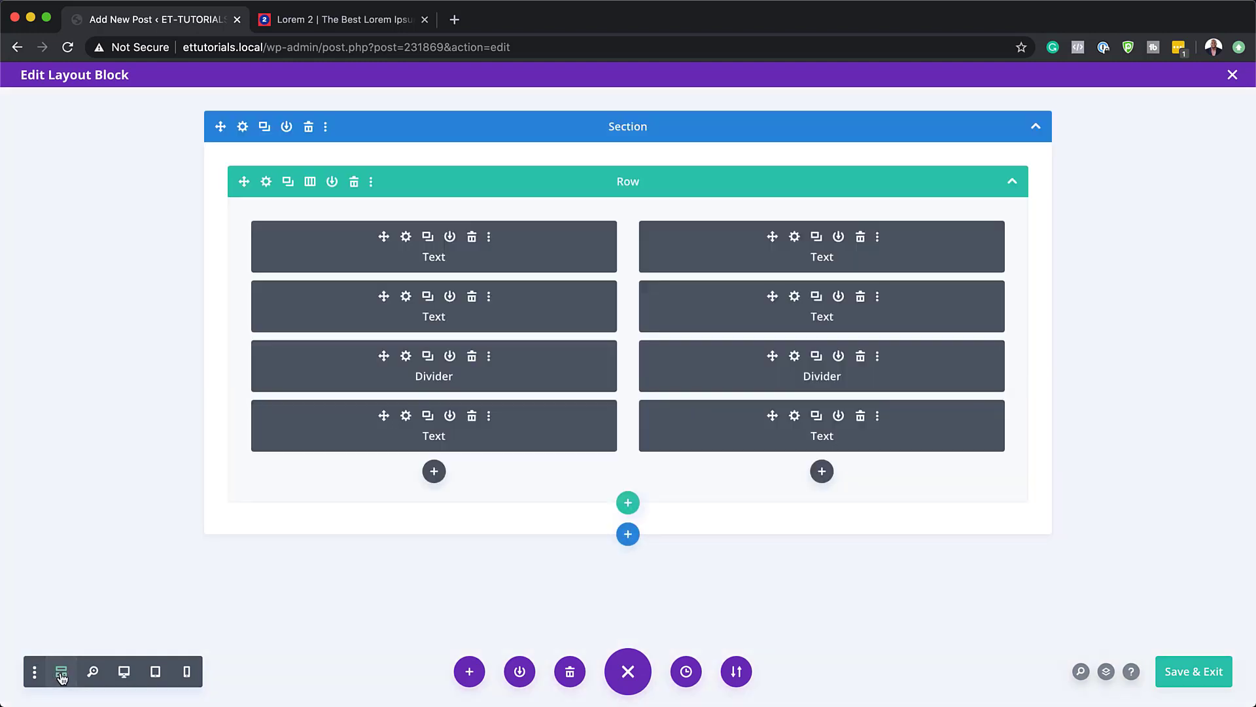
{"action": "left_click", "coordinate": [265, 127]}
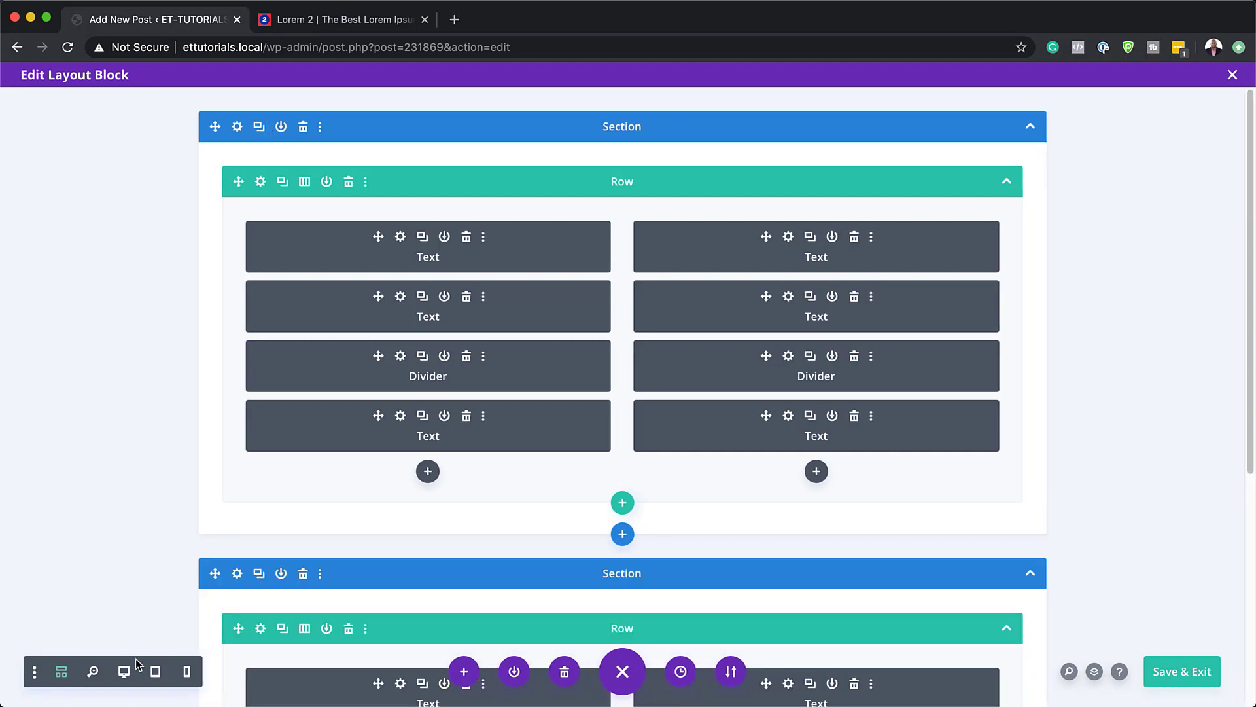
{"action": "left_click", "coordinate": [124, 674]}
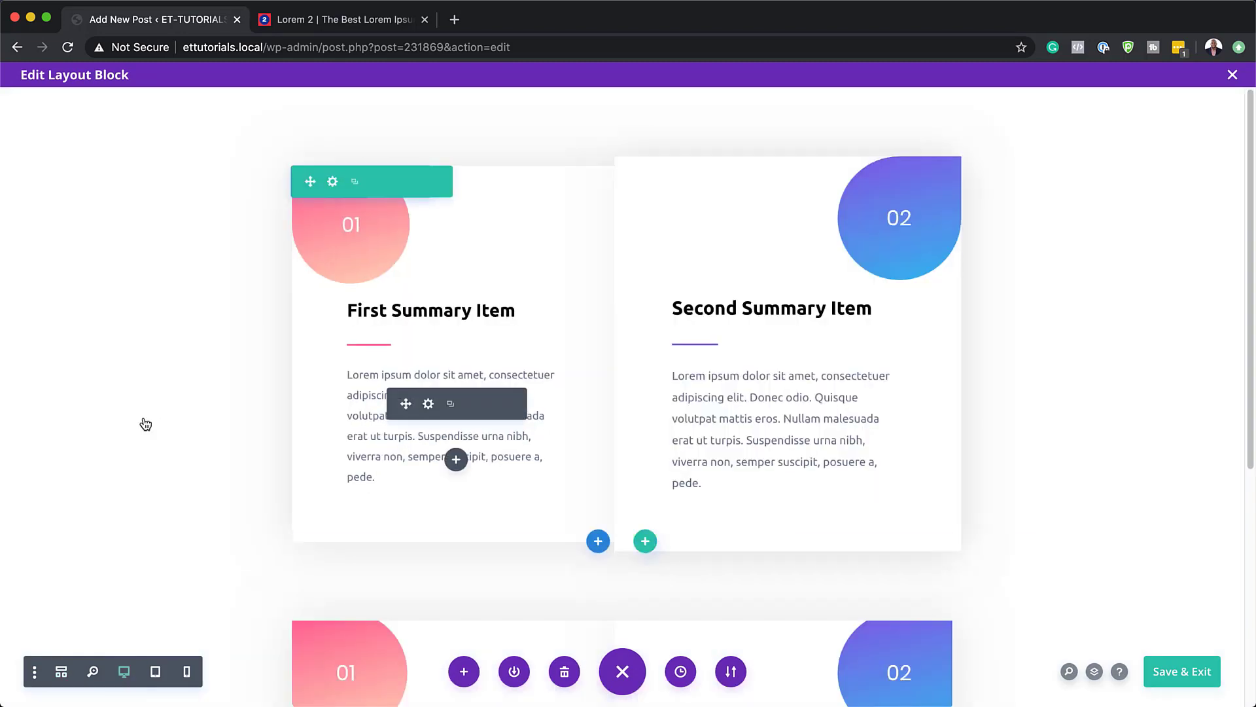
{"action": "scroll", "coordinate": [144, 418], "scroll_direction": "down", "scroll_amount": 5}
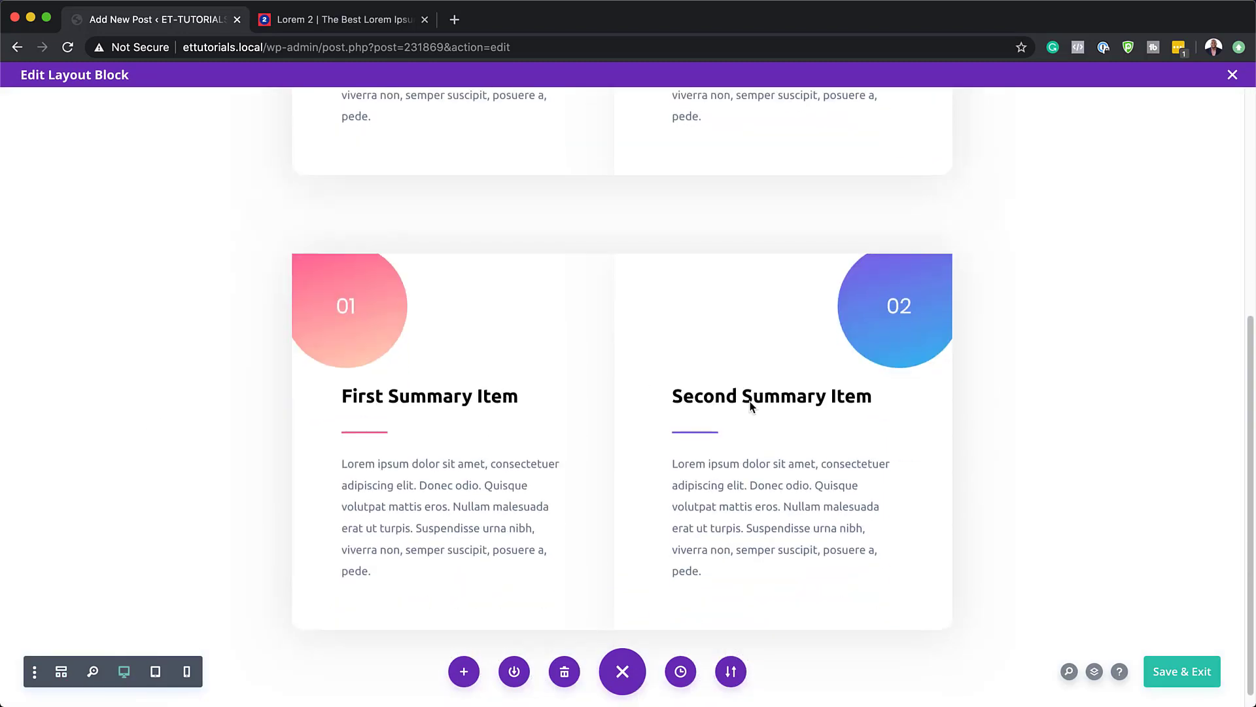
{"action": "scroll", "coordinate": [752, 419], "scroll_direction": "up", "scroll_amount": 3}
{"action": "scroll", "coordinate": [869, 456], "scroll_direction": "up", "scroll_amount": 2}
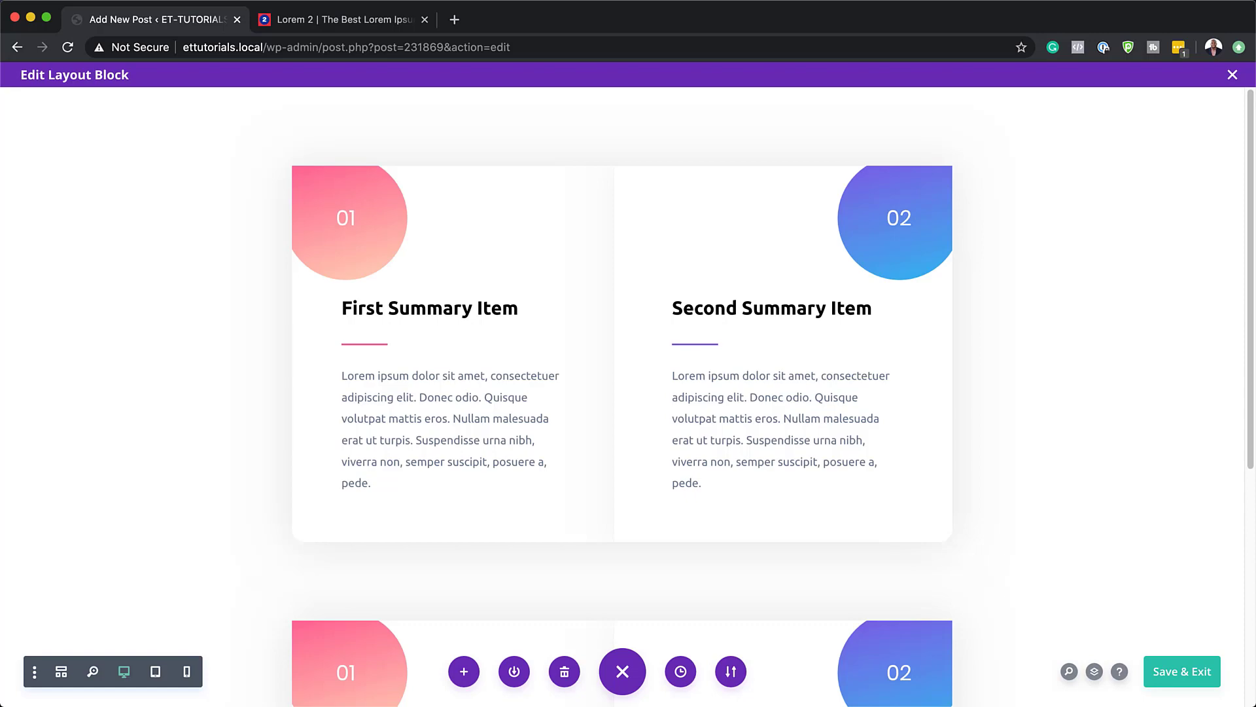
{"action": "scroll", "coordinate": [457, 560], "scroll_direction": "down", "scroll_amount": 4}
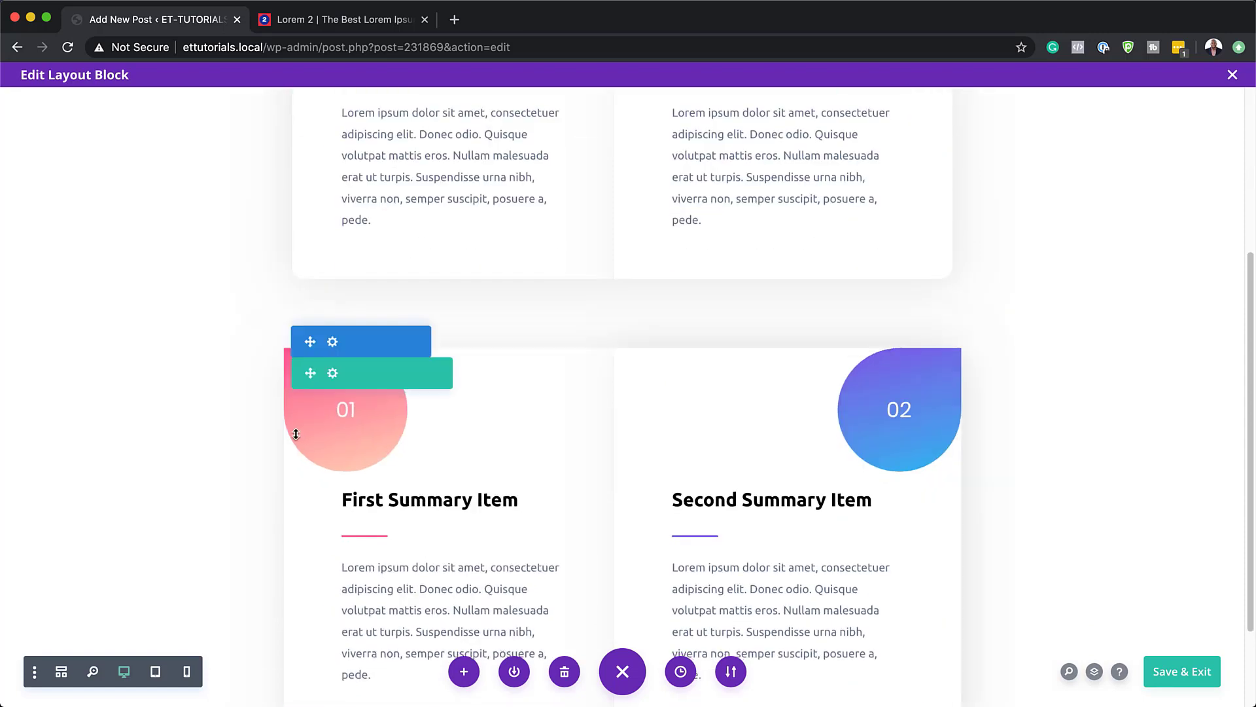
{"action": "scroll", "coordinate": [984, 233], "scroll_direction": "up", "scroll_amount": 2}
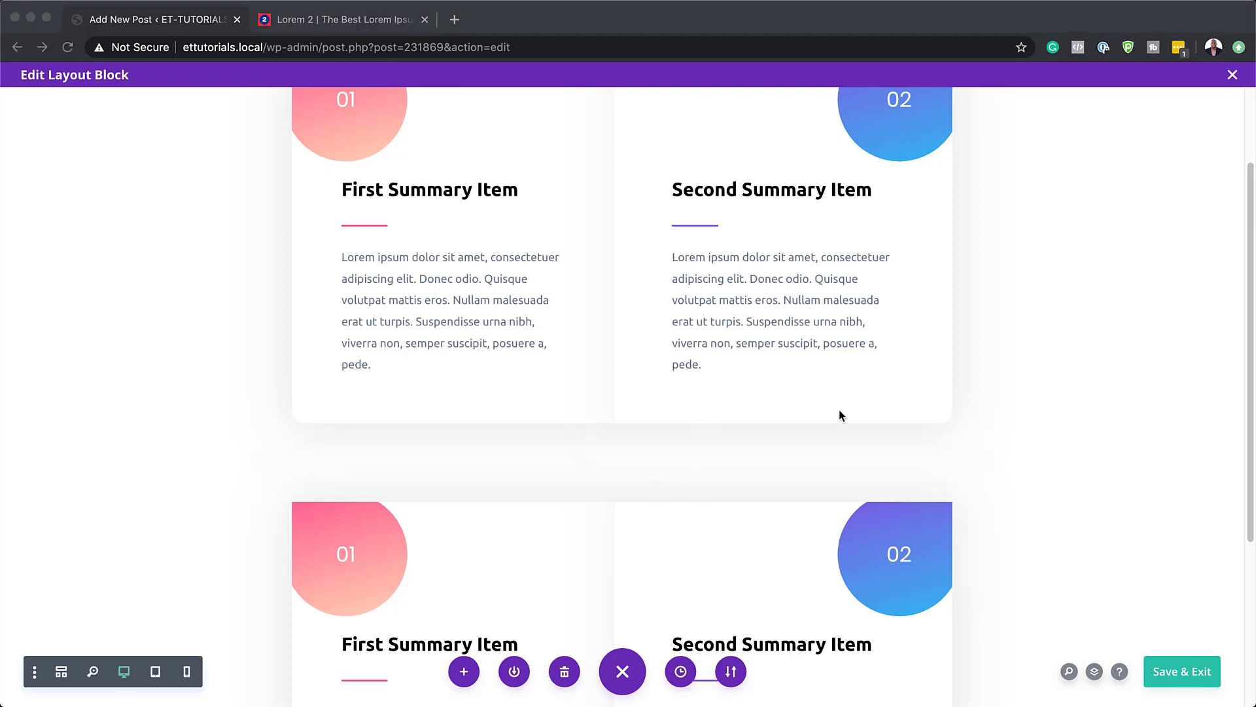
{"action": "scroll", "coordinate": [859, 409], "scroll_direction": "up", "scroll_amount": 2}
{"action": "scroll", "coordinate": [859, 416], "scroll_direction": "down", "scroll_amount": 5}
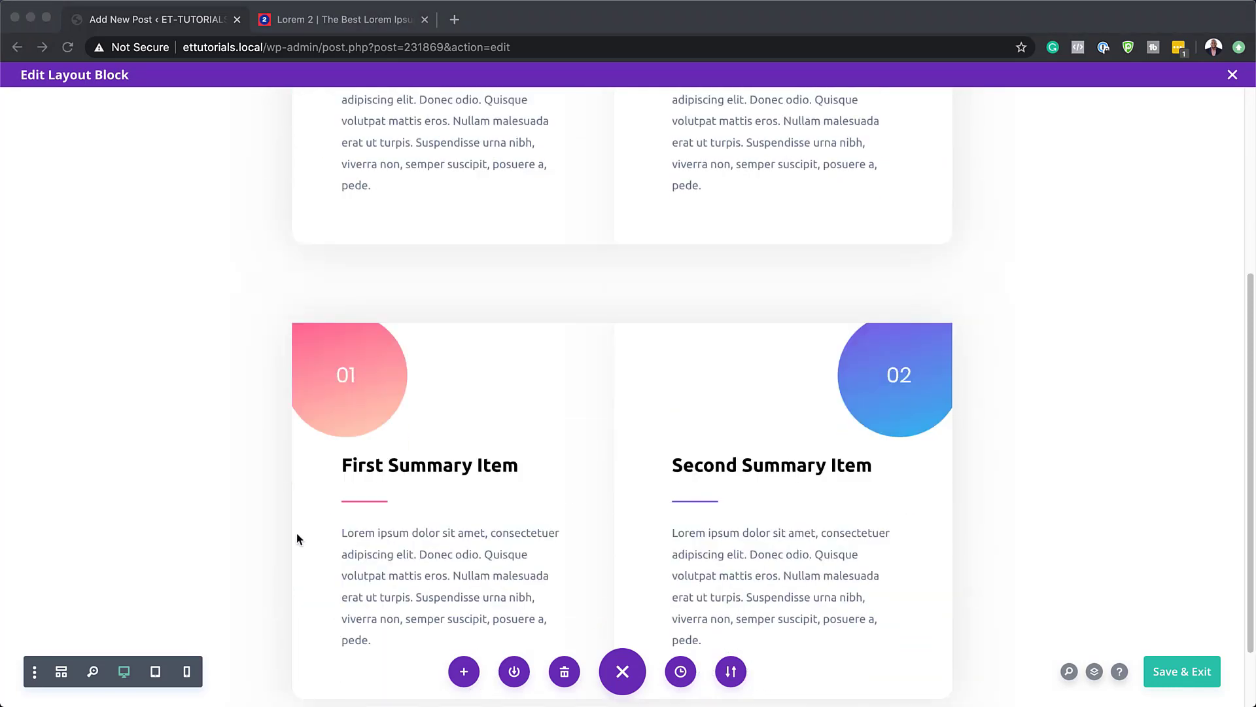
Set the duplicated section's left and right margins to -5%, clear its top margin, and save the section settings
{"action": "left_click", "coordinate": [237, 348]}
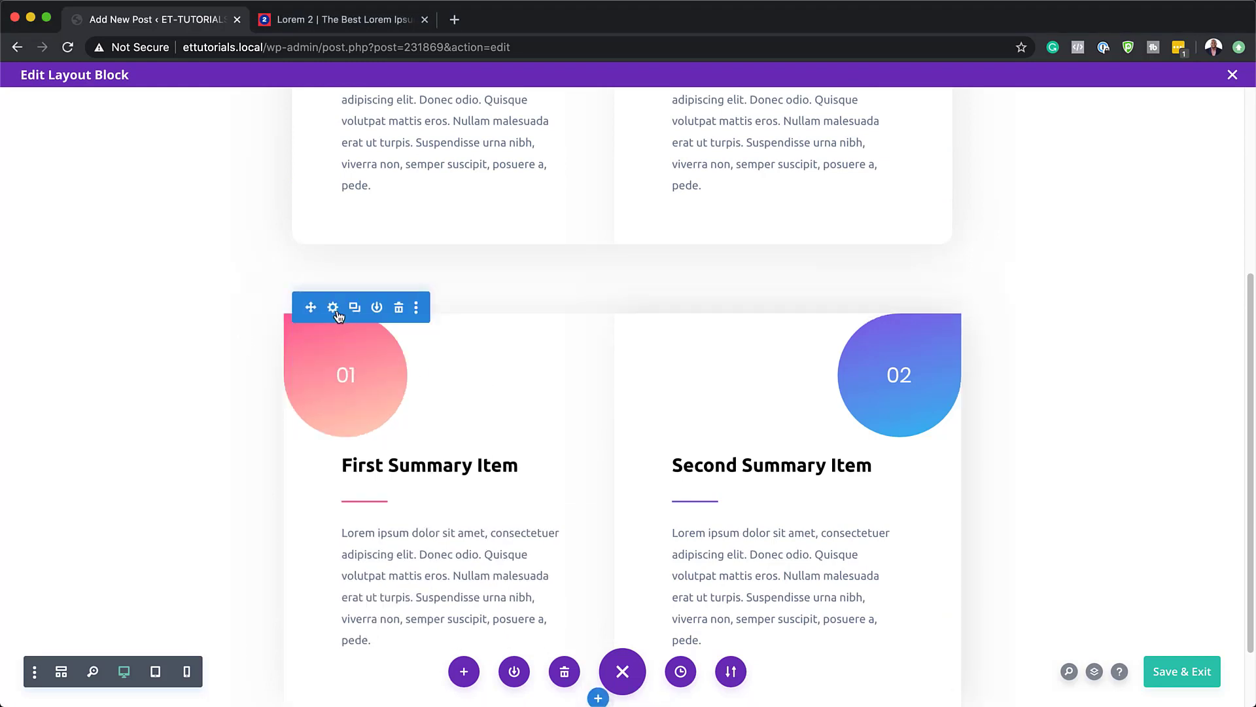
{"action": "left_click", "coordinate": [331, 305]}
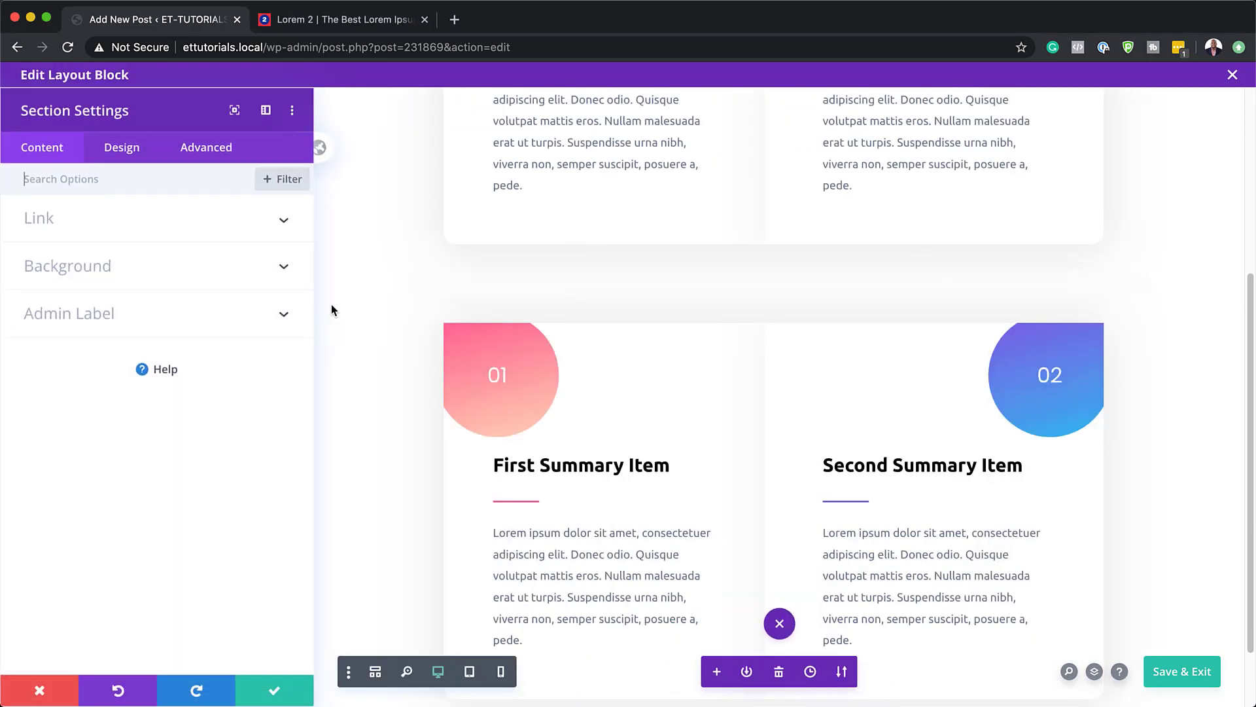
{"action": "left_click", "coordinate": [128, 155]}
{"action": "left_click", "coordinate": [74, 362]}
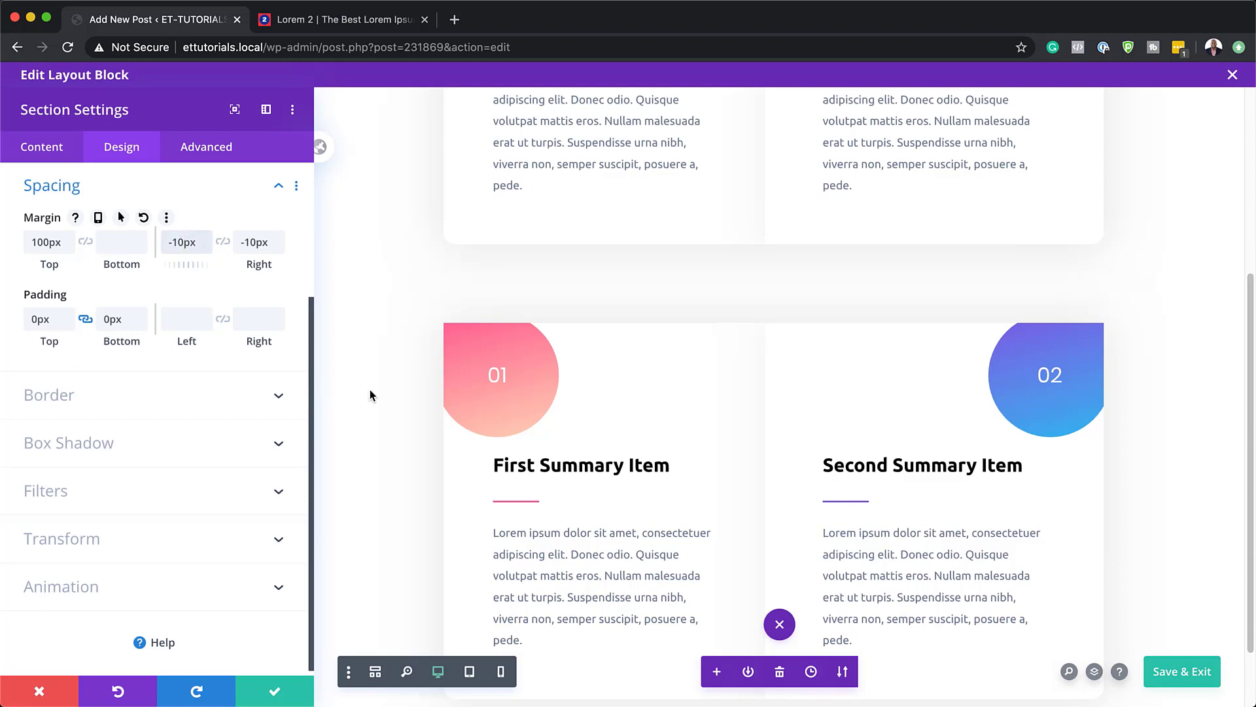
{"action": "key", "text": "ctrl+a"}
{"action": "type", "text": "-5%"}
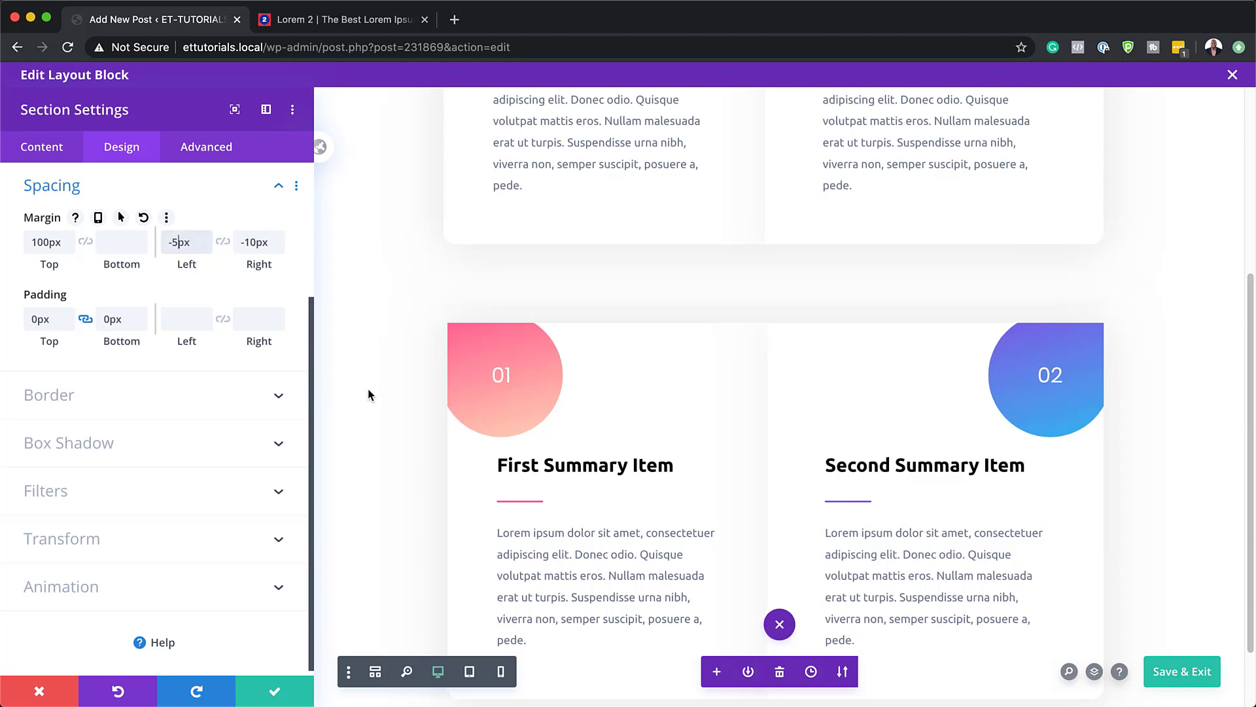
{"action": "left_click", "coordinate": [261, 241]}
{"action": "type", "text": "-5%"}
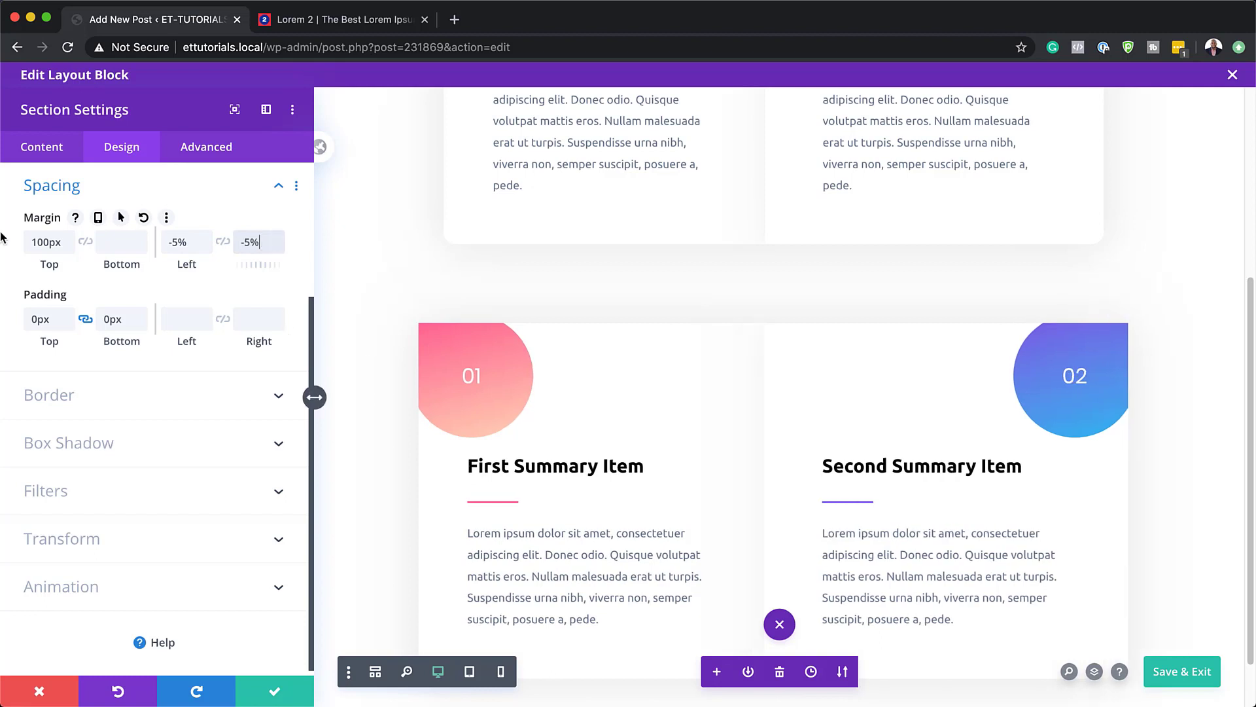
{"action": "left_click", "coordinate": [46, 241]}
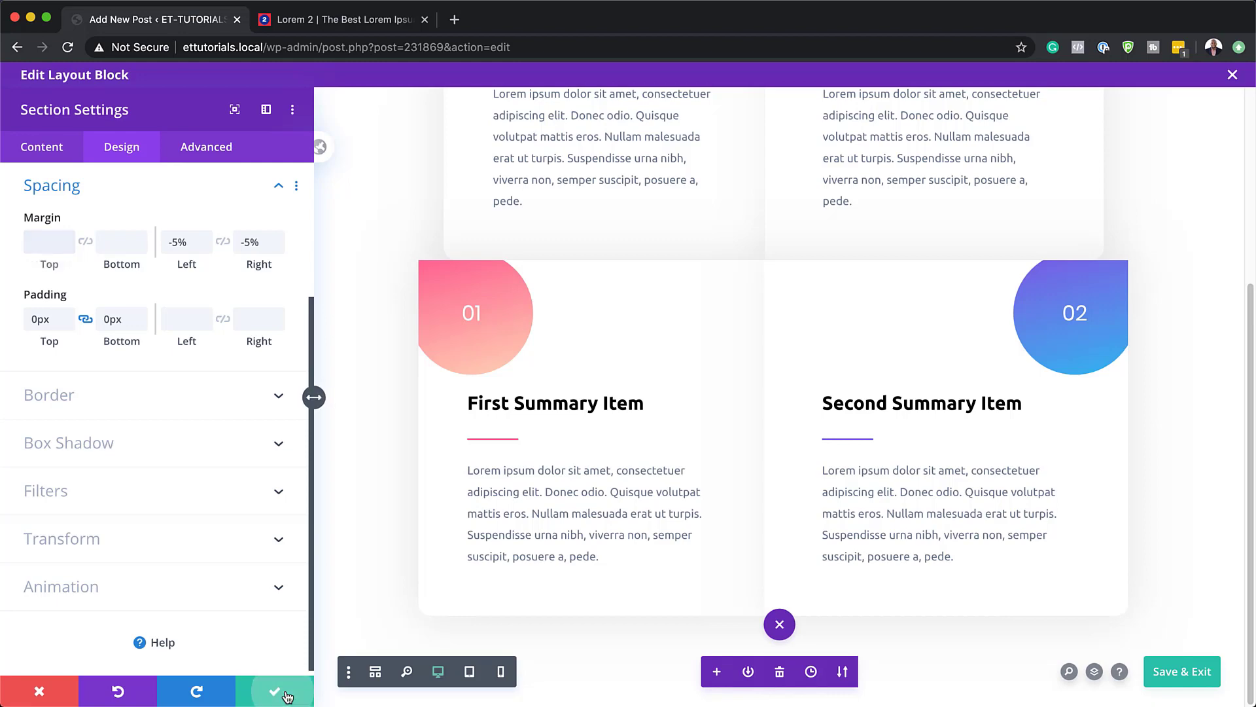
{"action": "left_click", "coordinate": [274, 688]}
Save the layout block, exit to the post editor, and check both summary sections there
{"action": "left_click", "coordinate": [1176, 674]}
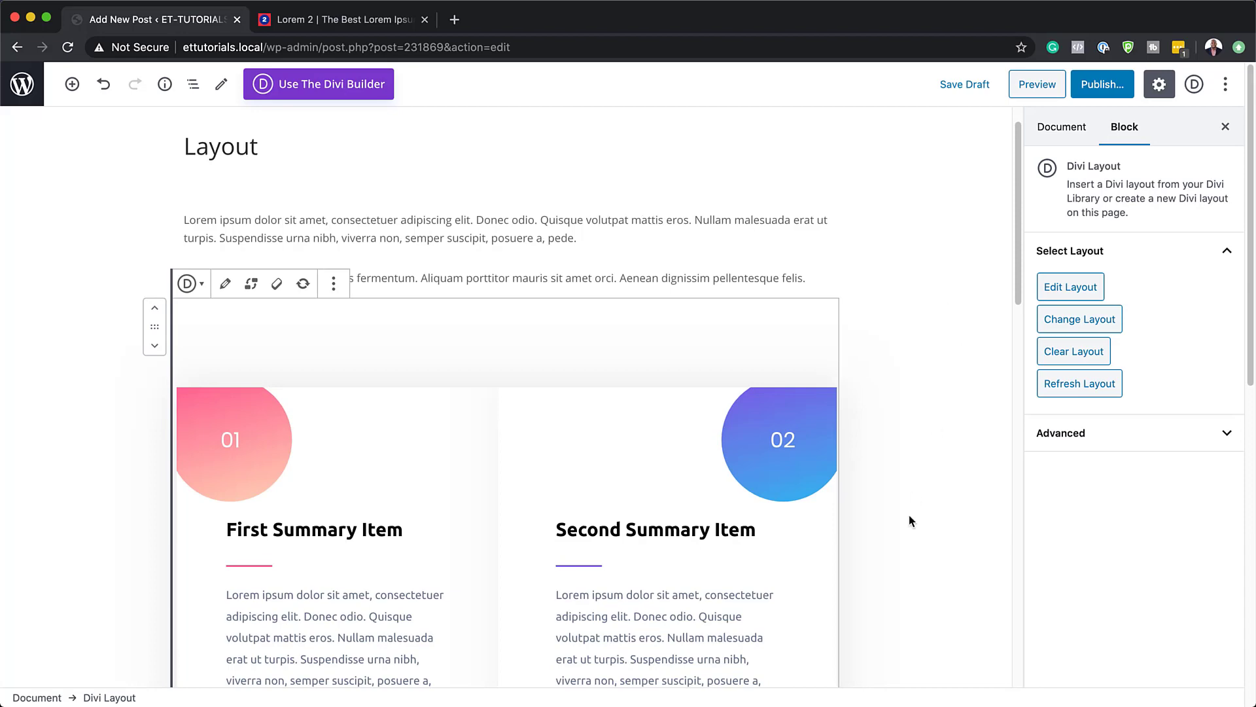
{"action": "scroll", "coordinate": [913, 543], "scroll_direction": "down", "scroll_amount": 10}
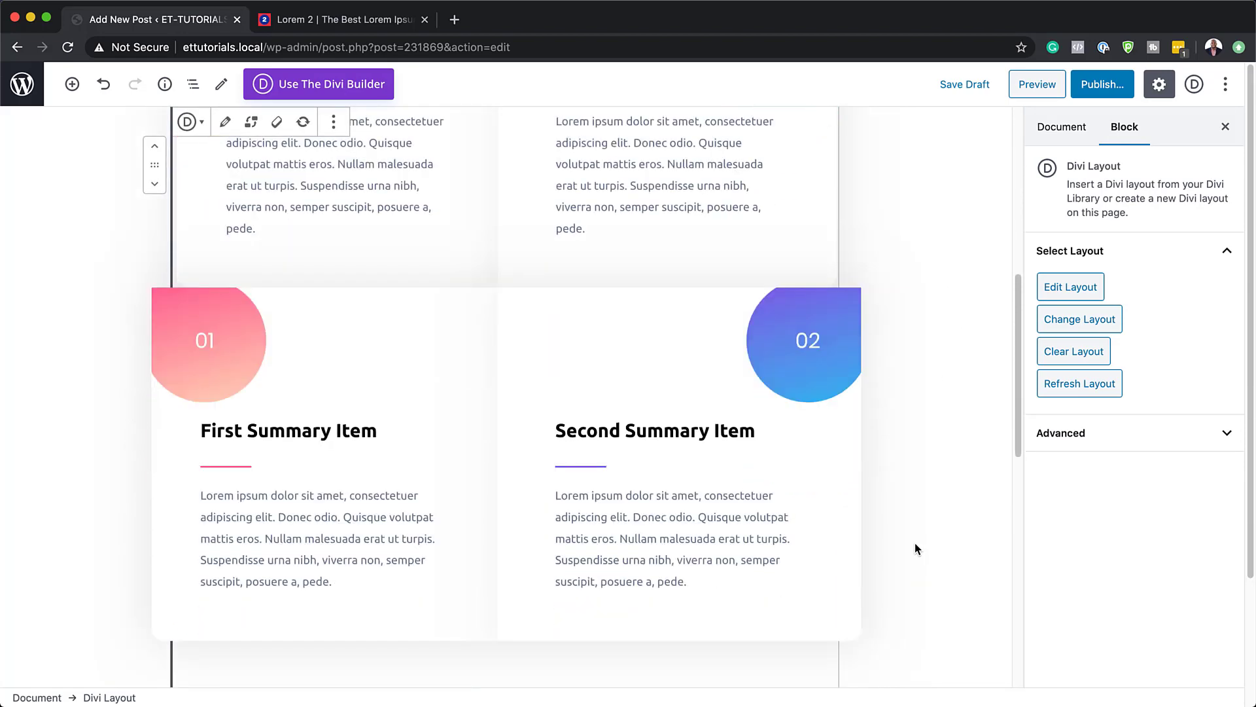
{"action": "scroll", "coordinate": [915, 543], "scroll_direction": "down", "scroll_amount": 3}
{"action": "scroll", "coordinate": [920, 534], "scroll_direction": "up", "scroll_amount": 12}
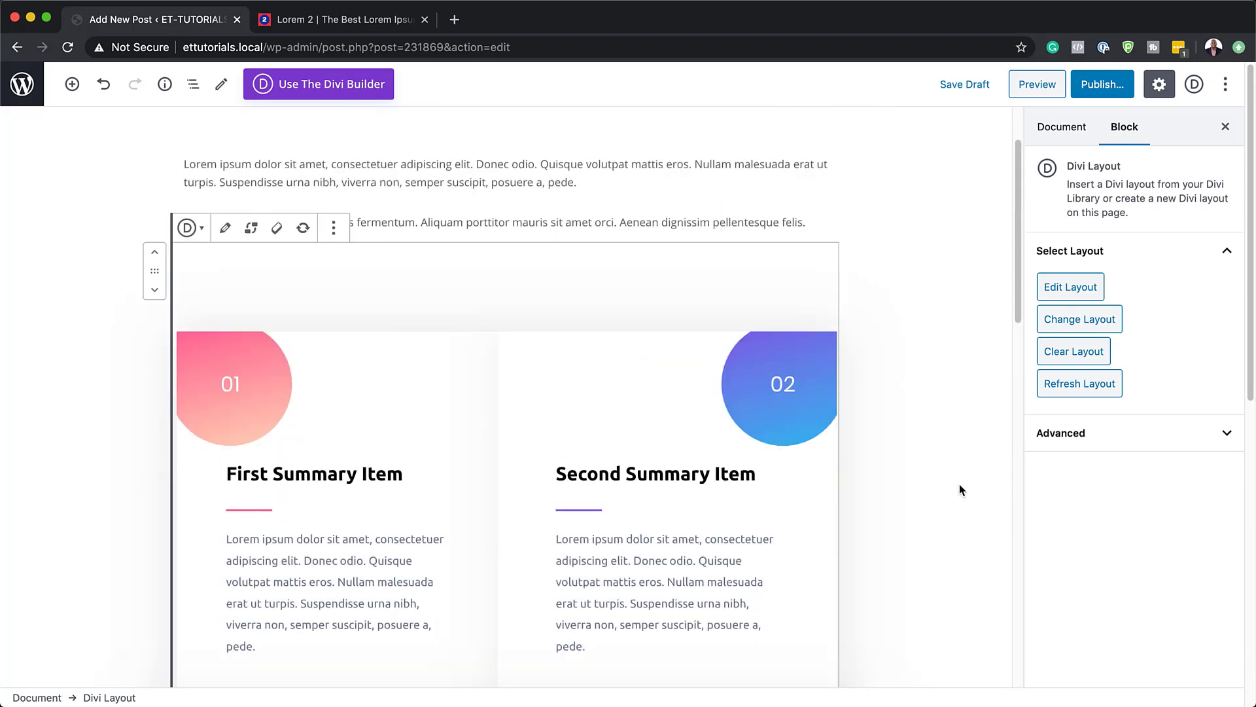
Publish the post and open the live page to review both summary sections among the surrounding text
{"action": "left_click", "coordinate": [1091, 92]}
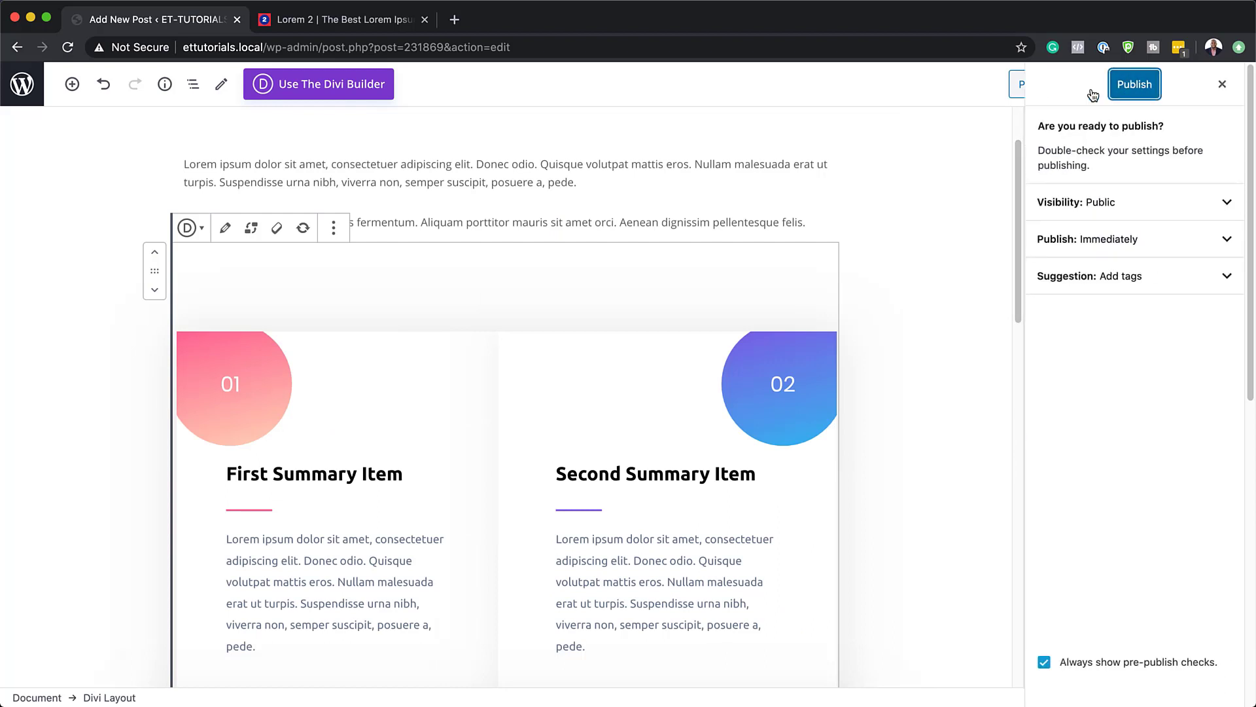
{"action": "left_click", "coordinate": [1135, 87]}
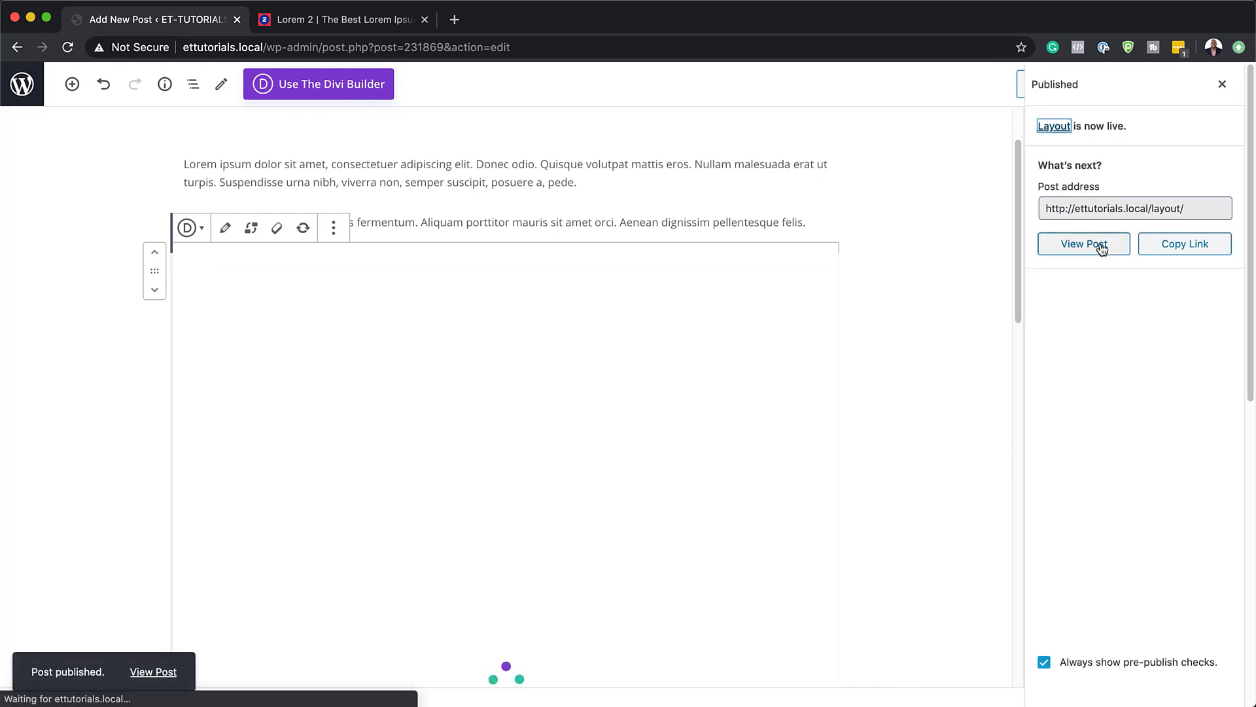
{"action": "left_click", "coordinate": [1100, 248]}
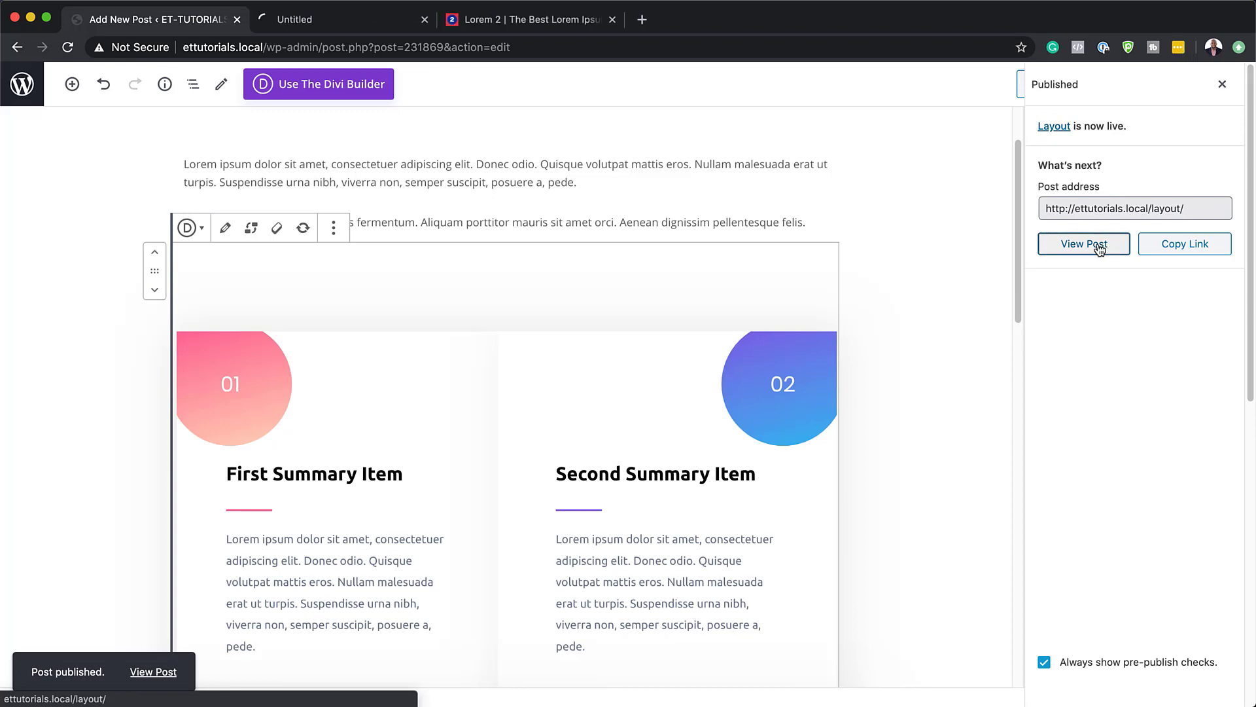
{"action": "left_click", "coordinate": [325, 23]}
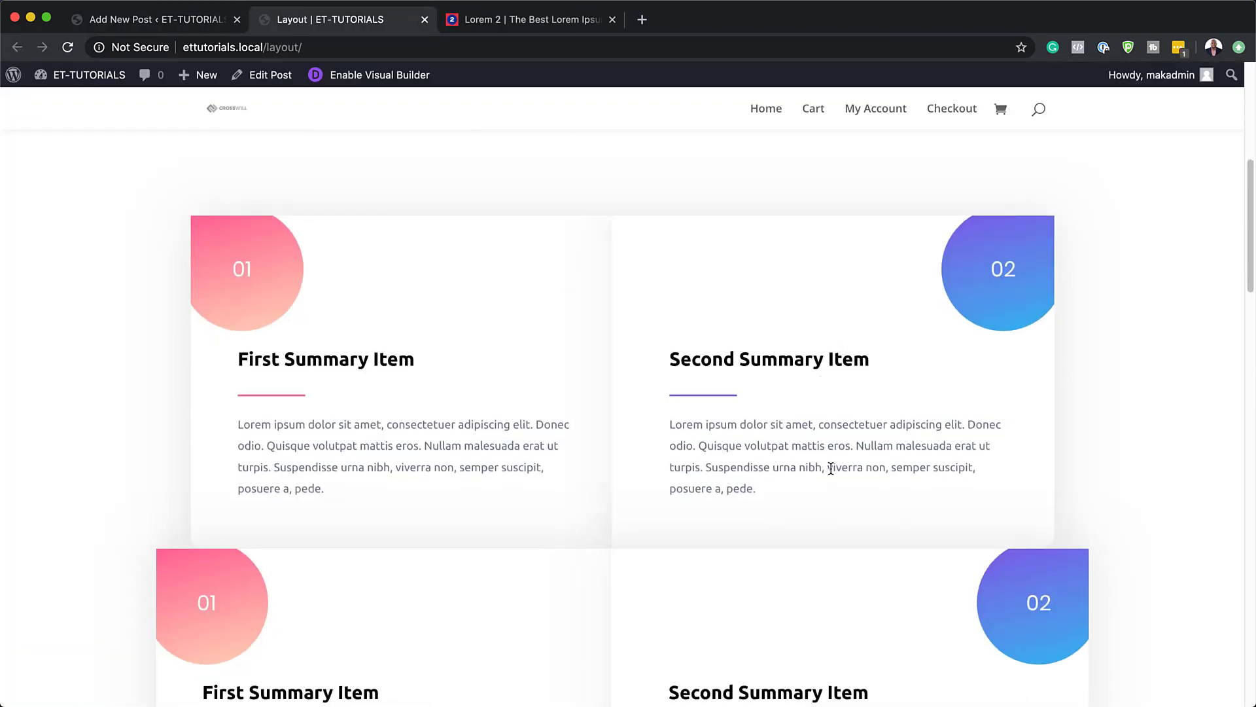
{"action": "scroll", "coordinate": [831, 468], "scroll_direction": "down", "scroll_amount": 10}
{"action": "scroll", "coordinate": [831, 468], "scroll_direction": "down", "scroll_amount": 8}
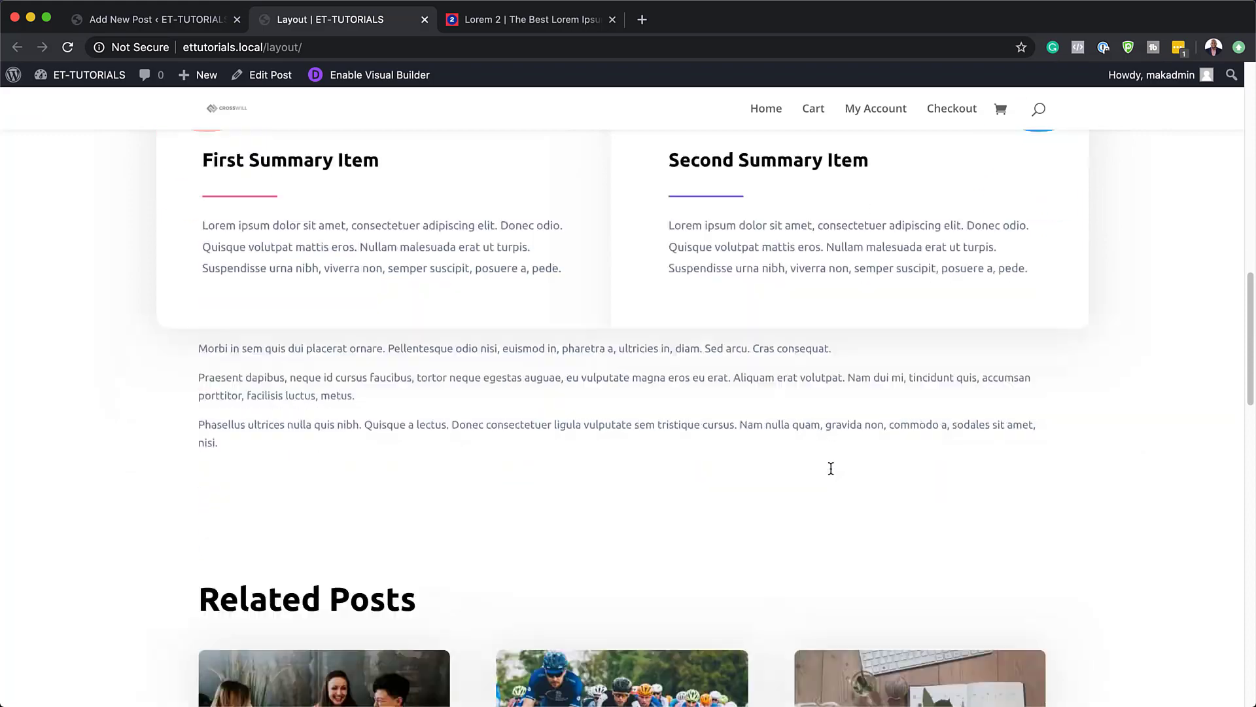
{"action": "scroll", "coordinate": [831, 469], "scroll_direction": "up", "scroll_amount": 14}
{"action": "scroll", "coordinate": [832, 474], "scroll_direction": "up", "scroll_amount": 13}
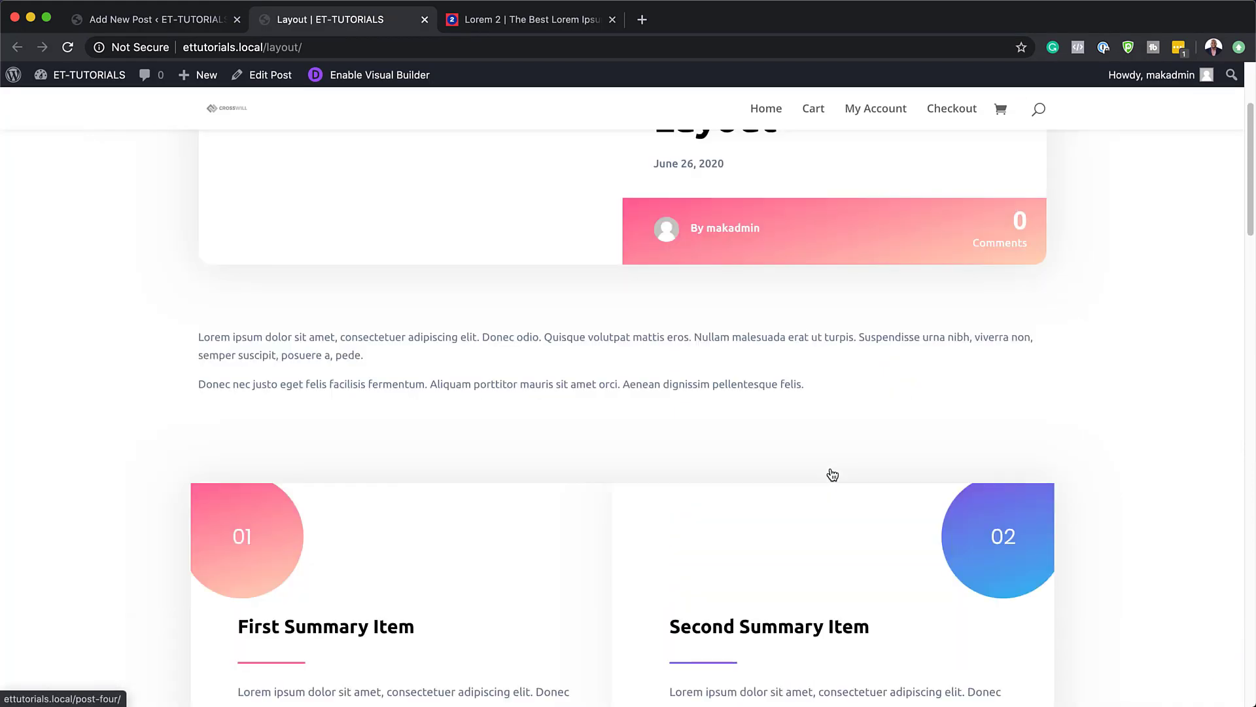